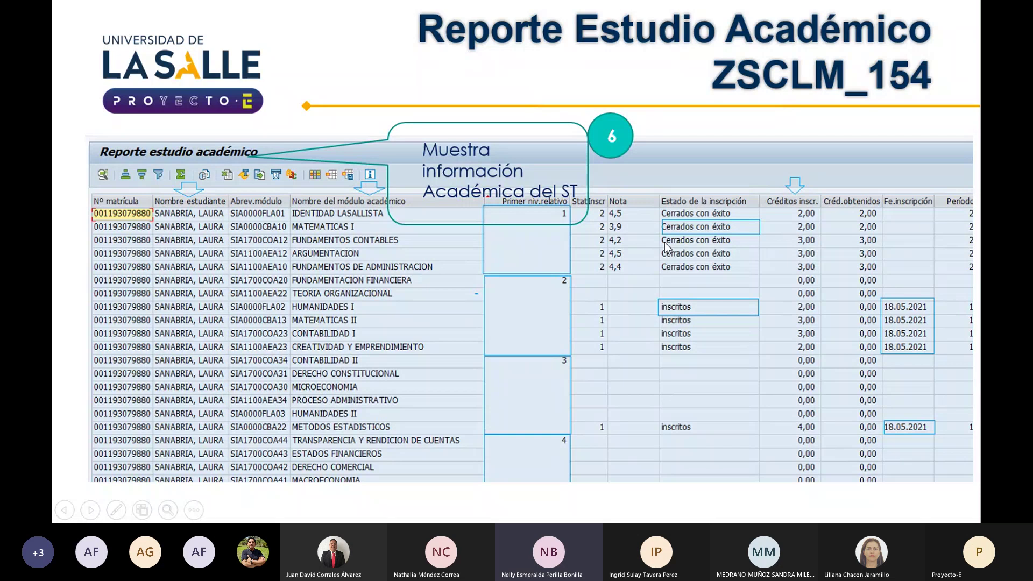
Advance the slideshow past the Tips slide to the 'Ejercicio práctico - Gui' slide
{"action": "key", "text": "Right"}
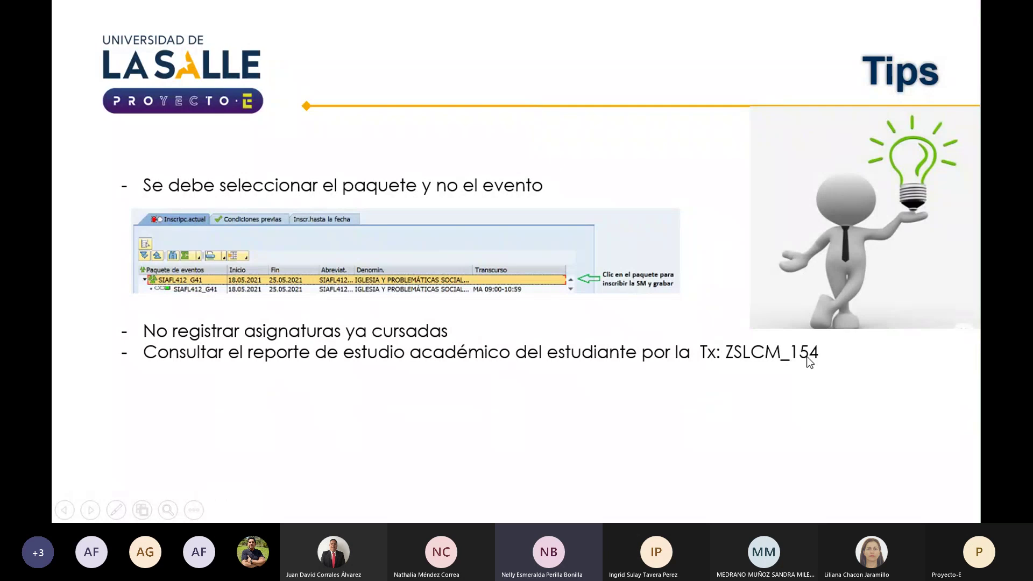
{"action": "key", "text": "Right"}
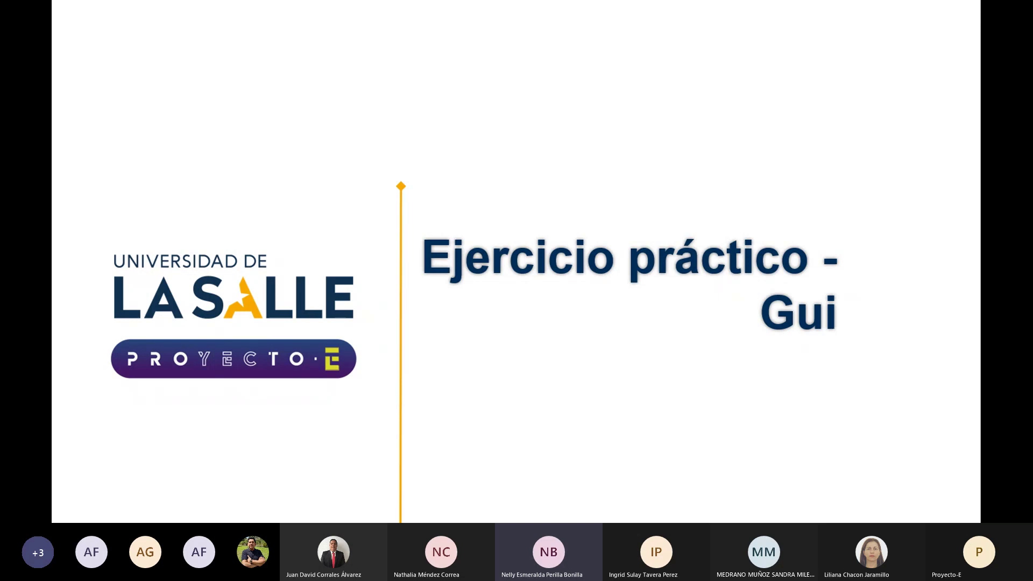
Exit the slideshow and launch SAP Logon 760 from the taskbar tray
{"action": "key", "text": "Escape"}
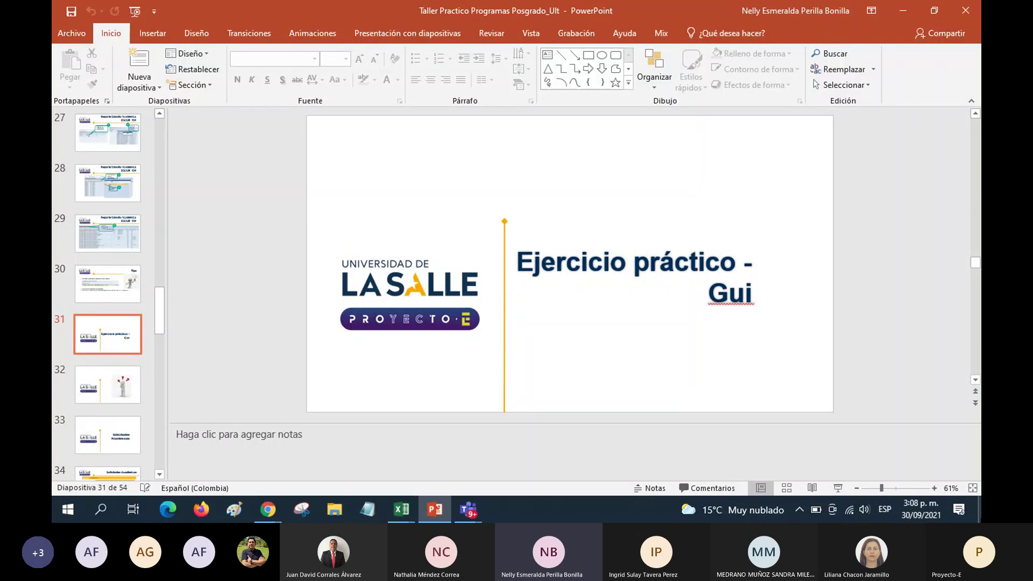
{"action": "left_click", "coordinate": [975, 505]}
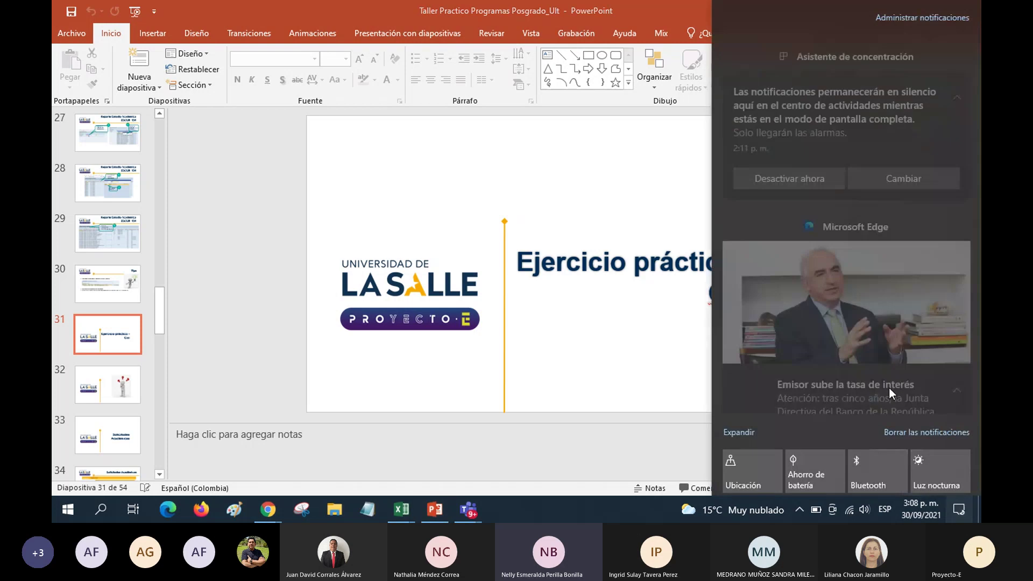
{"action": "left_click", "coordinate": [616, 476]}
{"action": "left_click", "coordinate": [402, 510]}
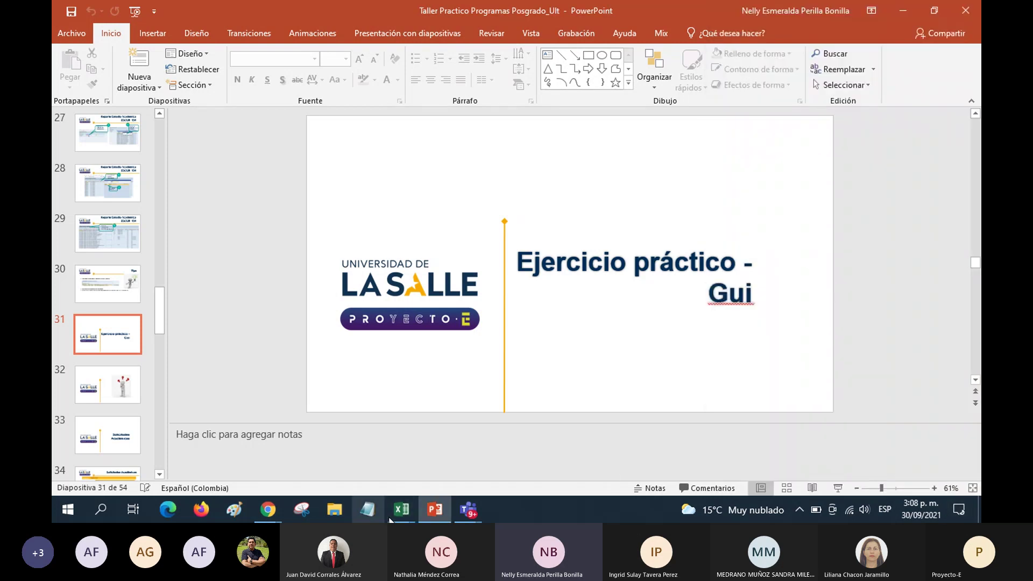
{"action": "left_click", "coordinate": [976, 509]}
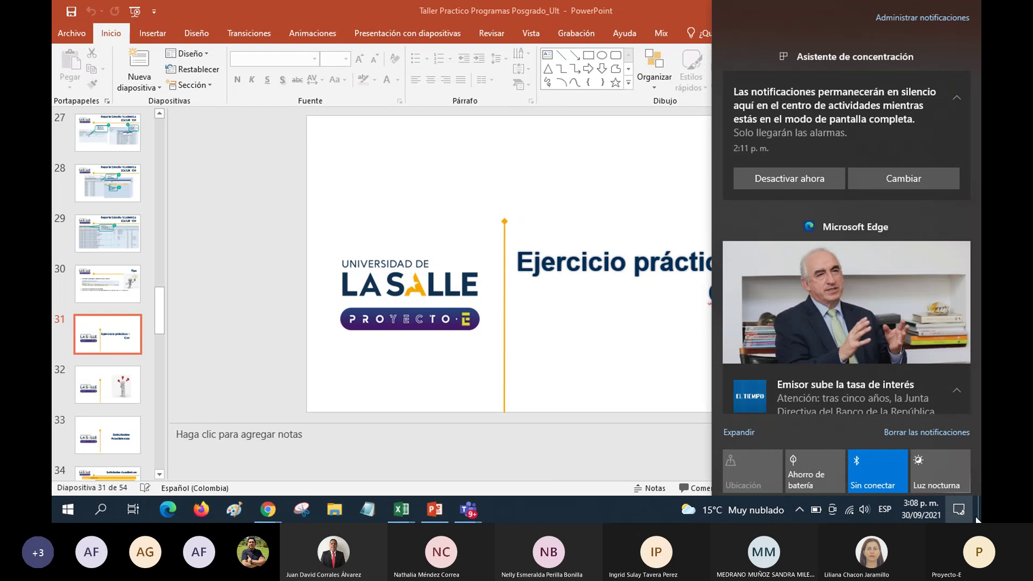
{"action": "left_click", "coordinate": [560, 514]}
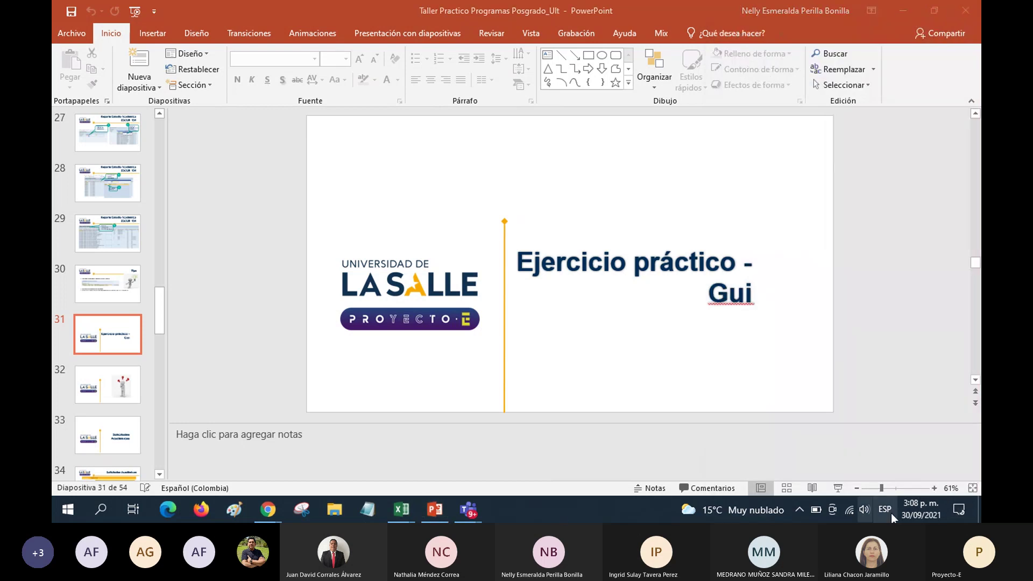
{"action": "left_click", "coordinate": [979, 503]}
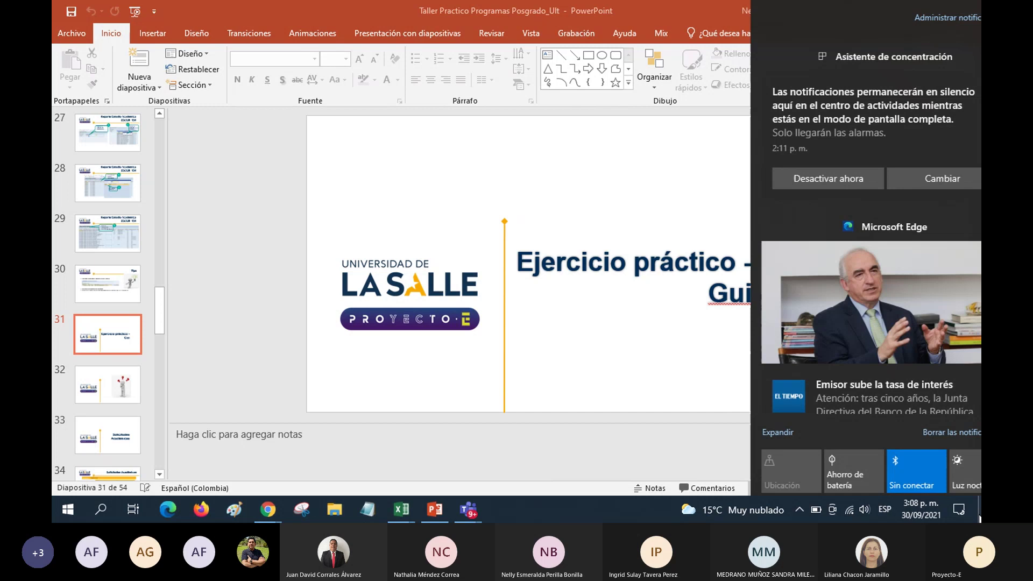
{"action": "left_click", "coordinate": [980, 518]}
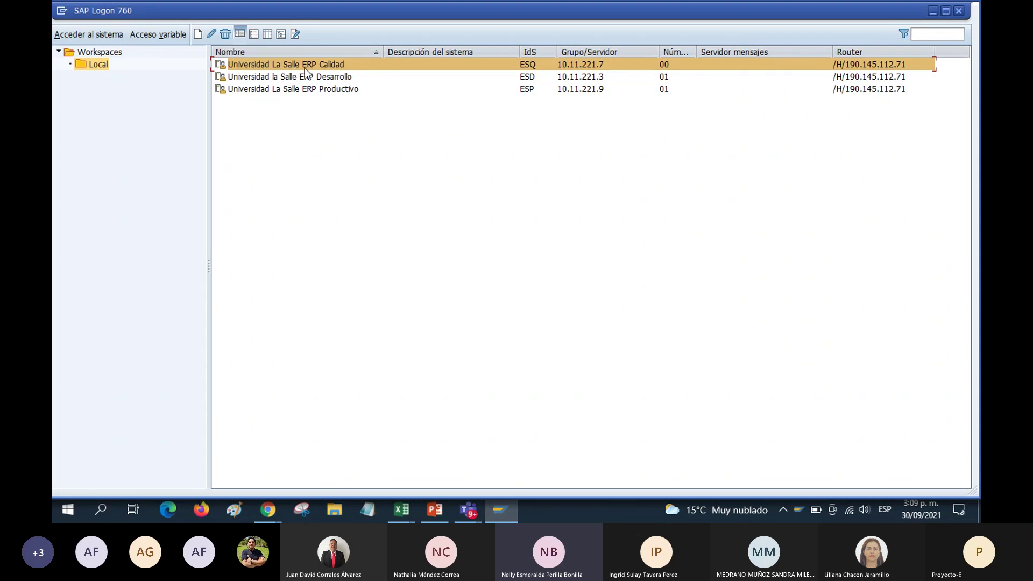
Log in to ERP Calidad on client 350 with the saved user name and account password
{"action": "double_click", "coordinate": [248, 63]}
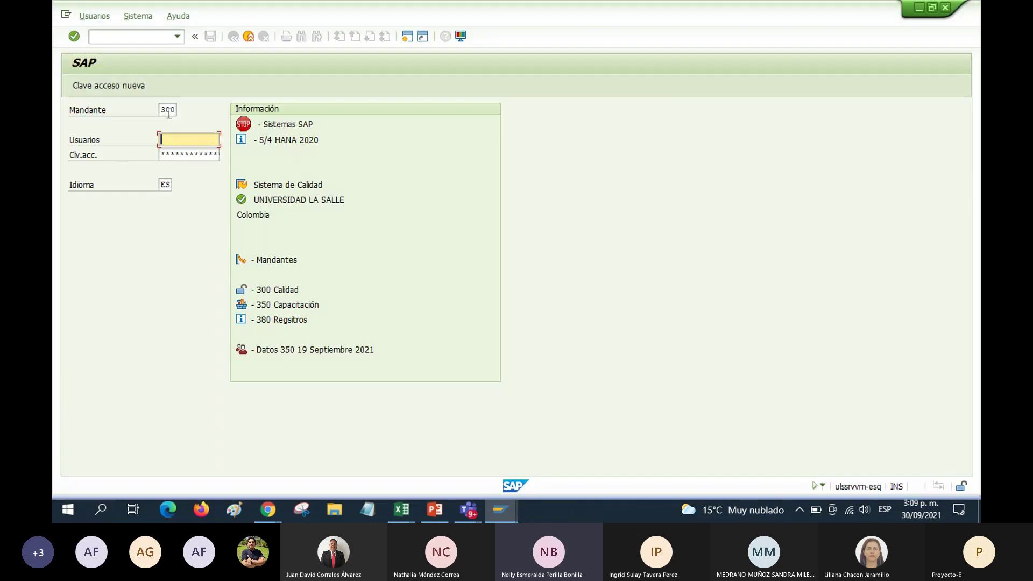
{"action": "double_click", "coordinate": [168, 110]}
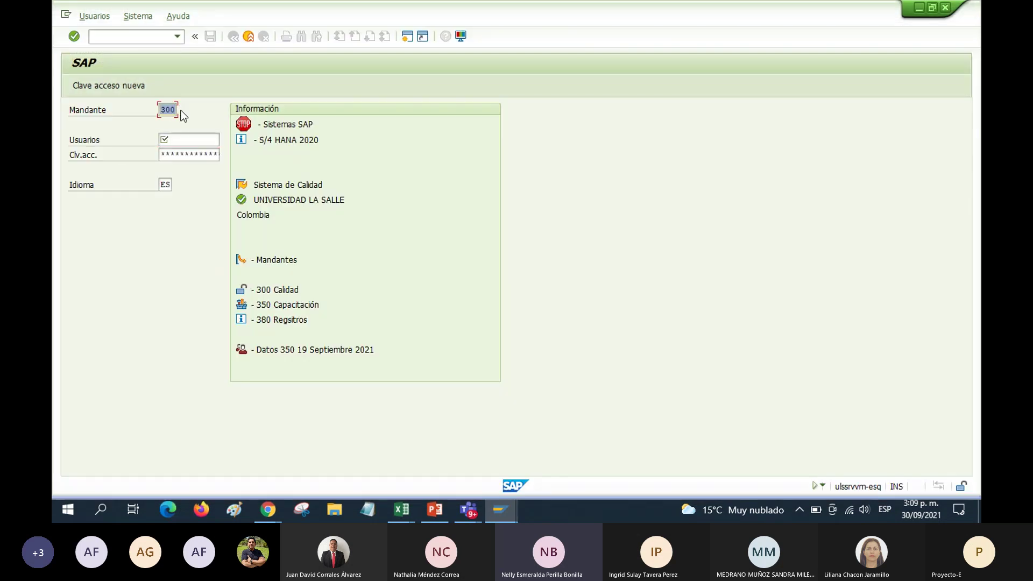
{"action": "type", "text": "350"}
{"action": "left_click", "coordinate": [186, 141]}
{"action": "type", "text": "n"}
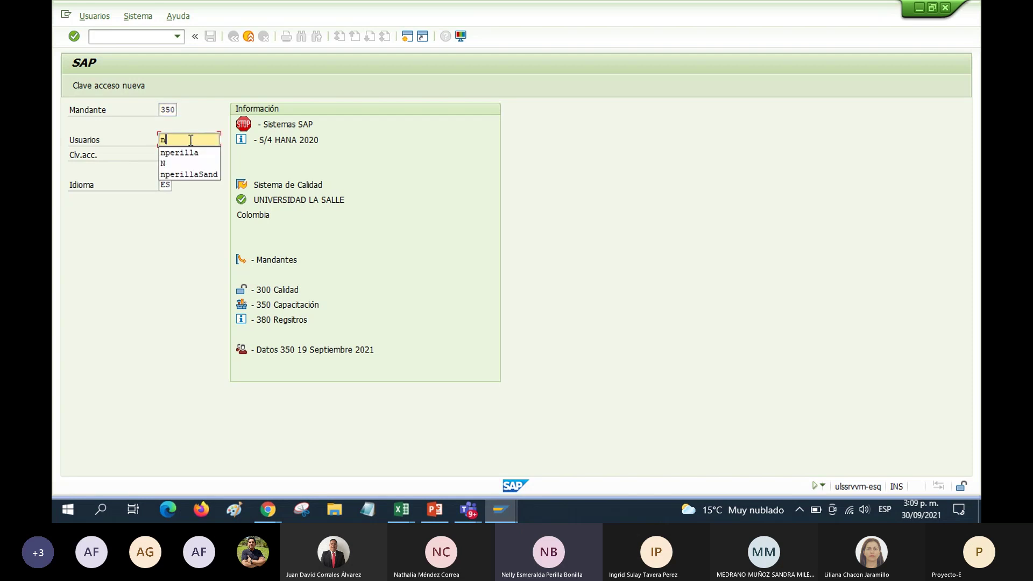
{"action": "left_click", "coordinate": [200, 153]}
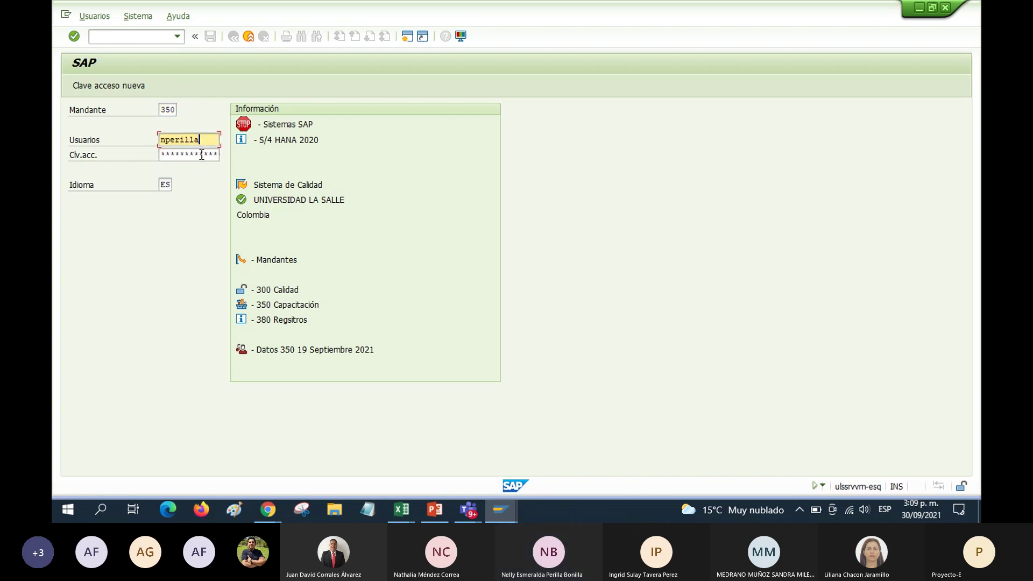
{"action": "left_click", "coordinate": [202, 156]}
{"action": "type", "text": "*****"}
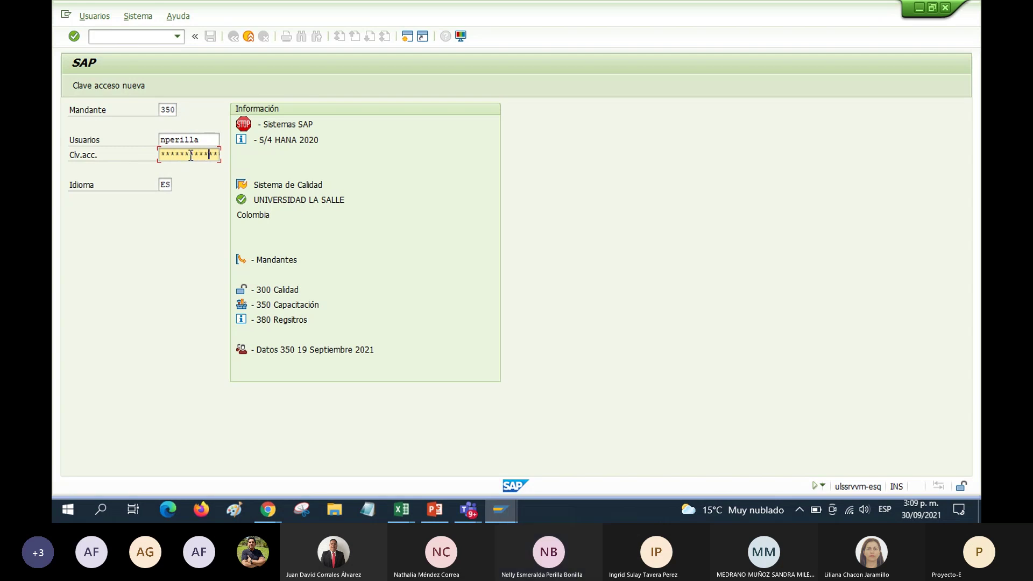
{"action": "key", "text": "Return"}
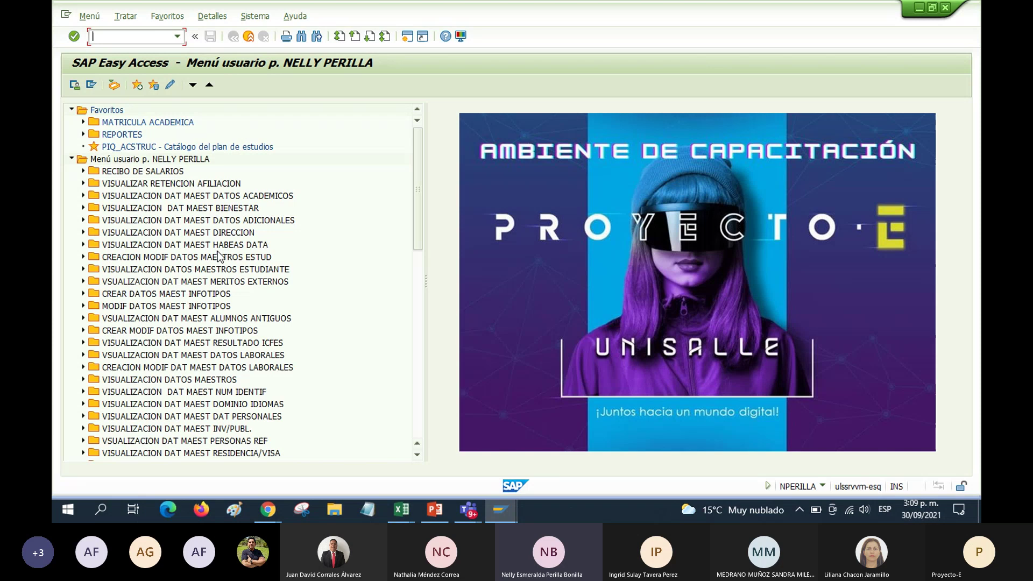
Browse the MATRICULA ACADEMICA favourites, then enter PIQST00 in the command field
{"action": "left_click", "coordinate": [116, 158]}
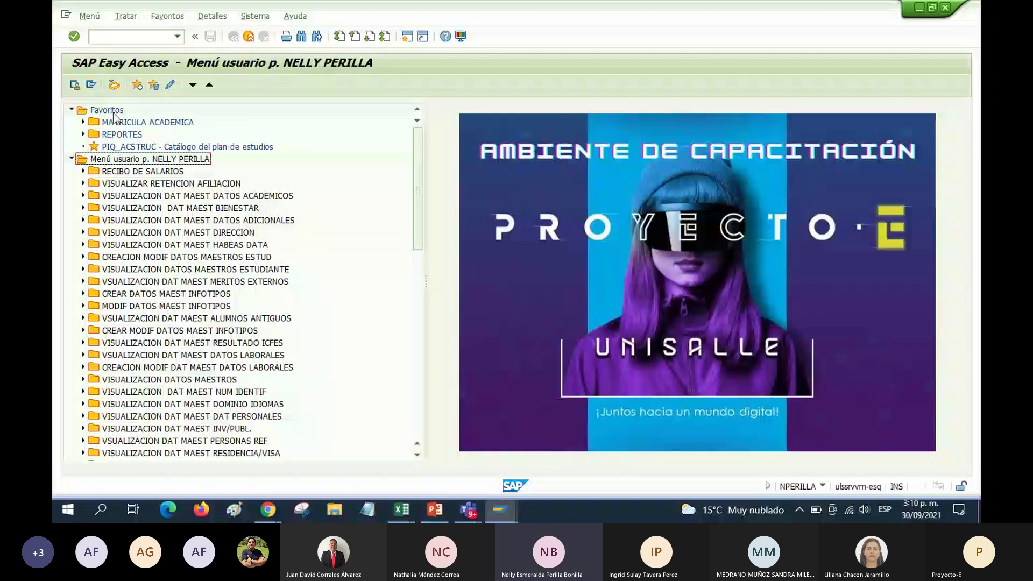
{"action": "left_click", "coordinate": [83, 123]}
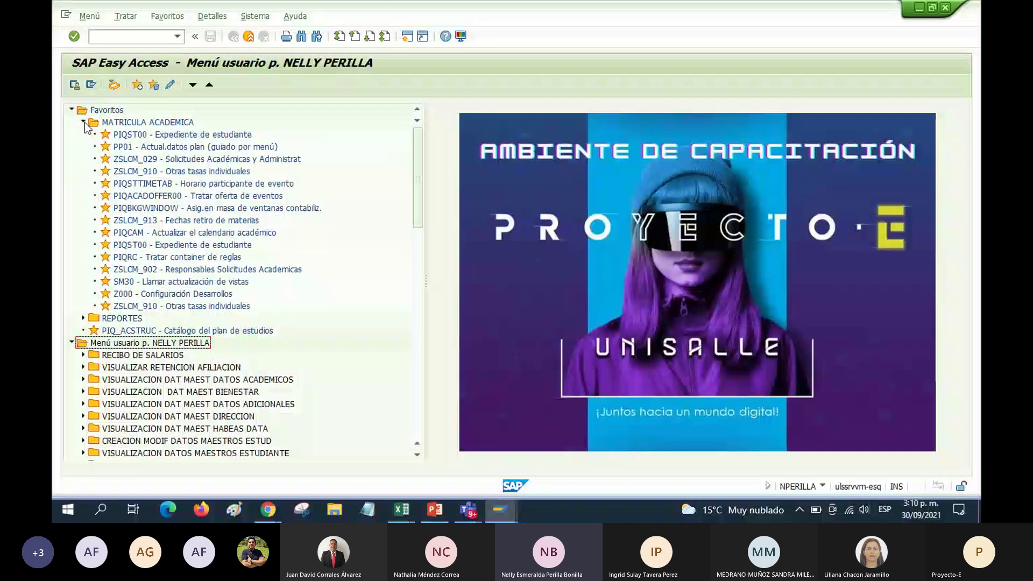
{"action": "left_click", "coordinate": [84, 123]}
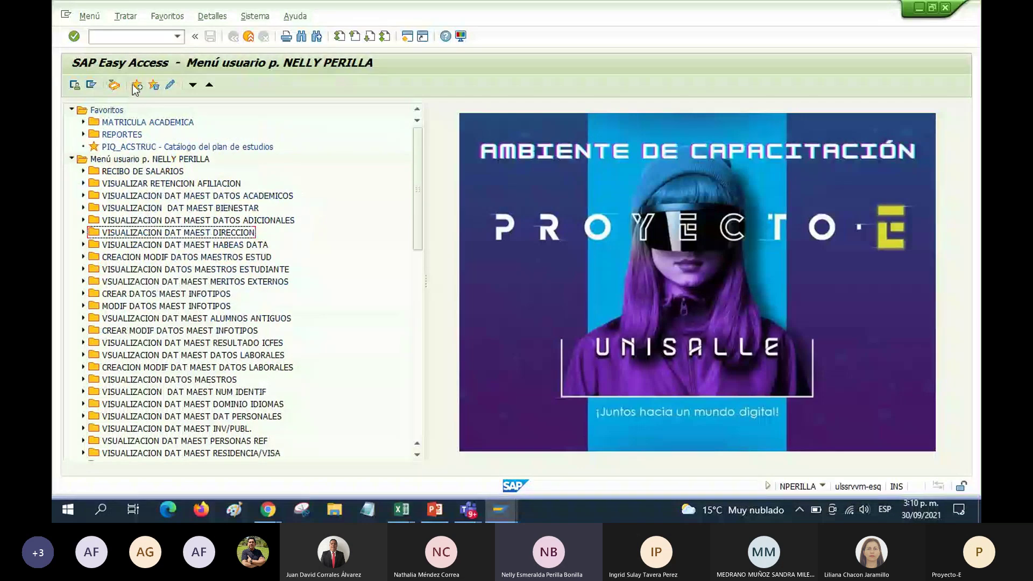
{"action": "left_click", "coordinate": [106, 37]}
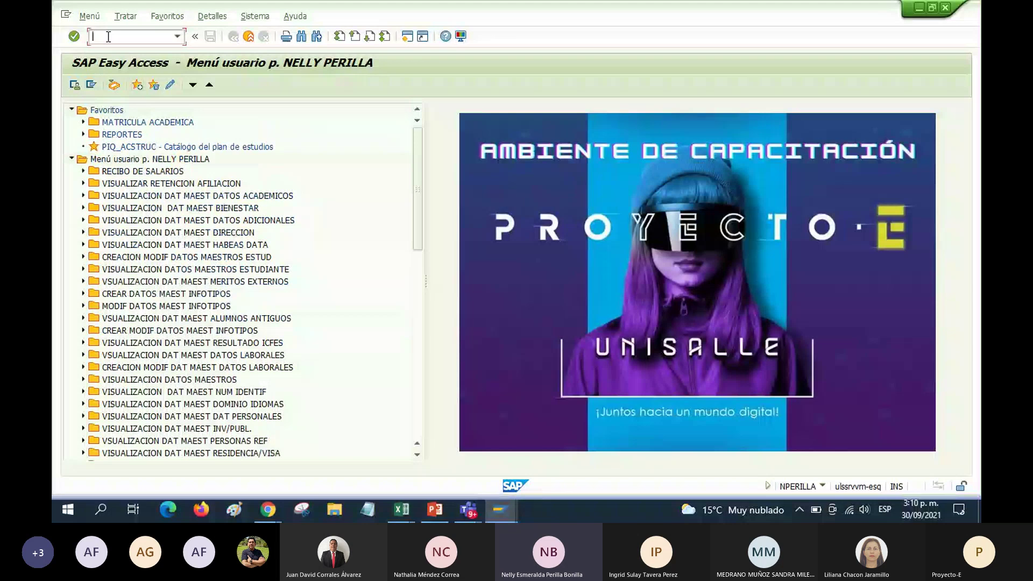
{"action": "type", "text": "PIQST00"}
Run PIQST00 to open the Expediente de estudiante student file
{"action": "key", "text": "Return"}
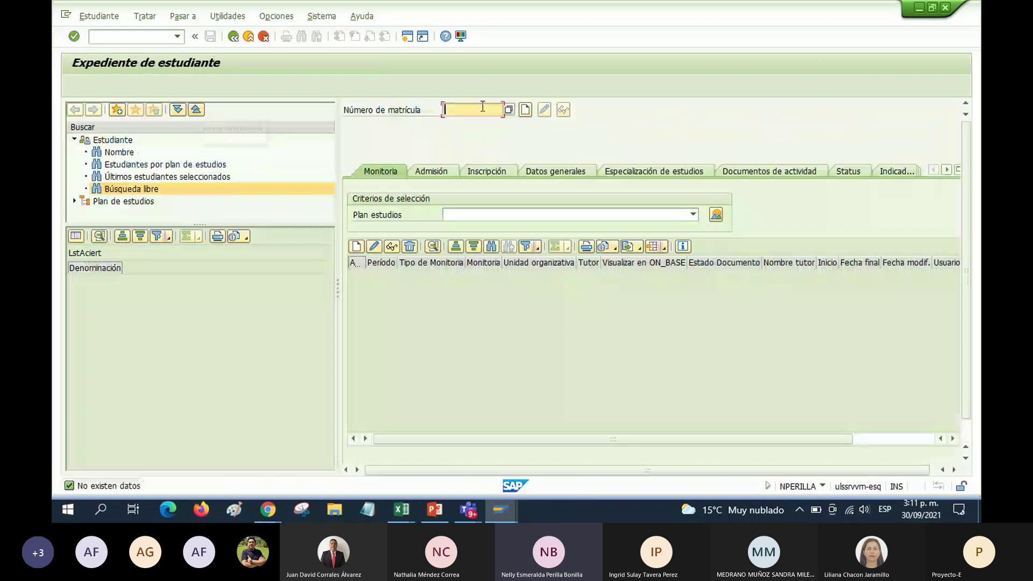
{"action": "left_click", "coordinate": [95, 36]}
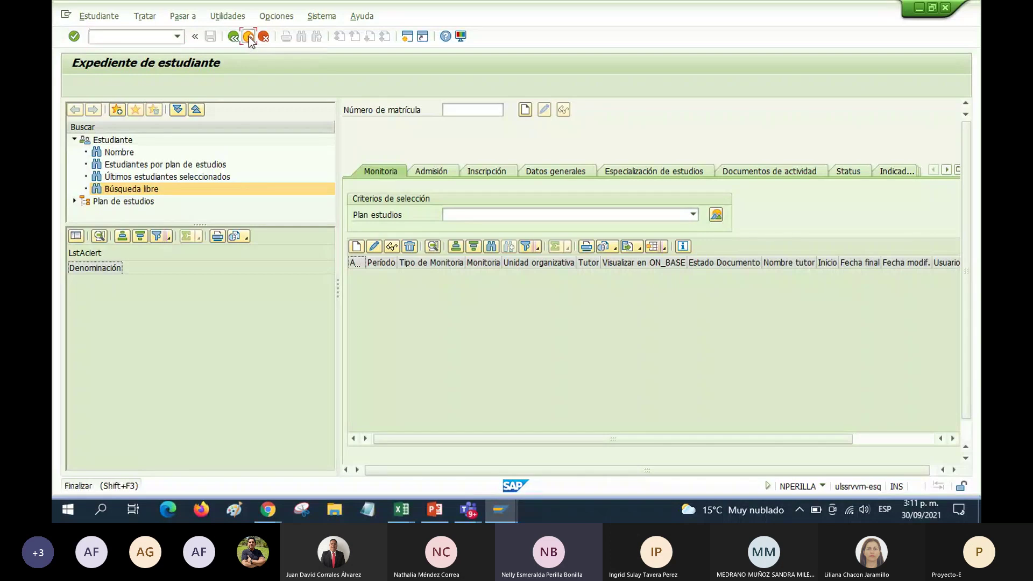
Leave Expediente de estudiante with Finalizar and select the Favoritos folder
{"action": "left_click", "coordinate": [249, 36]}
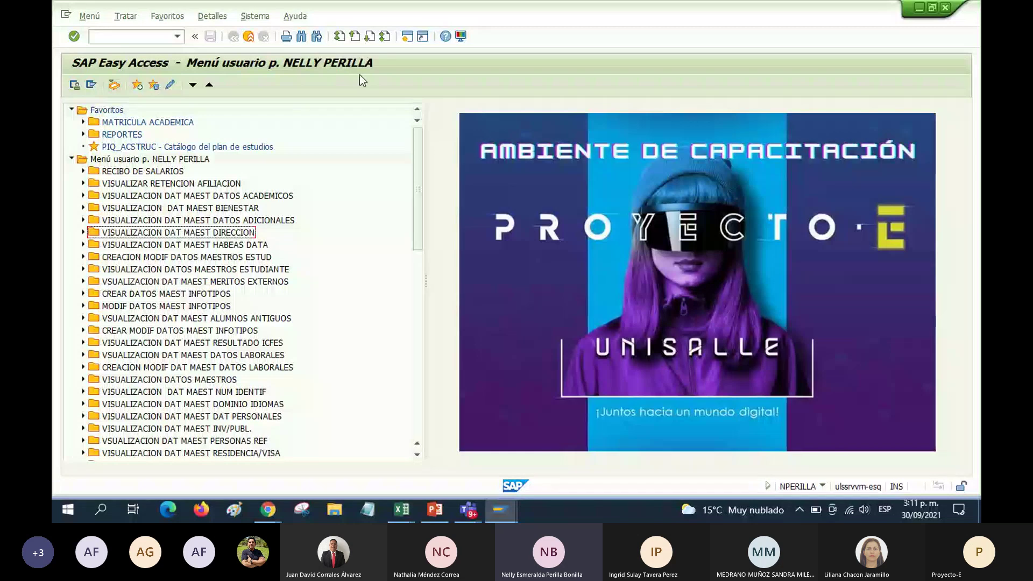
{"action": "left_click", "coordinate": [105, 38]}
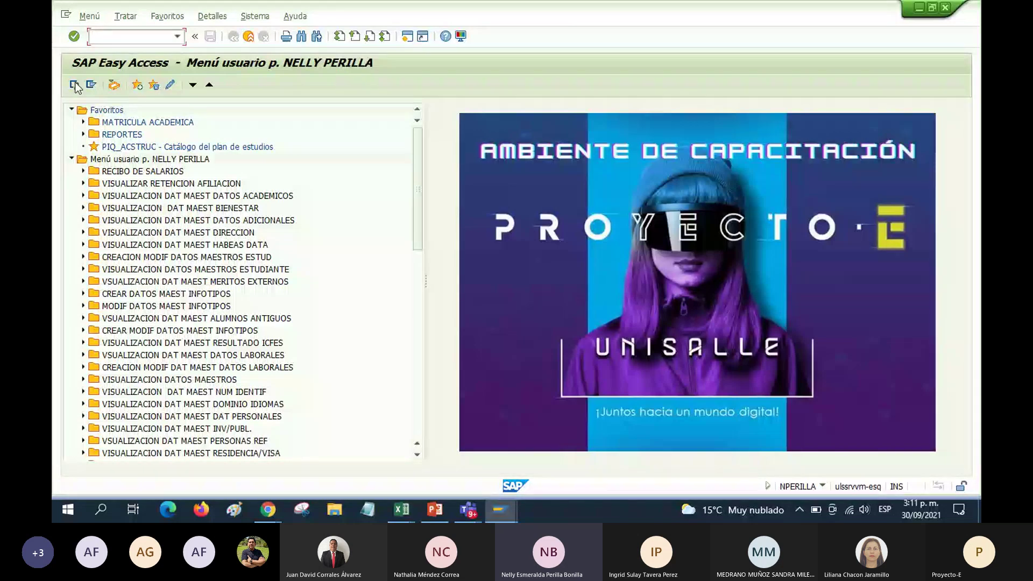
{"action": "left_click", "coordinate": [96, 111]}
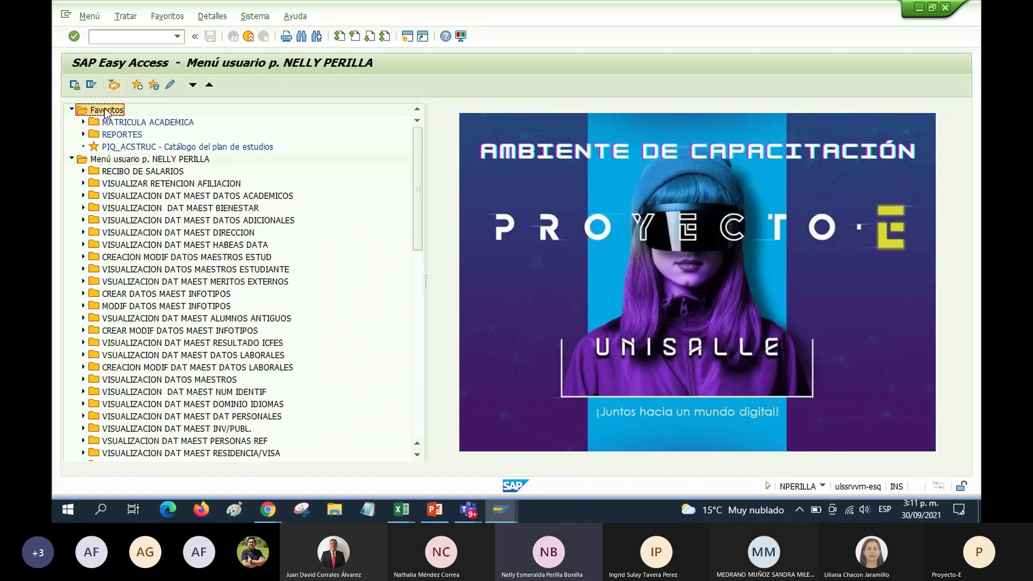
Insert transaction PIQST00 into the Favoritos folder
{"action": "right_click", "coordinate": [105, 110]}
{"action": "left_click", "coordinate": [161, 163]}
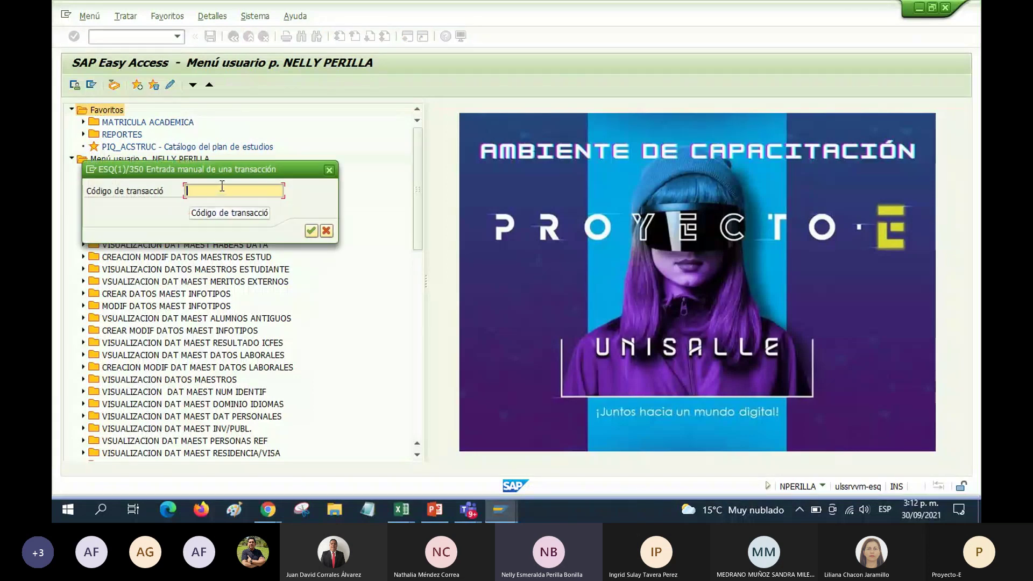
{"action": "type", "text": "PIQ"}
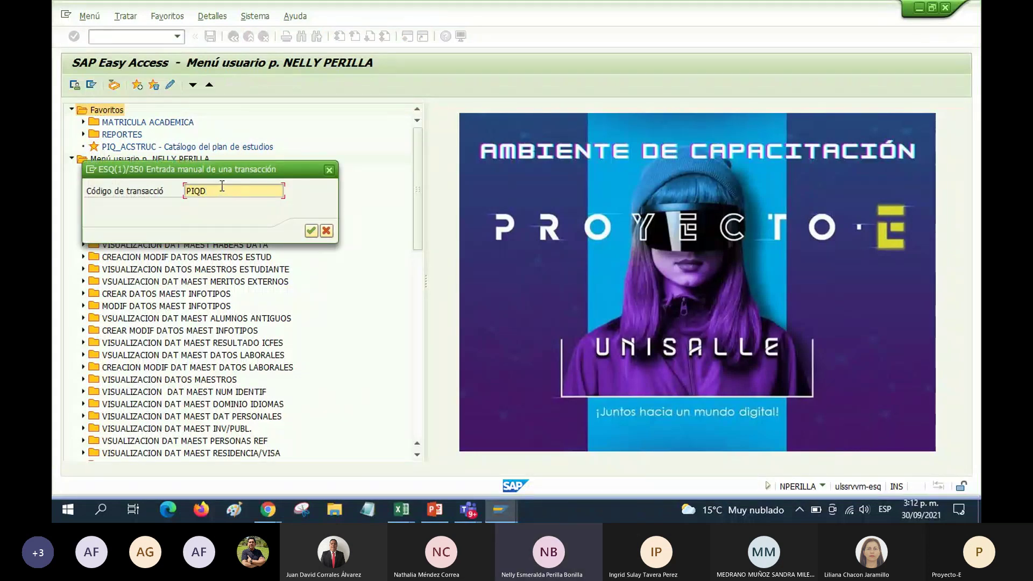
{"action": "type", "text": "ST00"}
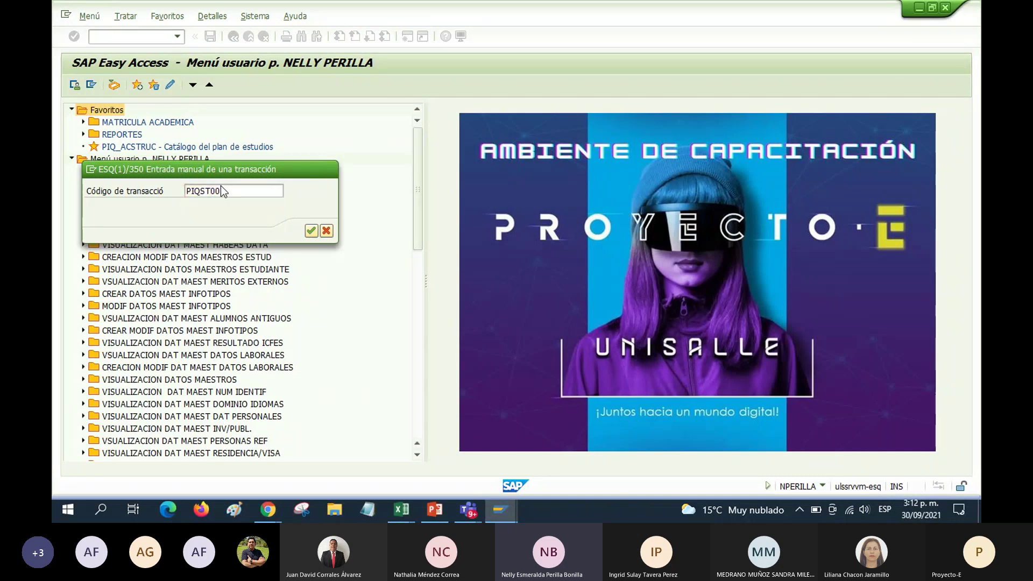
{"action": "key", "text": "Return"}
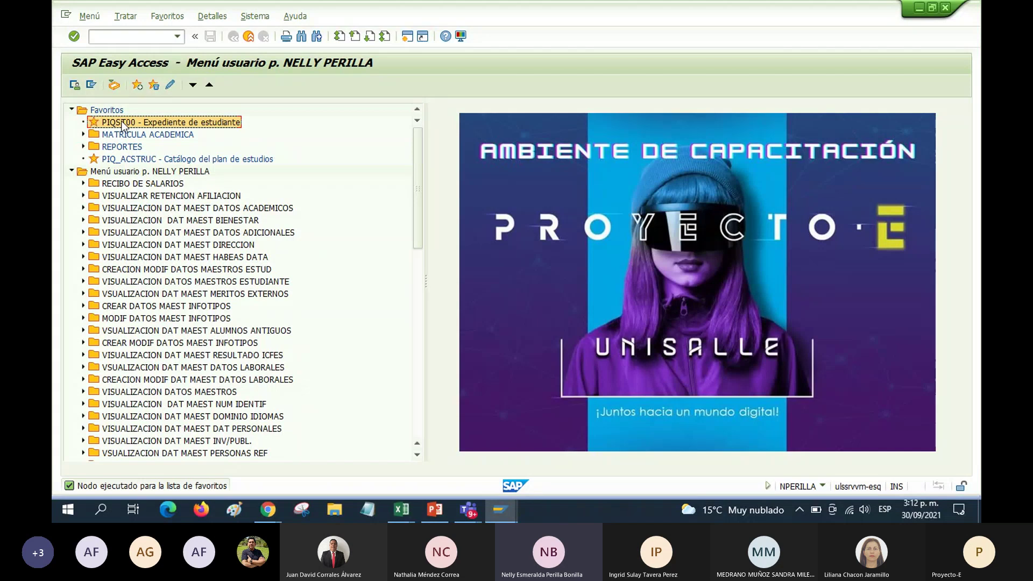
Launch PIQST00 - Expediente de estudiante from the Favoritos list
{"action": "double_click", "coordinate": [123, 124]}
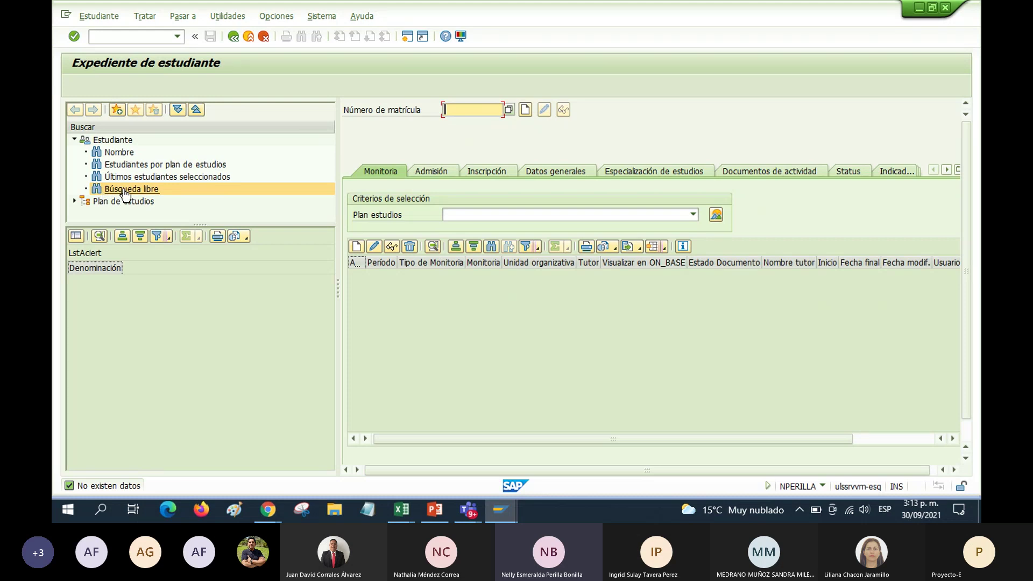
Start a Búsqueda libre and select Apellido under Datos personales as a search field
{"action": "left_click", "coordinate": [124, 191]}
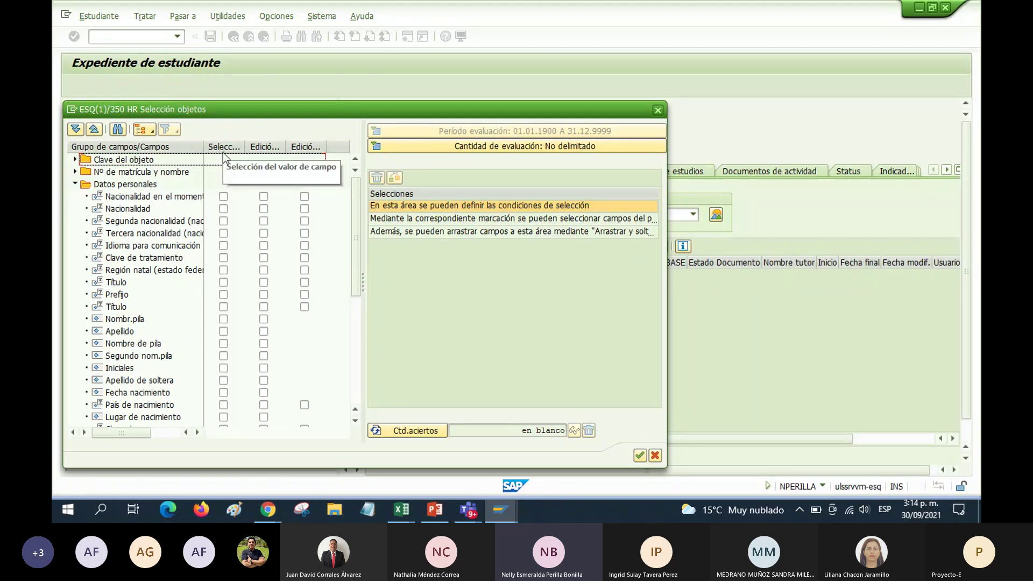
{"action": "left_click", "coordinate": [224, 332]}
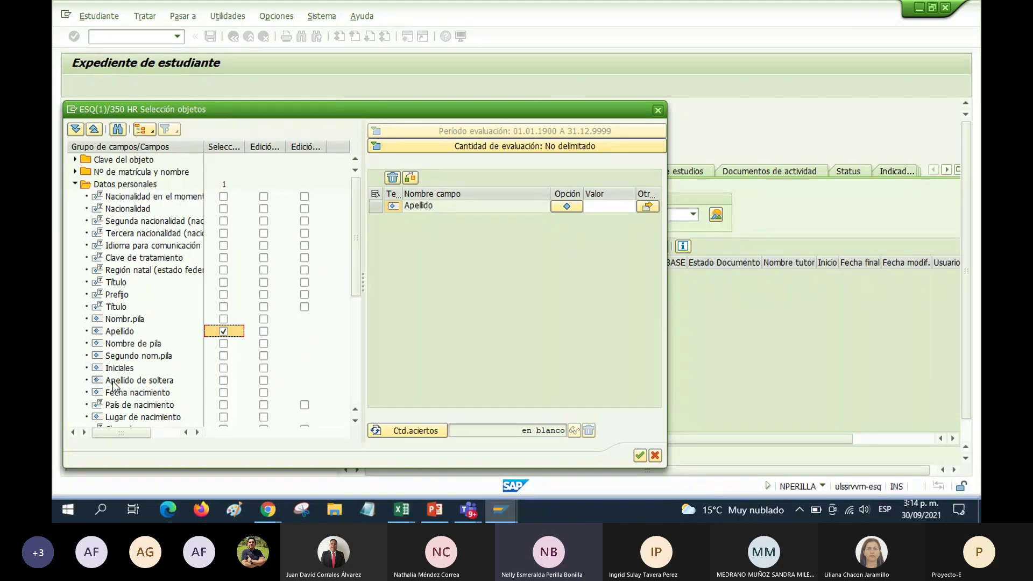
Select Apellido de soltera under Datos personales as a second search field
{"action": "double_click", "coordinate": [189, 383]}
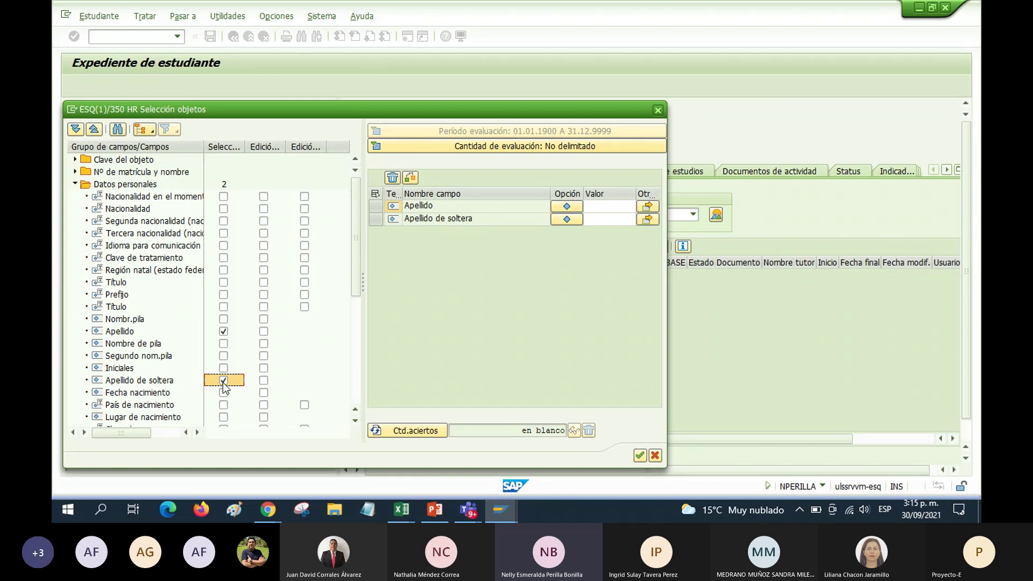
Enter the student's surname and maiden surname as Valor criteria, then count hits: 1 Estudiante
{"action": "left_click", "coordinate": [593, 205]}
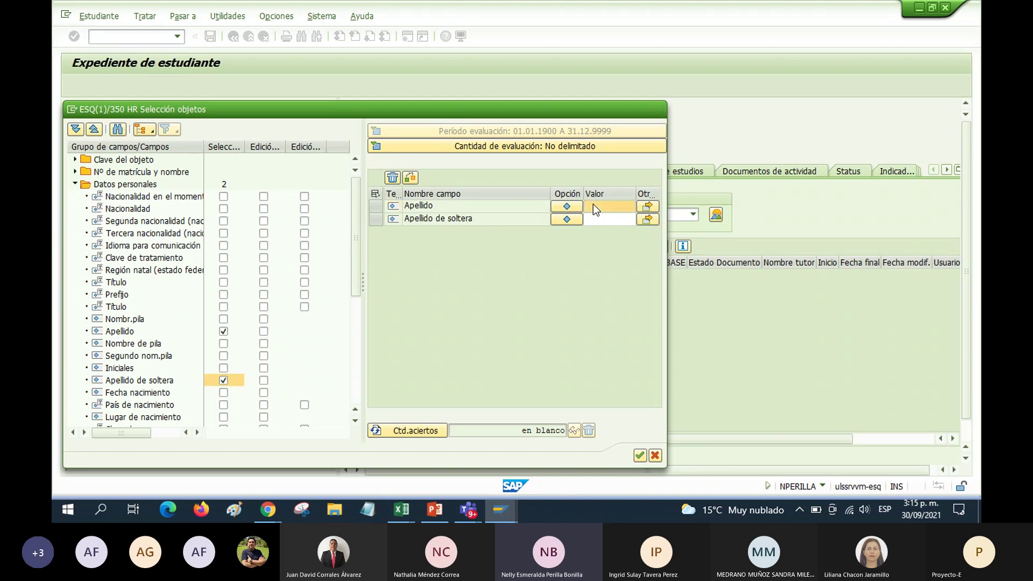
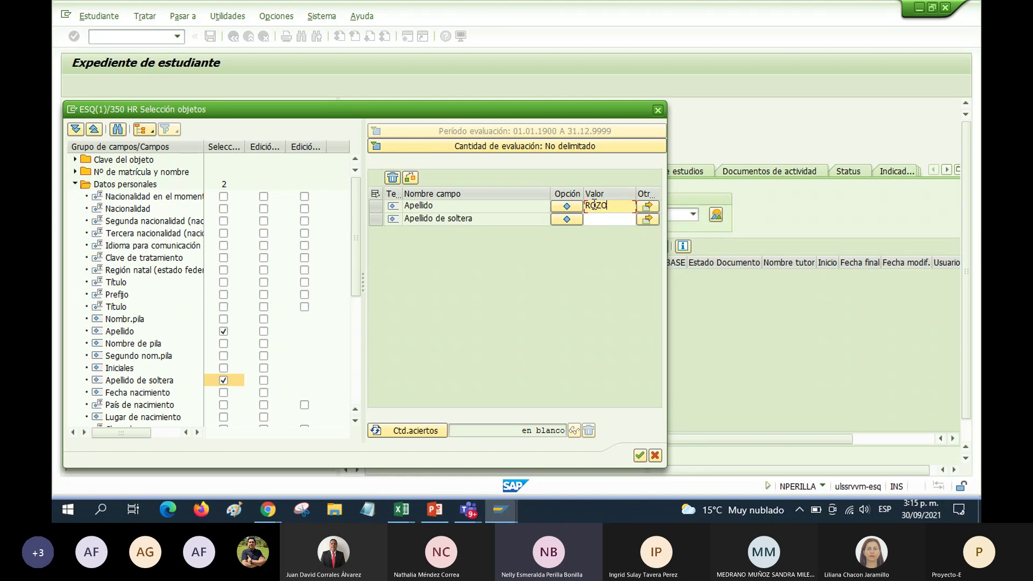
{"action": "left_click", "coordinate": [591, 221]}
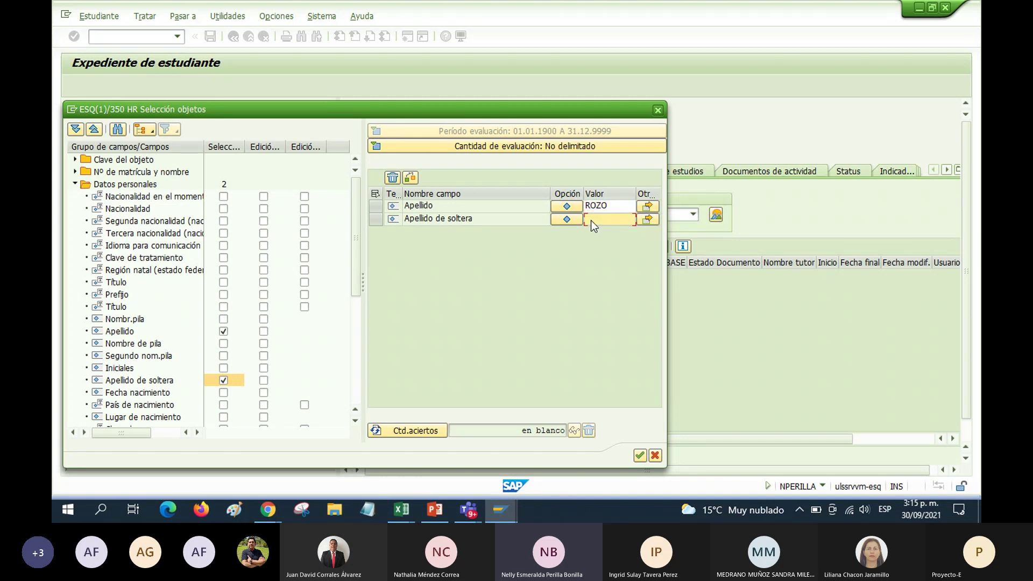
{"action": "type", "text": "B"}
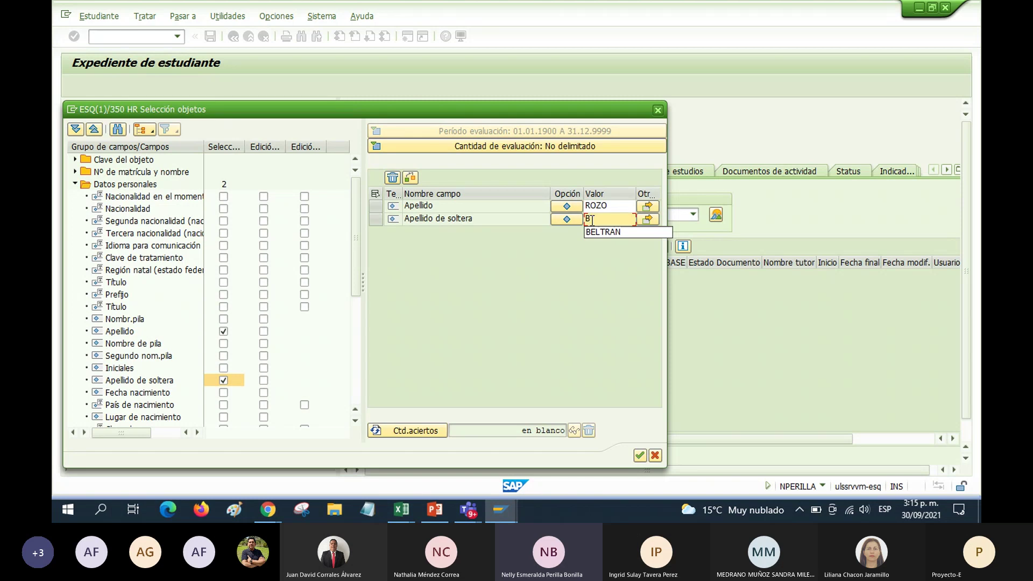
{"action": "key", "text": "BackSpace"}
{"action": "type", "text": "BACC"}
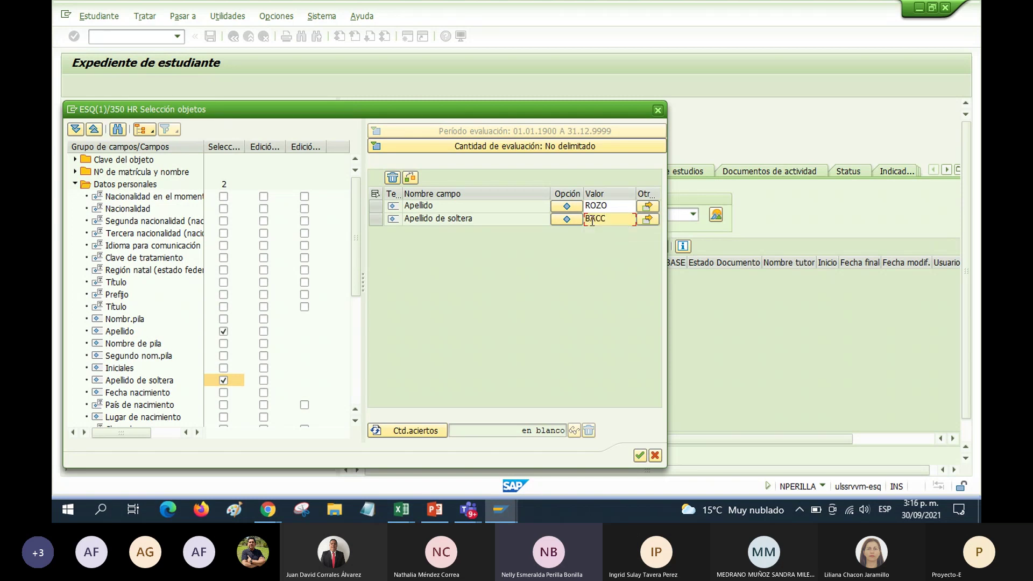
{"action": "type", "text": "A"}
{"action": "left_click", "coordinate": [408, 431]}
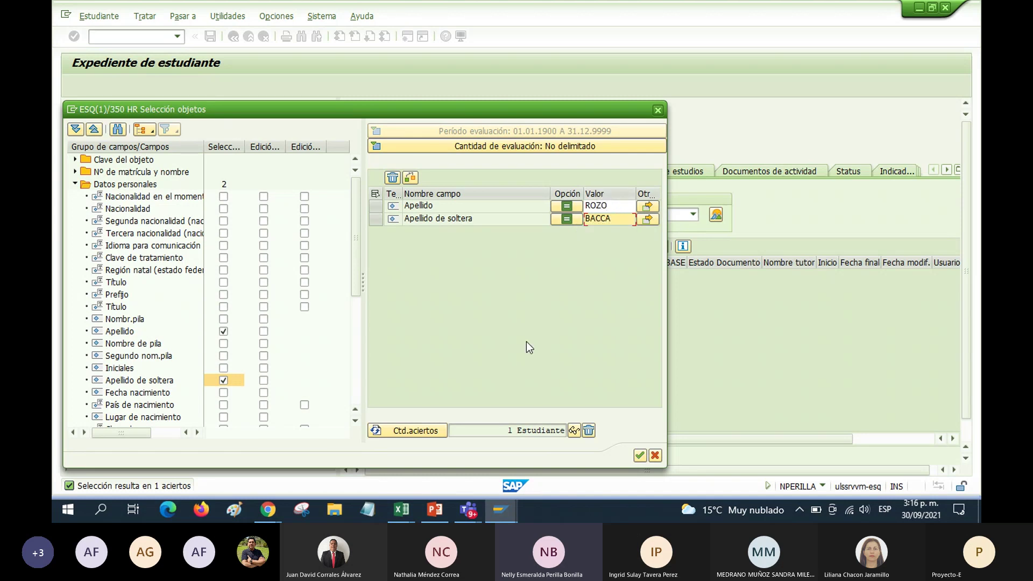
{"action": "left_click", "coordinate": [640, 456]}
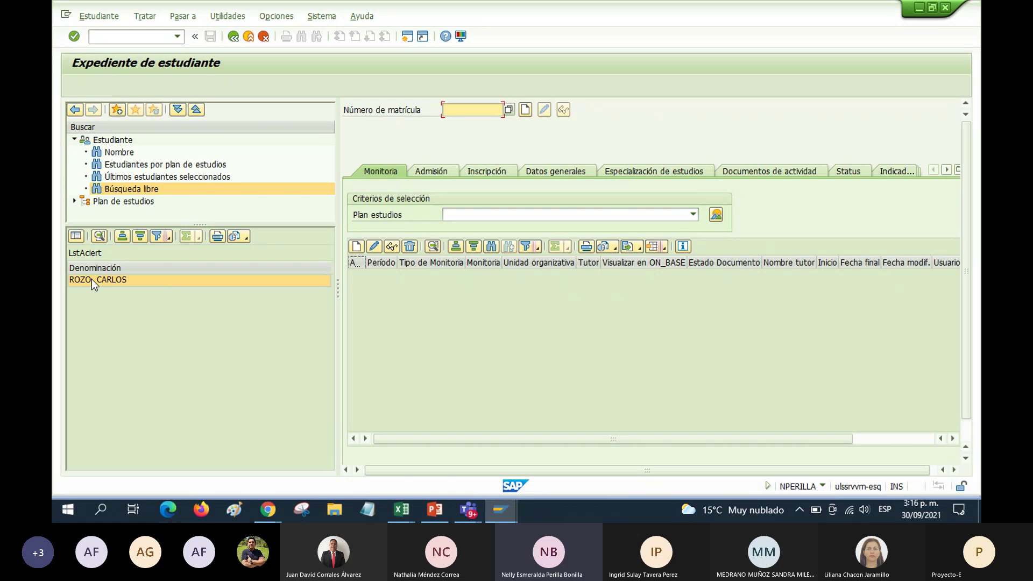
{"action": "double_click", "coordinate": [91, 279]}
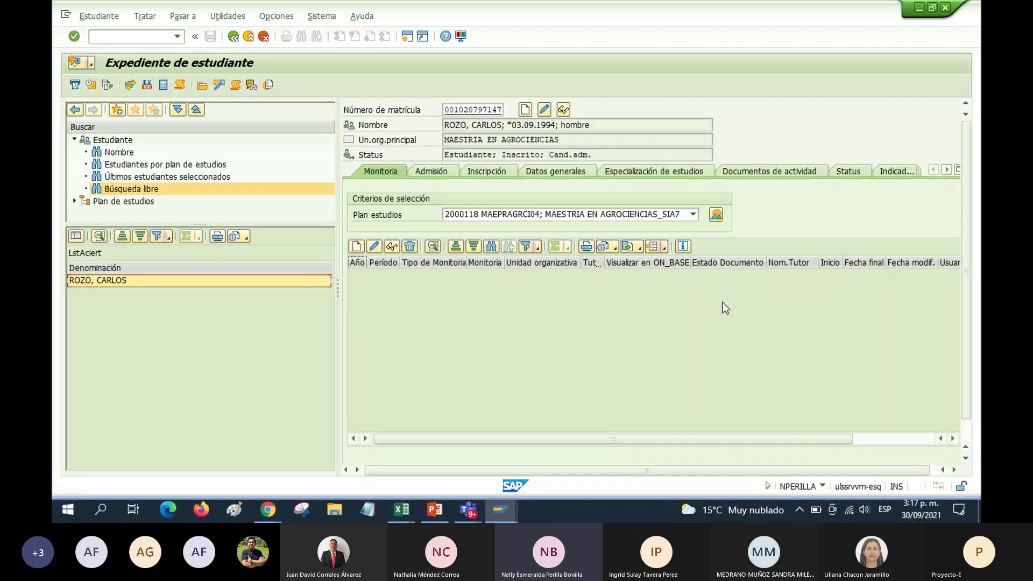
{"action": "double_click", "coordinate": [474, 110]}
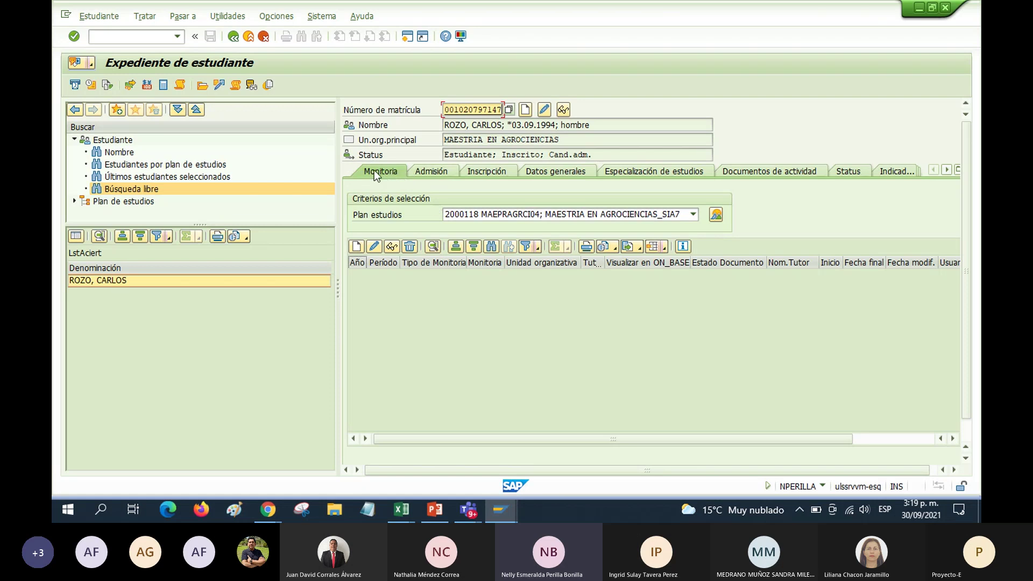
Show the Admisión tab with the MAEPRAGRCI04 admission, Autorizados, 2021 II Periodo
{"action": "left_click", "coordinate": [427, 172]}
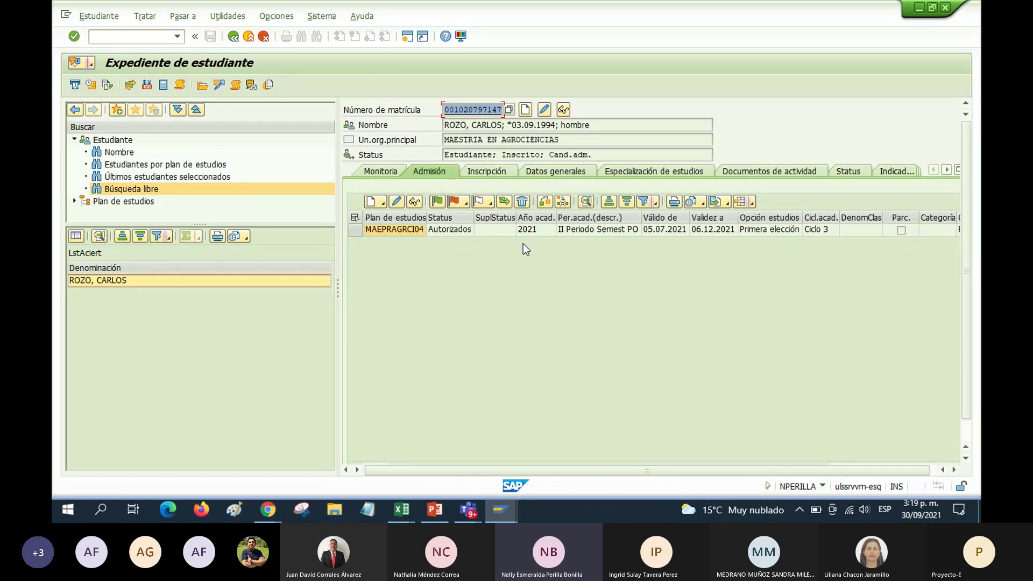
Show the 2021 MAEPRAGRCI04 enrolment in Inscripción and list the available Plan estudios options
{"action": "left_click", "coordinate": [485, 170]}
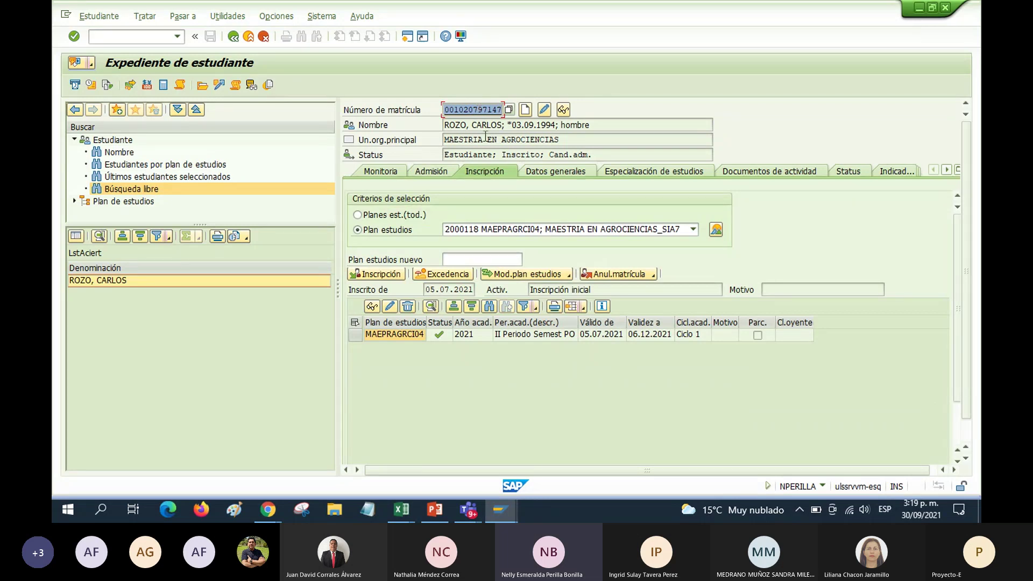
{"action": "left_click", "coordinate": [468, 336]}
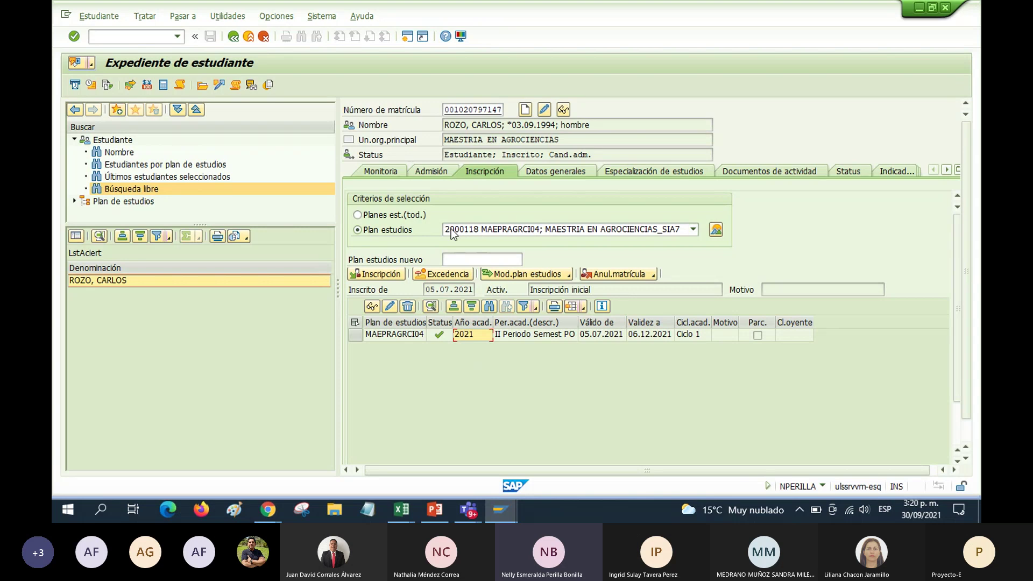
{"action": "left_click", "coordinate": [695, 228]}
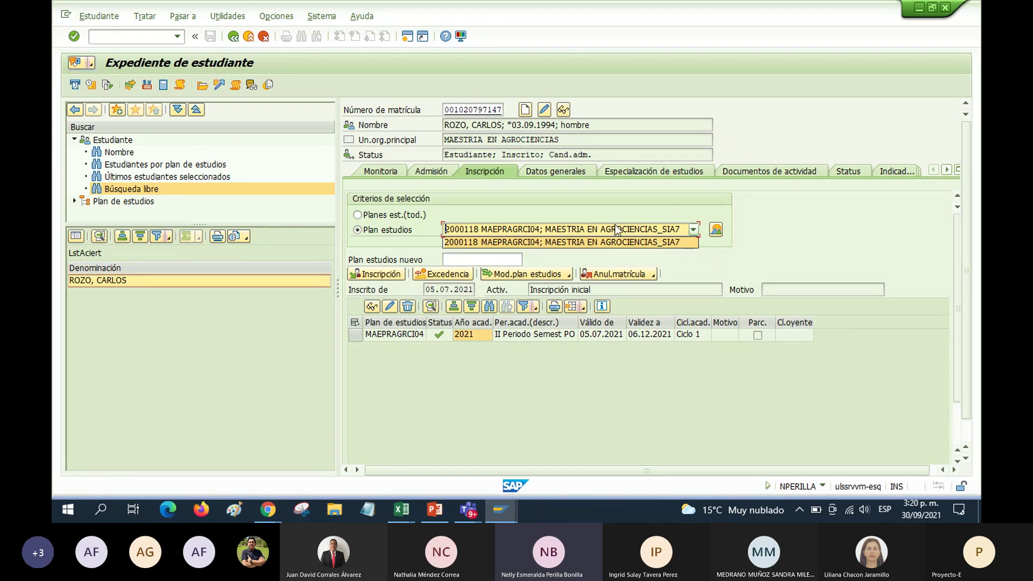
Close the Plan estudios list unchanged and display the Status tab's five status entries
{"action": "left_click", "coordinate": [687, 253]}
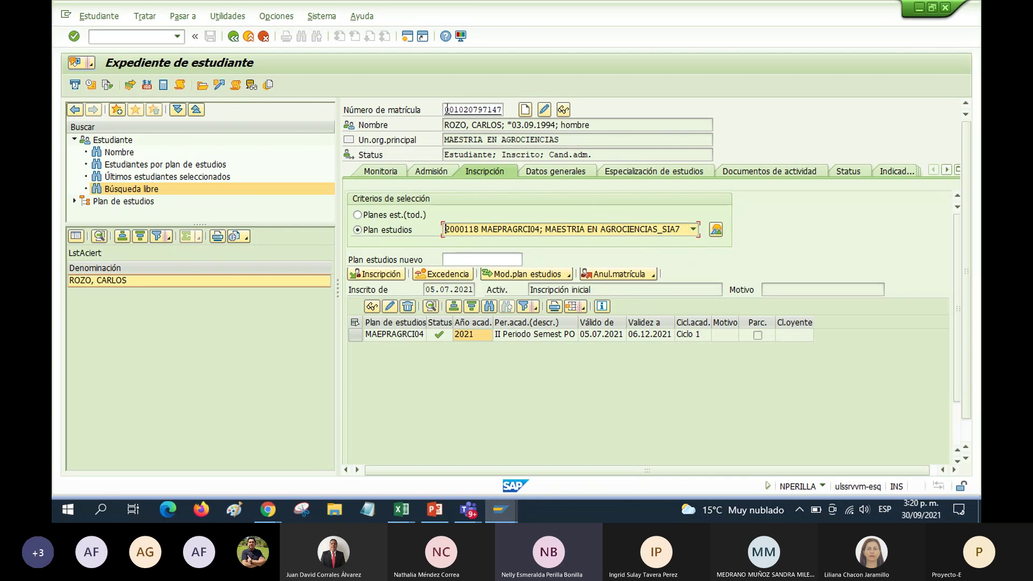
{"action": "left_click_drag", "start_coordinate": [447, 109], "coordinate": [483, 111]}
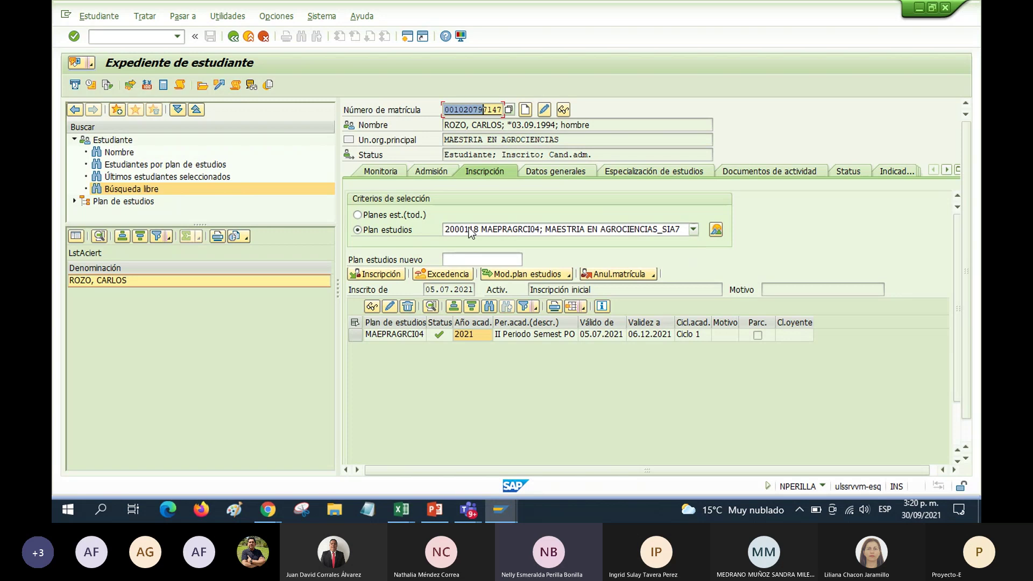
{"action": "left_click", "coordinate": [570, 231]}
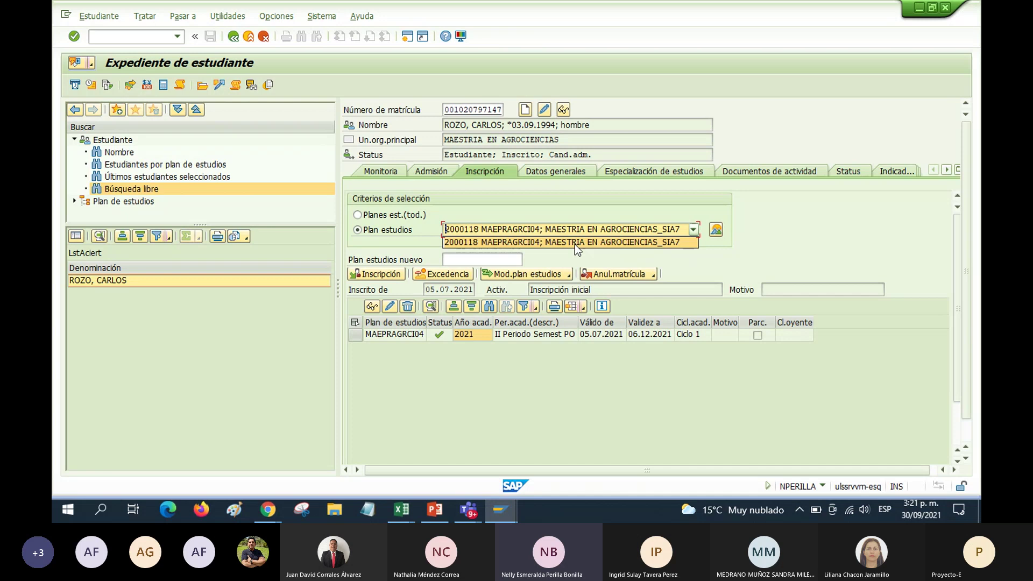
{"action": "left_click", "coordinate": [741, 257]}
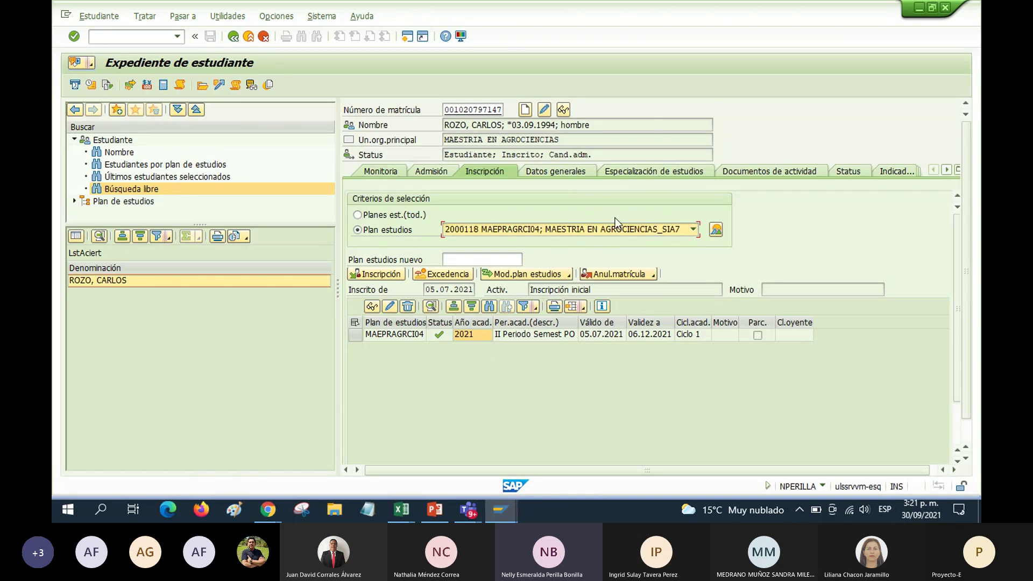
{"action": "left_click", "coordinate": [844, 170]}
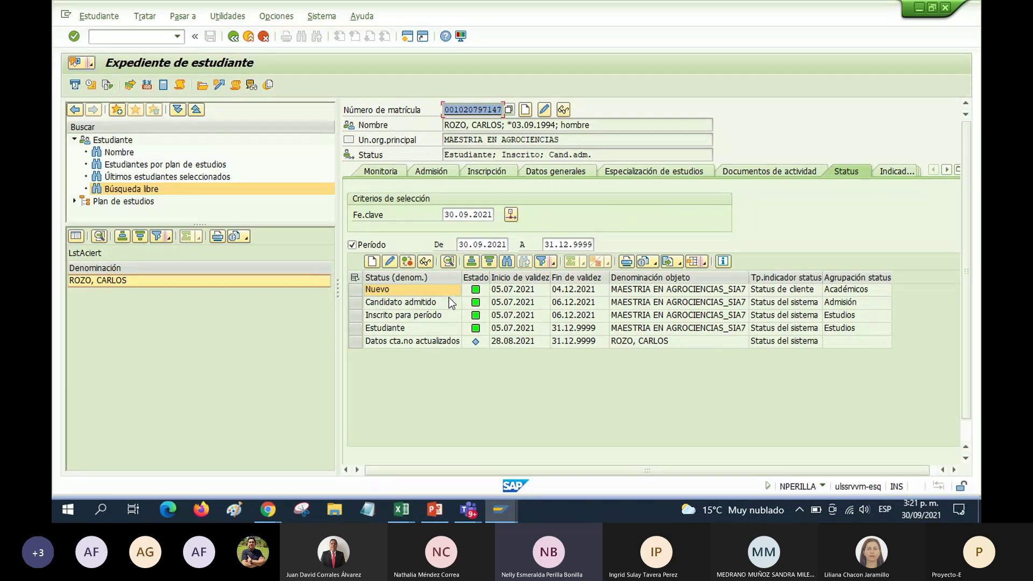
Open the details of the Nuevo status entry, code 9001, valid 05.07.2021–04.12.2021
{"action": "left_click", "coordinate": [356, 290]}
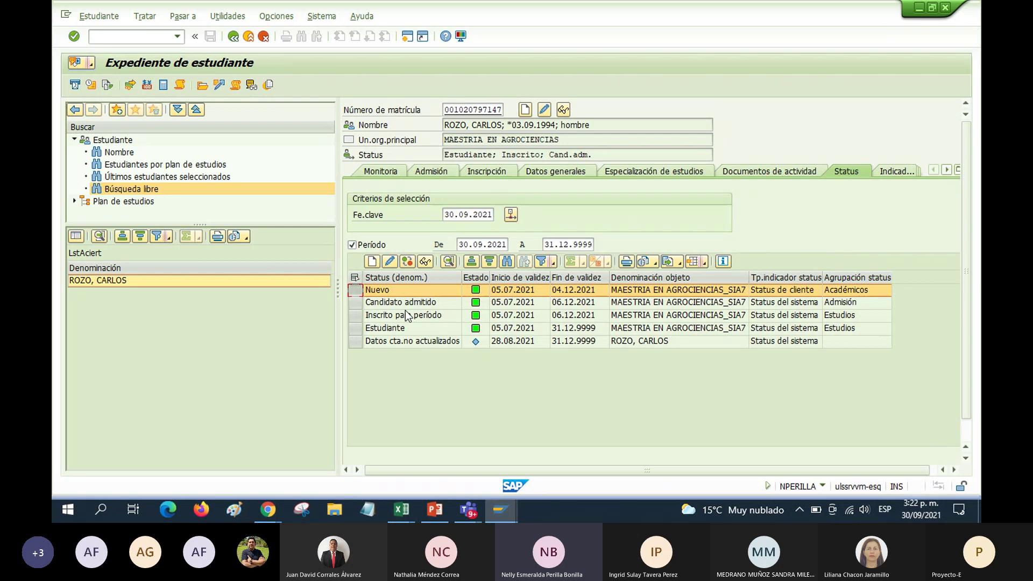
{"action": "left_click", "coordinate": [389, 262]}
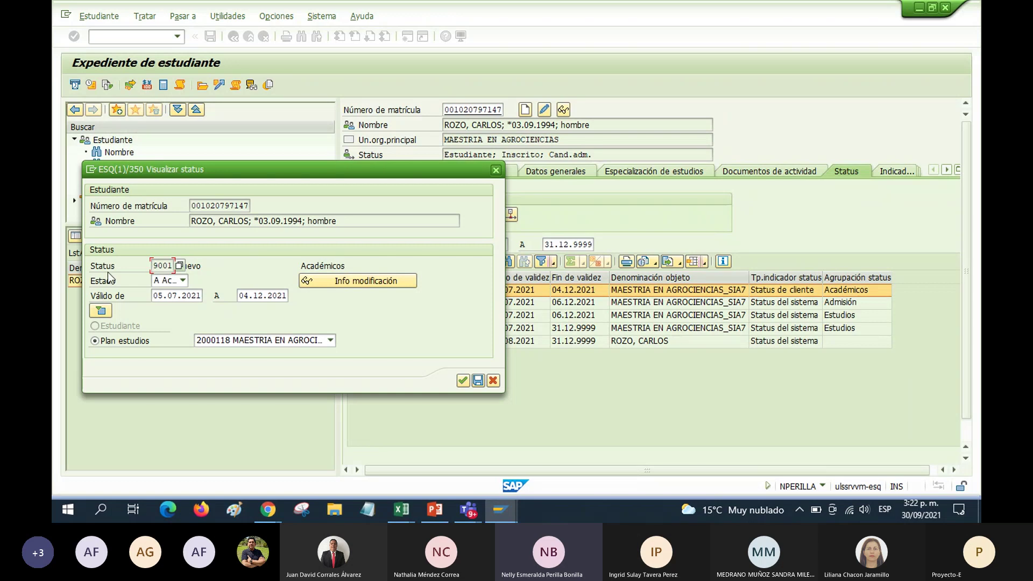
Browse the status value list, comparing Nuevo, Antiguo and the Reintegro options
{"action": "left_click", "coordinate": [179, 266]}
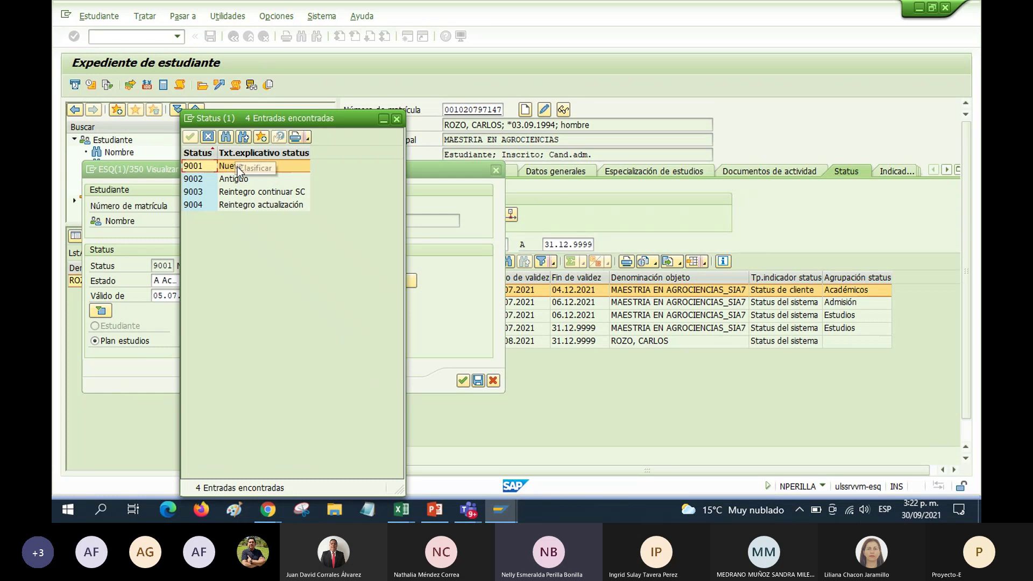
{"action": "left_click", "coordinate": [242, 180]}
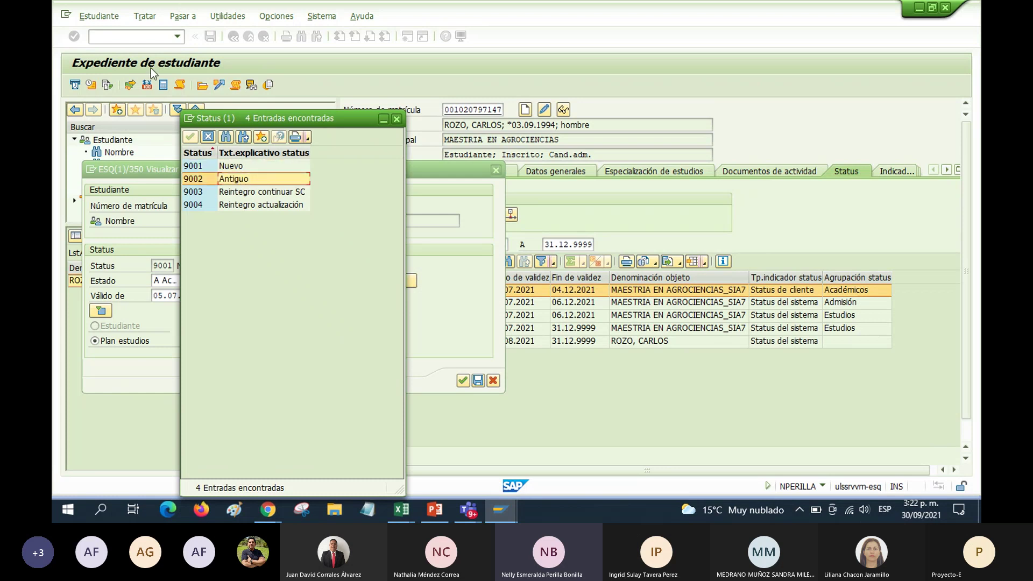
{"action": "left_click", "coordinate": [243, 196]}
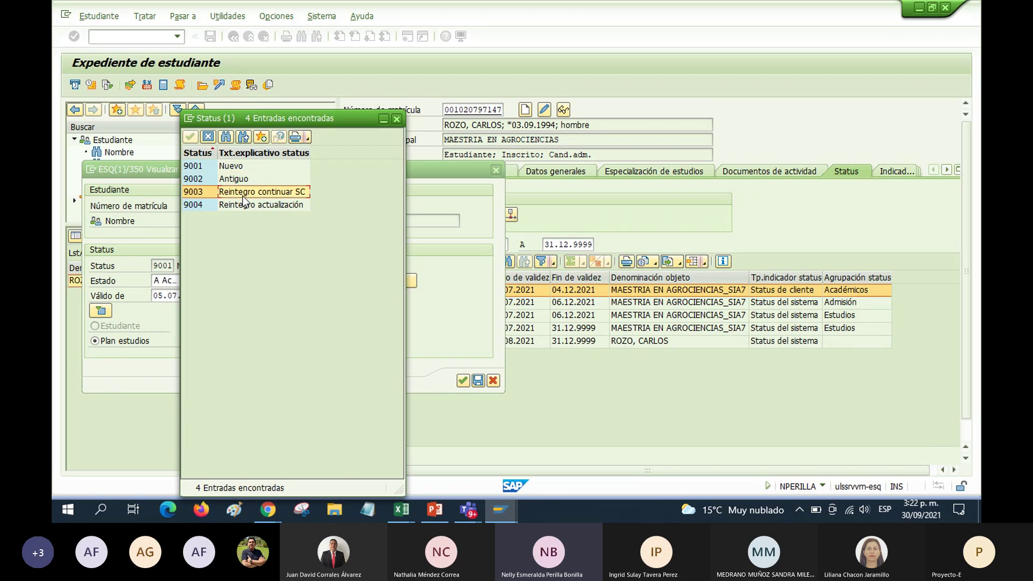
{"action": "left_click", "coordinate": [230, 206]}
{"action": "left_click", "coordinate": [229, 169]}
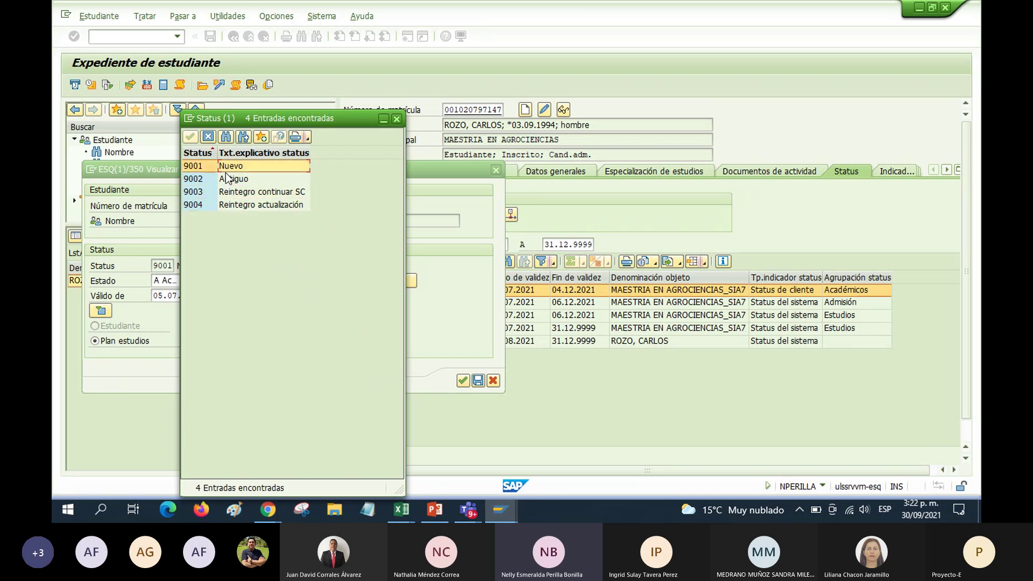
{"action": "left_click", "coordinate": [231, 179]}
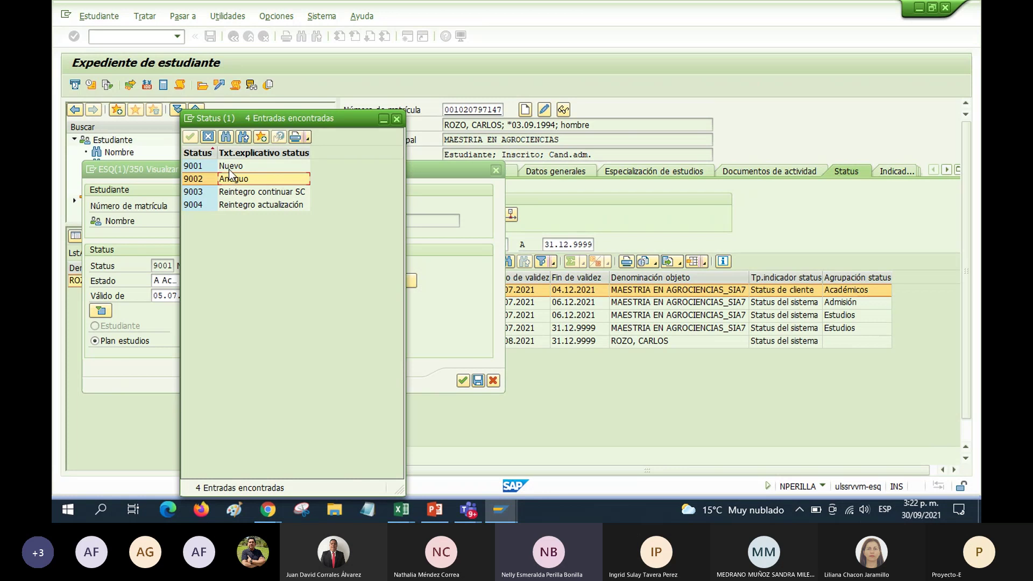
{"action": "left_click", "coordinate": [231, 166]}
{"action": "left_click", "coordinate": [231, 178]}
{"action": "left_click", "coordinate": [231, 167]}
{"action": "left_click", "coordinate": [231, 179]}
{"action": "left_click", "coordinate": [239, 192]}
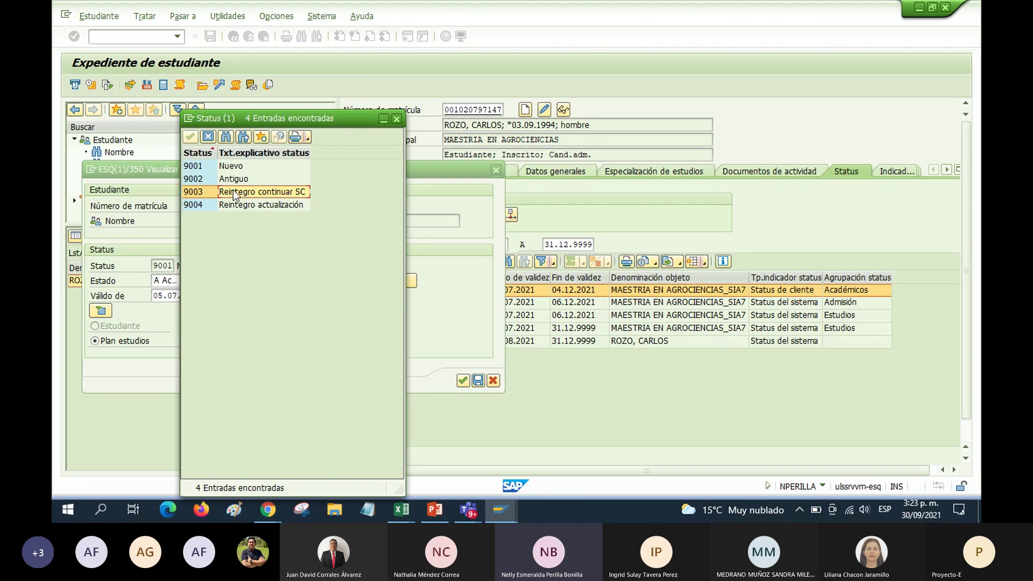
Compare statuses 9003 Reintegro continuar SC and 9004 Reintegro actualización, then close the list without choosing
{"action": "left_click", "coordinate": [283, 207]}
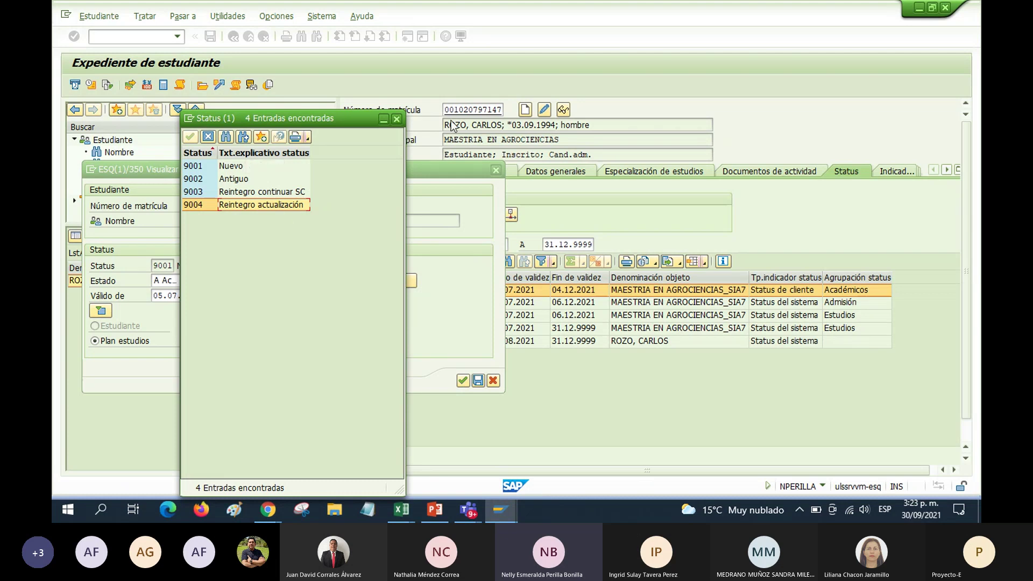
{"action": "left_click", "coordinate": [262, 193]}
{"action": "left_click", "coordinate": [266, 202]}
{"action": "left_click", "coordinate": [268, 194]}
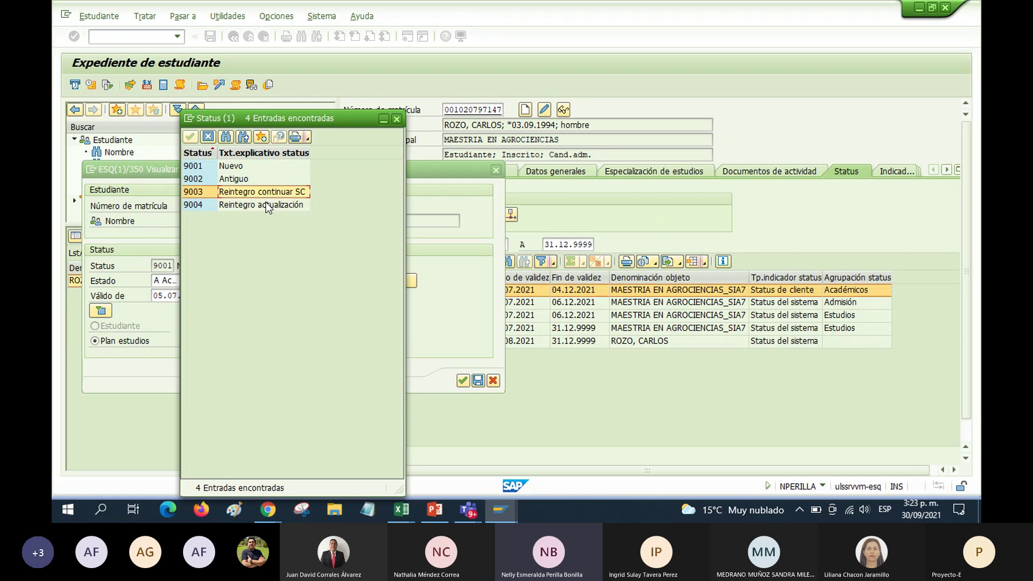
{"action": "left_click", "coordinate": [267, 202]}
{"action": "left_click", "coordinate": [268, 194]}
{"action": "left_click", "coordinate": [270, 202]}
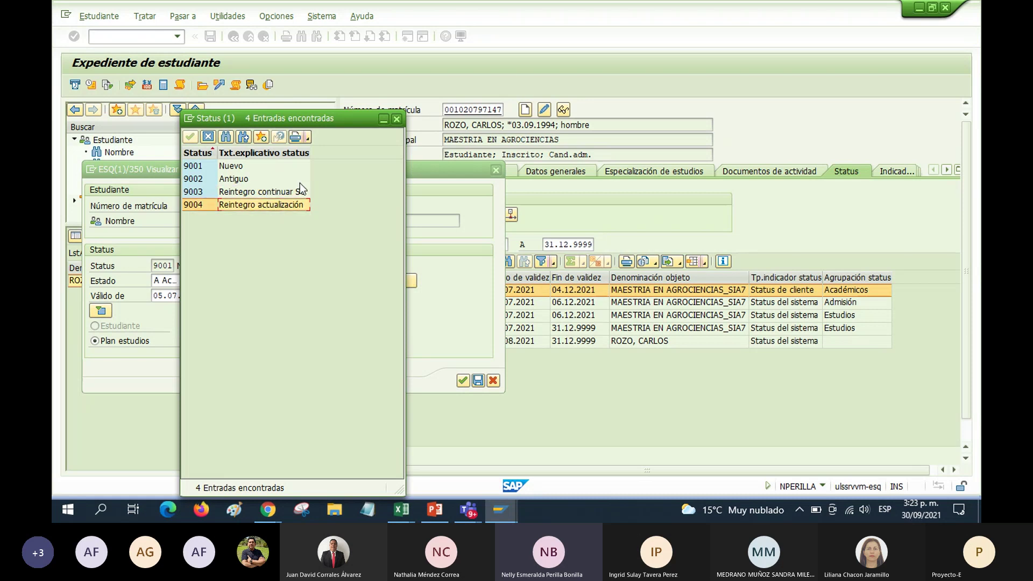
{"action": "left_click", "coordinate": [397, 120]}
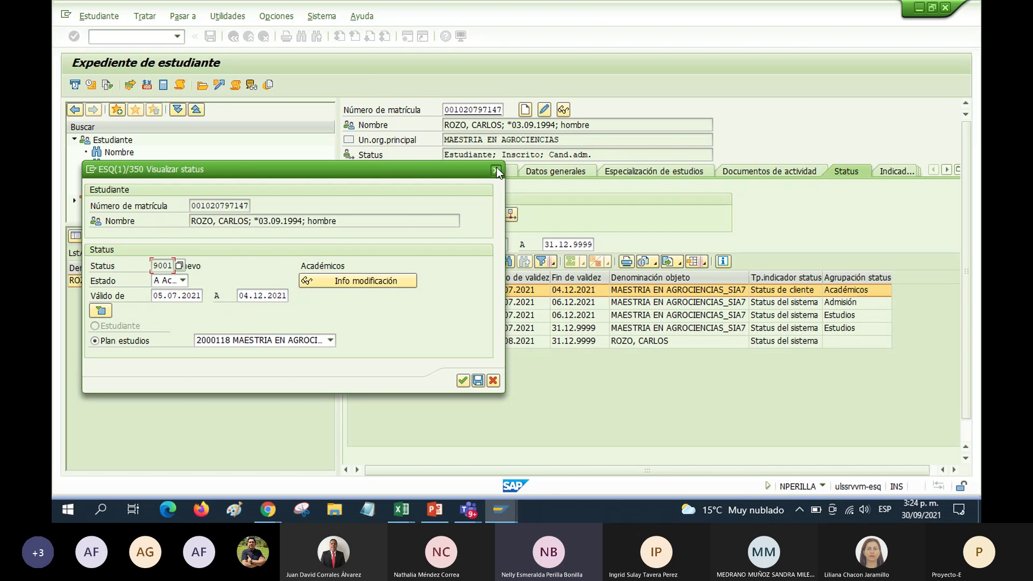
Close the Visualizar status dialog to return to the five-entry status table
{"action": "left_click", "coordinate": [495, 171]}
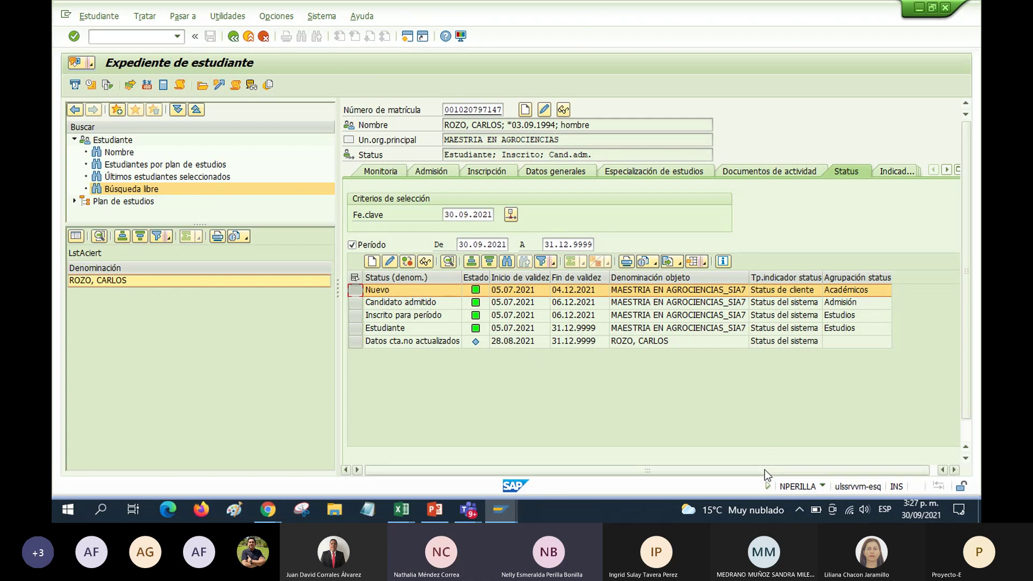
{"action": "left_click_drag", "start_coordinate": [766, 471], "coordinate": [803, 470]}
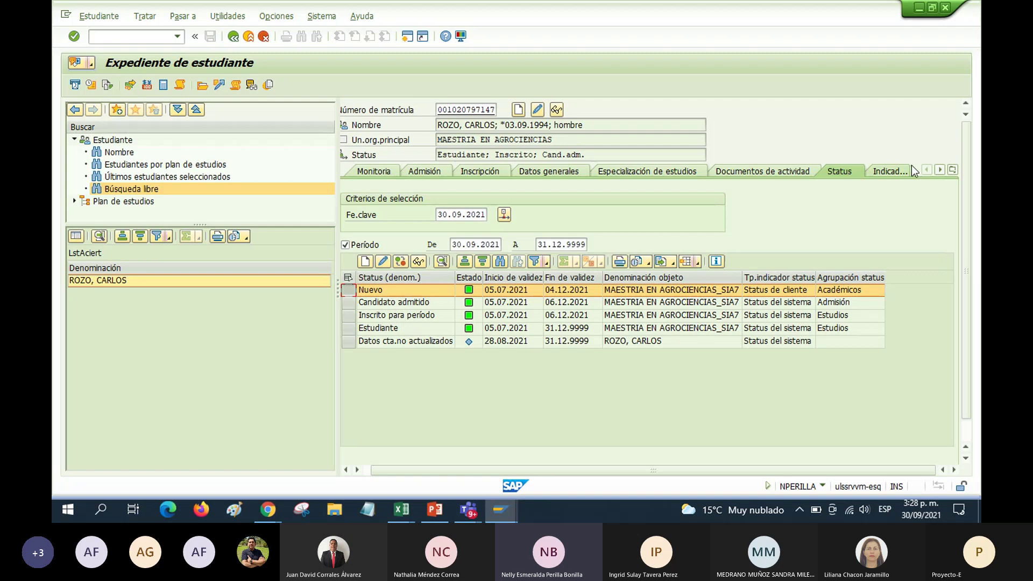
{"action": "left_click", "coordinate": [941, 170]}
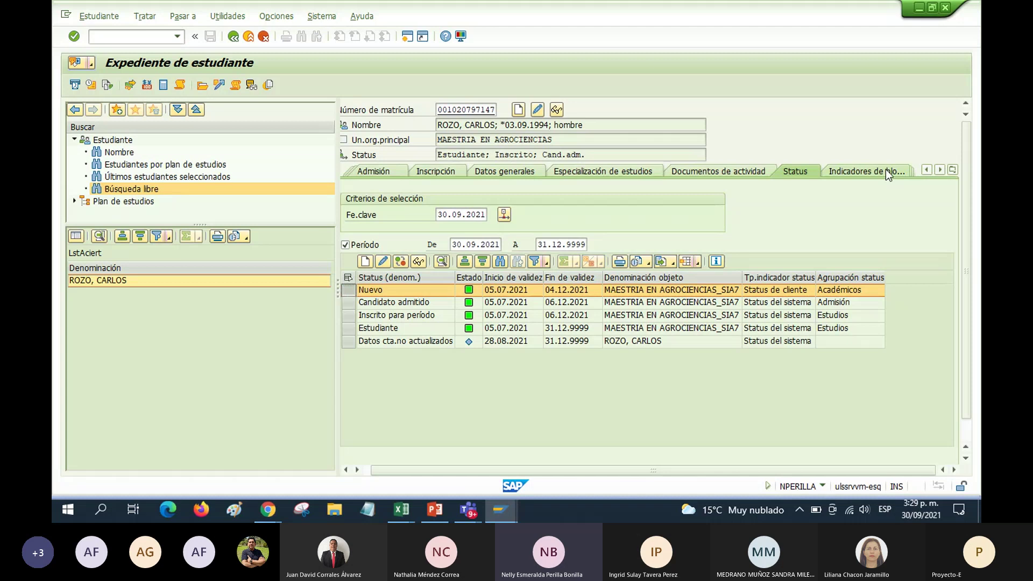
{"action": "left_click", "coordinate": [886, 169]}
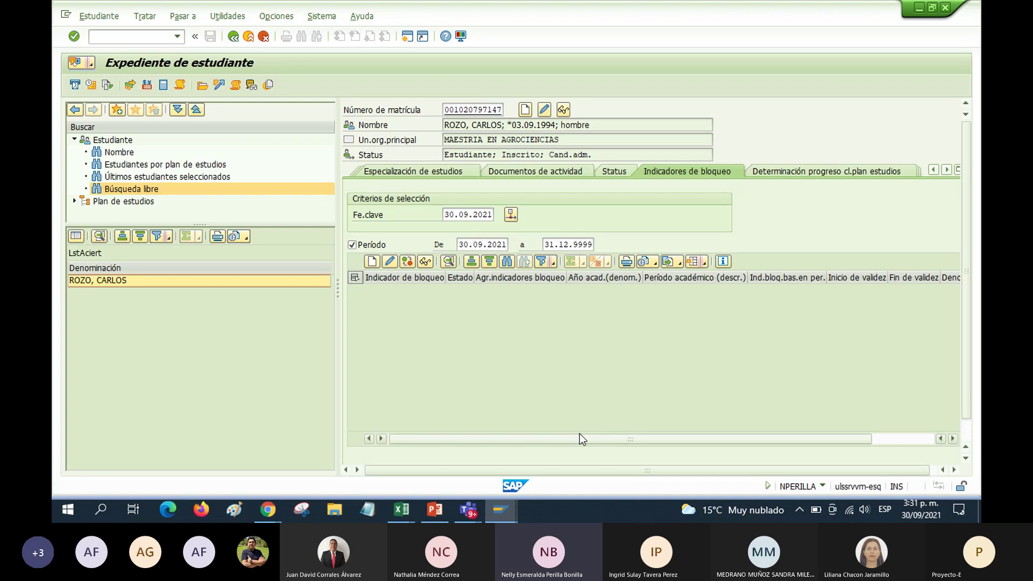
{"action": "left_click_drag", "start_coordinate": [580, 434], "coordinate": [657, 435]}
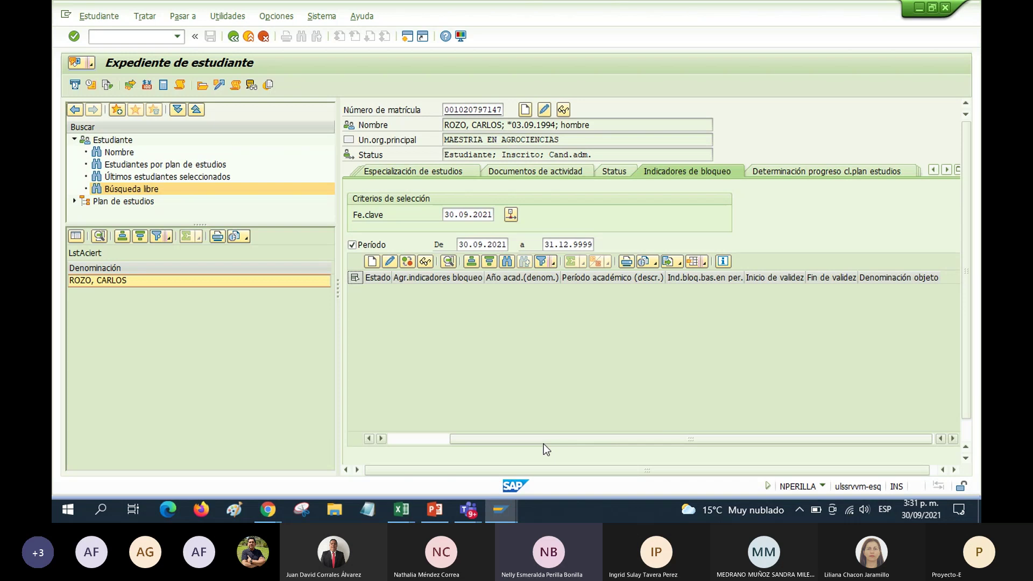
{"action": "left_click_drag", "start_coordinate": [539, 441], "coordinate": [452, 440]}
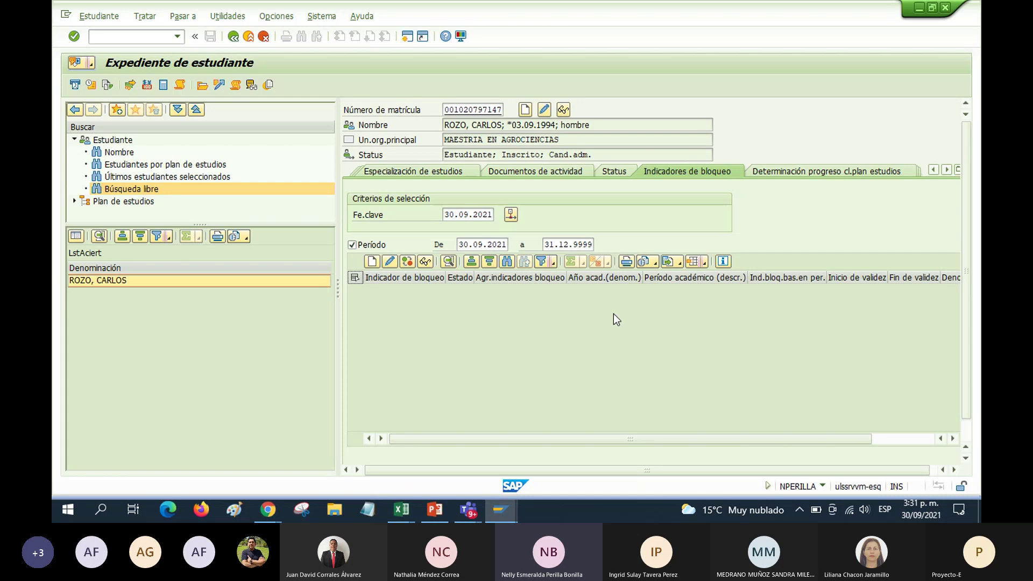
{"action": "mouse_move", "coordinate": [674, 437]}
{"action": "left_mouse_down"}
{"action": "mouse_move", "coordinate": [708, 432]}
{"action": "mouse_move", "coordinate": [660, 438]}
{"action": "left_mouse_up"}
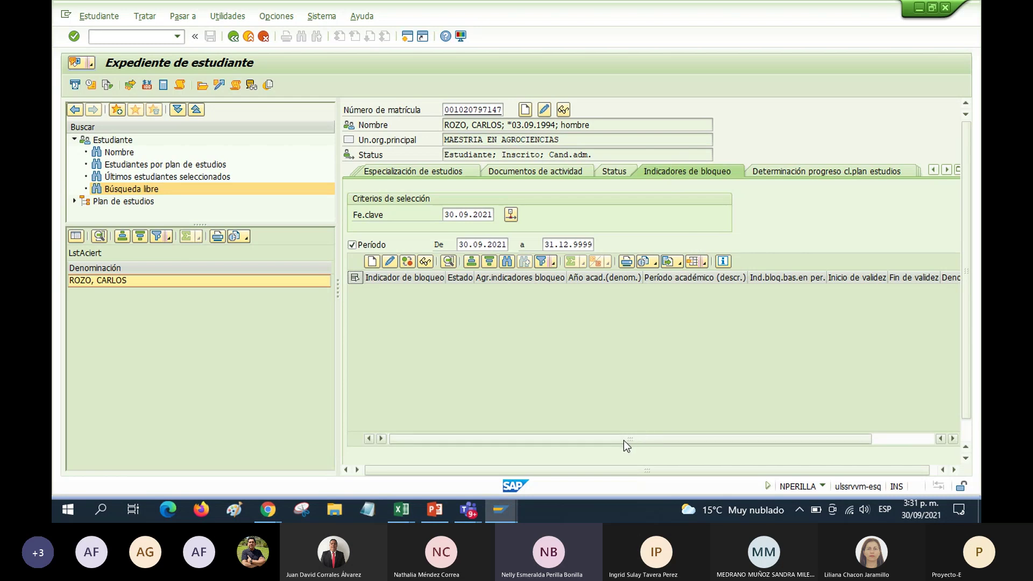
{"action": "left_click_drag", "start_coordinate": [624, 440], "coordinate": [692, 442]}
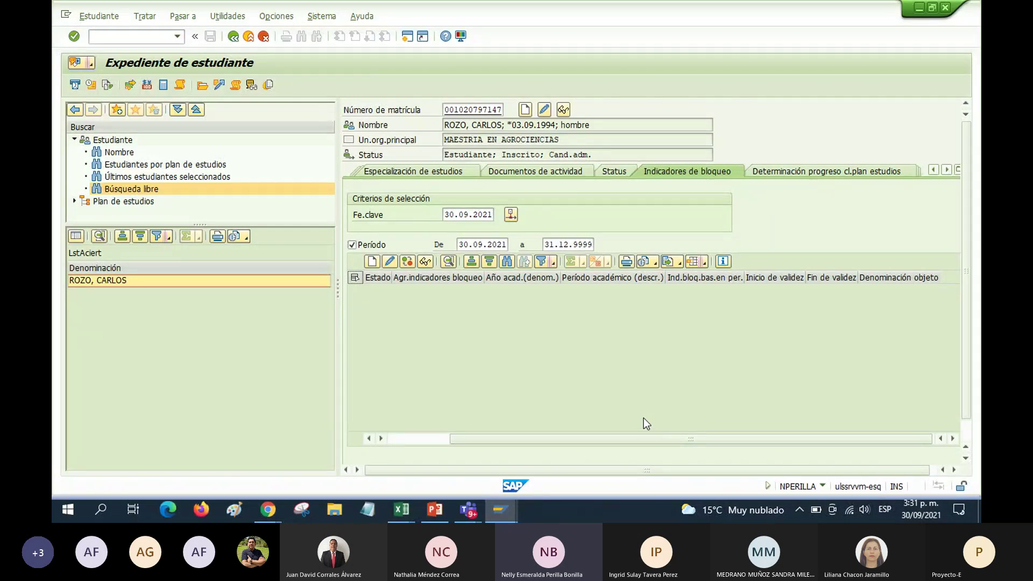
{"action": "left_click", "coordinate": [947, 170]}
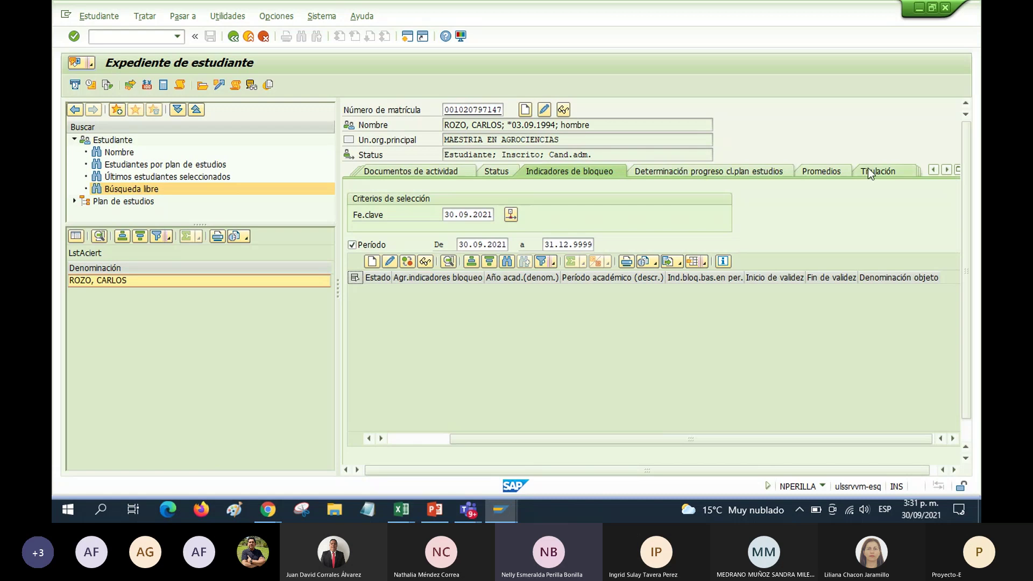
Show the Promedios section for study plan 2000118, then list all record sections
{"action": "left_click", "coordinate": [820, 172]}
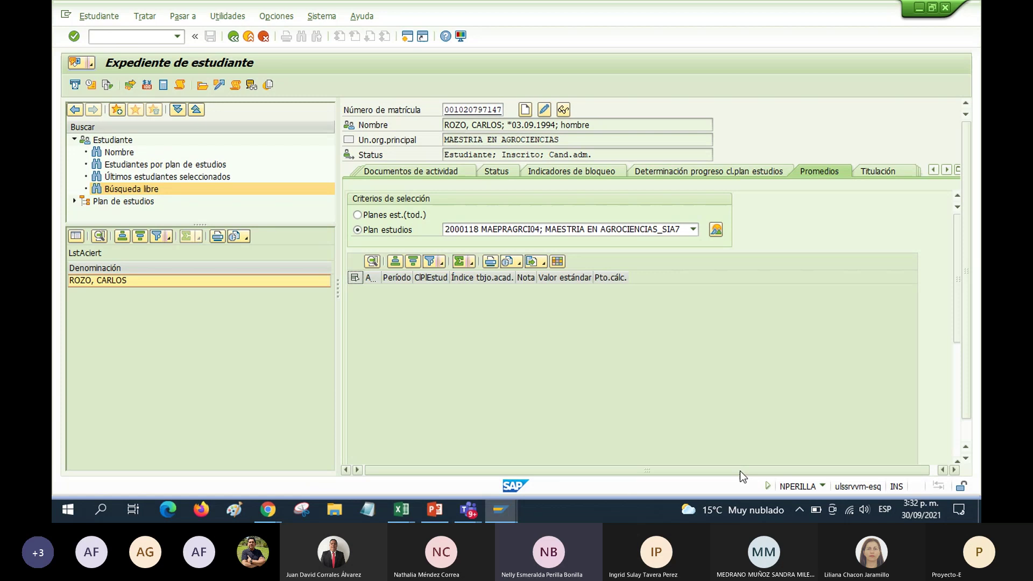
{"action": "left_click_drag", "start_coordinate": [741, 470], "coordinate": [745, 470]}
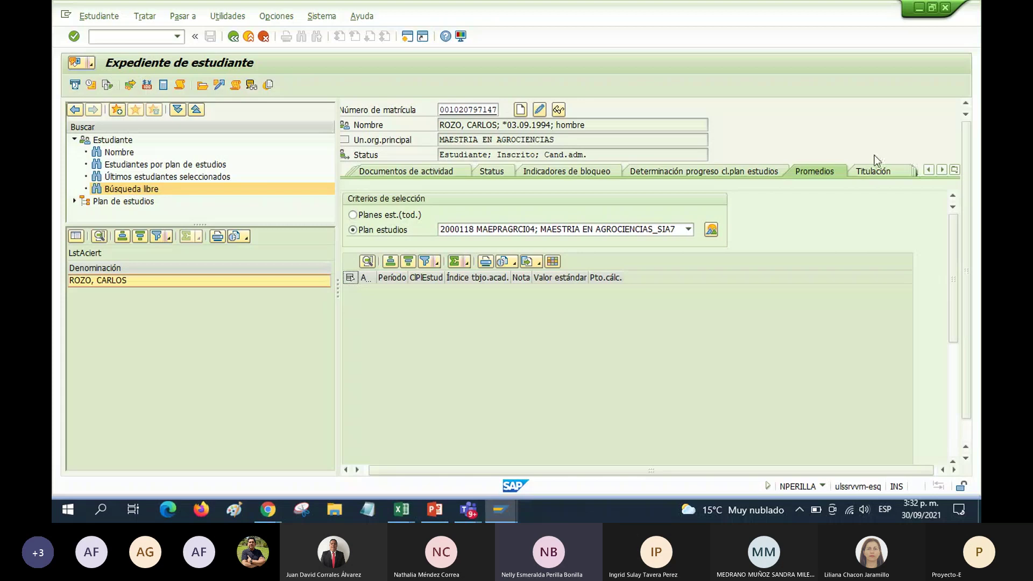
{"action": "left_click", "coordinate": [955, 172]}
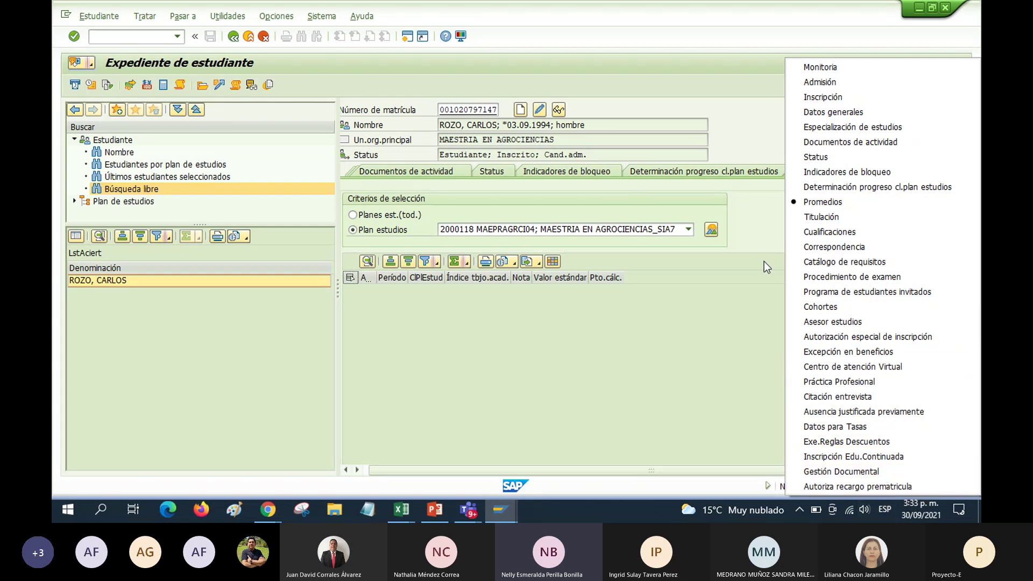
Dismiss the record sections list, leaving the Promedios section for MAESTRIA EN AGROCIENCIAS_SIA7 visible
{"action": "left_click", "coordinate": [660, 360]}
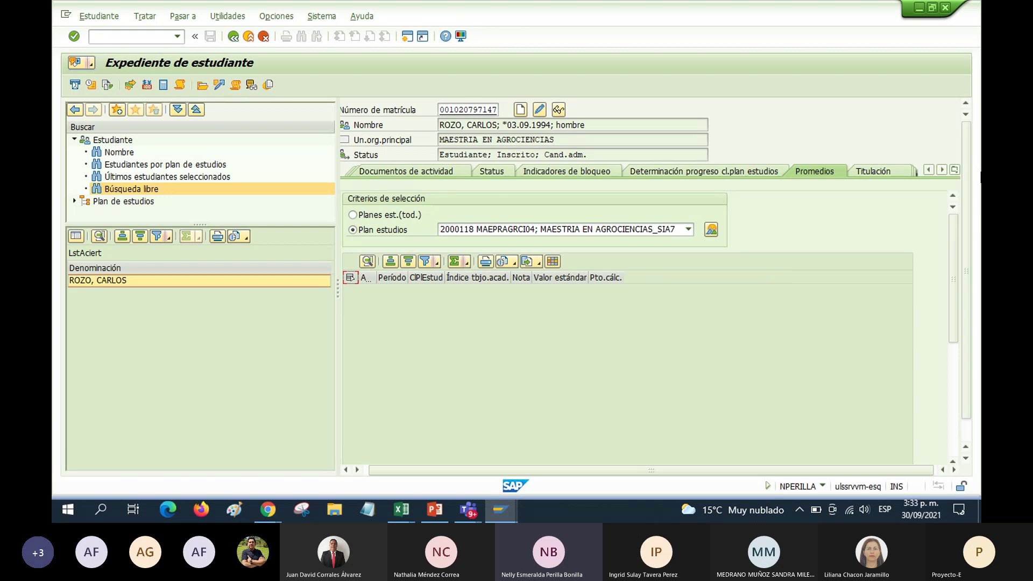
{"action": "left_click", "coordinate": [956, 171]}
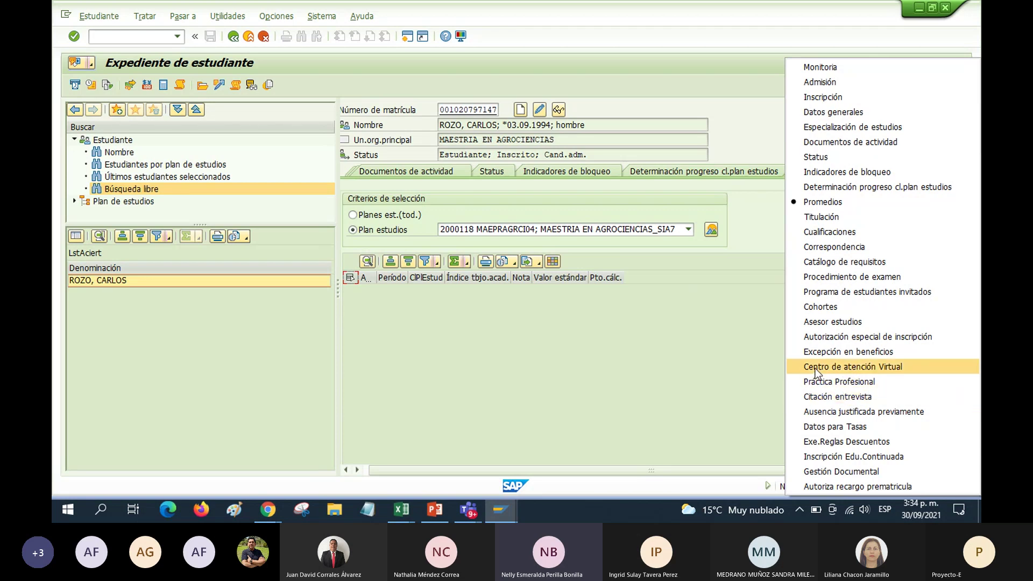
{"action": "left_click", "coordinate": [651, 315]}
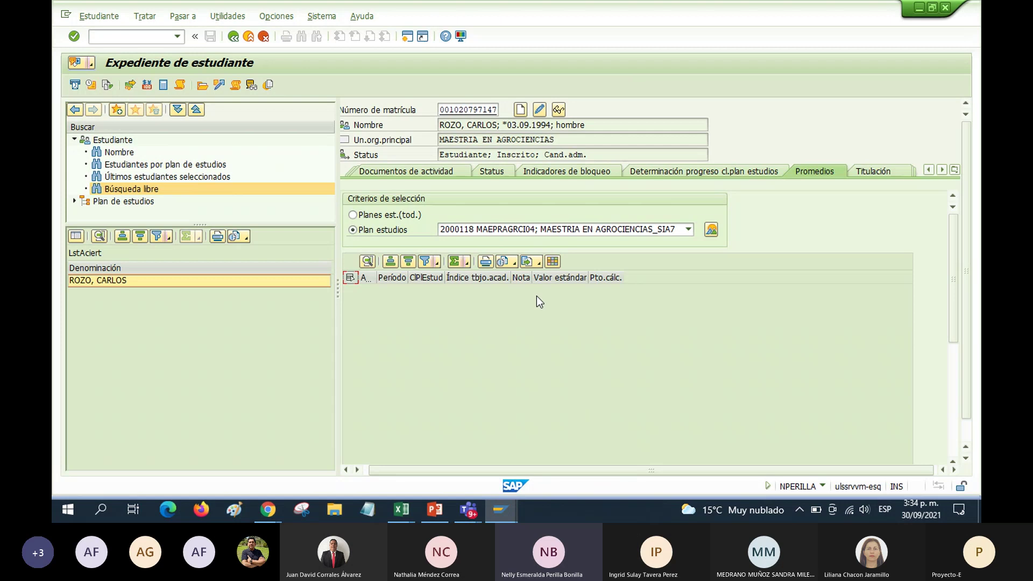
{"action": "mouse_move", "coordinate": [450, 522]}
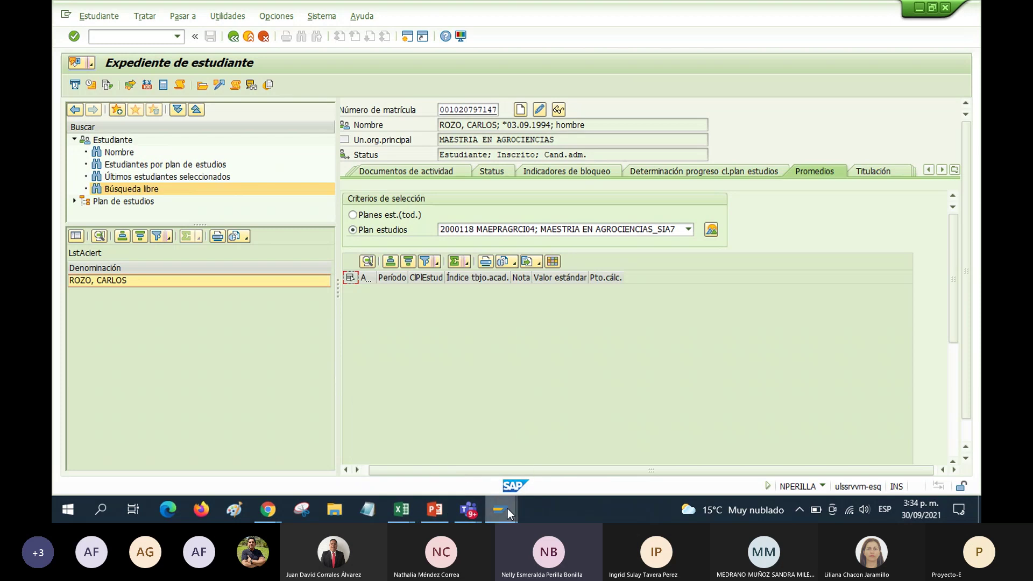
Switch to Excel's LISTADO ESTUDIANTES XA PAGAR MATRICULA EN TALLERES TOTAL workbook
{"action": "mouse_move", "coordinate": [506, 508]}
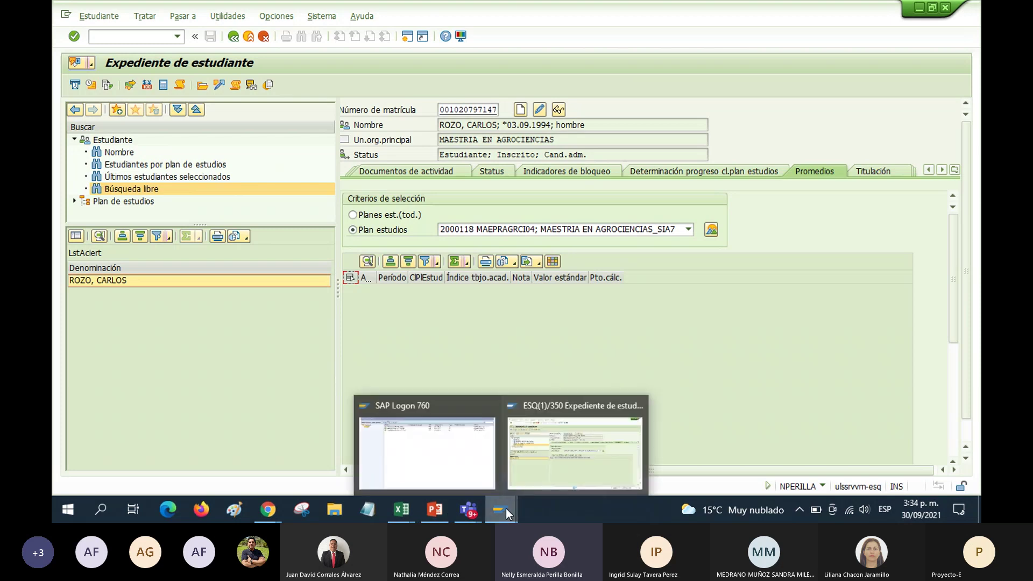
{"action": "mouse_move", "coordinate": [402, 514]}
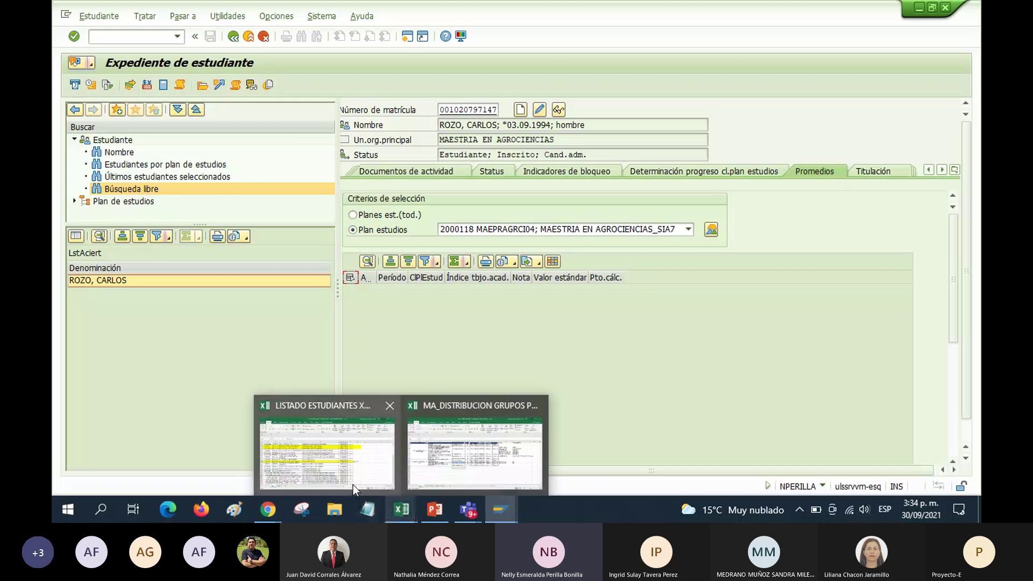
{"action": "left_click", "coordinate": [353, 486]}
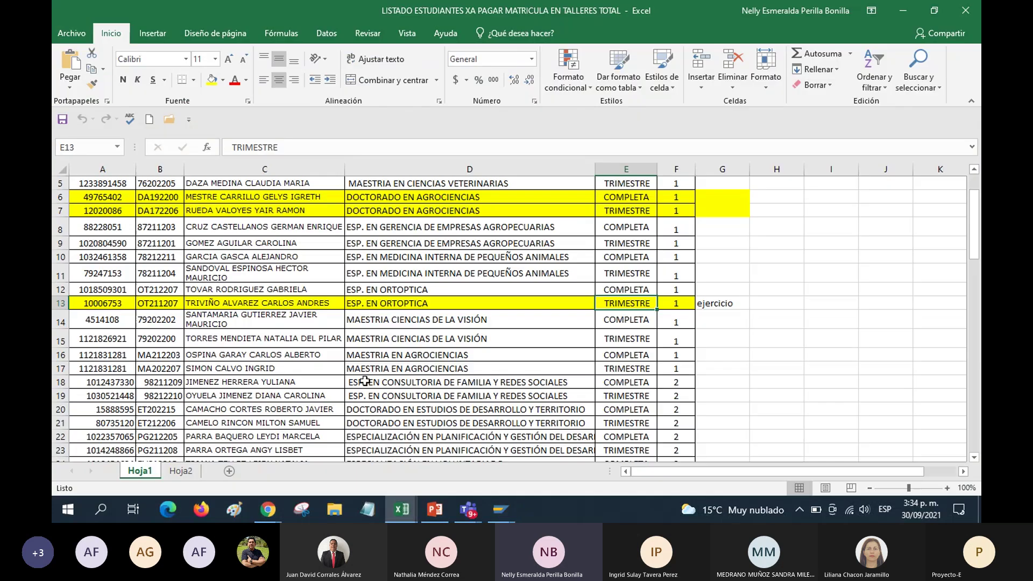
{"action": "left_click", "coordinate": [272, 288]}
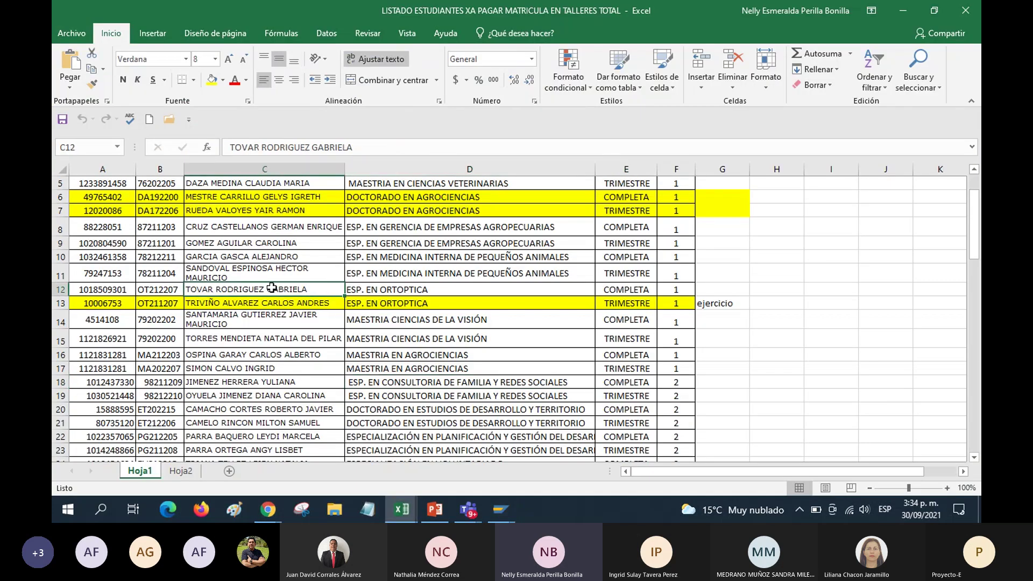
{"action": "left_click", "coordinate": [379, 288]}
{"action": "left_click", "coordinate": [265, 302]}
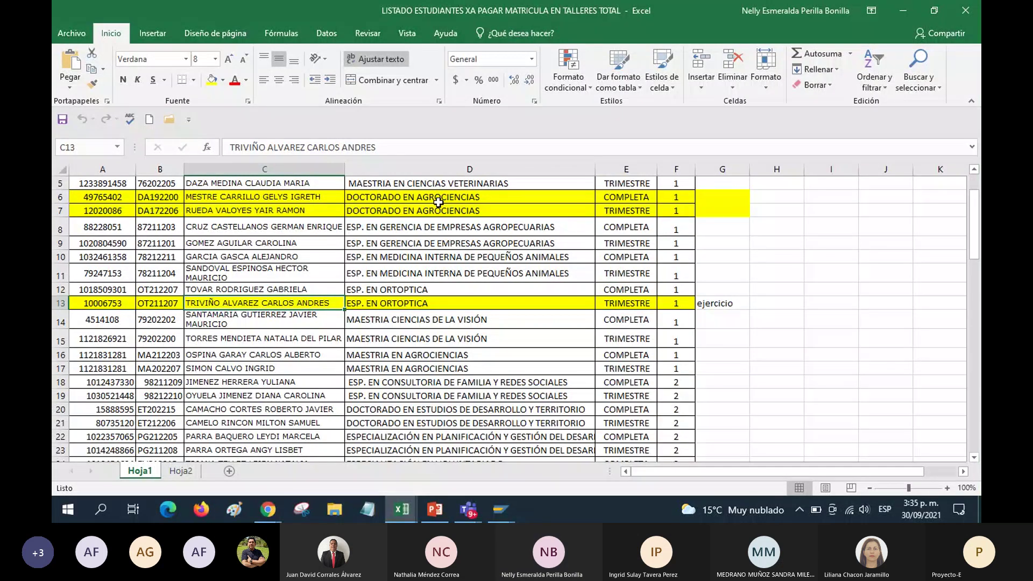
{"action": "left_click", "coordinate": [439, 197]}
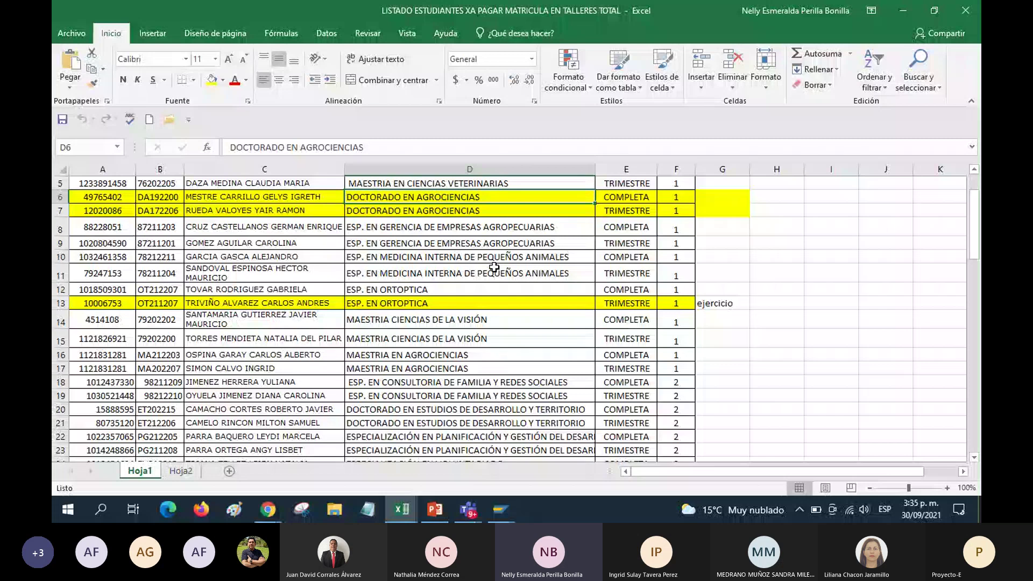
{"action": "left_click", "coordinate": [480, 303]}
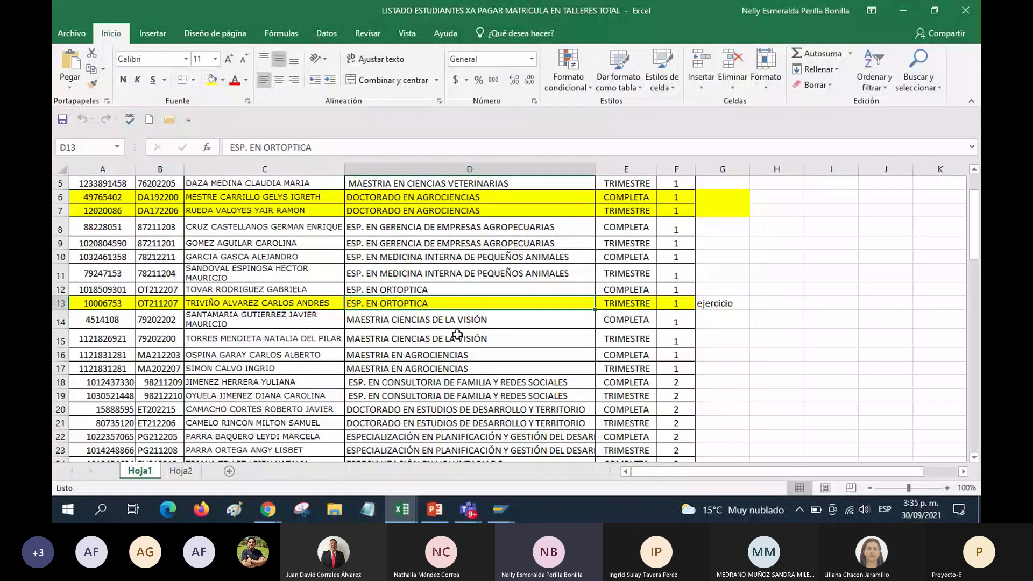
{"action": "left_click", "coordinate": [213, 304]}
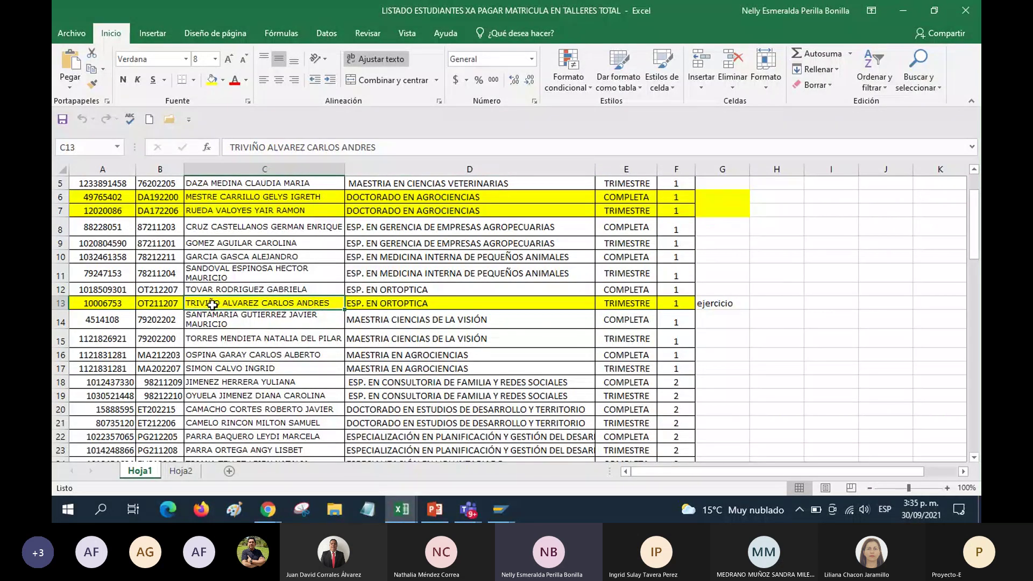
{"action": "left_click", "coordinate": [90, 305]}
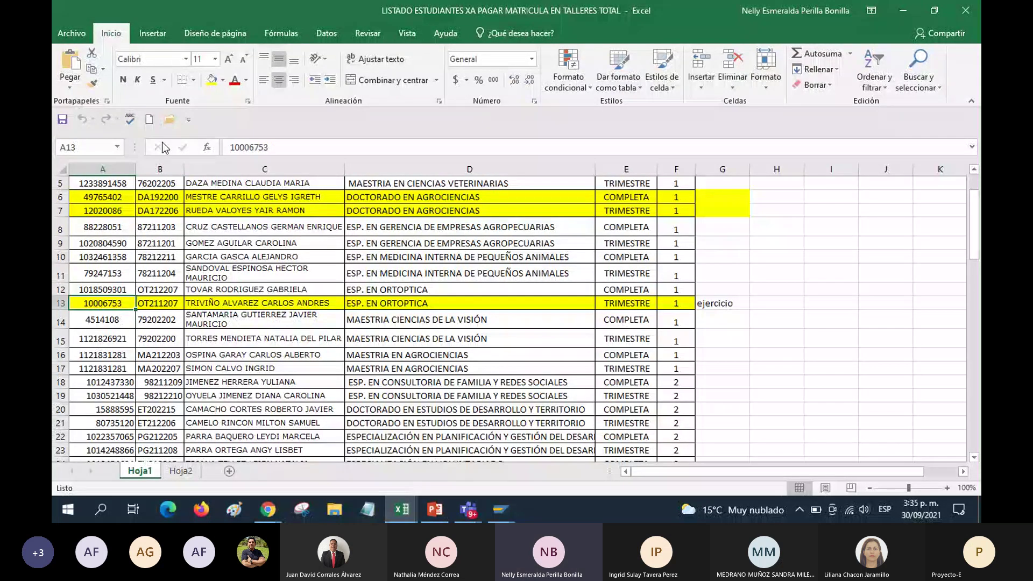
{"action": "double_click", "coordinate": [285, 146]}
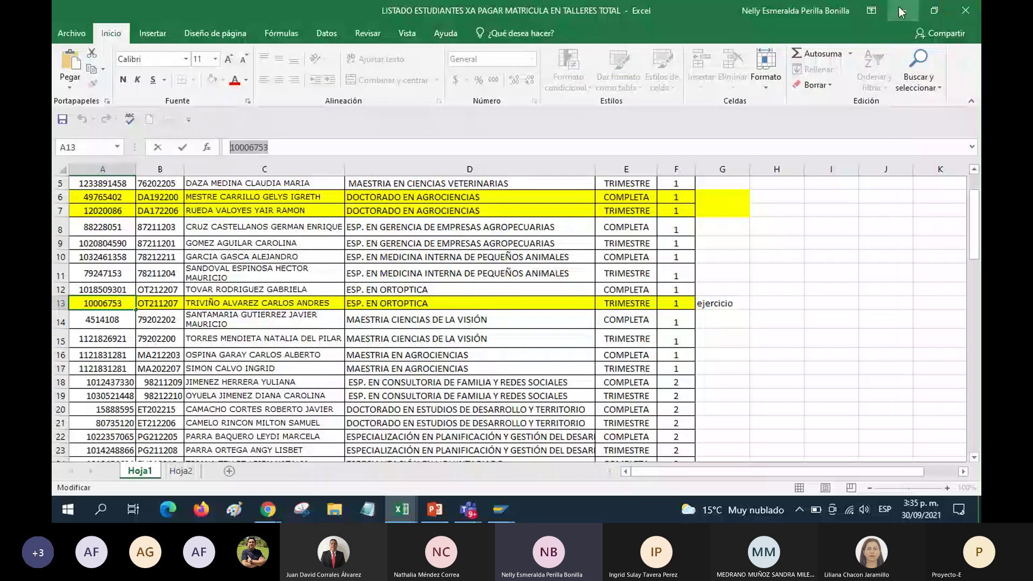
With Excel minimized, open the PIQST00 student file from Favoritos and back out to the Easy Access menu
{"action": "left_click", "coordinate": [902, 11]}
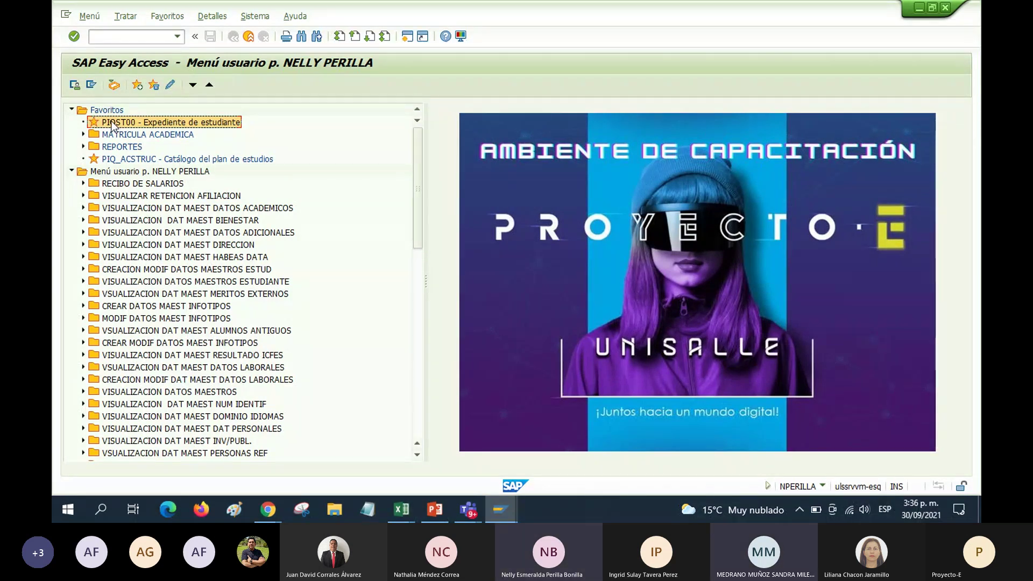
{"action": "double_click", "coordinate": [111, 123]}
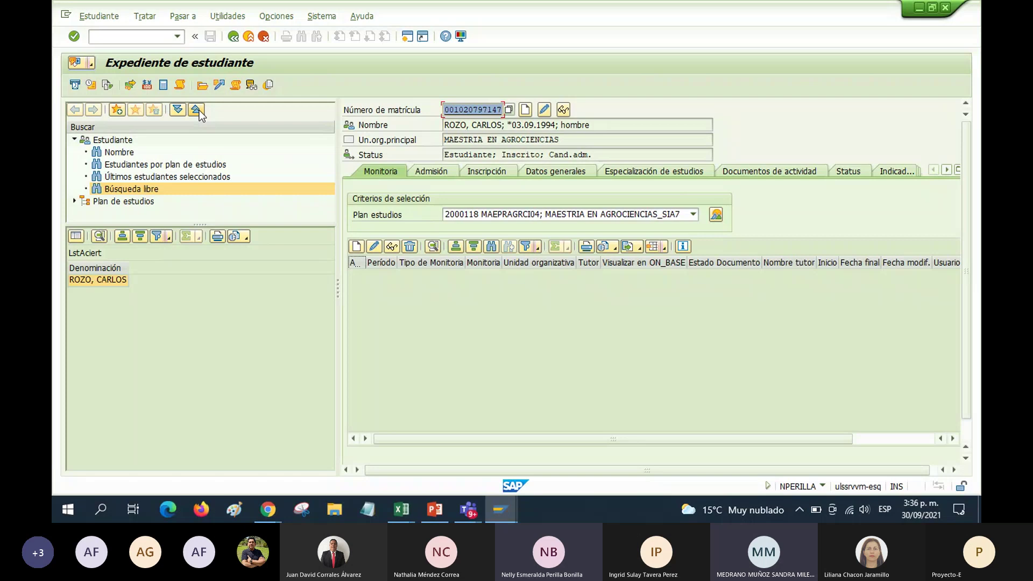
{"action": "left_click", "coordinate": [233, 38]}
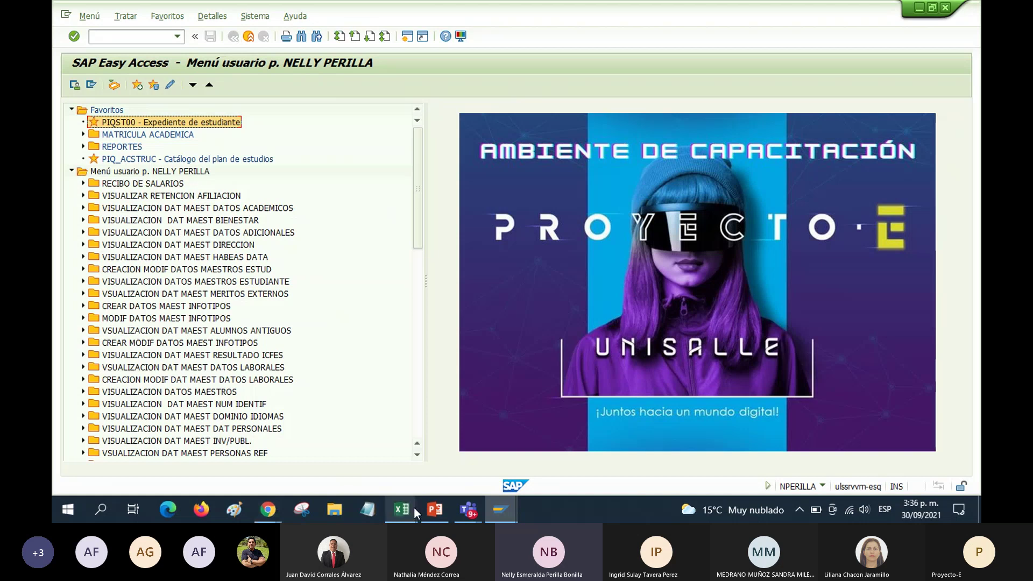
Send the message 'PIQST00' in the Teams meeting chat
{"action": "mouse_move", "coordinate": [468, 509]}
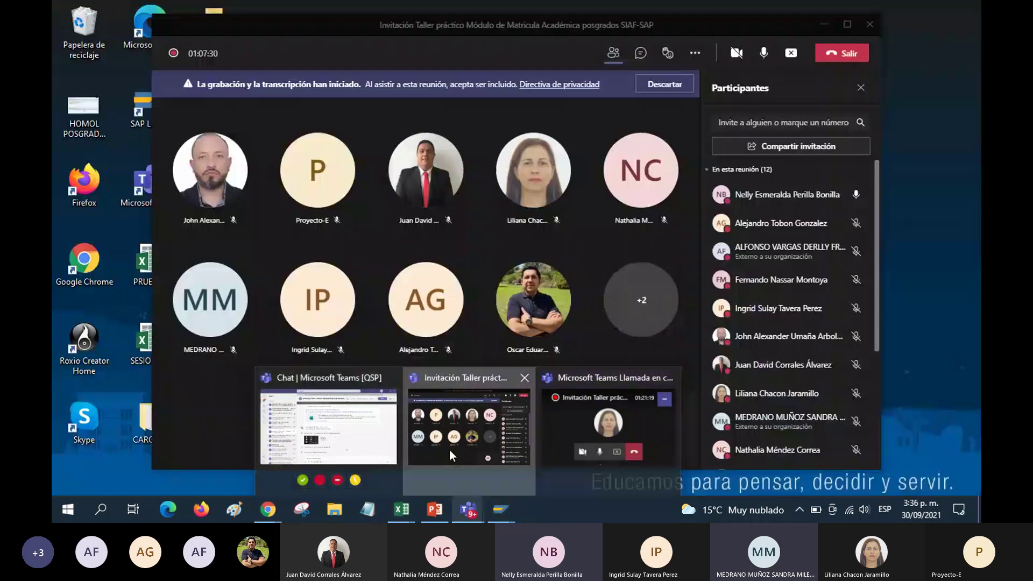
{"action": "left_click", "coordinate": [450, 450]}
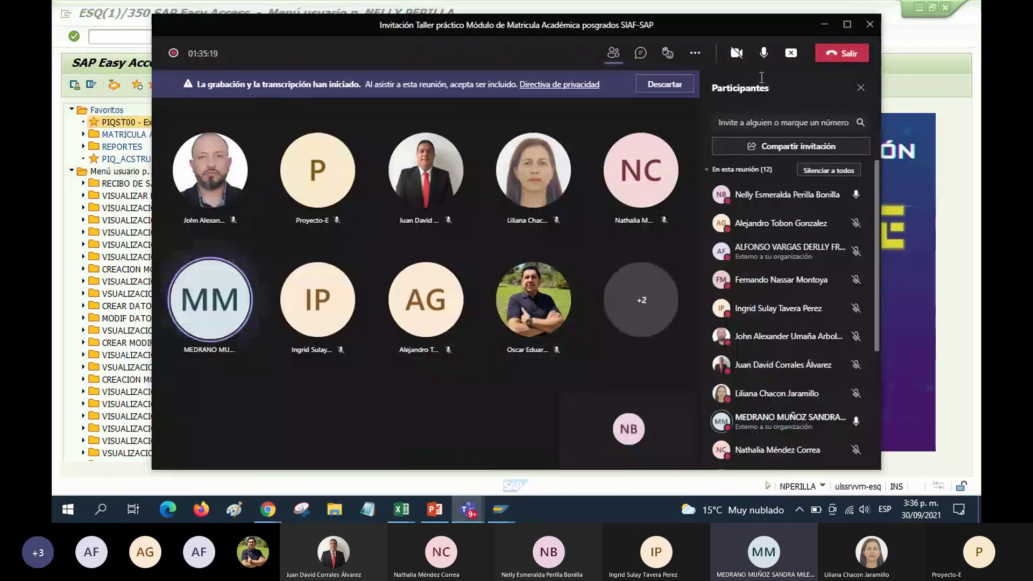
{"action": "left_click", "coordinate": [641, 52]}
{"action": "left_click", "coordinate": [743, 434]}
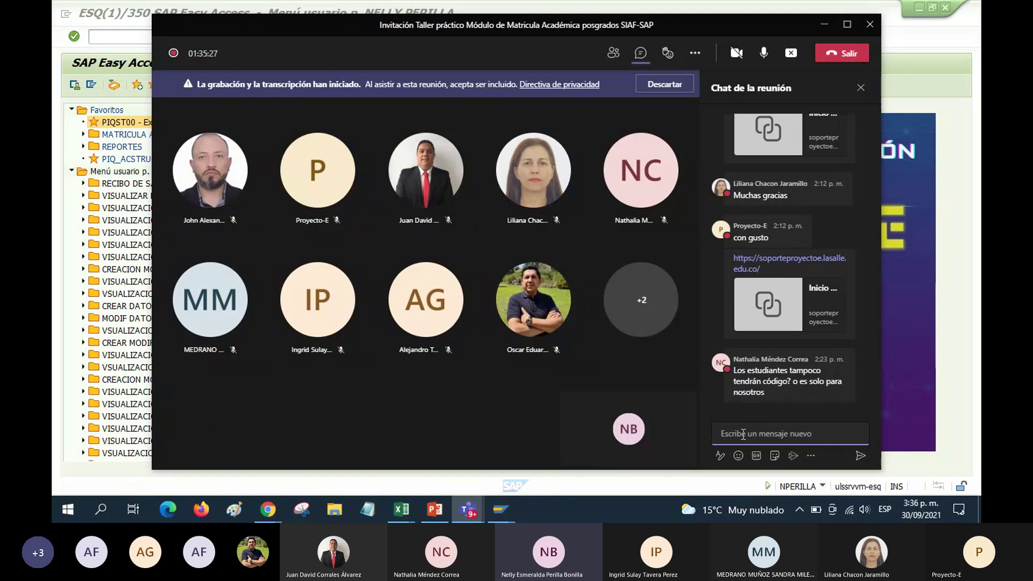
{"action": "type", "text": "P"}
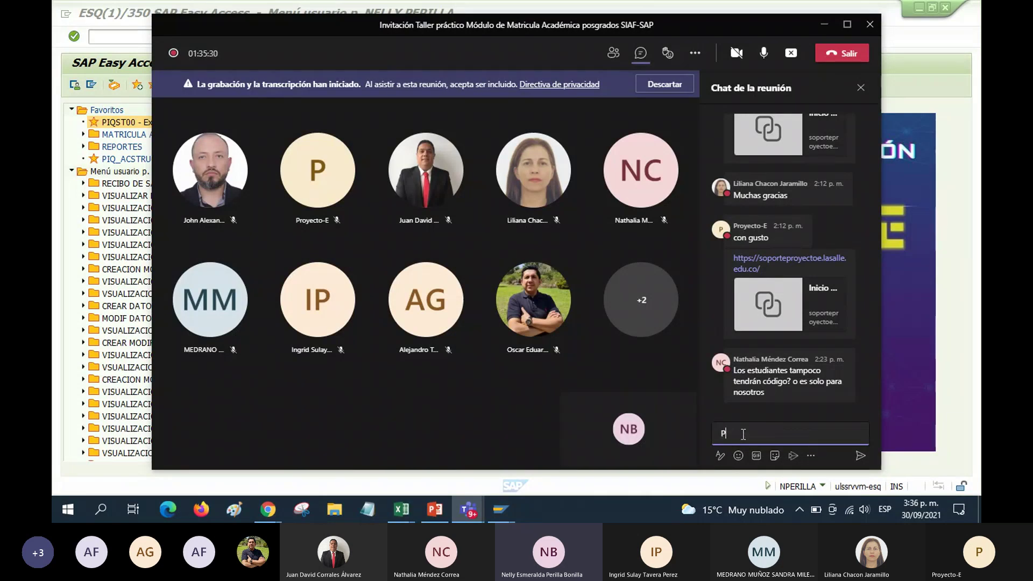
{"action": "type", "text": "IQST00"}
{"action": "key", "text": "Return"}
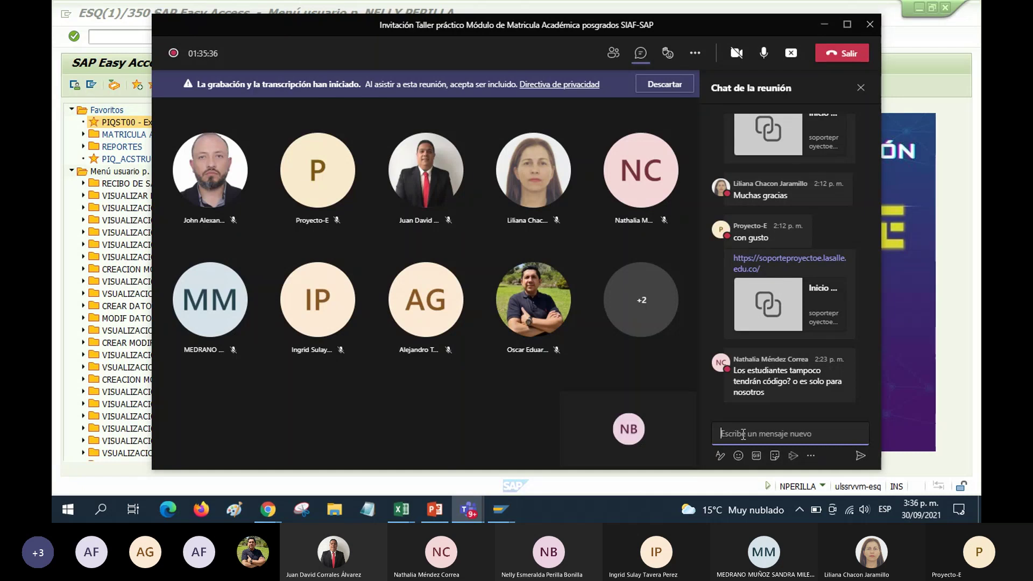
Try to put the Teams meeting window out of the way
{"action": "left_click", "coordinate": [824, 29]}
{"action": "mouse_move", "coordinate": [492, 512]}
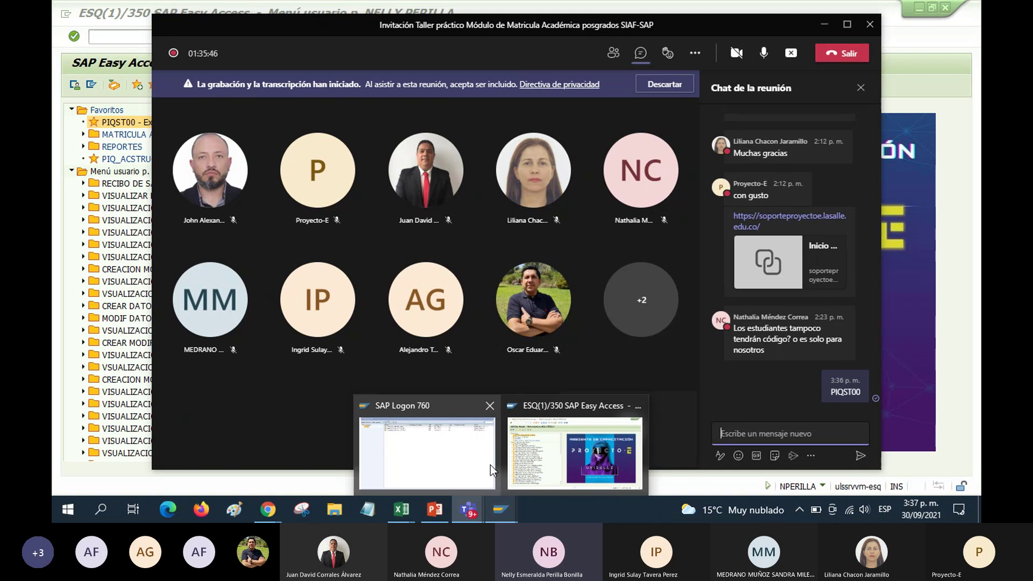
{"action": "mouse_move", "coordinate": [490, 459]}
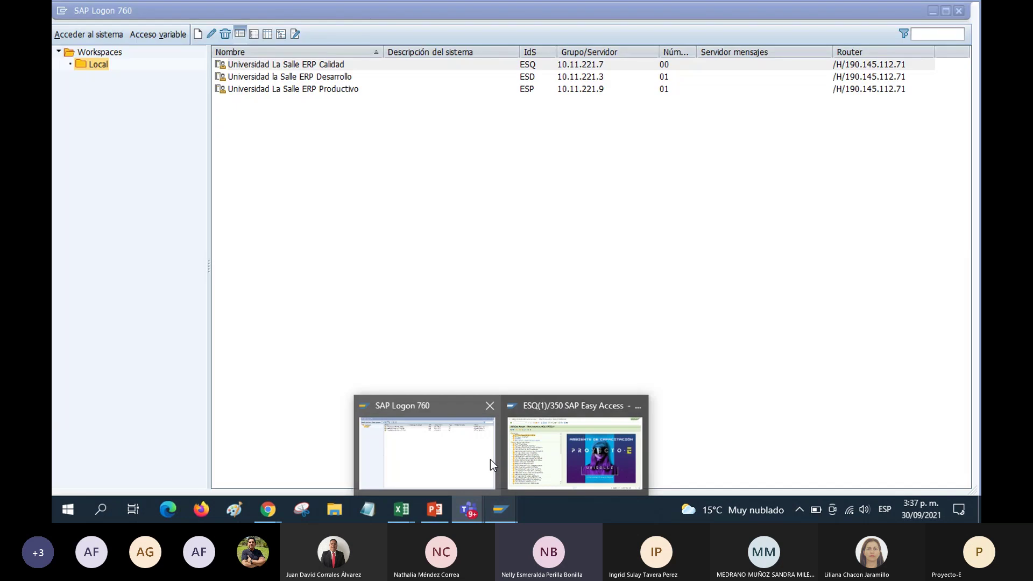
{"action": "mouse_move", "coordinate": [533, 412]}
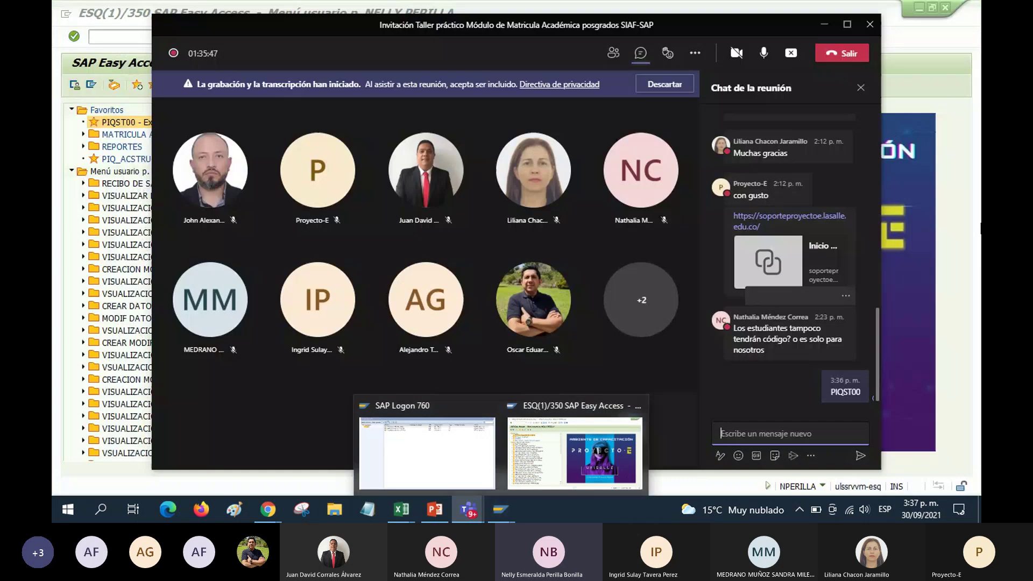
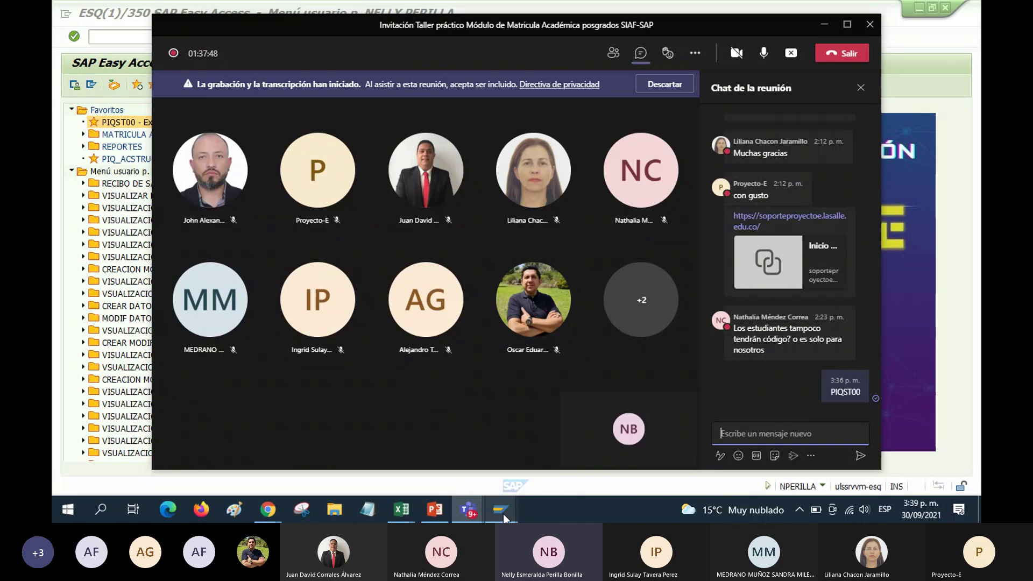
Bring the ESQ(1)/350 SAP Easy Access session up from the taskbar over the Teams meeting
{"action": "mouse_move", "coordinate": [502, 518]}
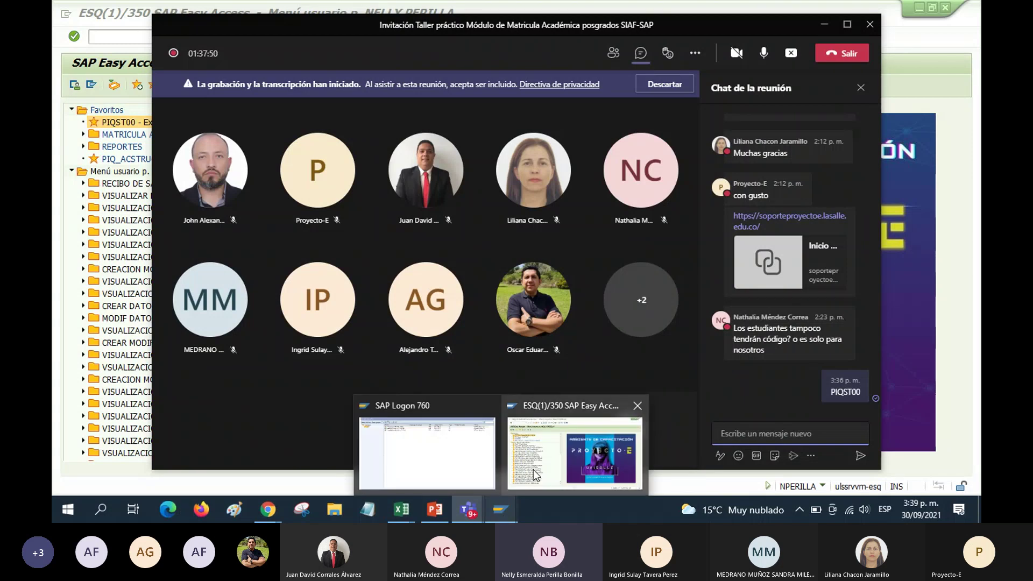
{"action": "mouse_move", "coordinate": [534, 470]}
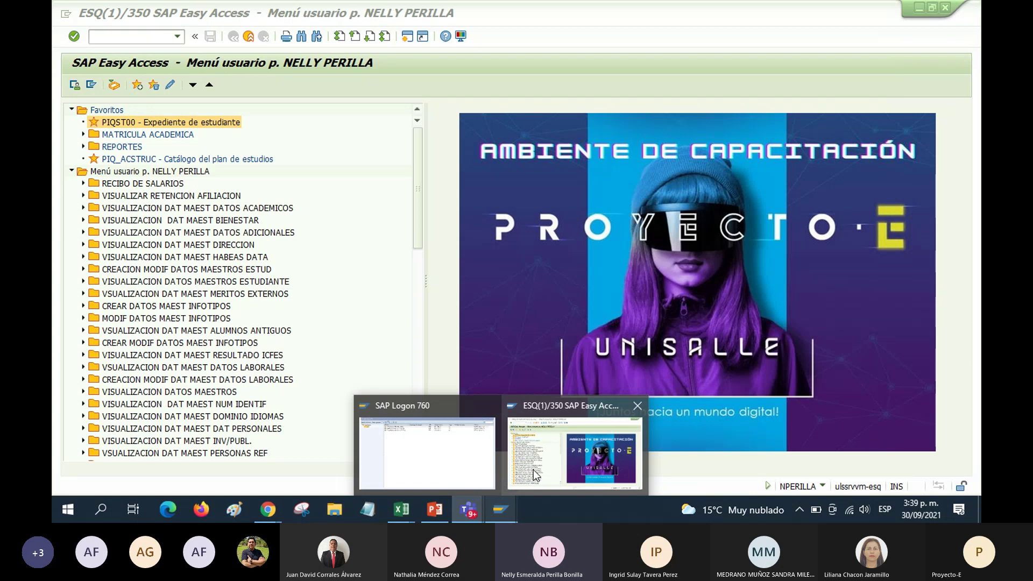
Run favorite PIQST00 and load the student's record by enrollment number, study plan ESPPRORTOP01
{"action": "left_click", "coordinate": [534, 473]}
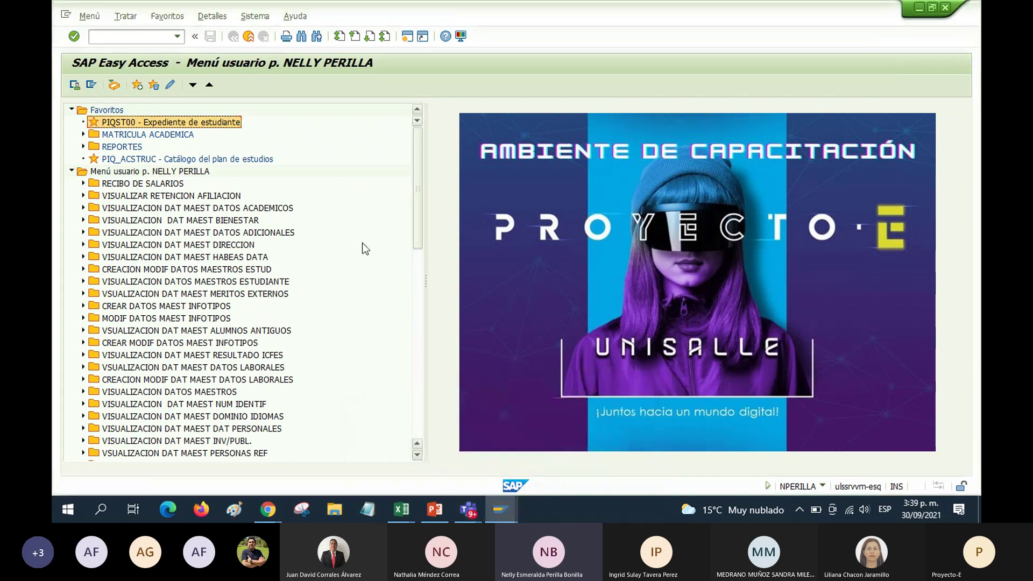
{"action": "double_click", "coordinate": [128, 124]}
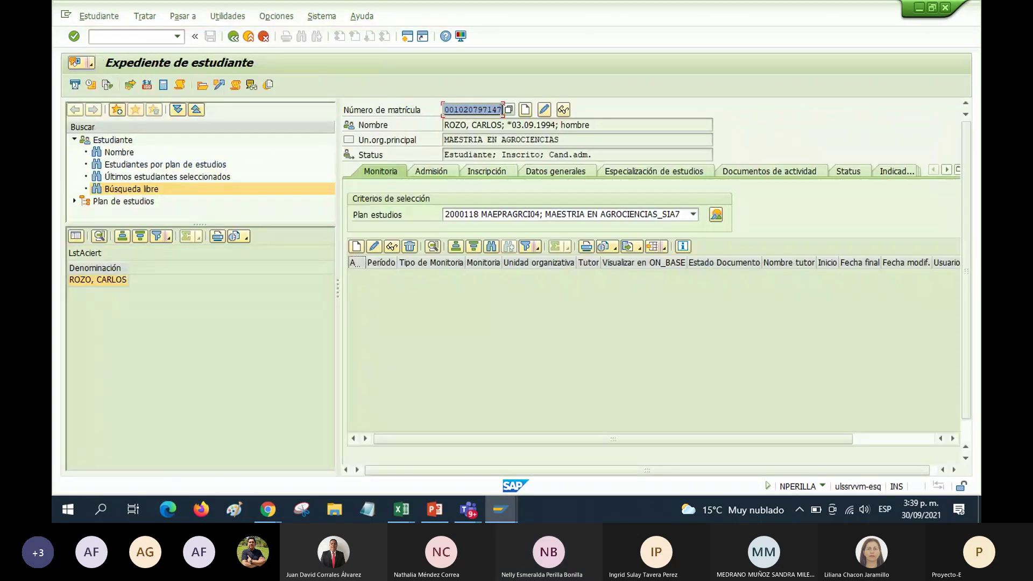
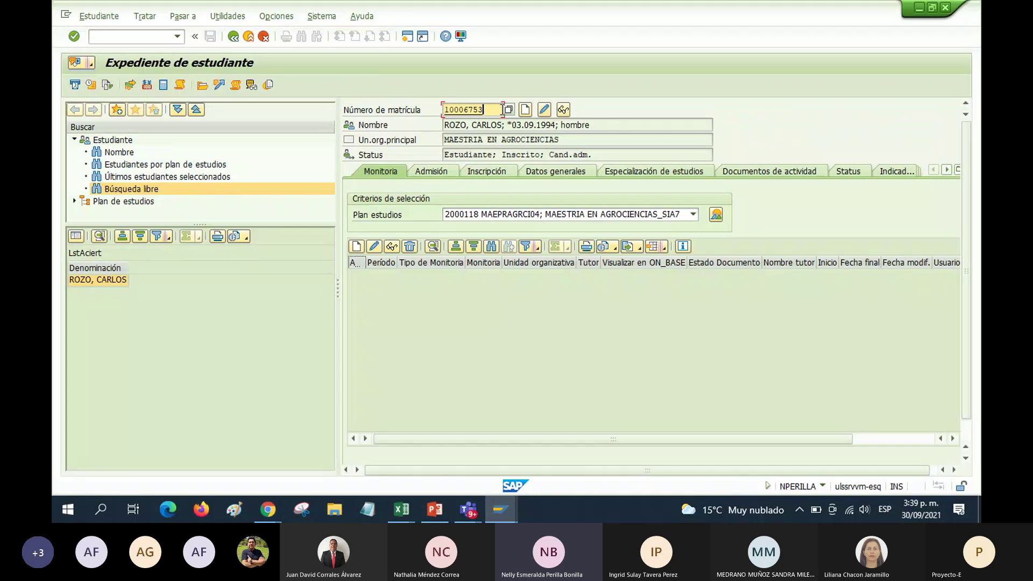
{"action": "key", "text": "Return"}
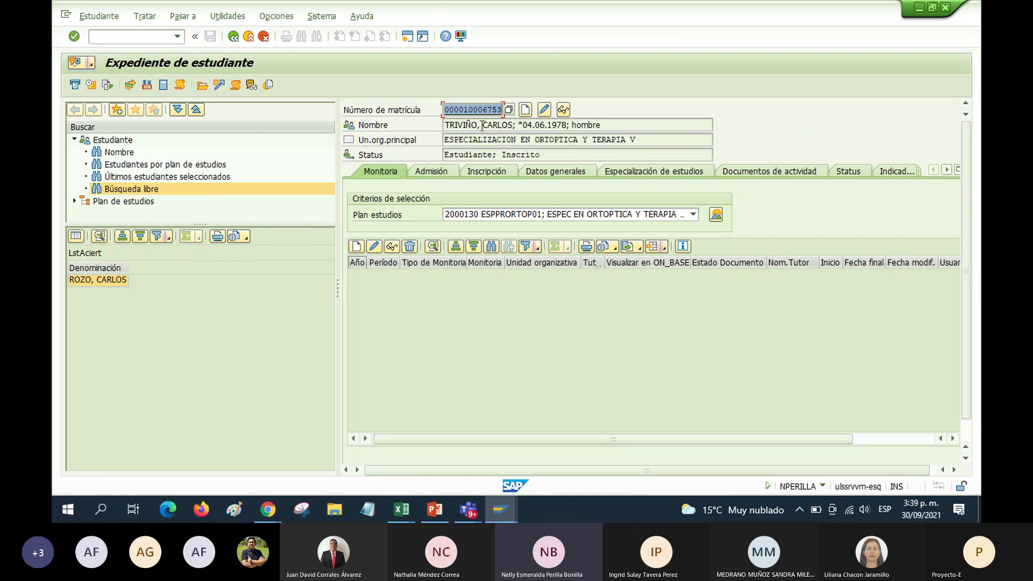
{"action": "left_click_drag", "start_coordinate": [482, 125], "coordinate": [583, 125]}
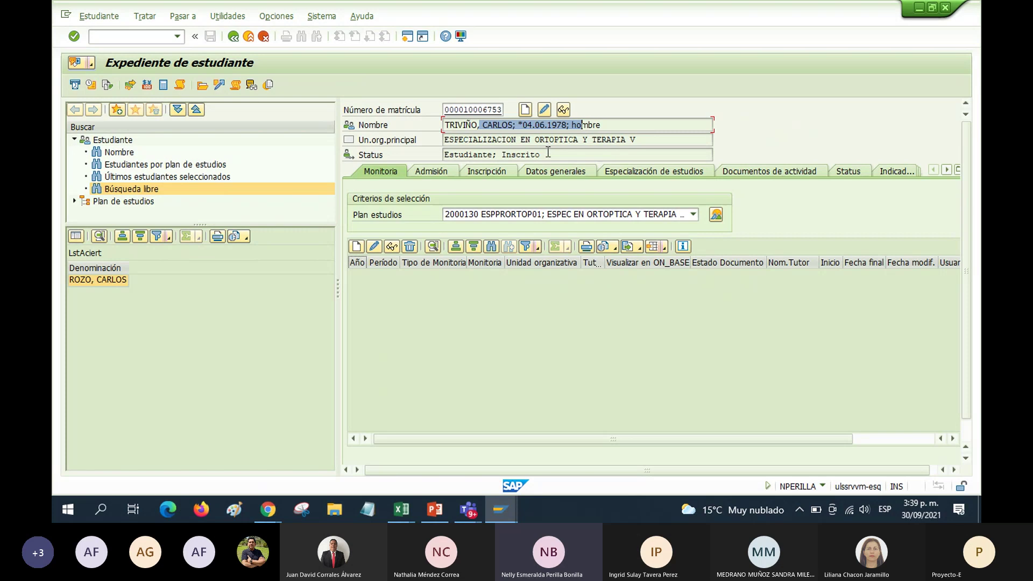
Review the Admisión and Inscripción tabs, highlighting the 2021 Ciclo 1 I Periodo Semest POS row, then exit with F3
{"action": "left_click", "coordinate": [442, 177]}
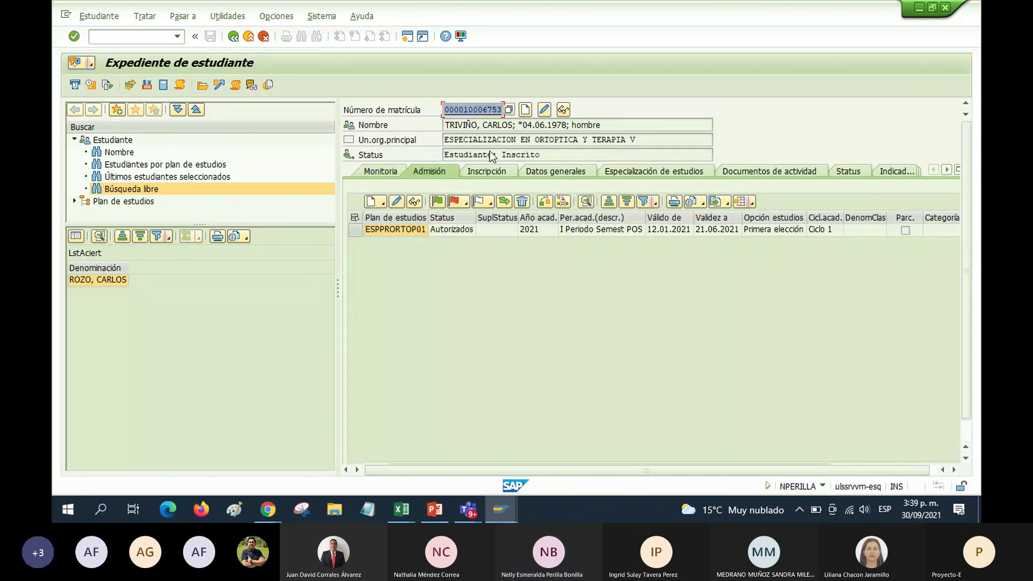
{"action": "left_click", "coordinate": [489, 171]}
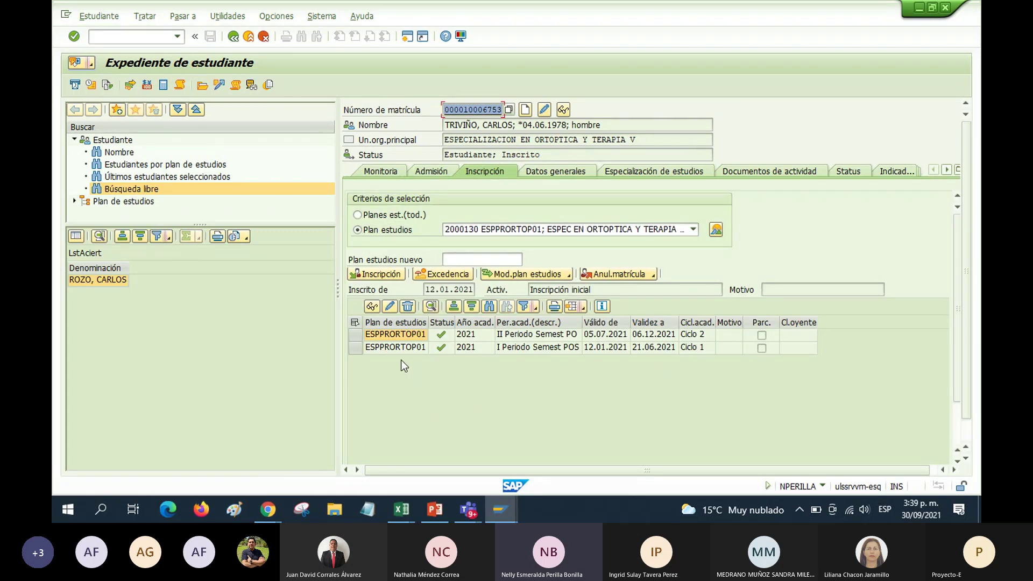
{"action": "left_click", "coordinate": [370, 349]}
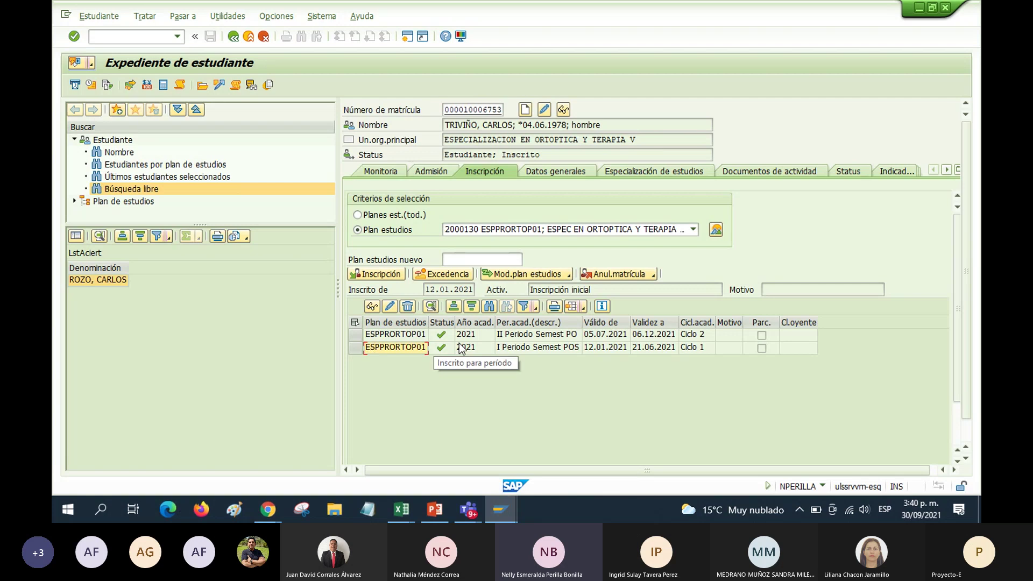
{"action": "left_click", "coordinate": [482, 347]}
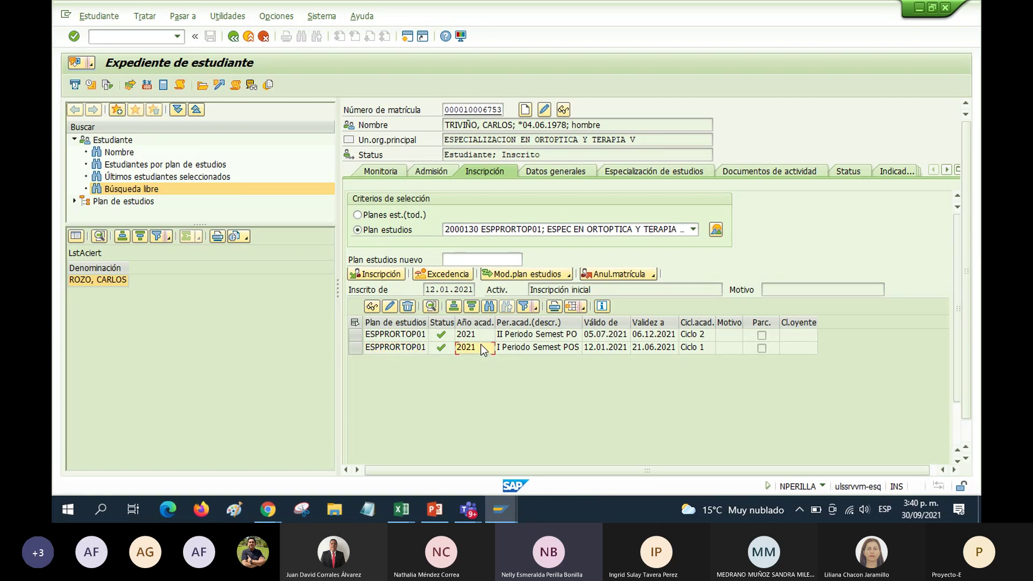
{"action": "left_click", "coordinate": [514, 349]}
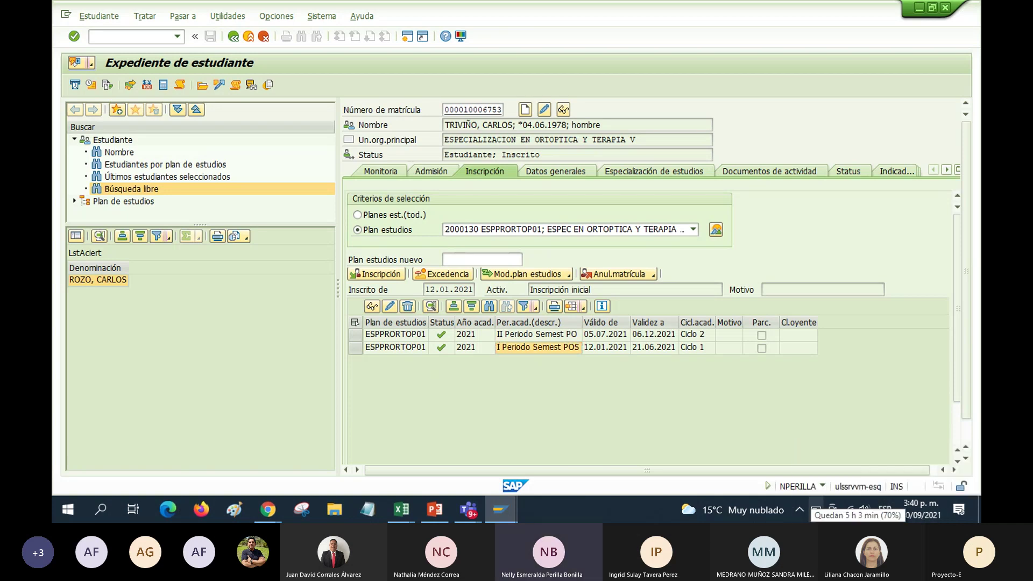
{"action": "key", "text": "F3"}
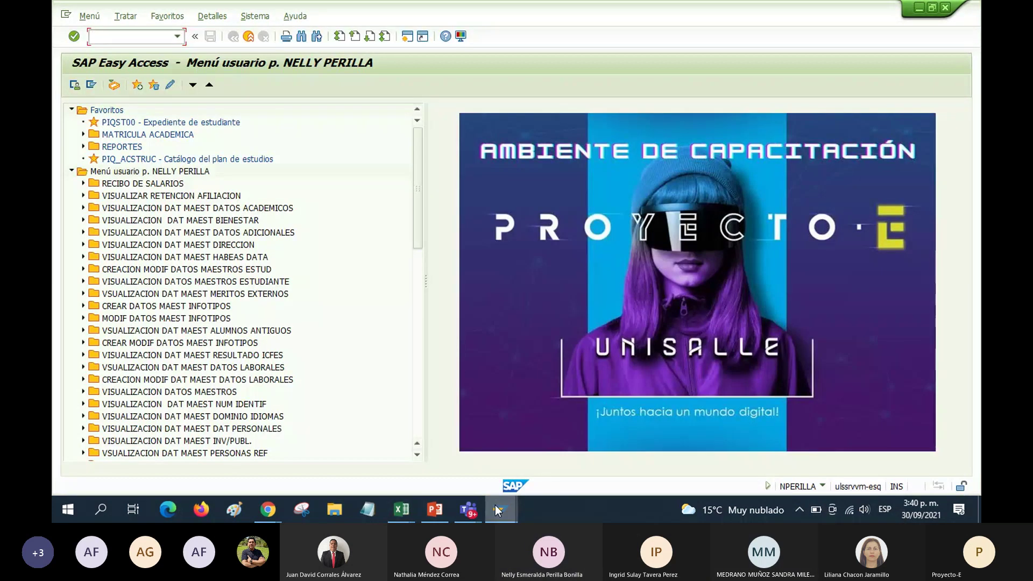
Return to the Expediente de estudiante window and highlight the Ciclo 1 and Ciclo 2 (II Periodo Semest PO) periods
{"action": "mouse_move", "coordinate": [497, 511]}
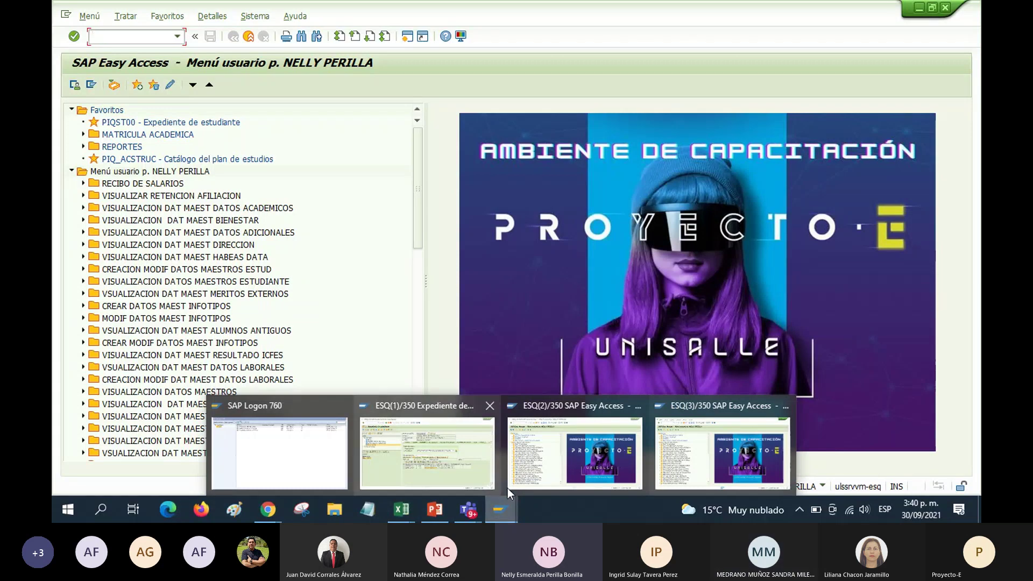
{"action": "left_click", "coordinate": [467, 459]}
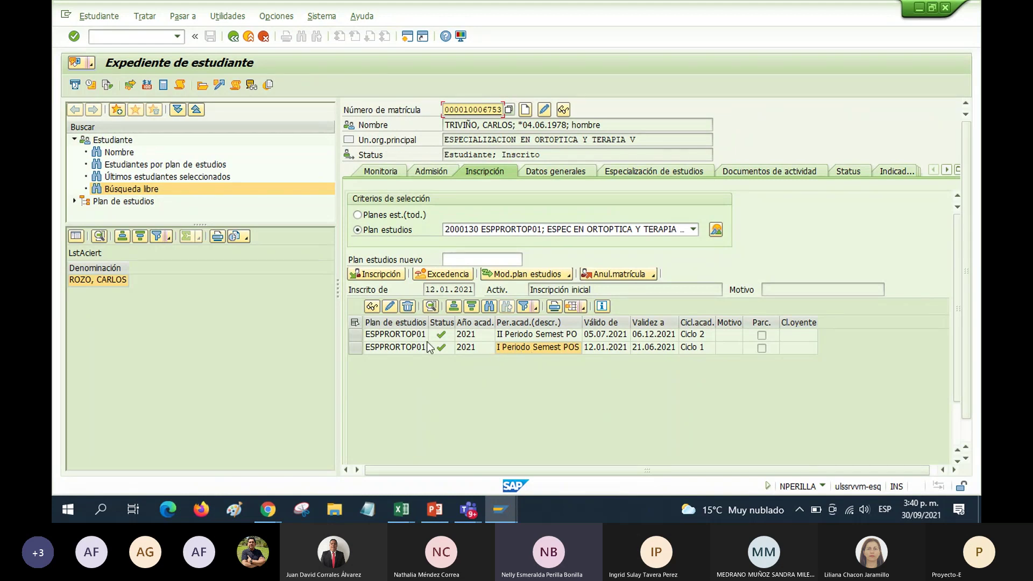
{"action": "left_click", "coordinate": [501, 347]}
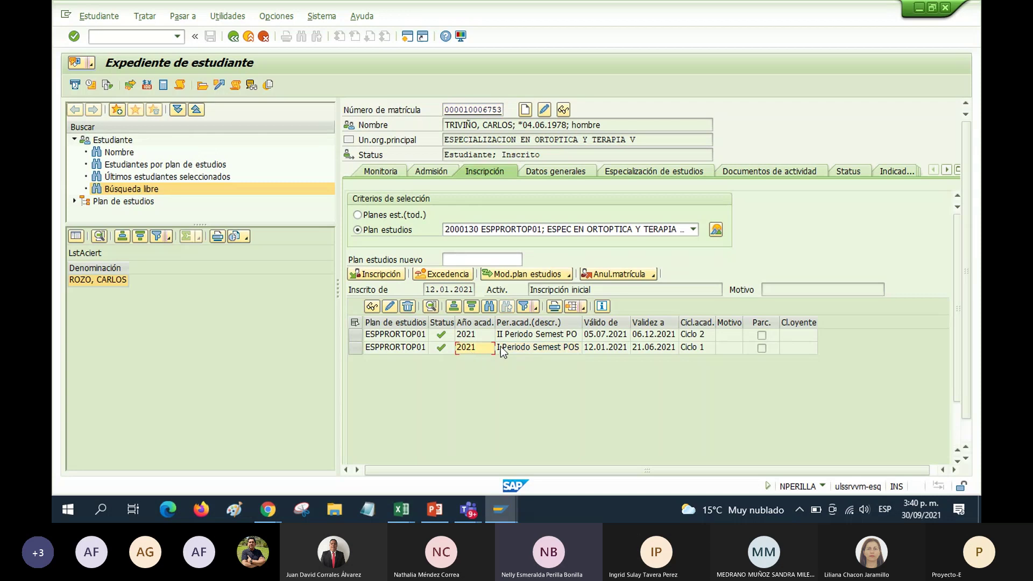
{"action": "left_click", "coordinate": [464, 335]}
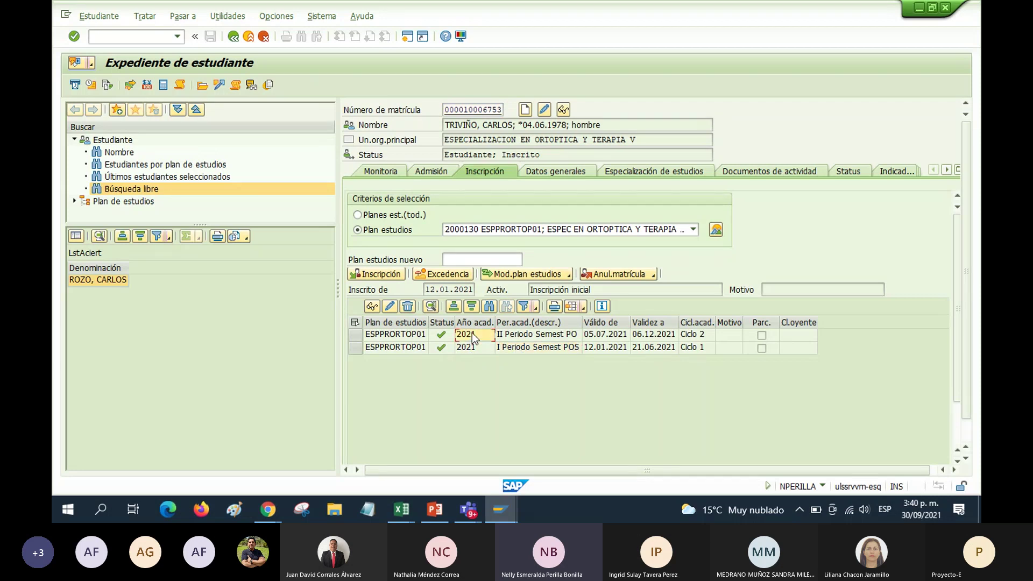
{"action": "left_click", "coordinate": [516, 336]}
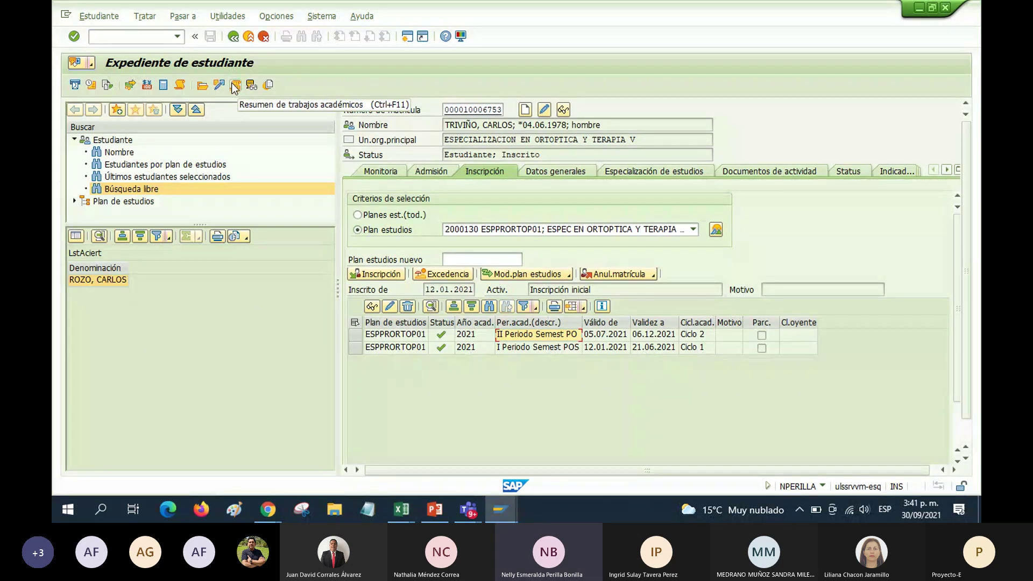
Open Resumen de trabajos académicos, mark the courses through VISION Y CEREBRO, and open a new GUI window
{"action": "left_click", "coordinate": [235, 86]}
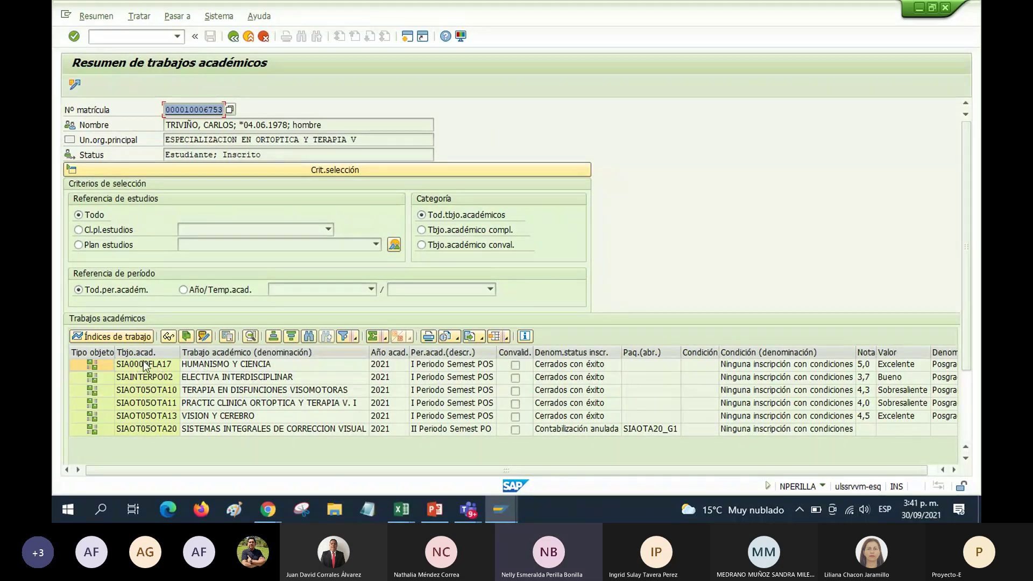
{"action": "left_click", "coordinate": [242, 366]}
{"action": "left_click", "coordinate": [240, 379]}
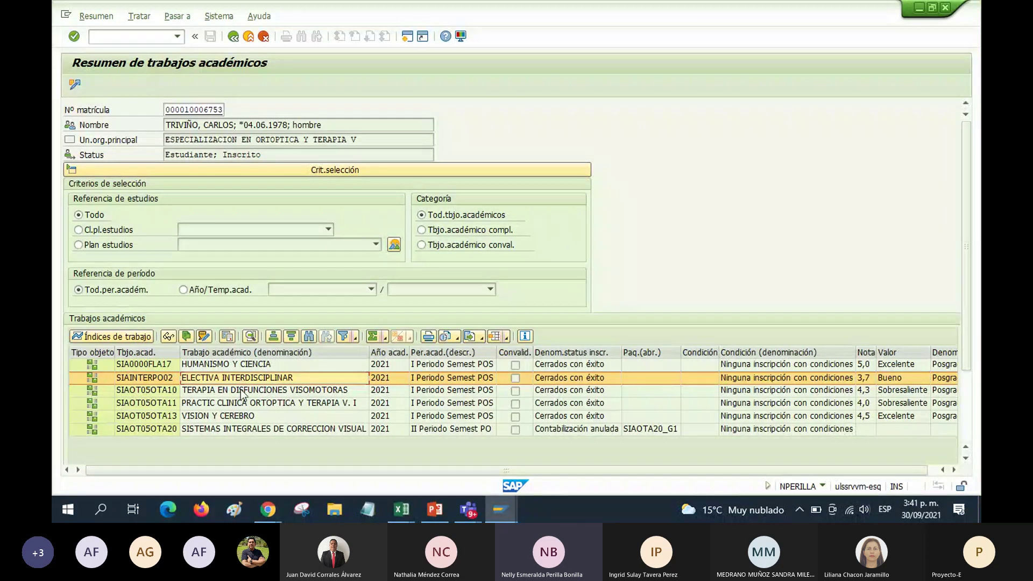
{"action": "left_click", "coordinate": [240, 389]}
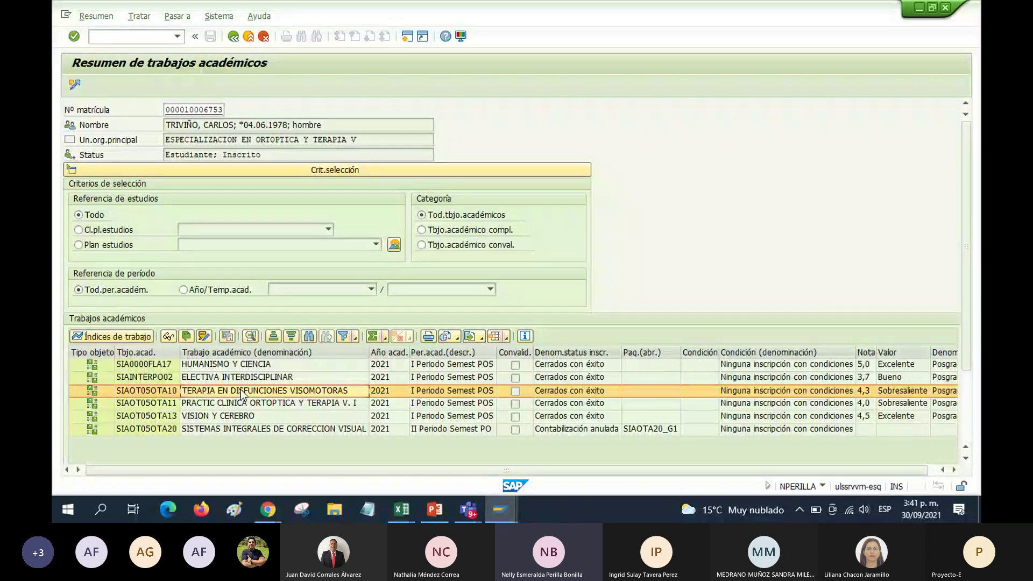
{"action": "left_click", "coordinate": [246, 404]}
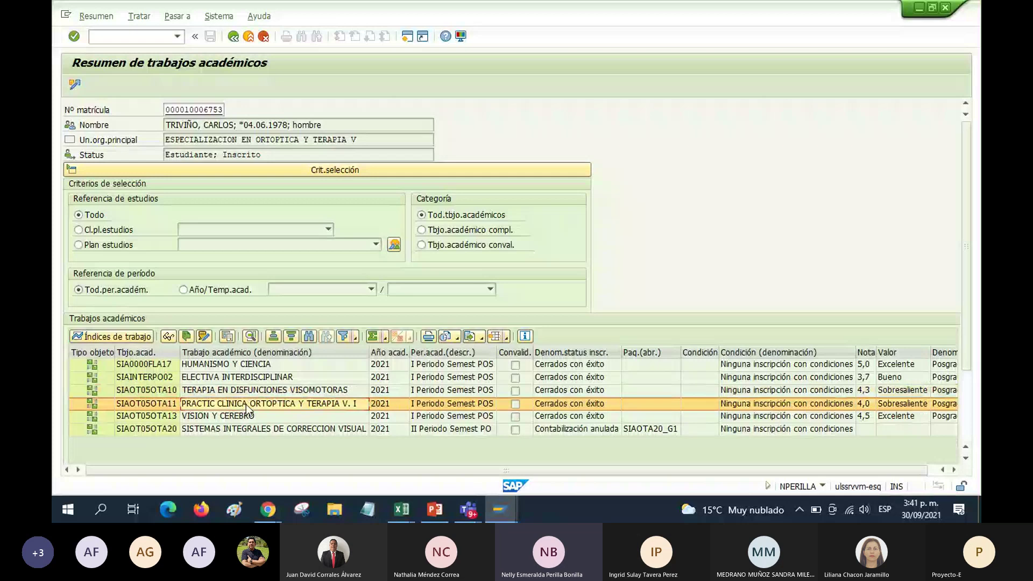
{"action": "left_click", "coordinate": [243, 417]}
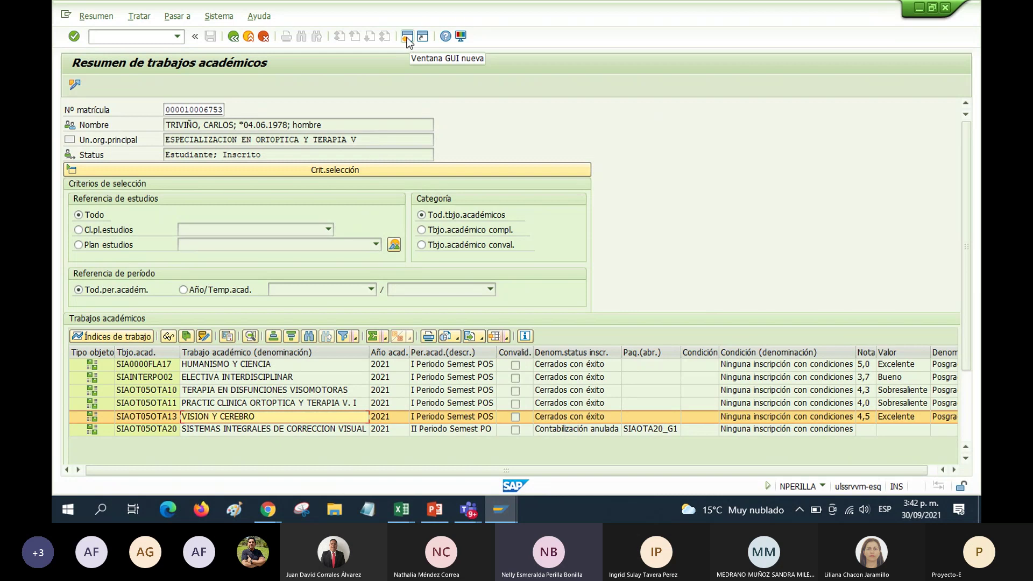
{"action": "left_click", "coordinate": [408, 38]}
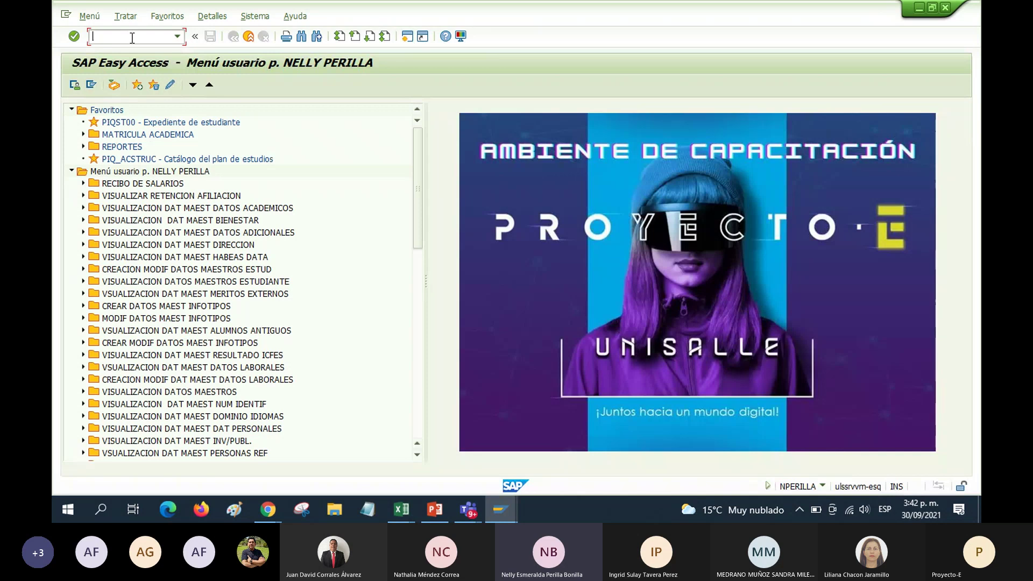
Start adding a transaction to Favoritos, enter code ZSLCM_154 in the dialog and copy it
{"action": "left_click", "coordinate": [105, 111]}
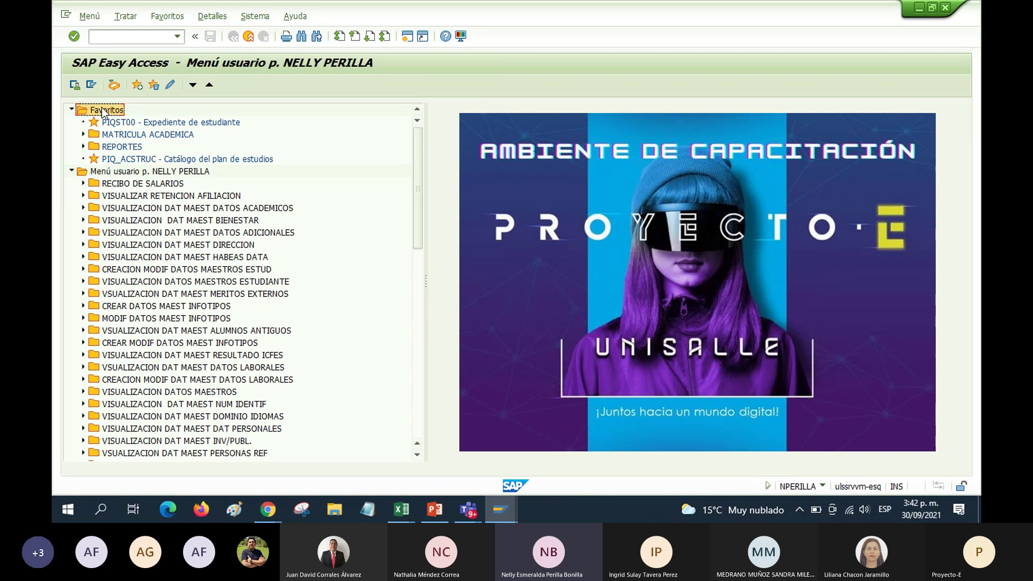
{"action": "right_click", "coordinate": [103, 112]}
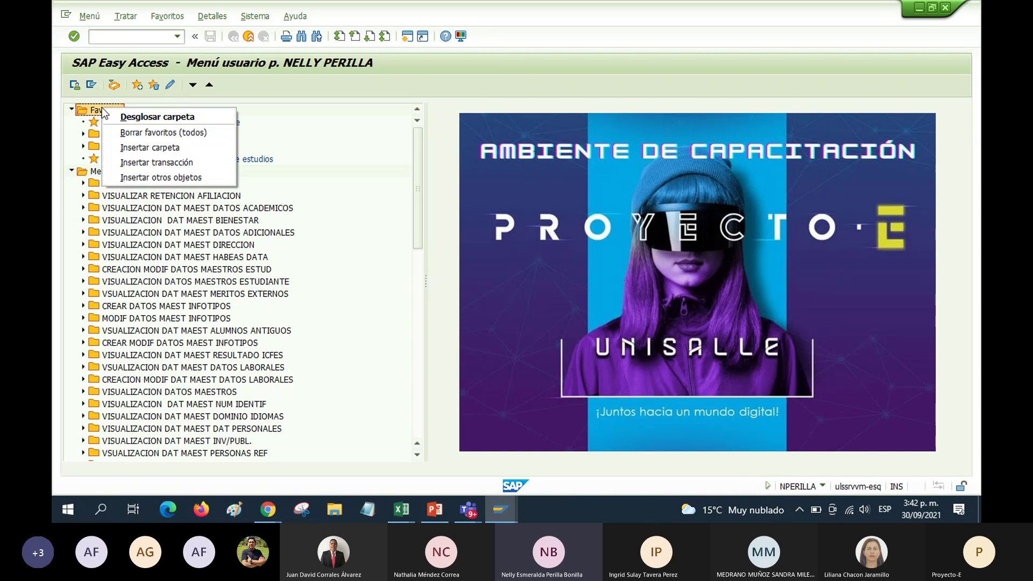
{"action": "left_click", "coordinate": [122, 166]}
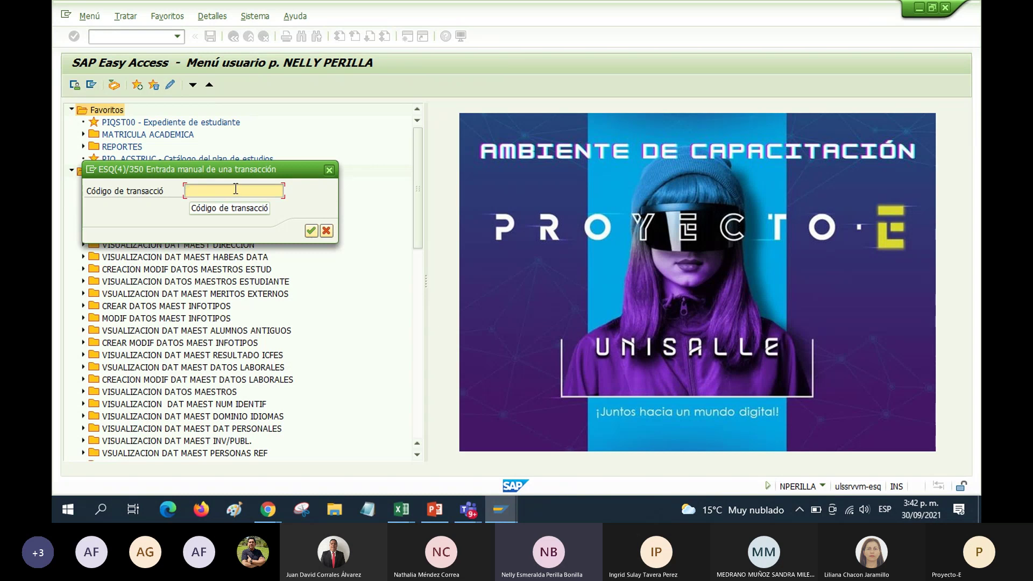
{"action": "type", "text": "Z"}
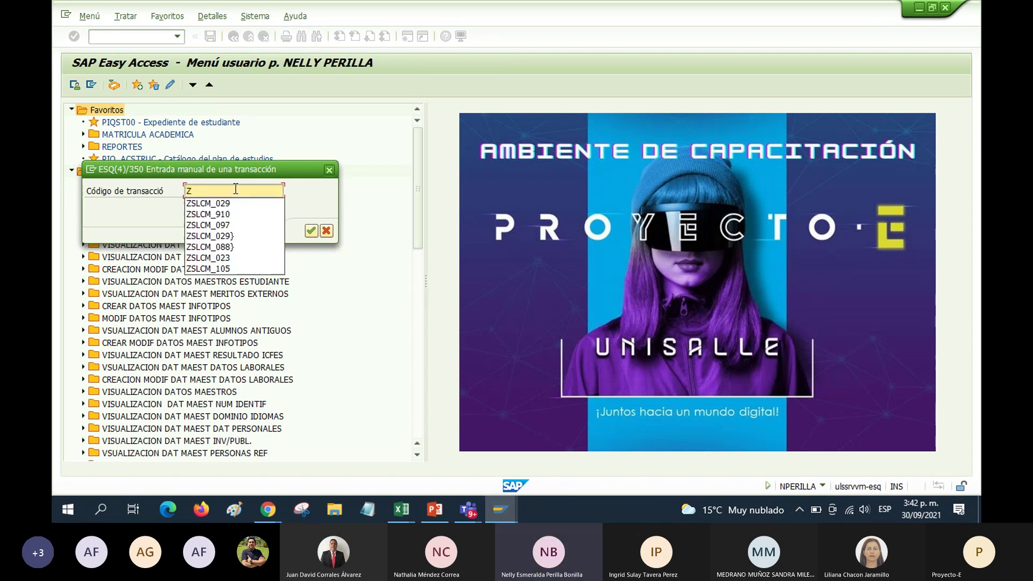
{"action": "left_click", "coordinate": [231, 203]}
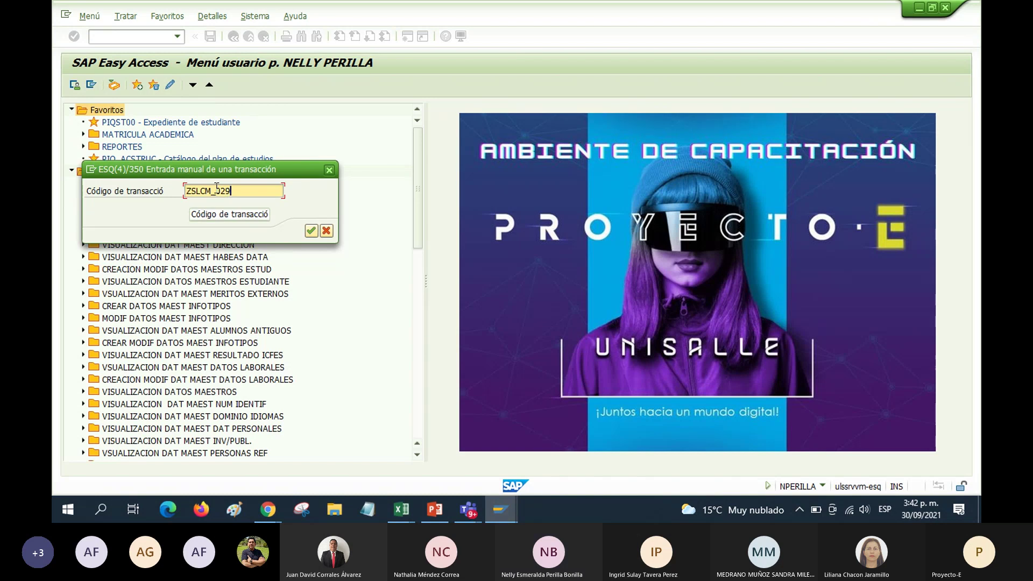
{"action": "key", "text": "BackSpace"}
{"action": "key", "text": "BackSpace"}
{"action": "key", "text": "BackSpace"}
{"action": "type", "text": "1"}
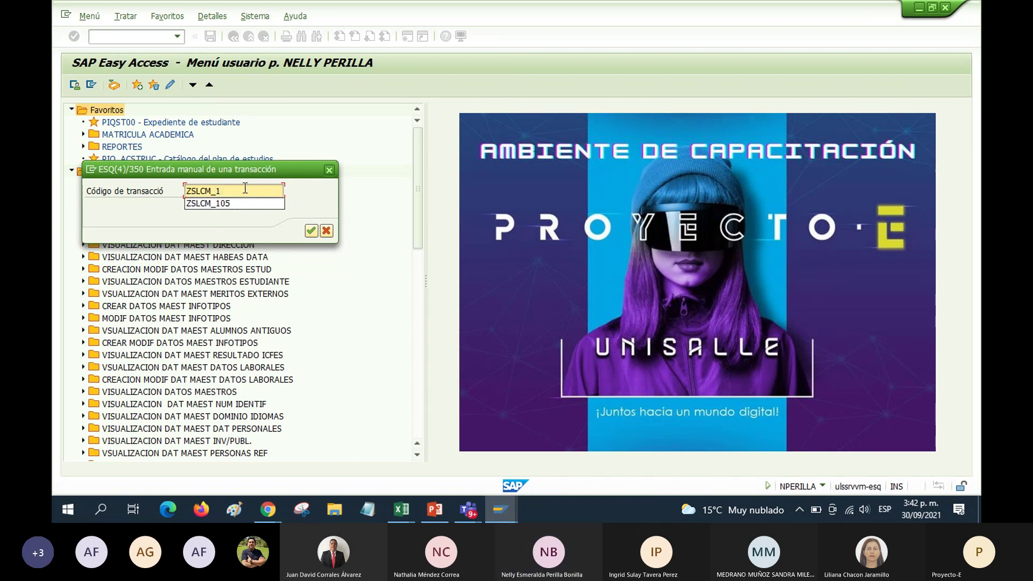
{"action": "type", "text": "50"}
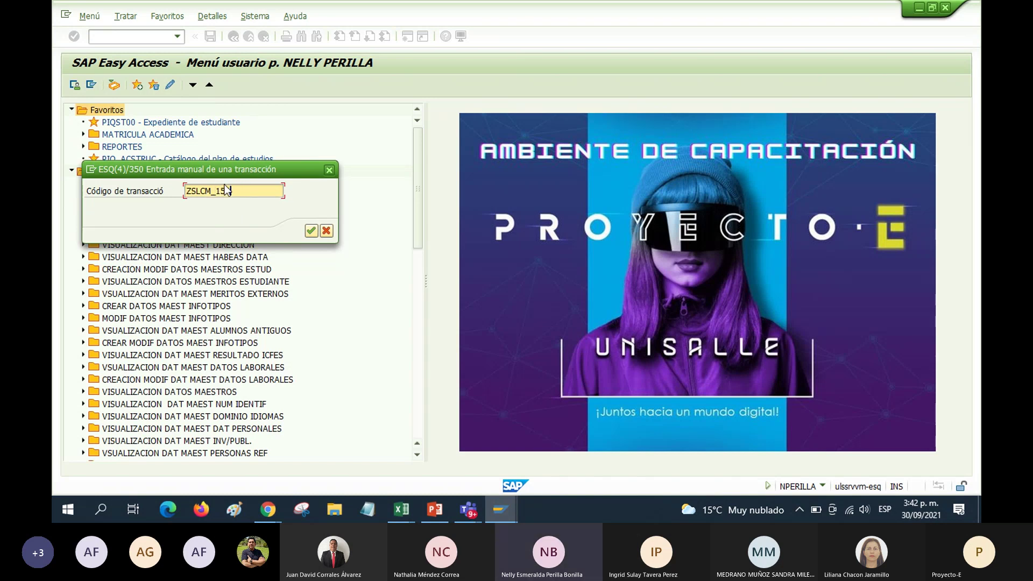
{"action": "left_click_drag", "start_coordinate": [233, 191], "coordinate": [180, 191]}
{"action": "key", "text": "ctrl+c"}
{"action": "key", "text": "Left"}
{"action": "left_click", "coordinate": [470, 515]}
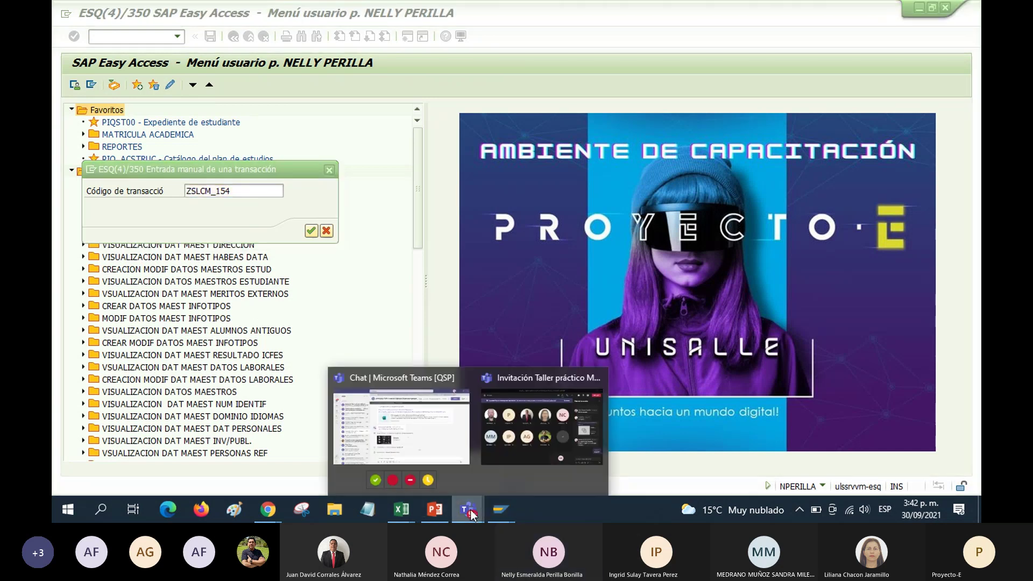
Send 'ESTUDIO ACADEMICO:' with the pasted ZSLCM_154 code in the workshop meeting chat
{"action": "left_click", "coordinate": [516, 451]}
{"action": "type", "text": "ESTUDIO"}
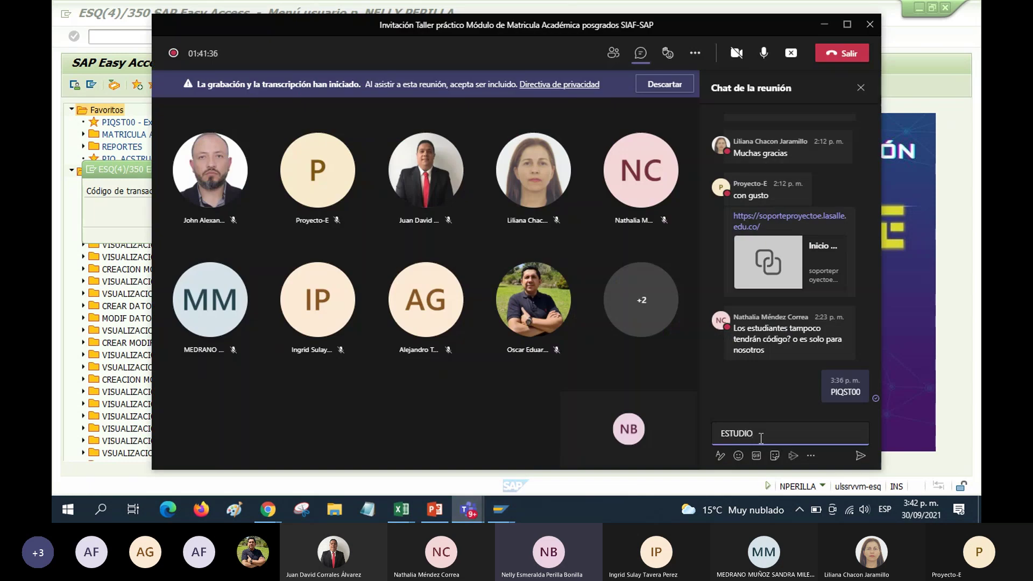
{"action": "type", "text": " ACADEMICO"}
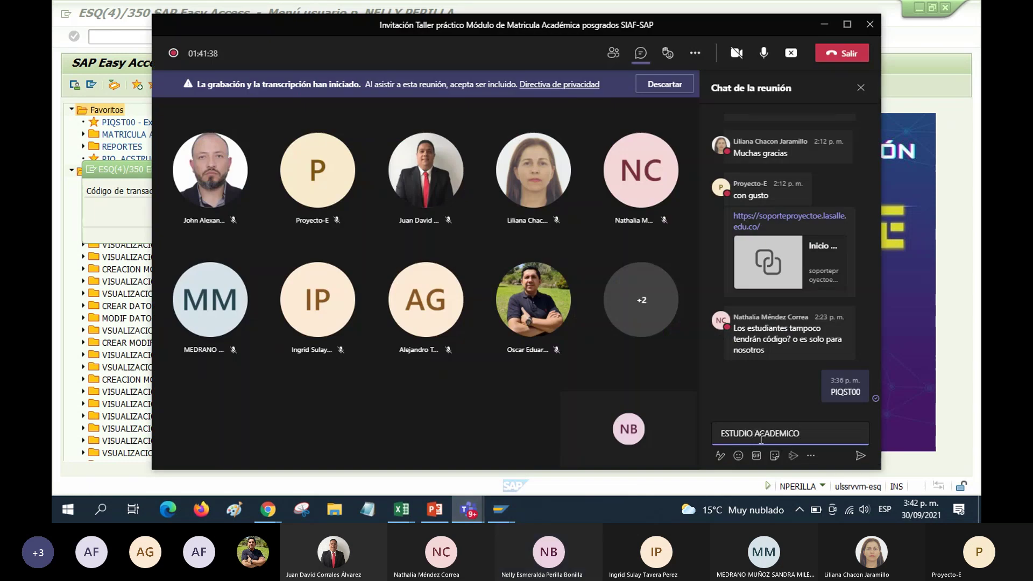
{"action": "type", "text": ":"}
{"action": "key", "text": "ctrl+v"}
{"action": "key", "text": "Return"}
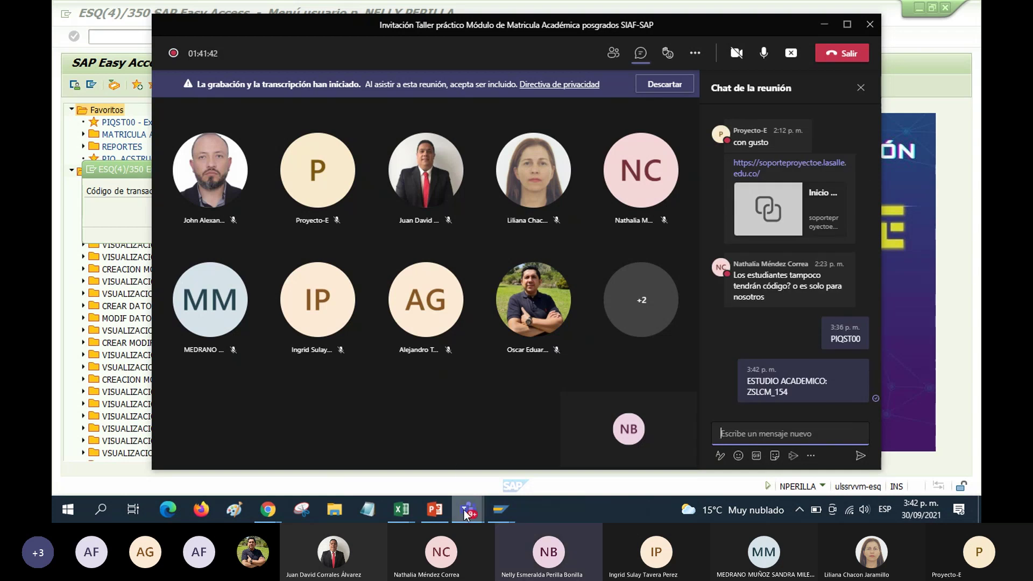
{"action": "left_click", "coordinate": [497, 516]}
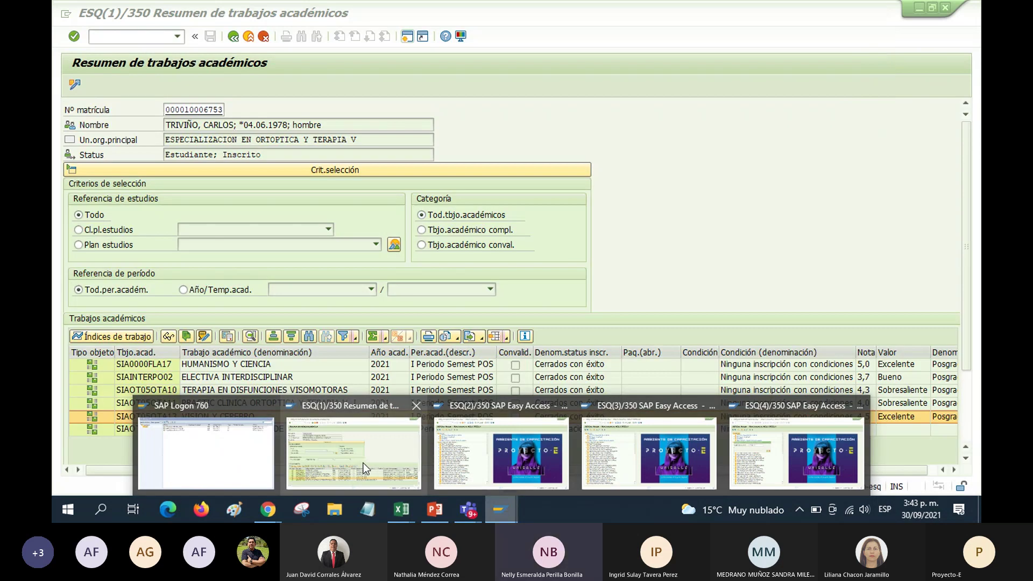
Return to the ESQ(4) window and confirm ZSLCM_154 - Reporte estudio académico as a favorite
{"action": "mouse_move", "coordinate": [482, 463]}
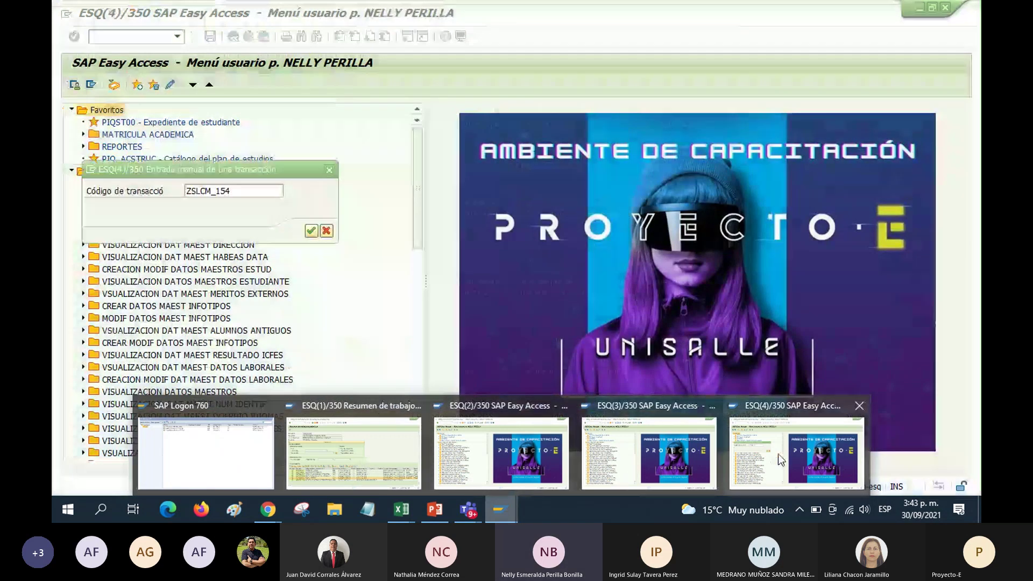
{"action": "left_click", "coordinate": [778, 454]}
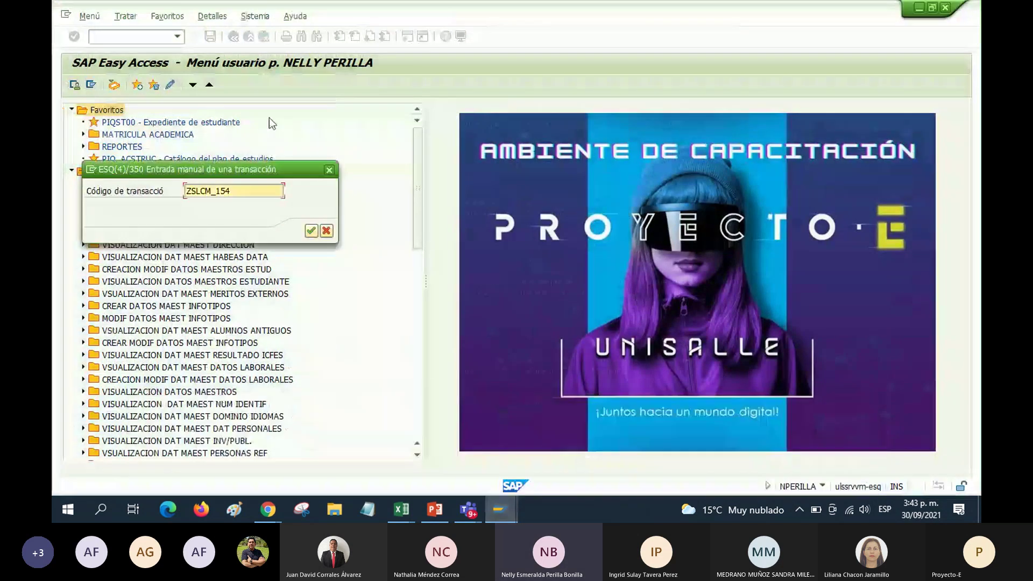
{"action": "left_click", "coordinate": [310, 231]}
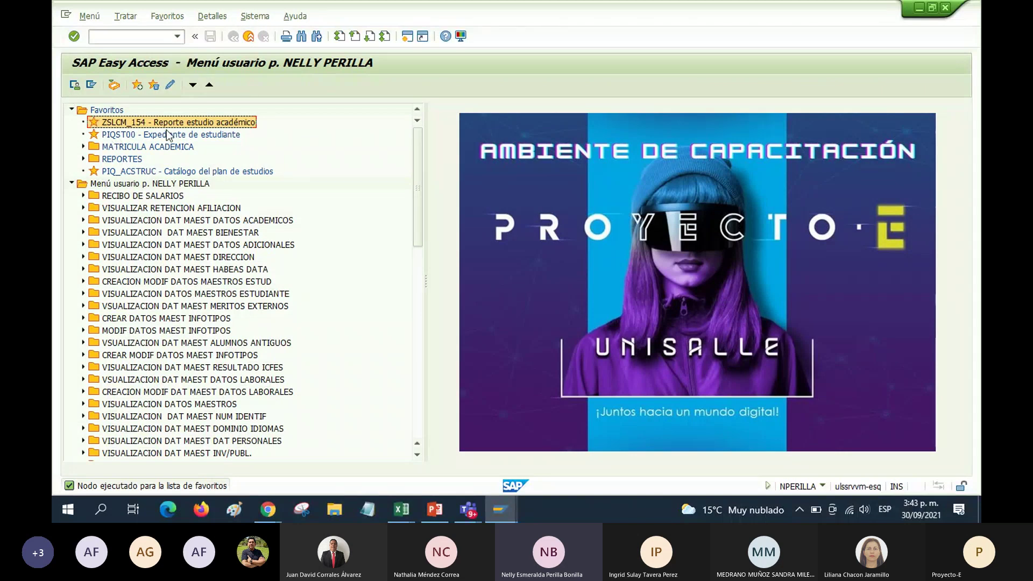
Launch the ZSLCM_154 favorite, then copy the Nº matrícula value from the academic work summary
{"action": "double_click", "coordinate": [119, 123]}
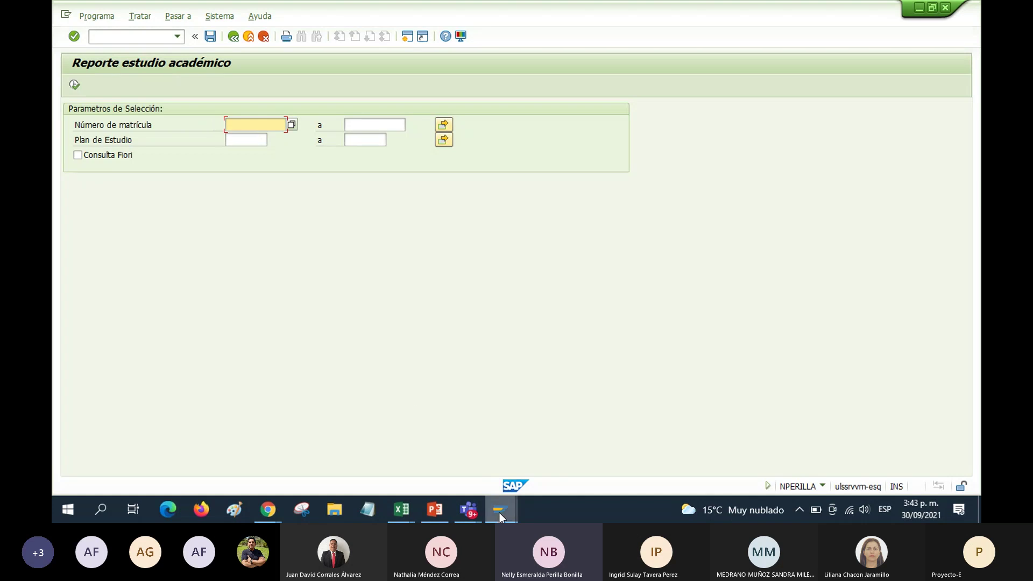
{"action": "mouse_move", "coordinate": [500, 515]}
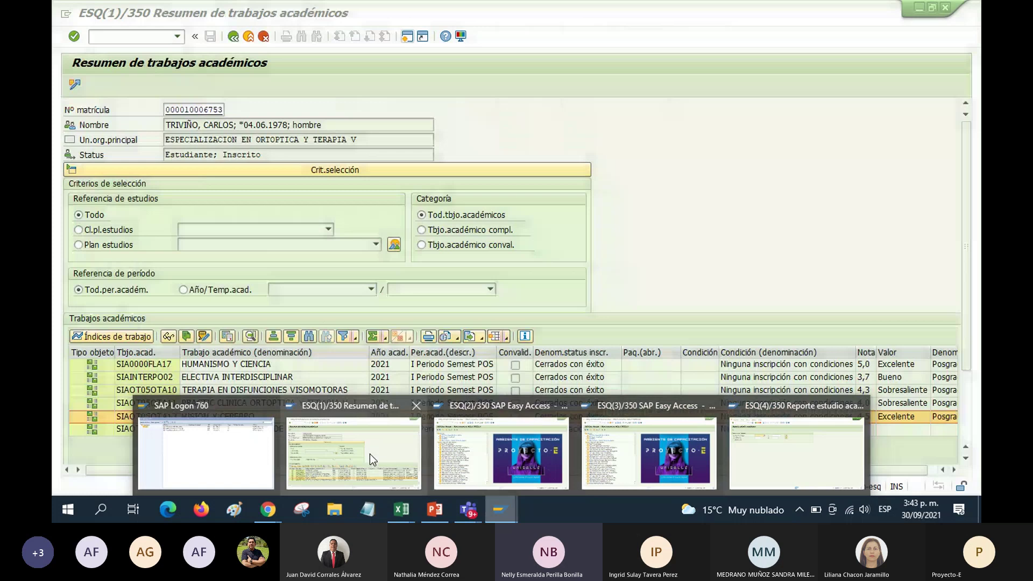
{"action": "left_click", "coordinate": [370, 454]}
{"action": "left_click_drag", "start_coordinate": [165, 110], "coordinate": [227, 107]}
{"action": "key", "text": "ctrl+c"}
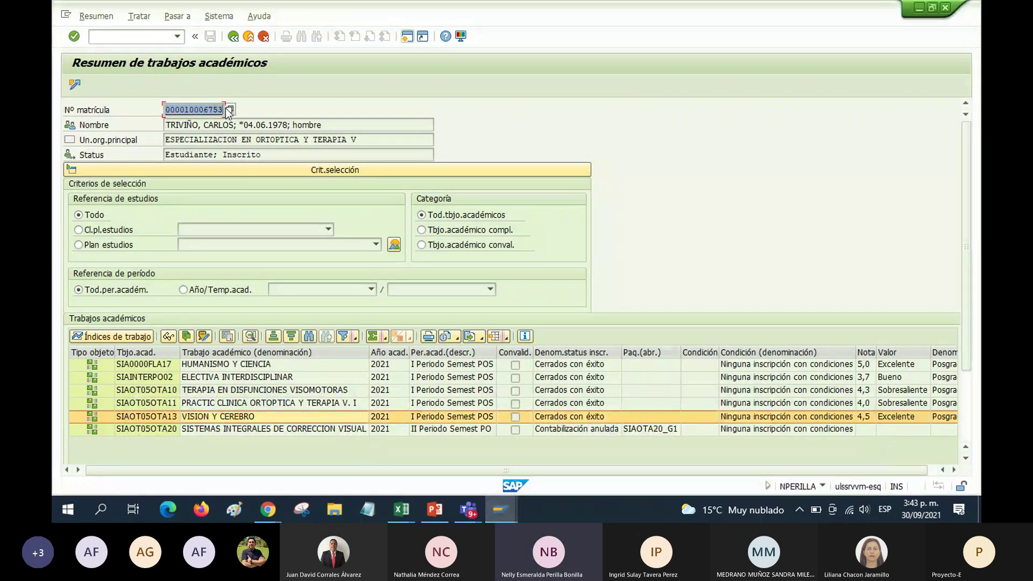
{"action": "left_click", "coordinate": [225, 108]}
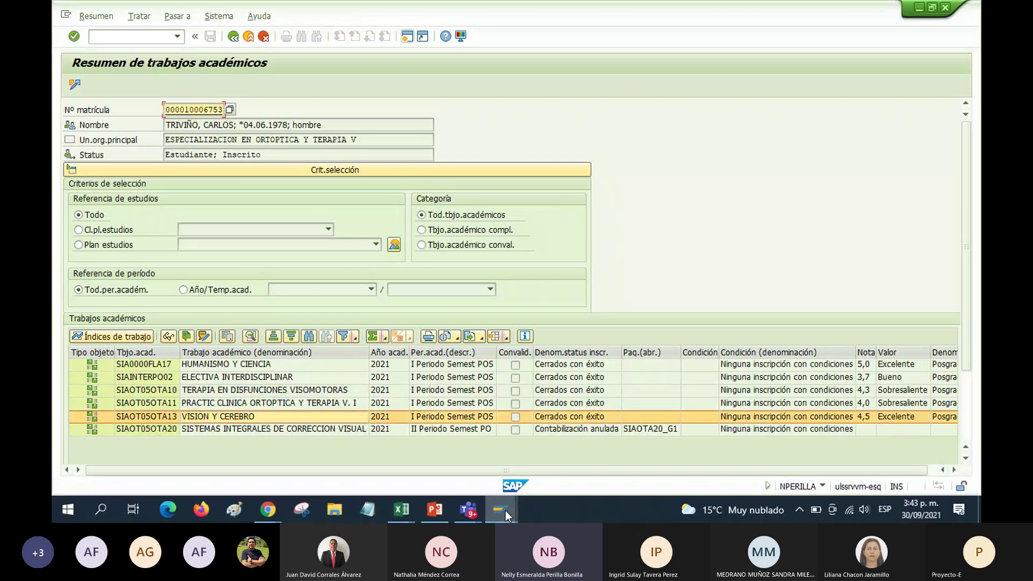
Paste the student's enrollment number into Número de matrícula on the report screen
{"action": "left_click", "coordinate": [769, 464]}
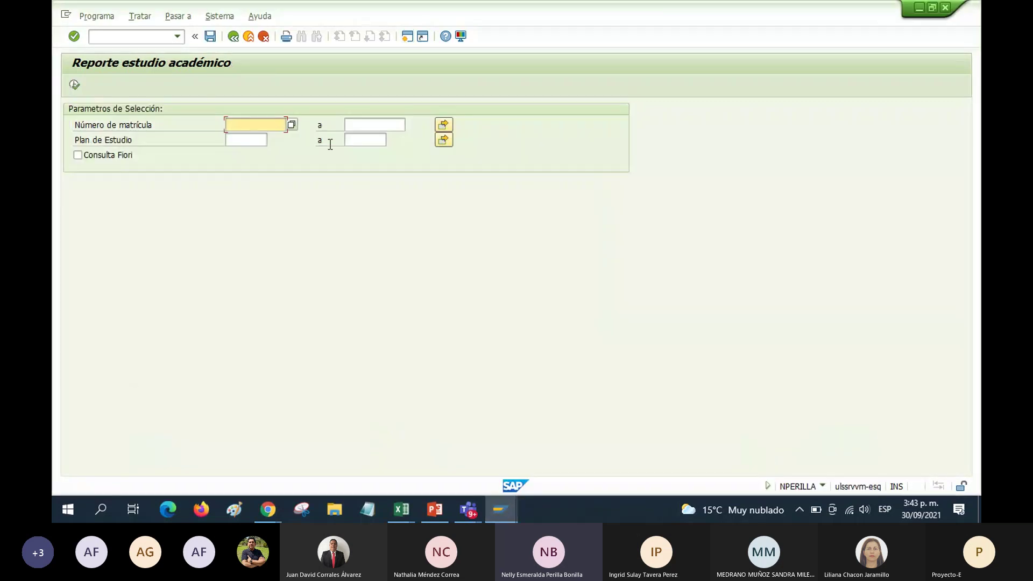
{"action": "left_click", "coordinate": [247, 125]}
{"action": "key", "text": "ctrl+v"}
{"action": "double_click", "coordinate": [262, 125]}
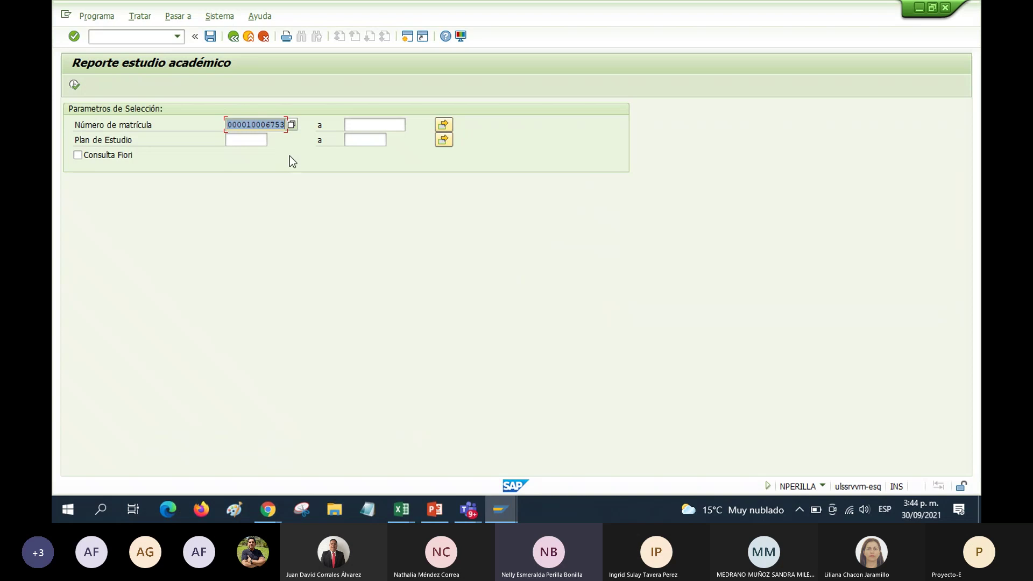
Set Plan de Estudio to ESPPRORTOP01 (2000130) by searching *ORTOP in the F4 help
{"action": "left_click", "coordinate": [248, 141]}
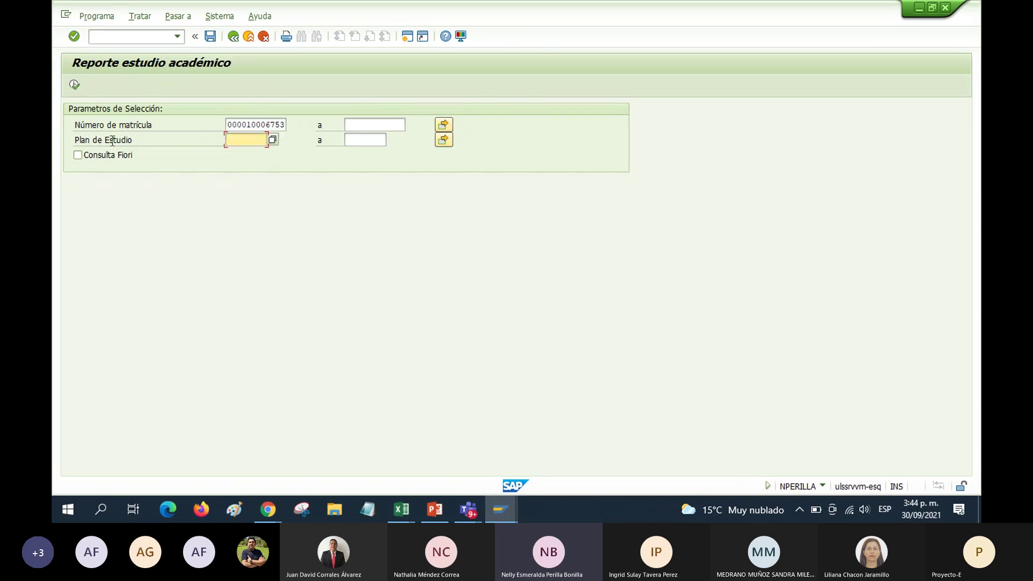
{"action": "left_click", "coordinate": [273, 140]}
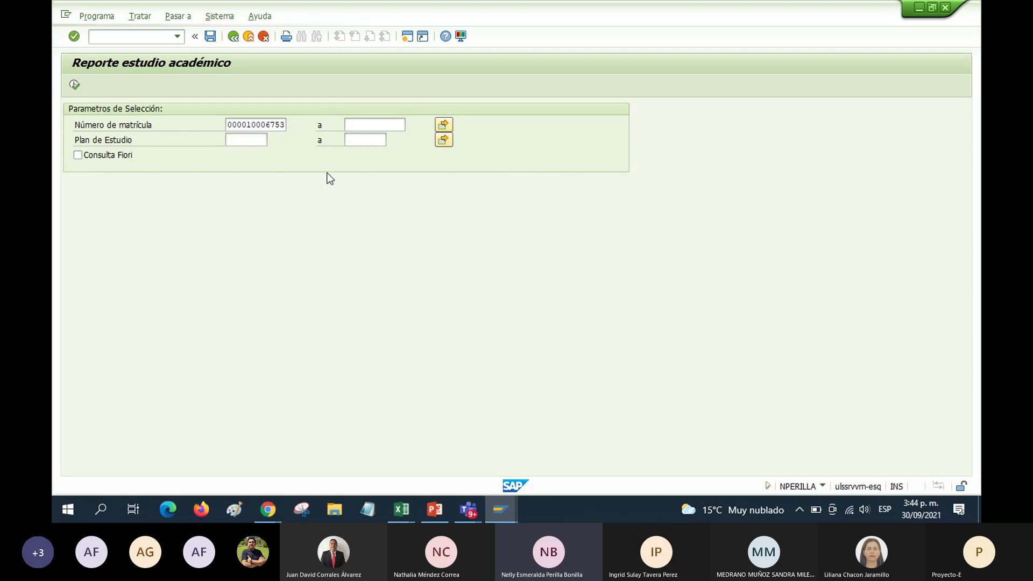
{"action": "left_click", "coordinate": [363, 184]}
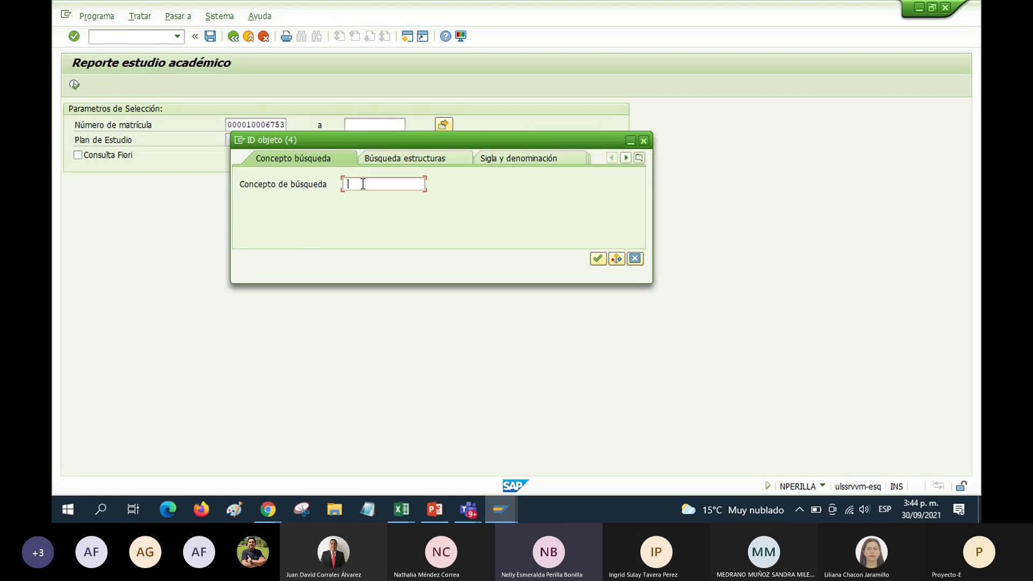
{"action": "type", "text": "*ORTOP"}
{"action": "left_click", "coordinate": [598, 259]}
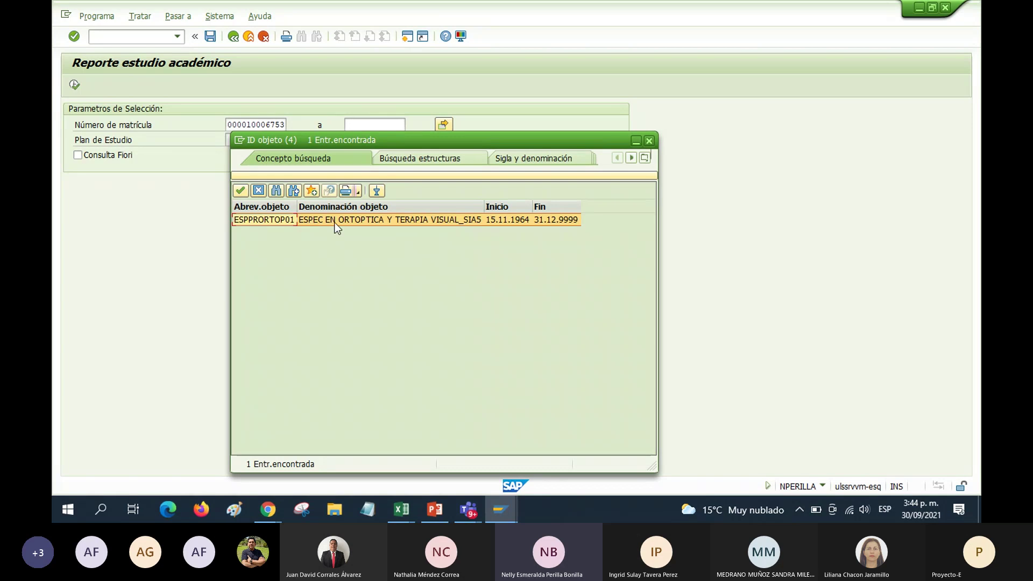
{"action": "double_click", "coordinate": [334, 219]}
{"action": "double_click", "coordinate": [253, 140]}
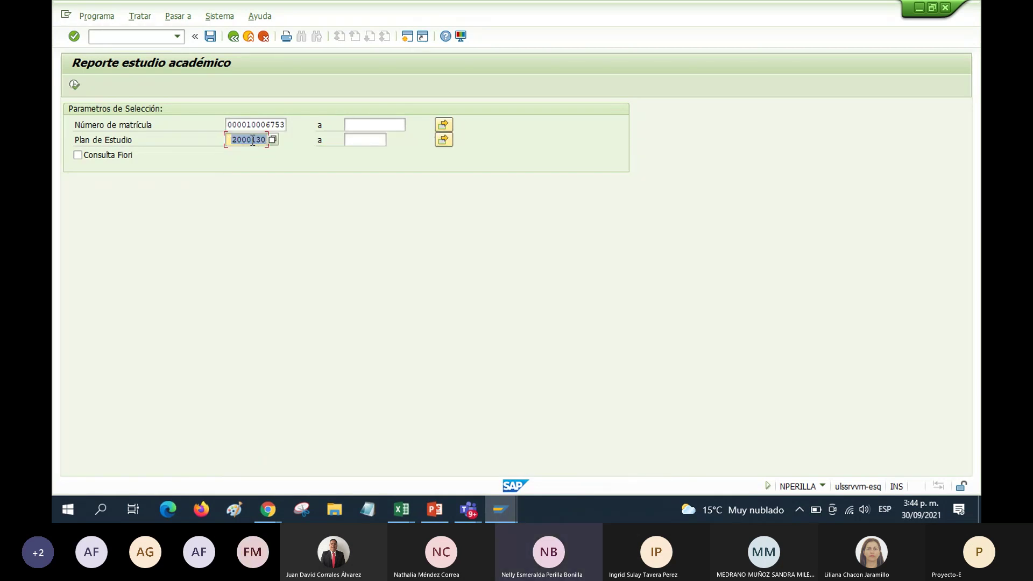
Run the academic study report to list the 20 module bookings for plan SC02000130
{"action": "left_click", "coordinate": [75, 86]}
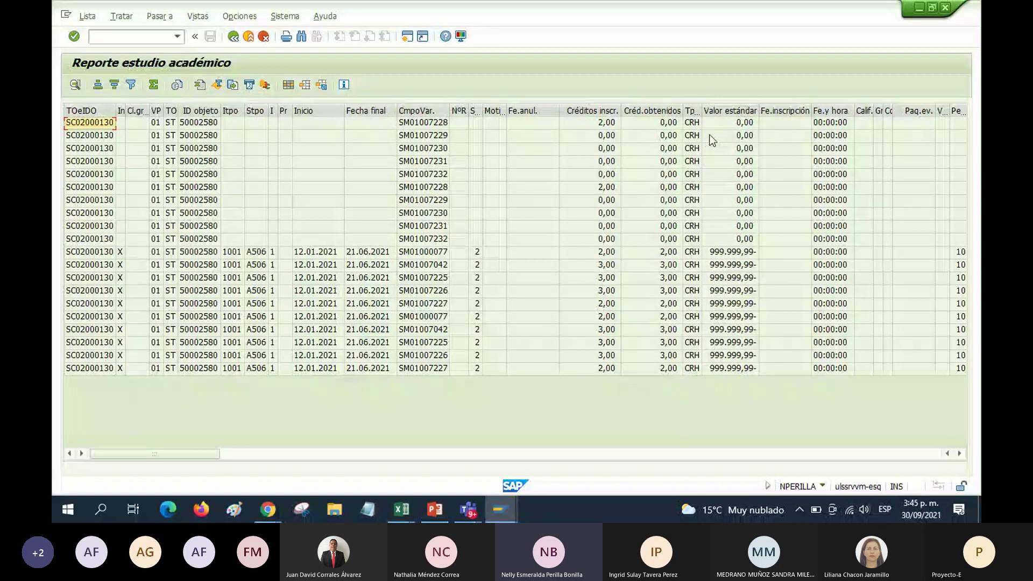
{"action": "left_click_drag", "start_coordinate": [207, 454], "coordinate": [144, 461]}
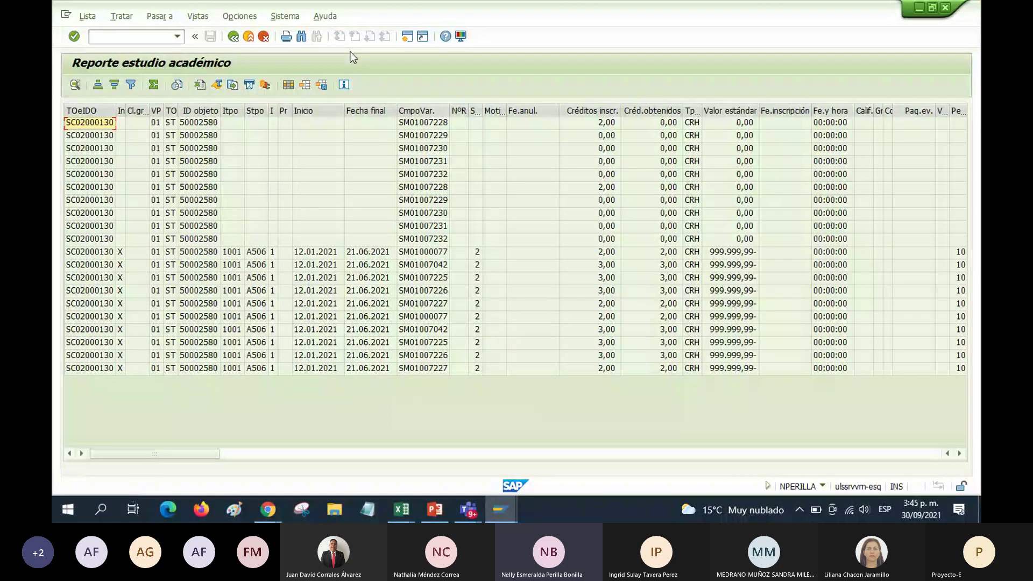
Apply the /DARCA layout to show ten successfully closed period 10 modules totalling 13 credits
{"action": "left_click", "coordinate": [305, 86]}
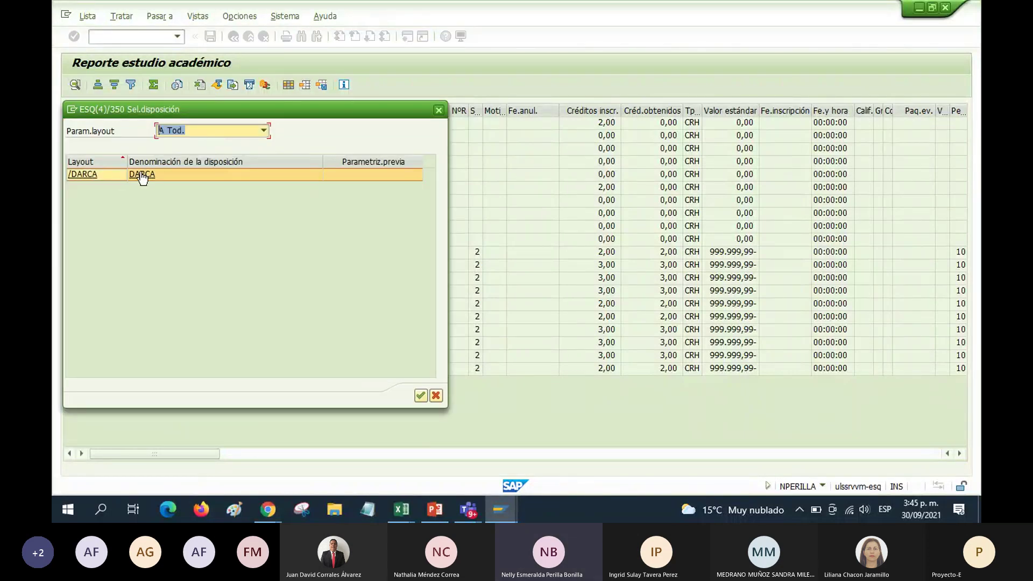
{"action": "left_click", "coordinate": [87, 178]}
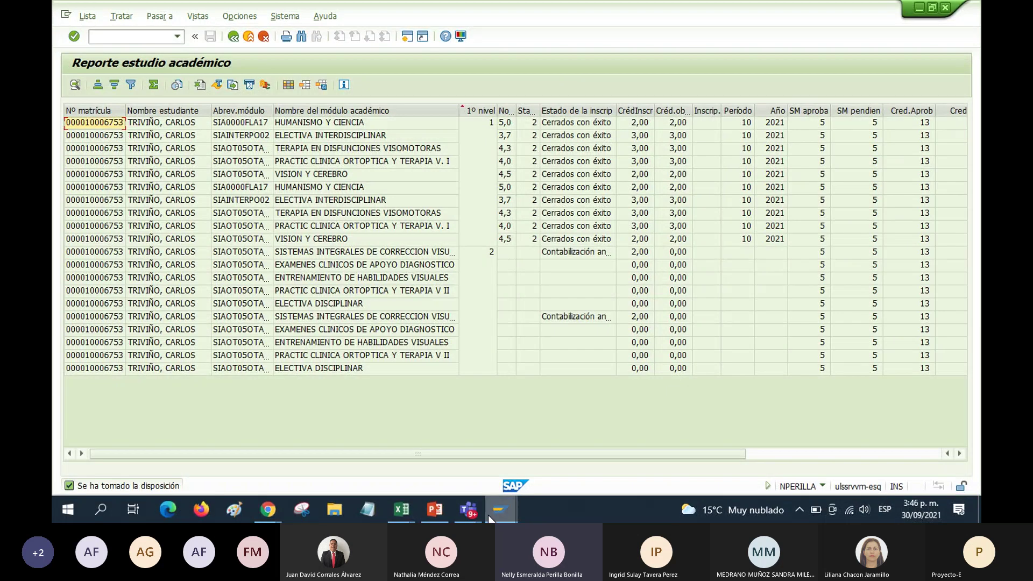
{"action": "mouse_move", "coordinate": [492, 520]}
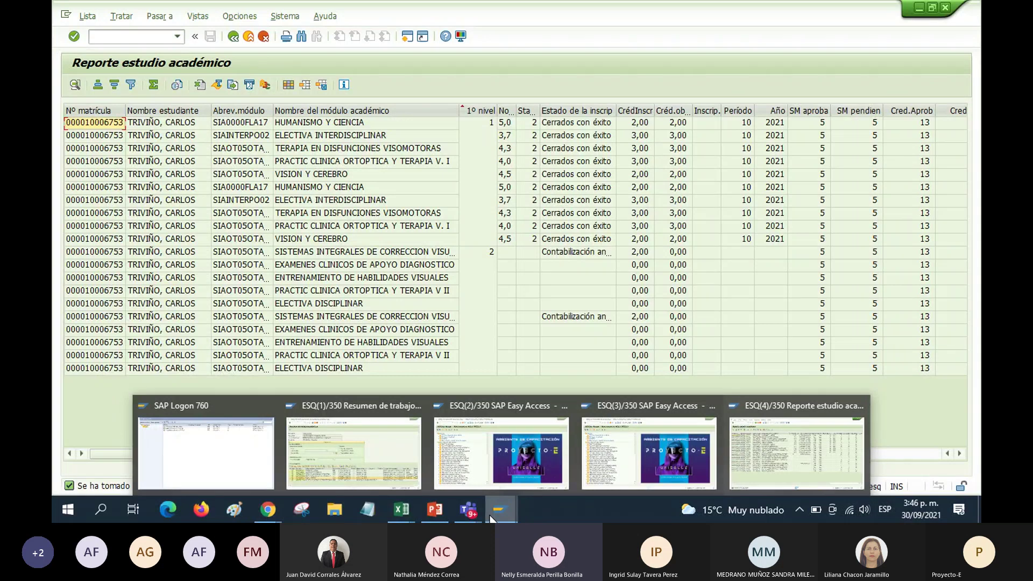
Switch to the ESQ(1) window and go back to the Expediente de estudiante
{"action": "left_click", "coordinate": [354, 453]}
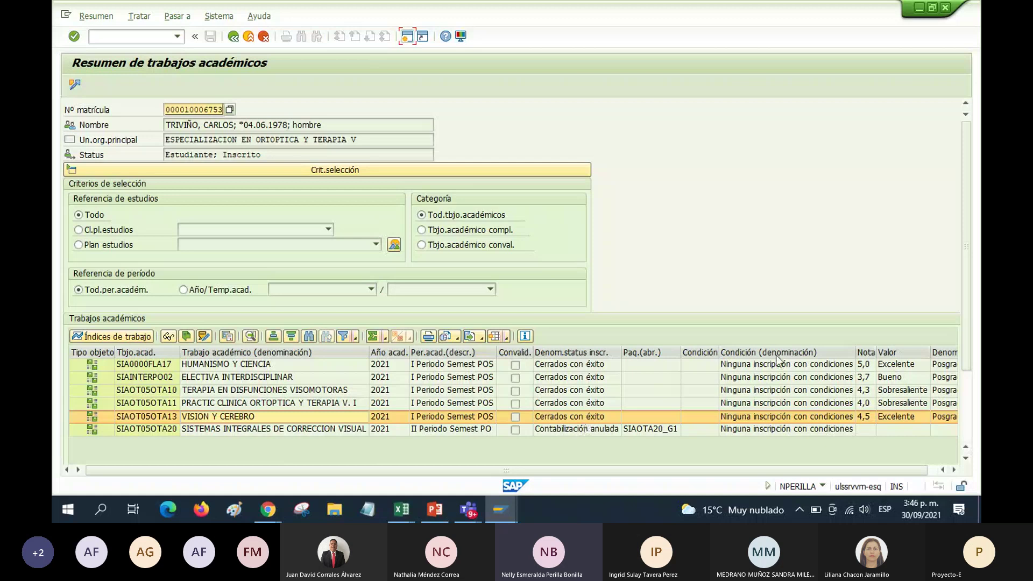
{"action": "left_click", "coordinate": [233, 36]}
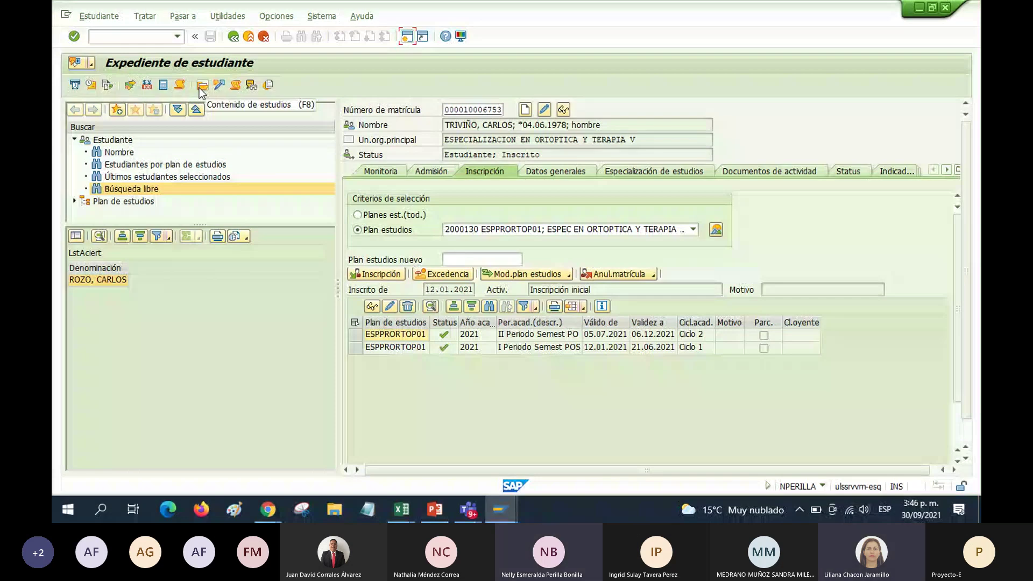
{"action": "left_click", "coordinate": [203, 86]}
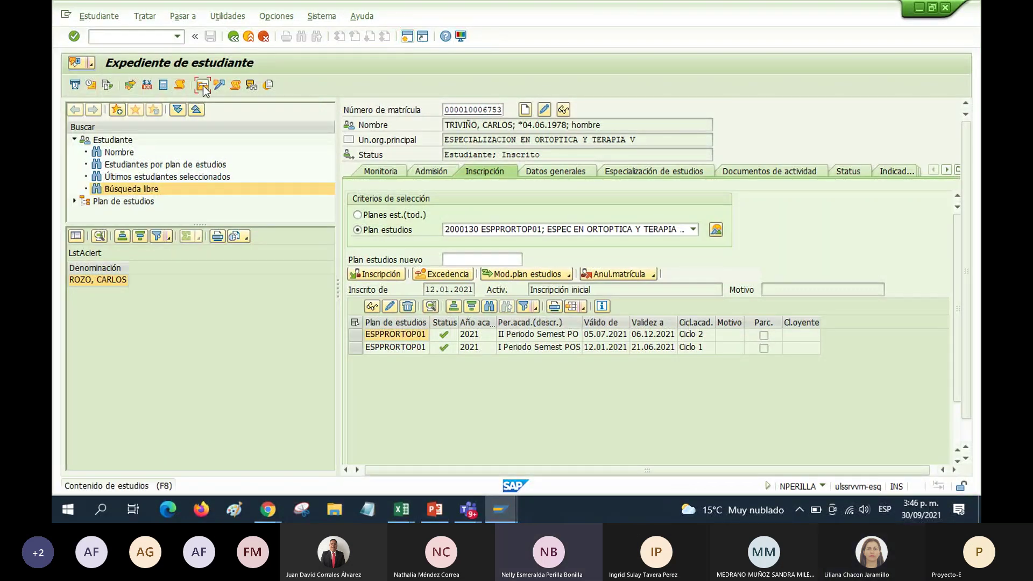
{"action": "left_click", "coordinate": [360, 271]}
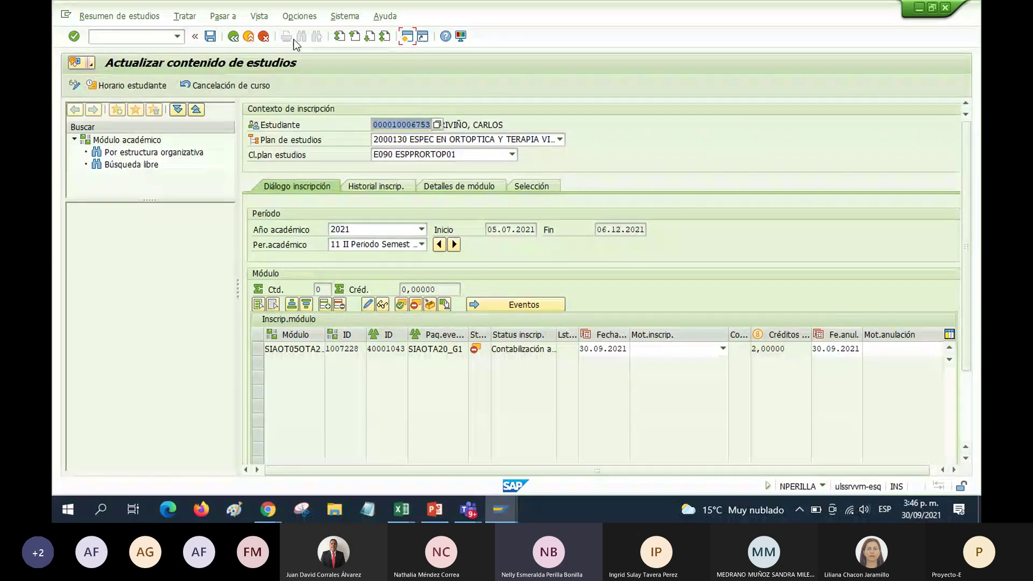
{"action": "left_click", "coordinate": [234, 36]}
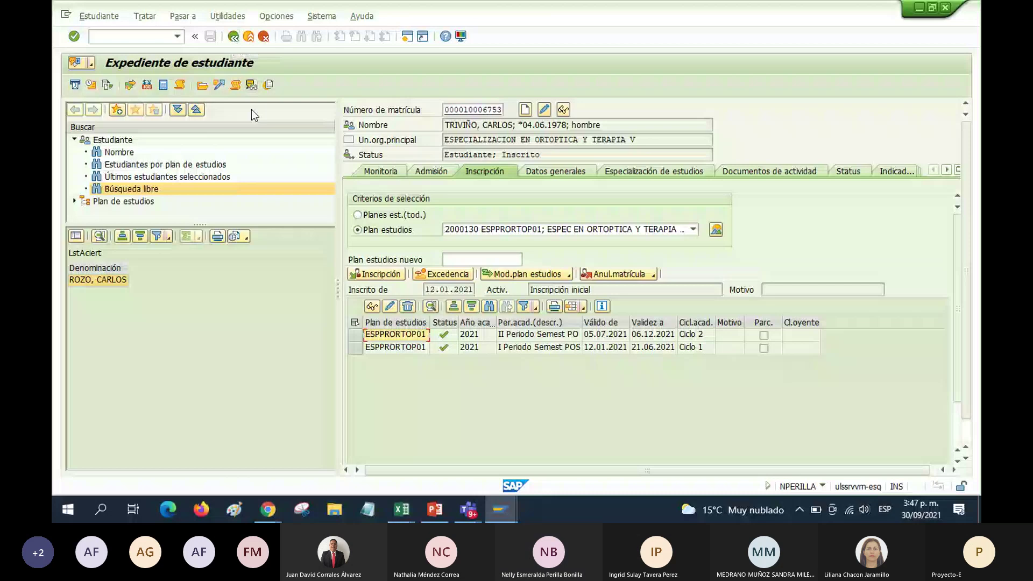
{"action": "left_click", "coordinate": [236, 85]}
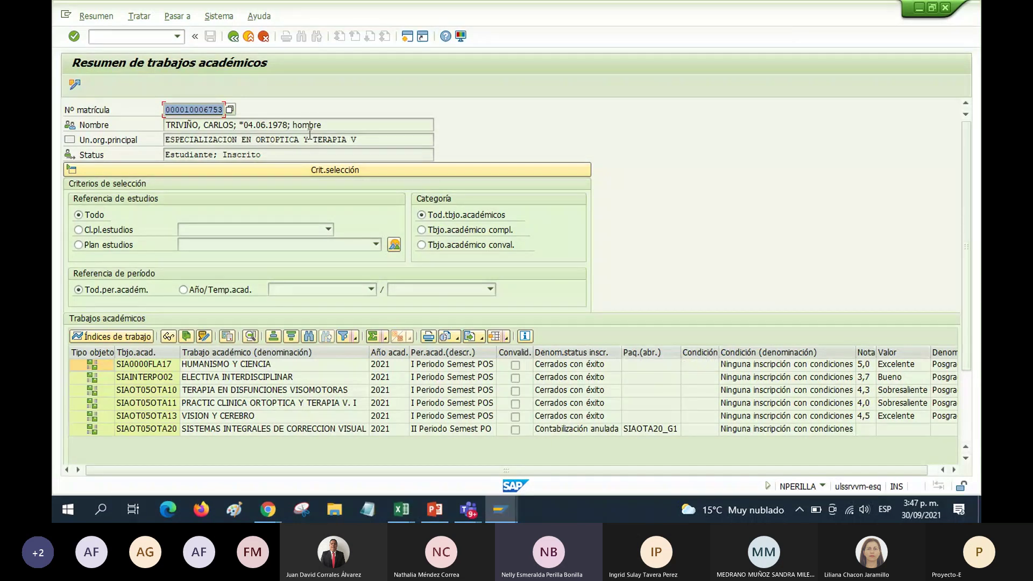
{"action": "left_click", "coordinate": [234, 37]}
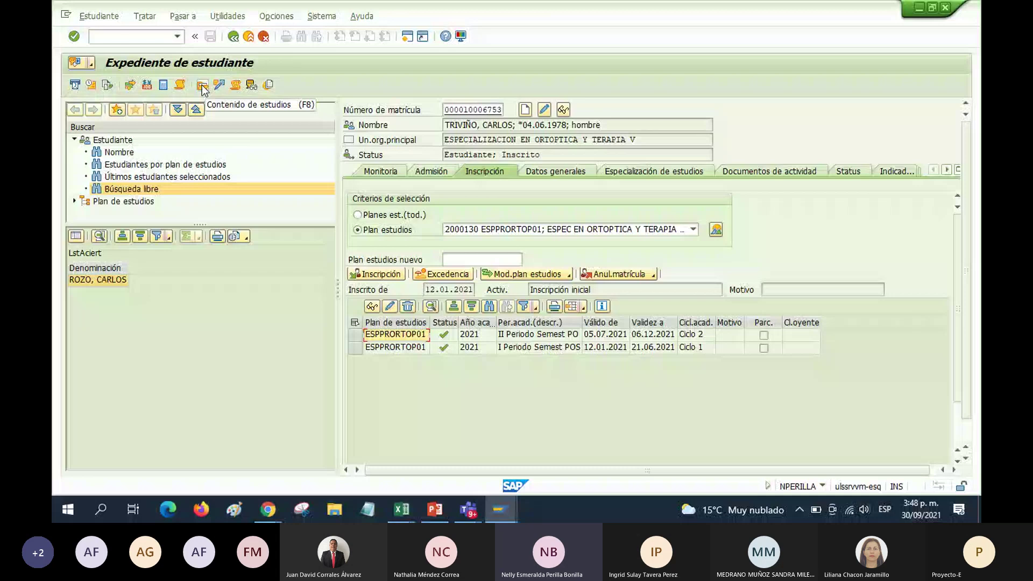
Open the study content and select academic period 11 II Periodo Semest PO (05.07.2021–06.12.2021)
{"action": "left_click", "coordinate": [202, 86]}
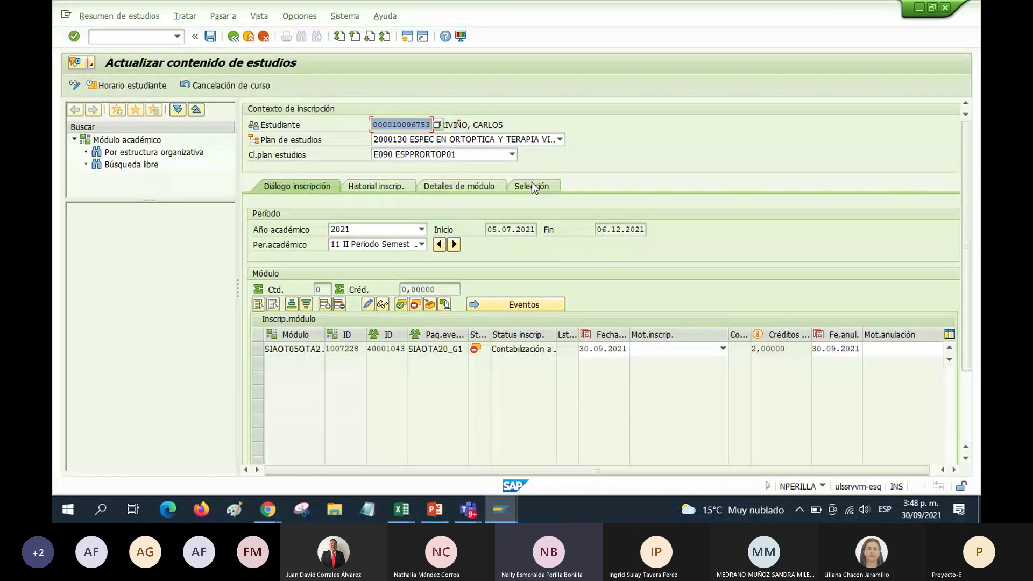
{"action": "key", "text": "Return"}
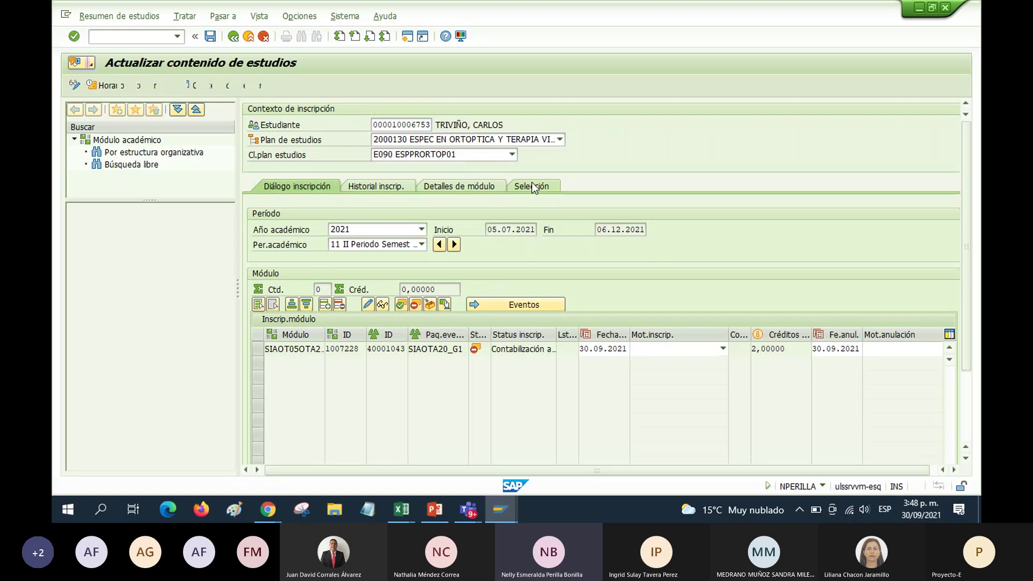
{"action": "left_click", "coordinate": [532, 185]}
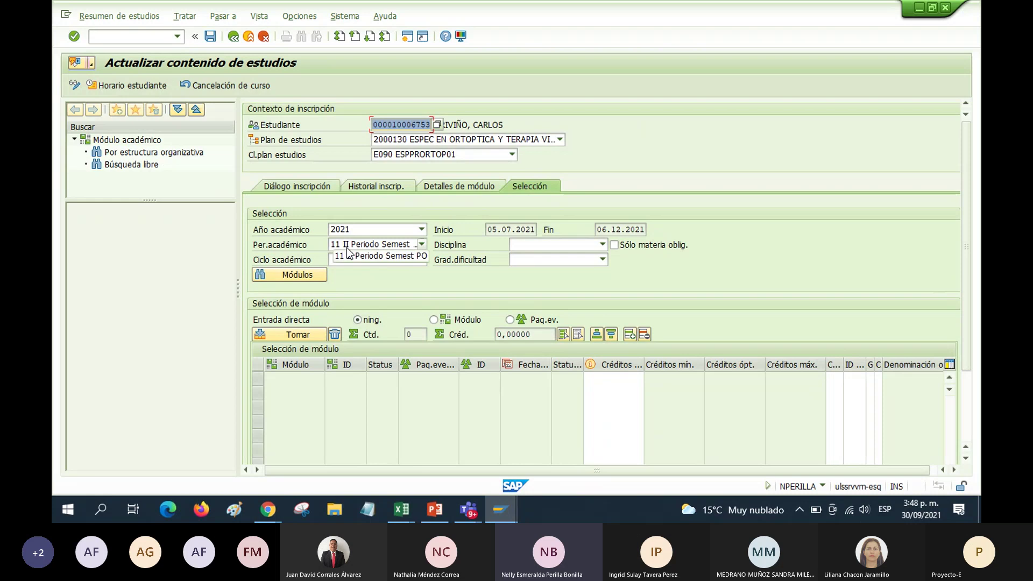
{"action": "left_click", "coordinate": [422, 244]}
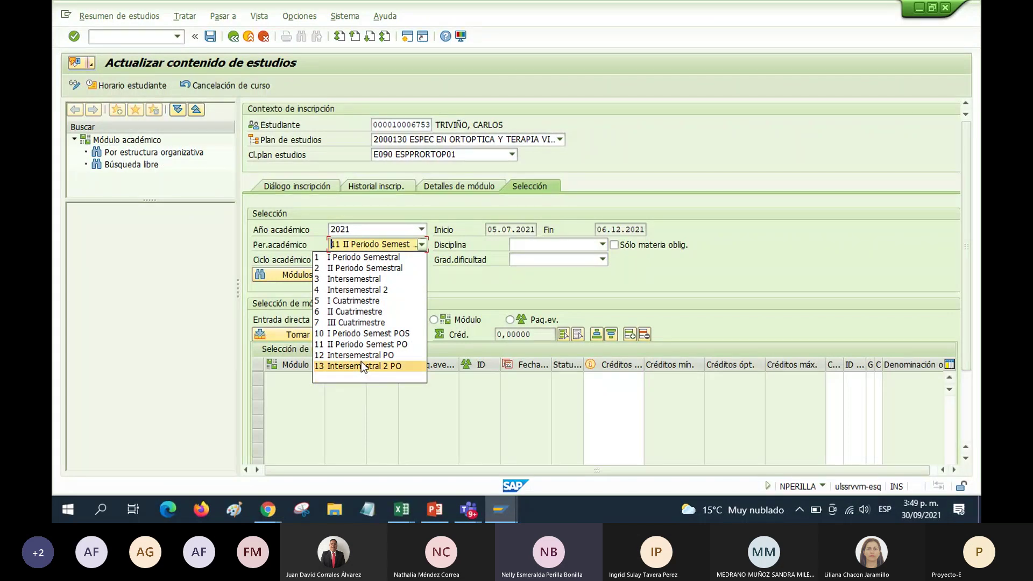
{"action": "left_click", "coordinate": [319, 345]}
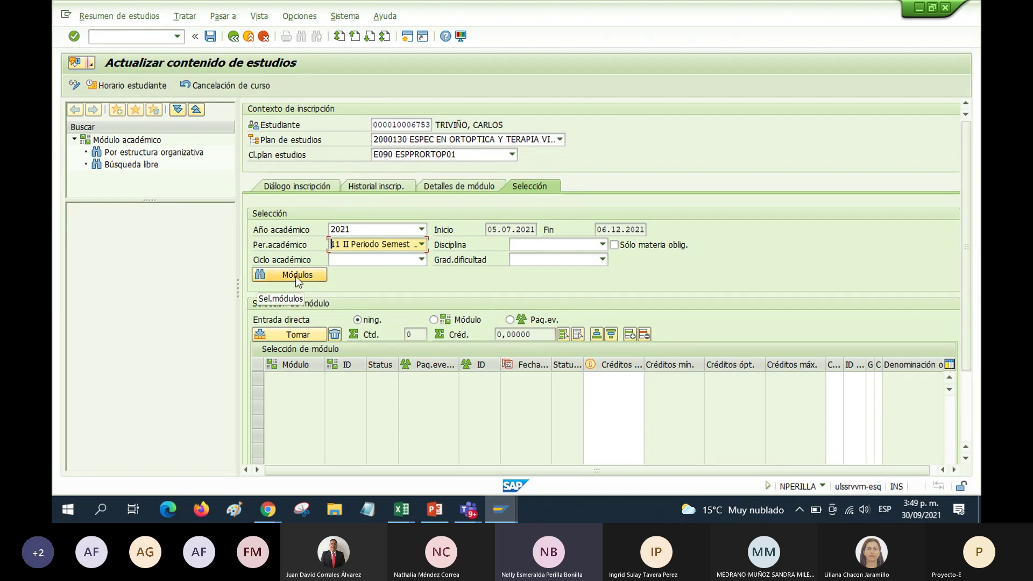
List the period's modules and take 1007225, 1007228, 1007230 and 1007231 into the enrolment
{"action": "left_click", "coordinate": [289, 274]}
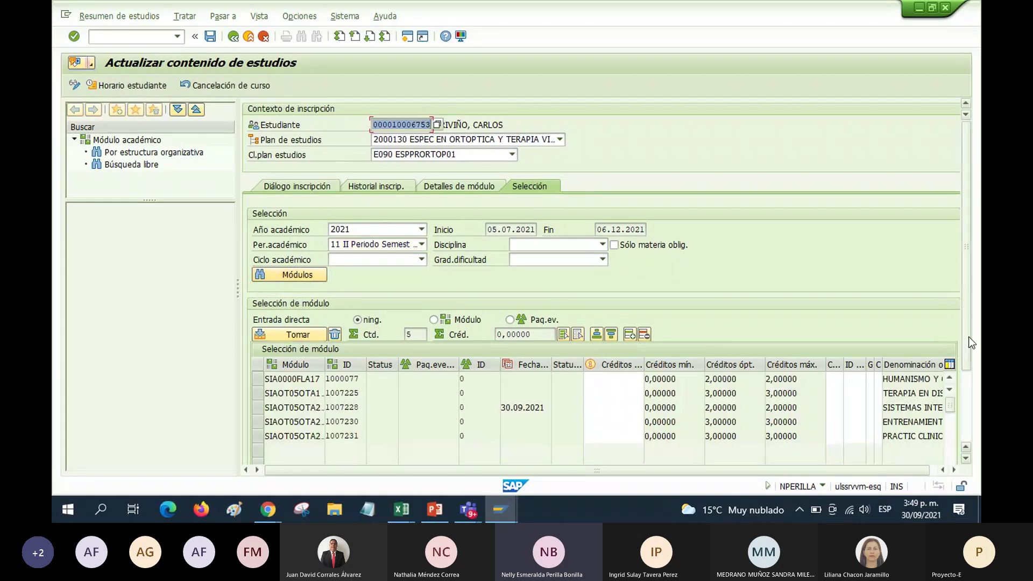
{"action": "left_click_drag", "start_coordinate": [969, 338], "coordinate": [967, 405]}
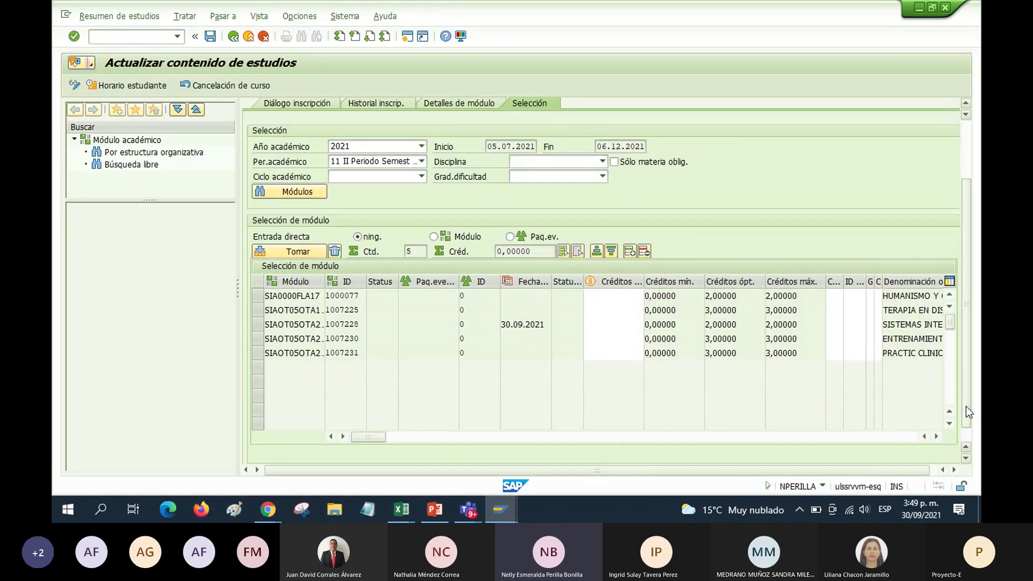
{"action": "left_click_drag", "start_coordinate": [777, 470], "coordinate": [783, 470]}
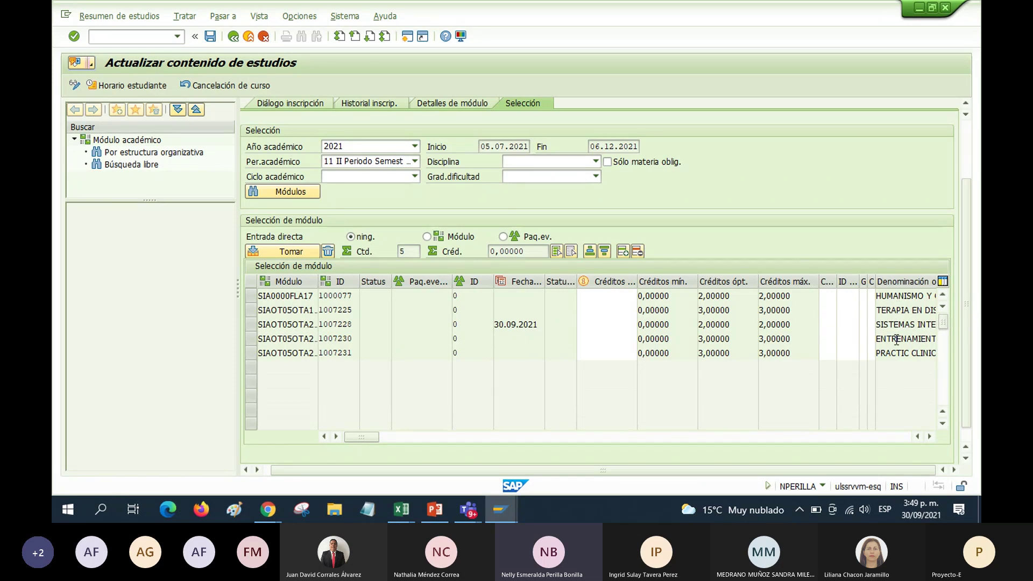
{"action": "left_click", "coordinate": [250, 353]}
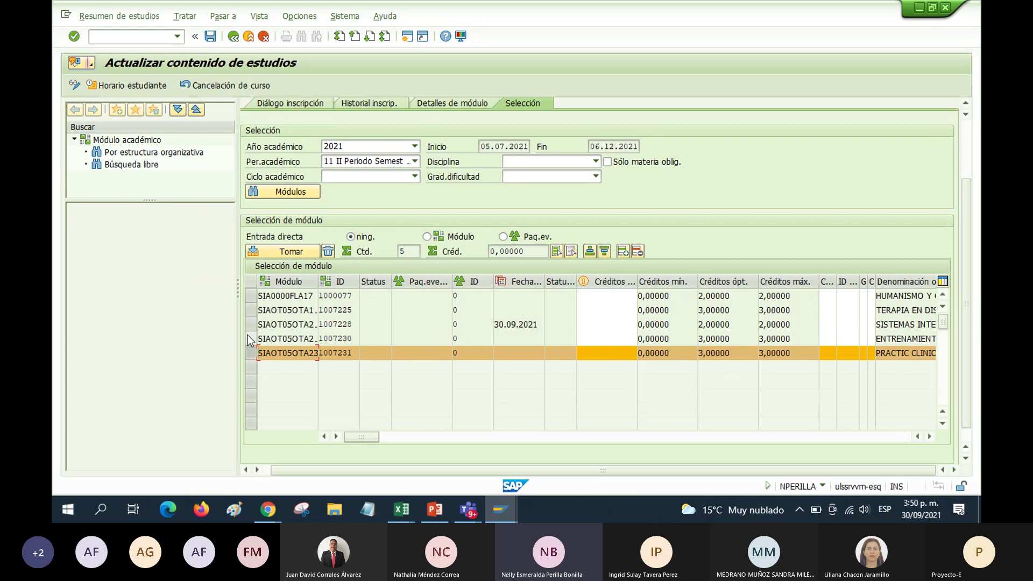
{"action": "left_click", "coordinate": [251, 339], "text": "ctrl"}
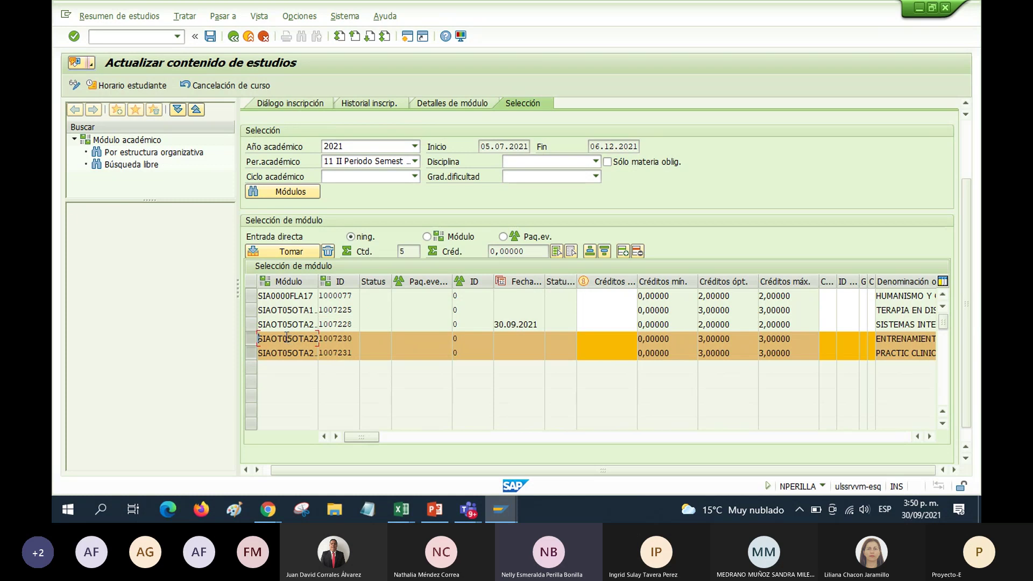
{"action": "left_click", "coordinate": [251, 324], "text": "ctrl"}
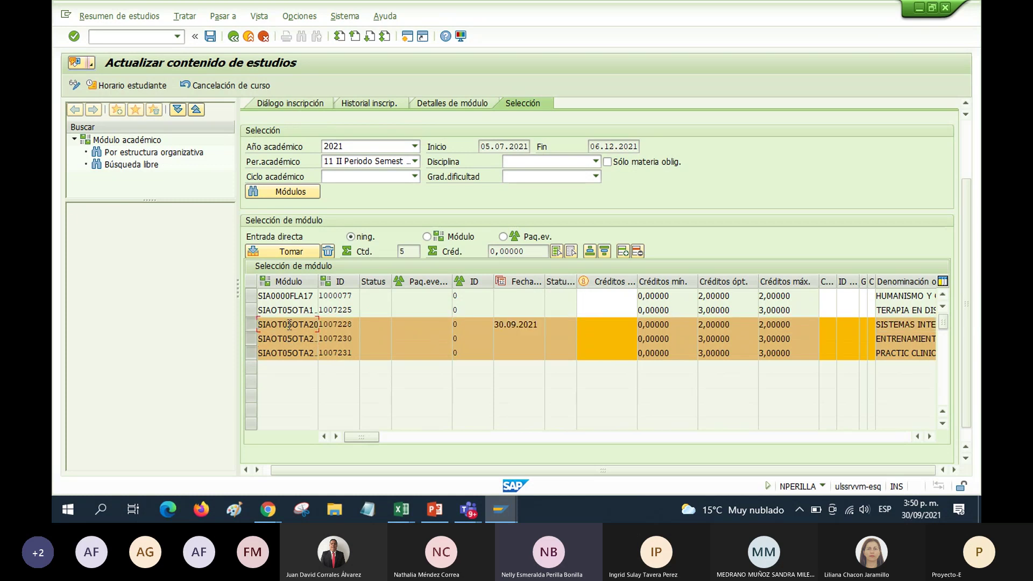
{"action": "left_click", "coordinate": [251, 310], "text": "ctrl"}
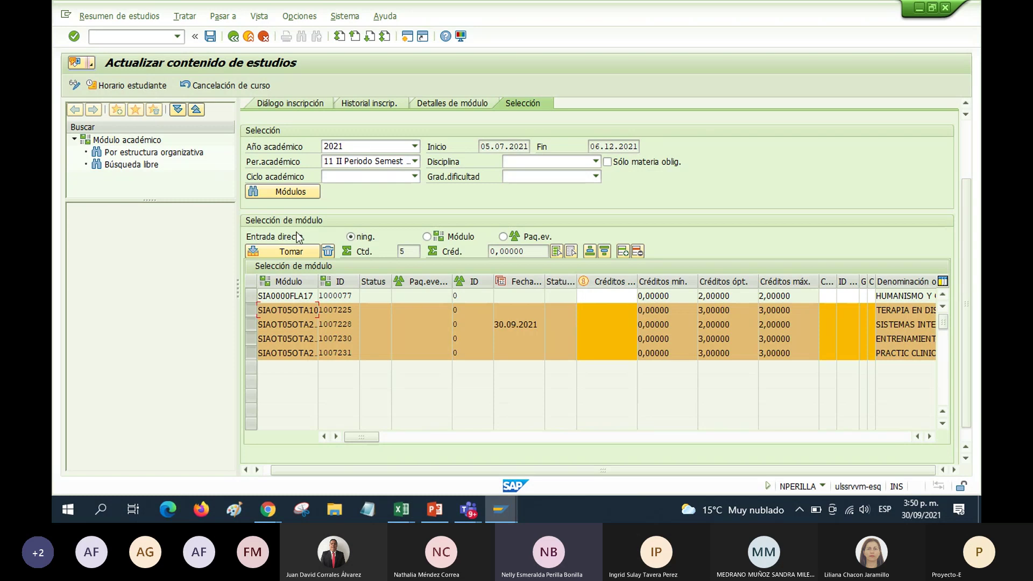
{"action": "left_click", "coordinate": [408, 36]}
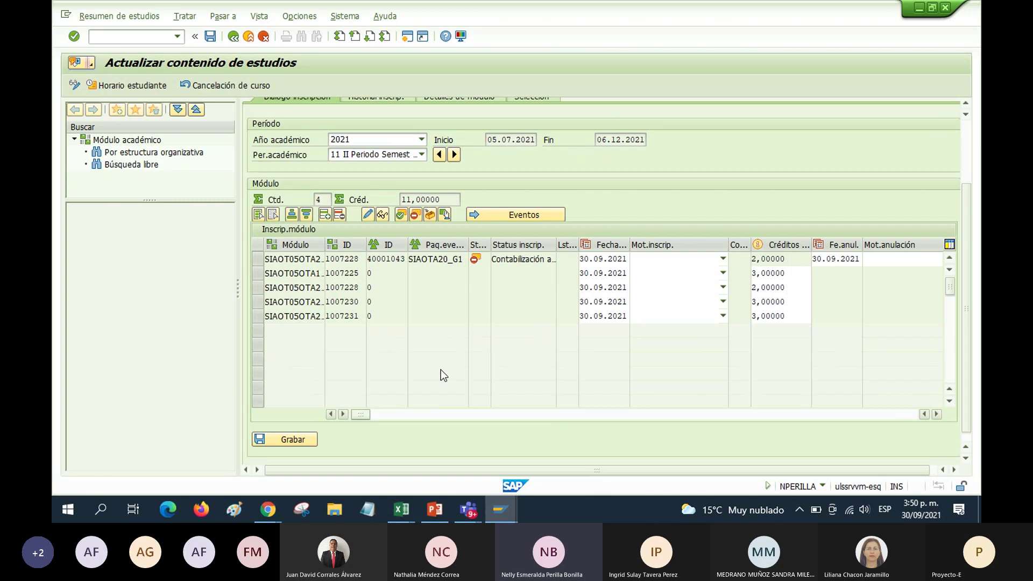
{"action": "scroll", "coordinate": [440, 369], "scroll_direction": "up", "scroll_amount": 2}
{"action": "scroll", "coordinate": [432, 338], "scroll_direction": "down", "scroll_amount": 1}
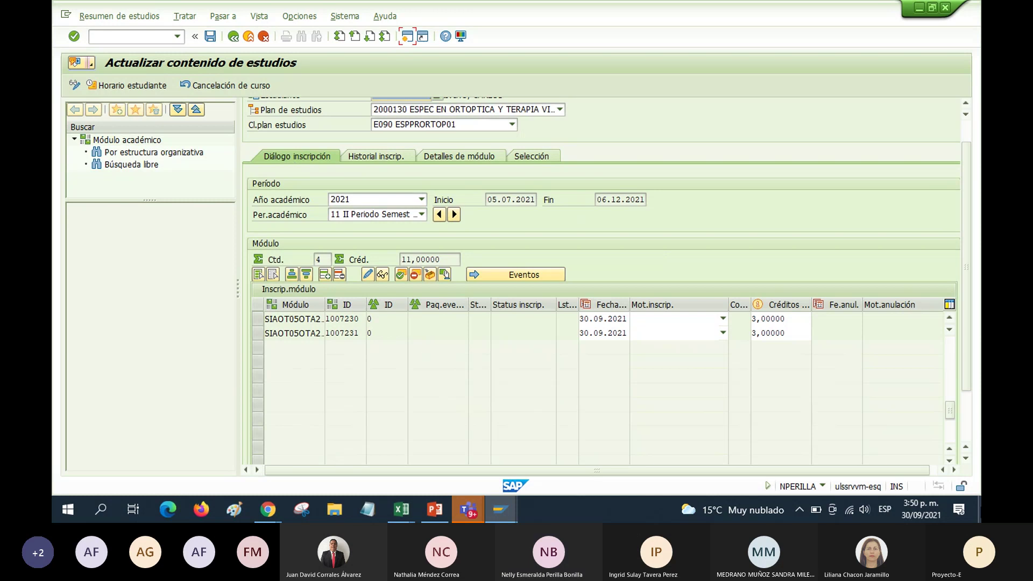
{"action": "left_click_drag", "start_coordinate": [948, 415], "coordinate": [949, 344]}
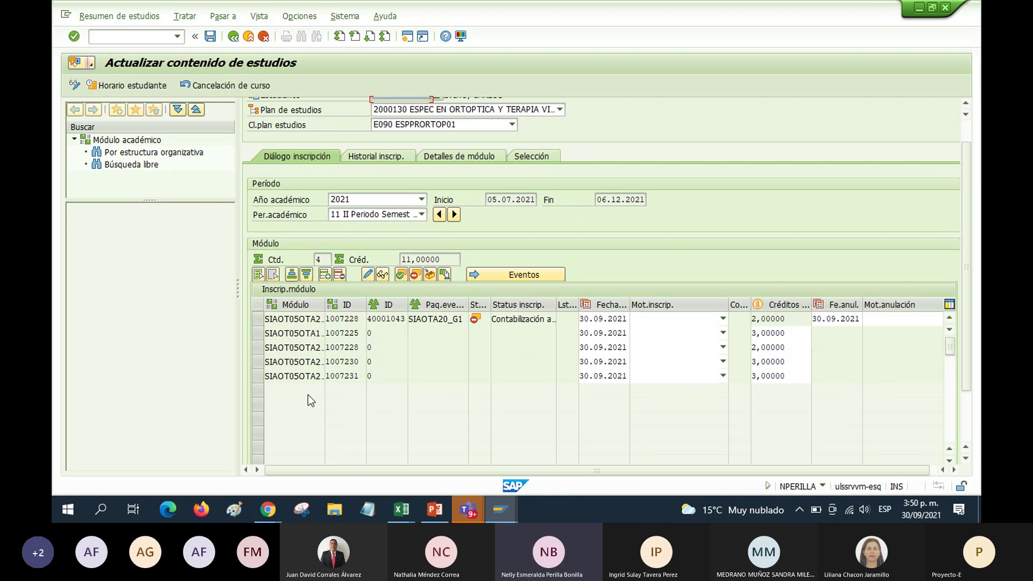
{"action": "left_click", "coordinate": [255, 377]}
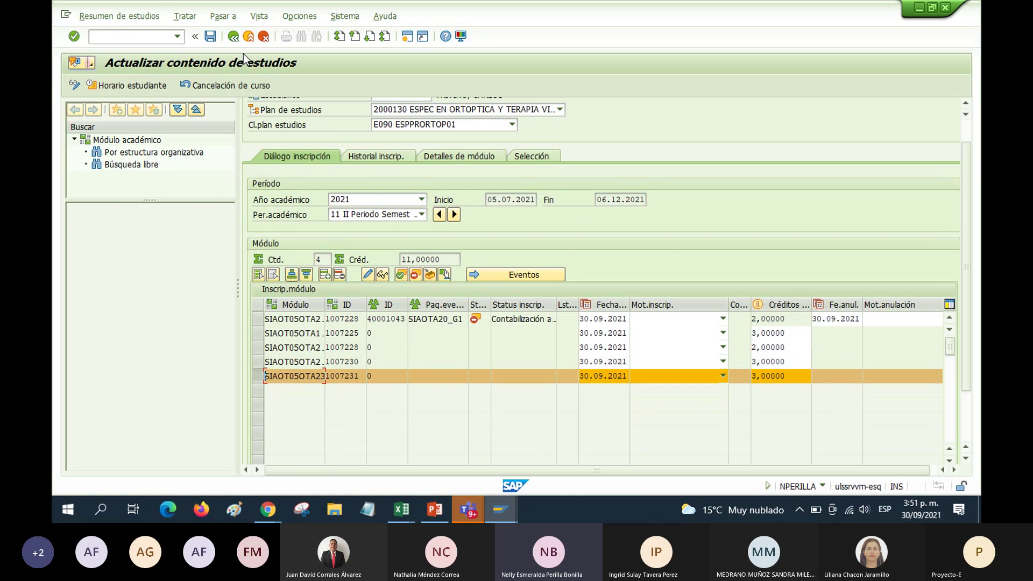
Discard the four unsaved module additions and reopen Contenido de estudios
{"action": "left_click", "coordinate": [234, 38]}
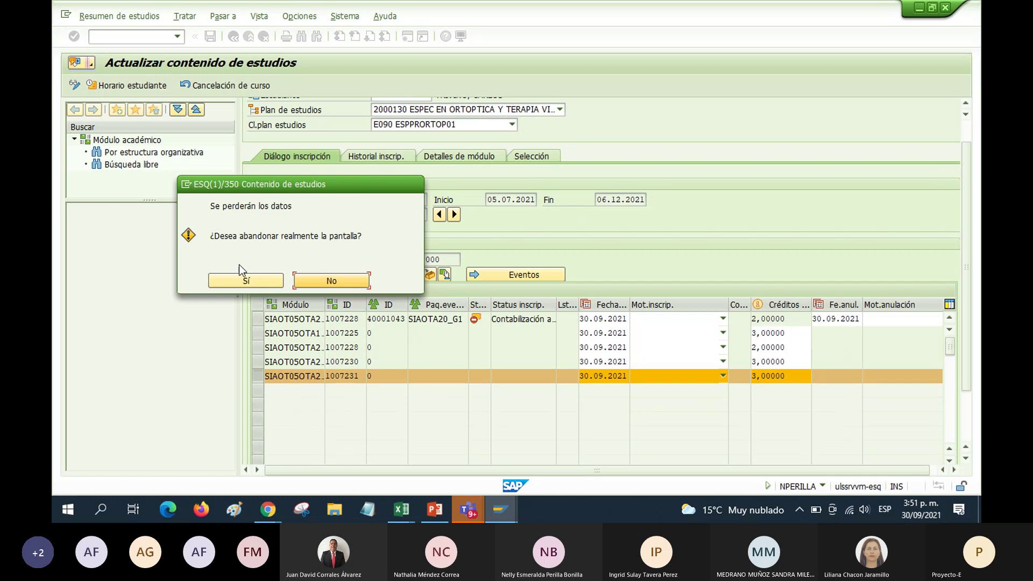
{"action": "left_click", "coordinate": [246, 281]}
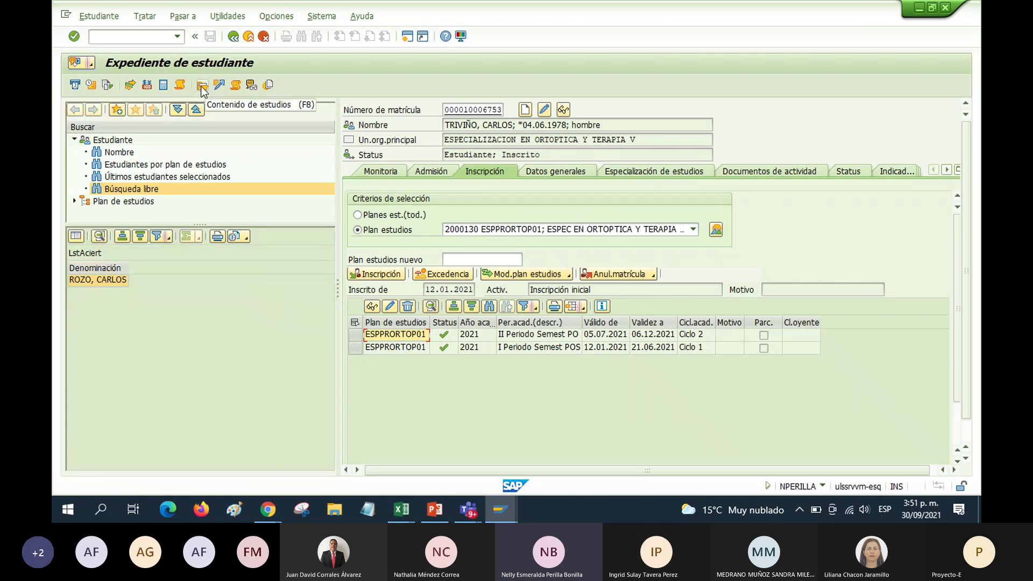
{"action": "left_click", "coordinate": [202, 86]}
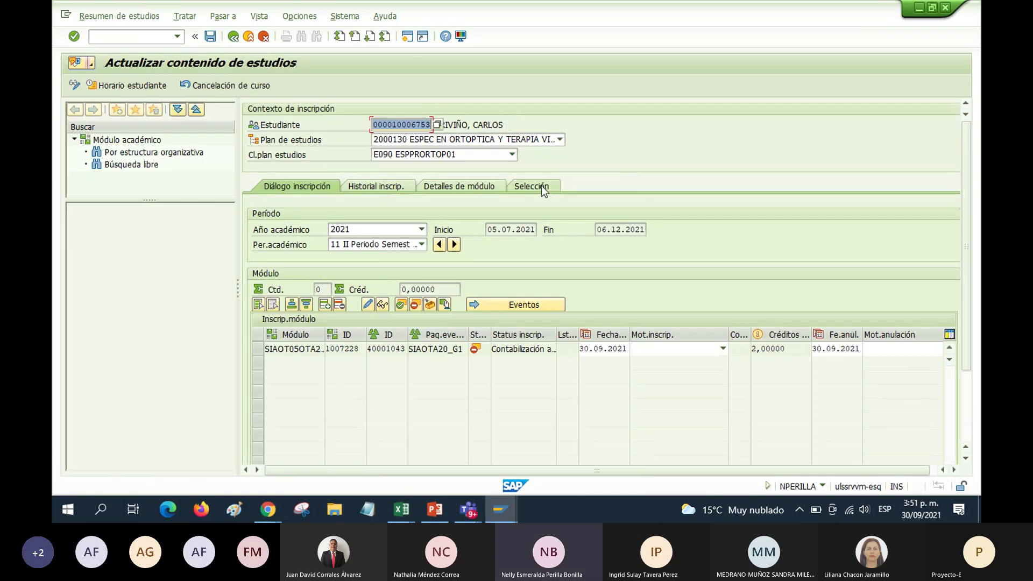
Choose 2 Ciclo 2 as the academic cycle and list modules 1007228, 1007230 and 1007231
{"action": "left_click", "coordinate": [543, 190]}
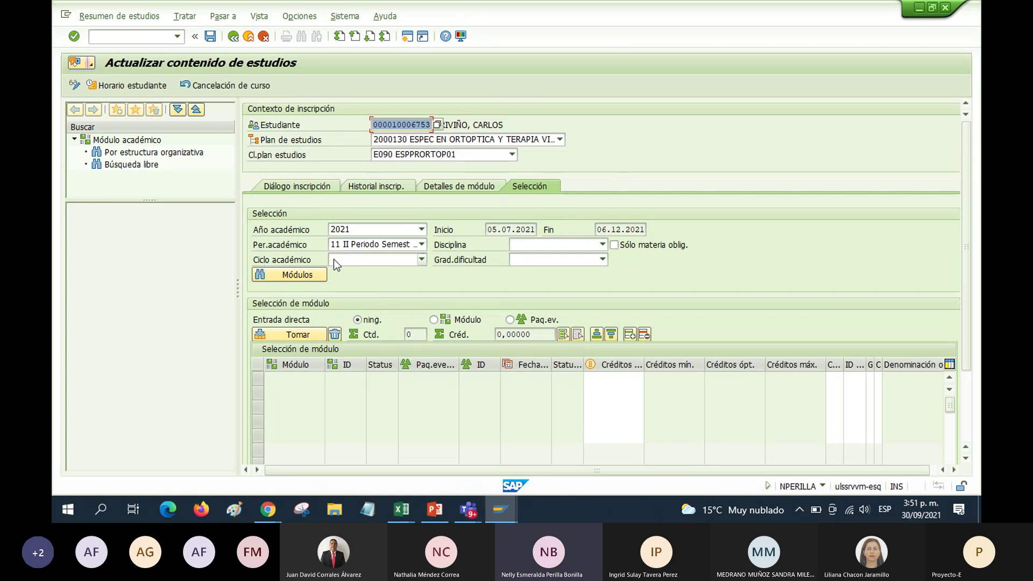
{"action": "left_click", "coordinate": [423, 259]}
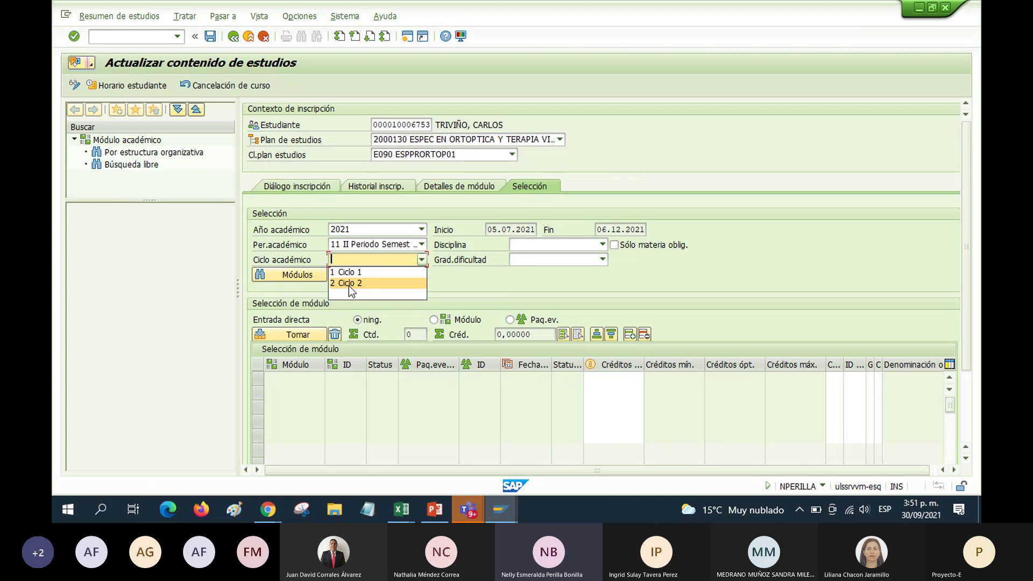
{"action": "left_click", "coordinate": [350, 285]}
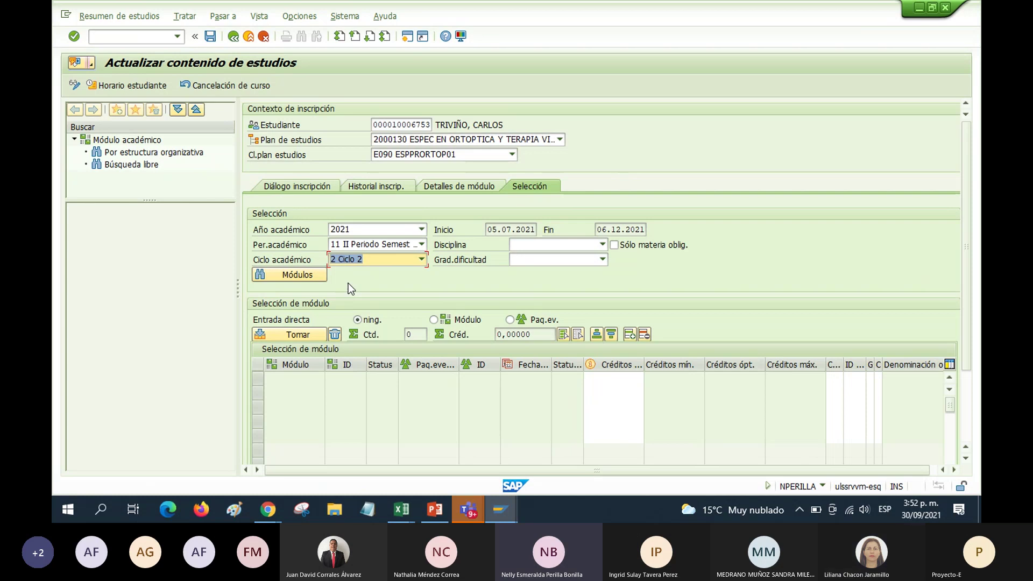
{"action": "left_click", "coordinate": [376, 260]}
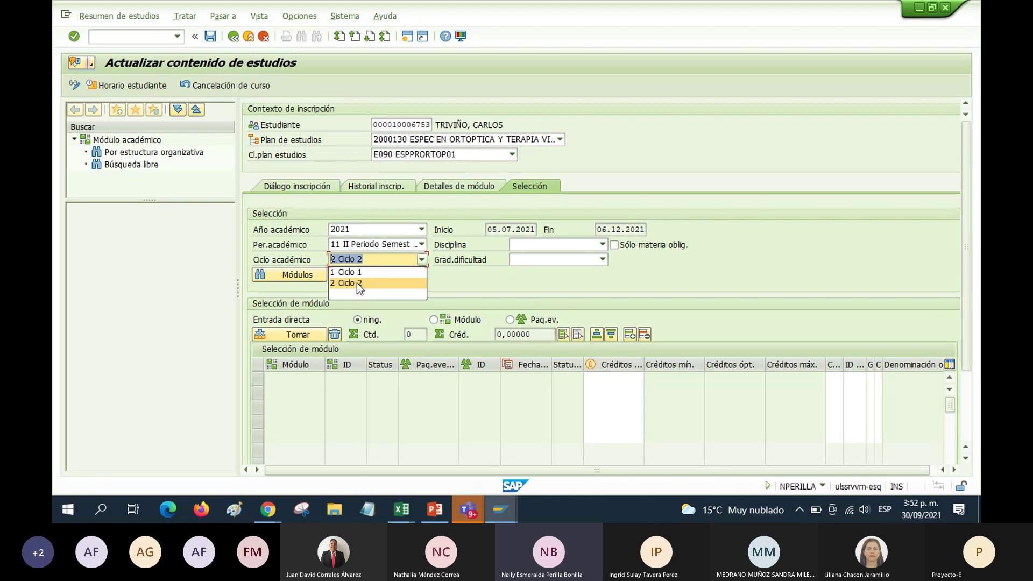
{"action": "left_click", "coordinate": [357, 283]}
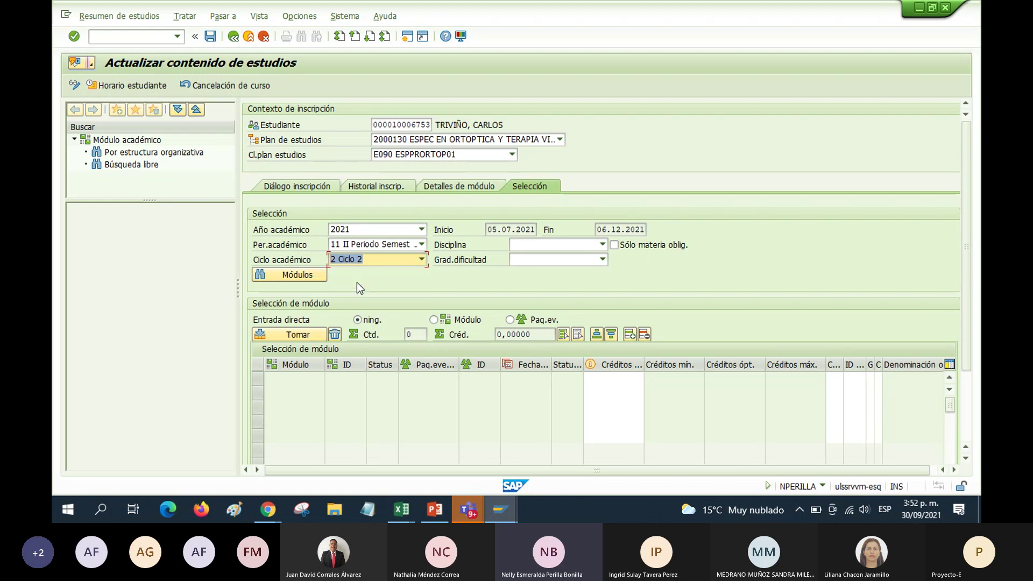
{"action": "left_click", "coordinate": [297, 276]}
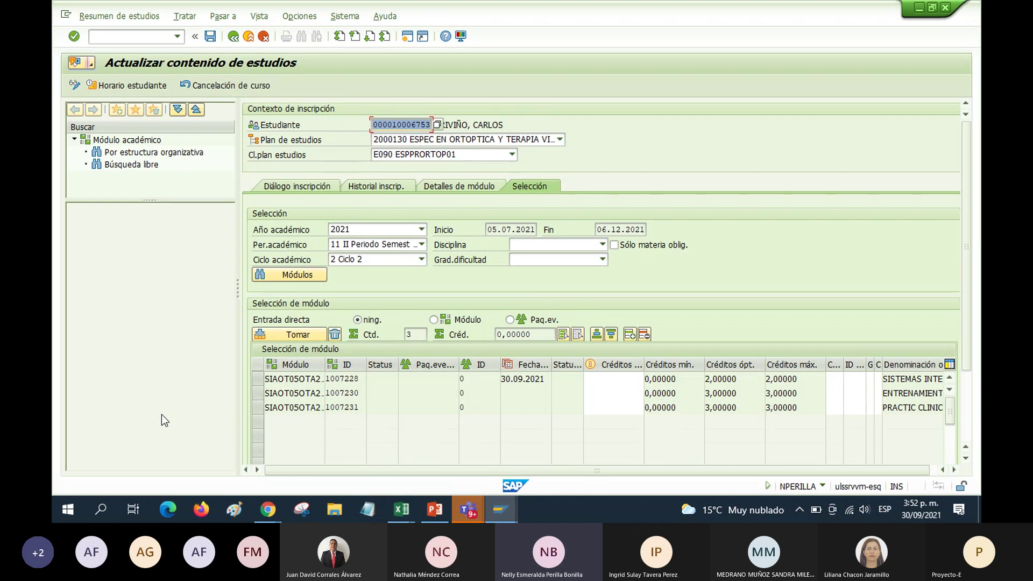
Select modules 1007231, 1007230 and 1007228 and take them into the period 11 enrollment
{"action": "left_click", "coordinate": [256, 408]}
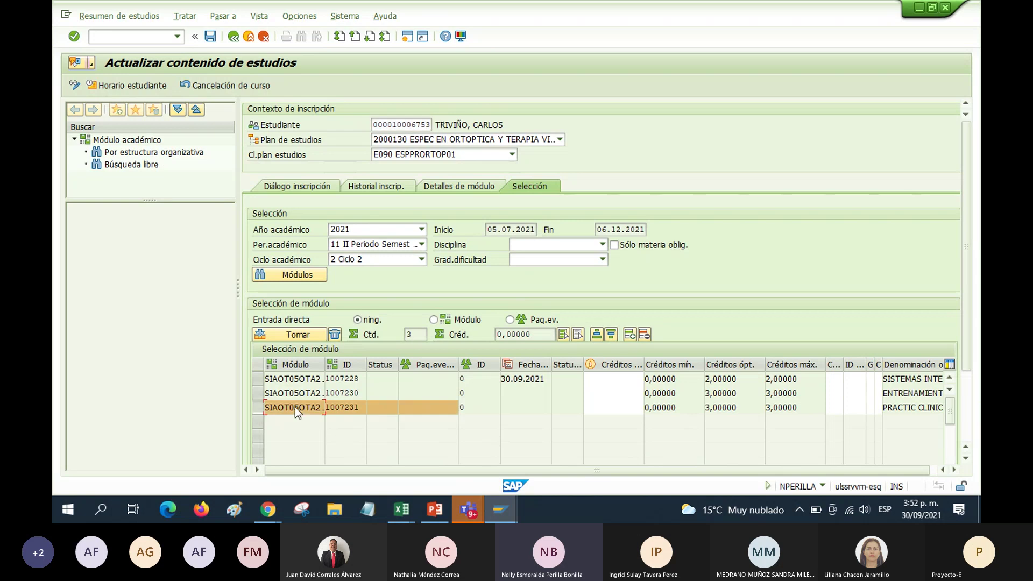
{"action": "left_click", "coordinate": [257, 393], "text": "shift"}
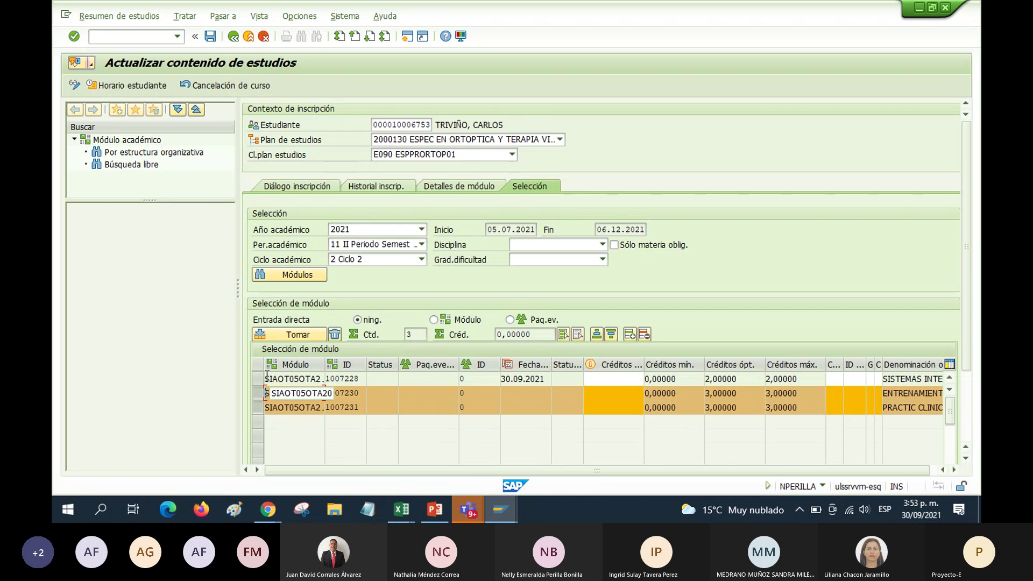
{"action": "left_click", "coordinate": [257, 379], "text": "shift"}
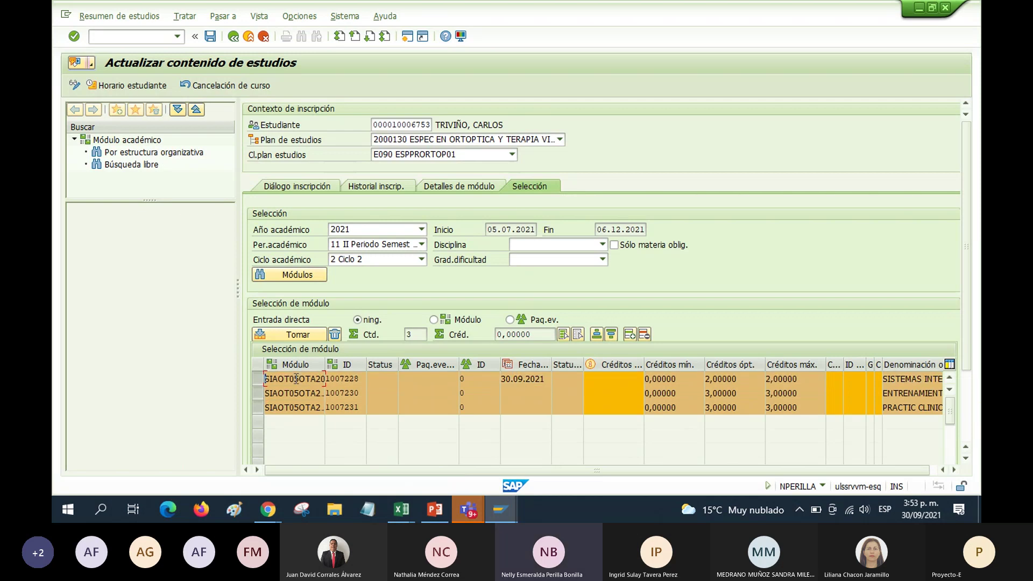
{"action": "left_click", "coordinate": [295, 335]}
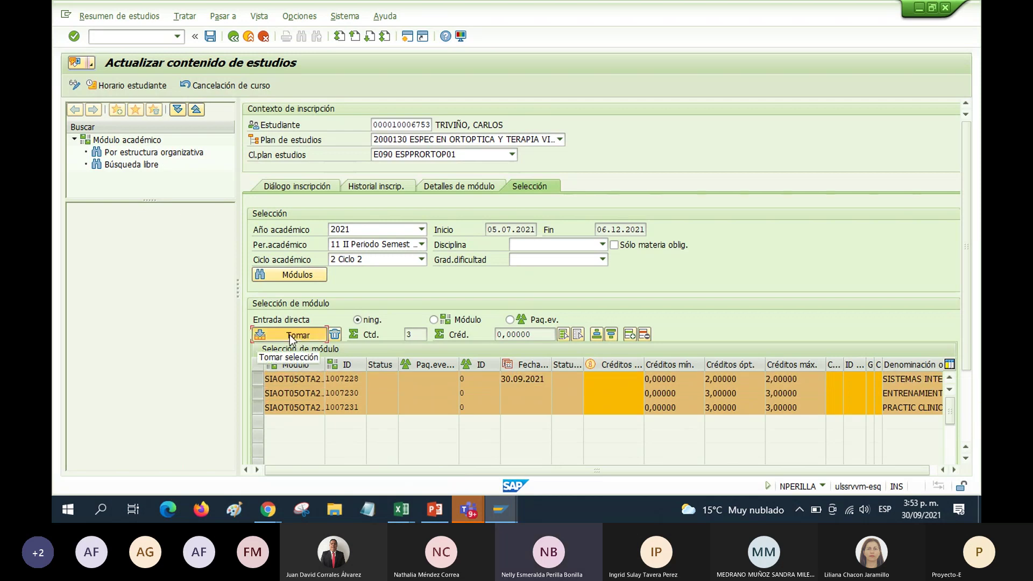
{"action": "double_click", "coordinate": [408, 125]}
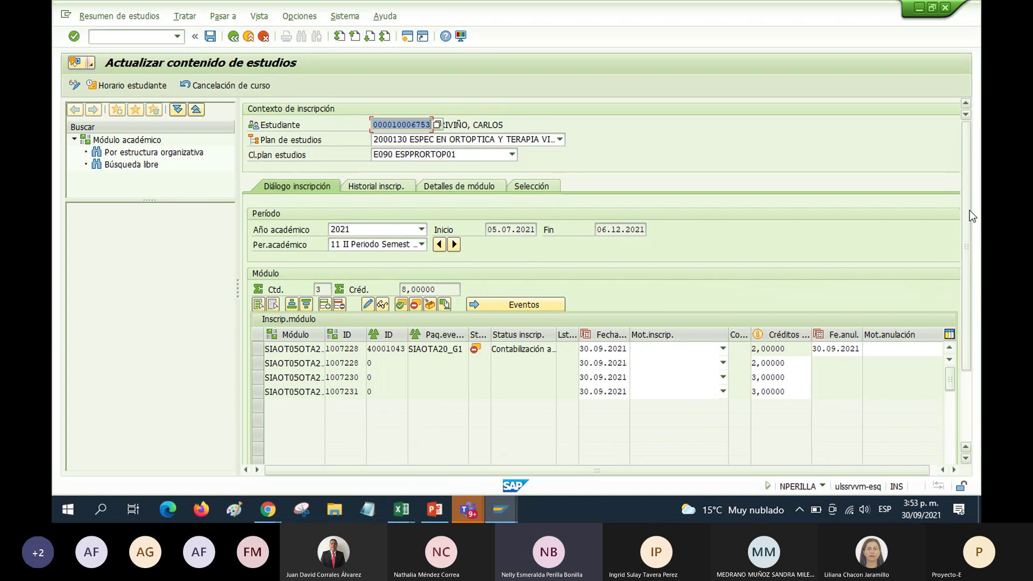
Drag the Denominación column beside the enrollment dates so module names appear next to each row
{"action": "left_click_drag", "start_coordinate": [970, 211], "coordinate": [970, 314]}
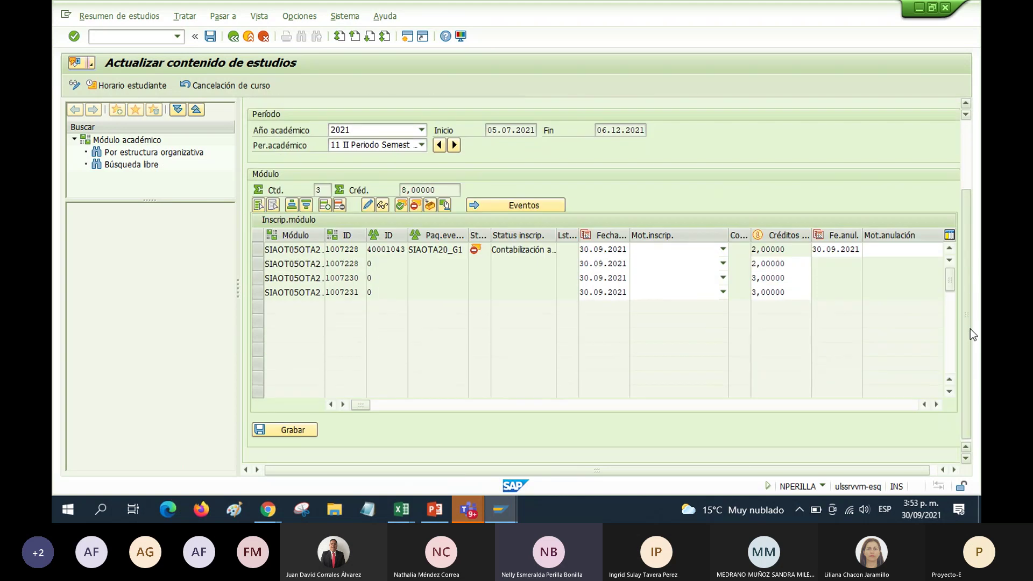
{"action": "left_click_drag", "start_coordinate": [970, 256], "coordinate": [967, 366]}
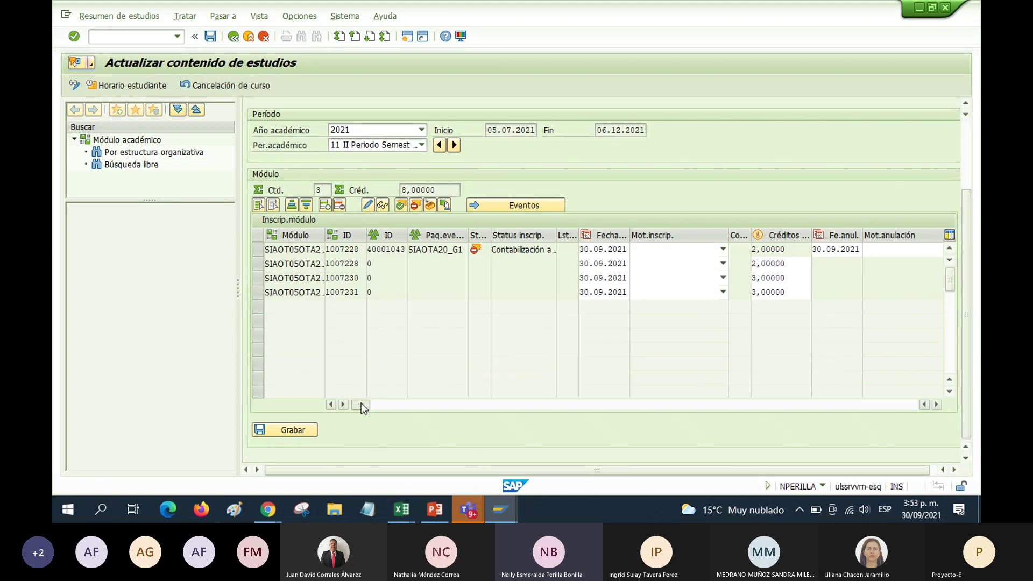
{"action": "left_click_drag", "start_coordinate": [360, 404], "coordinate": [677, 411]}
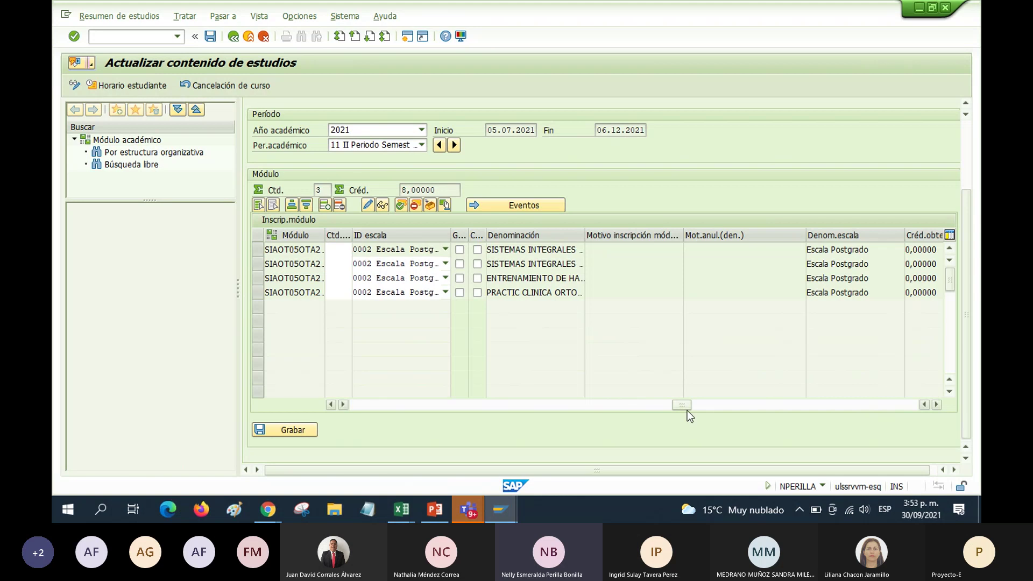
{"action": "left_click_drag", "start_coordinate": [684, 404], "coordinate": [660, 395]}
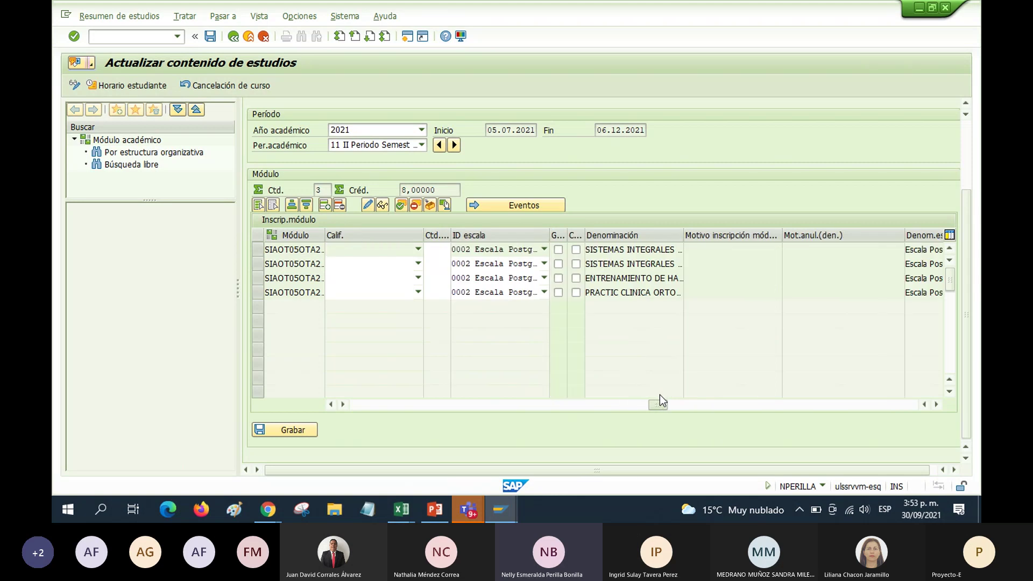
{"action": "left_click", "coordinate": [639, 235]}
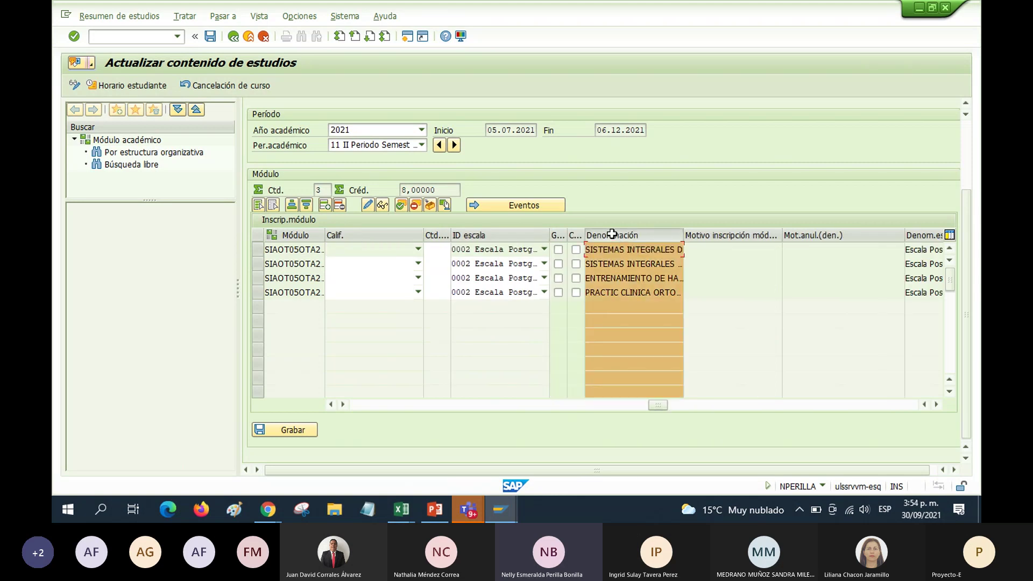
{"action": "left_click_drag", "start_coordinate": [410, 238], "coordinate": [349, 235]}
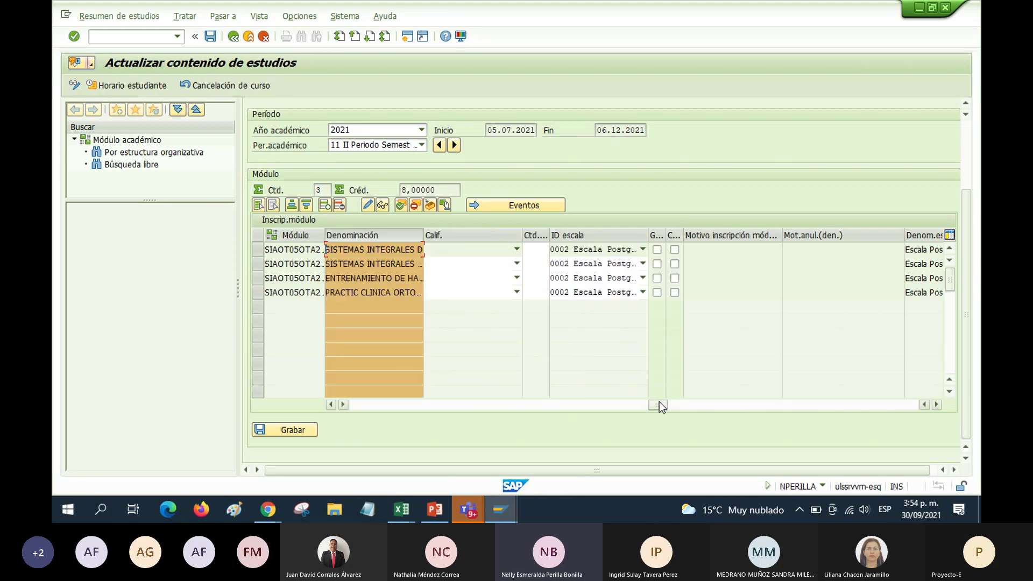
{"action": "left_click_drag", "start_coordinate": [660, 401], "coordinate": [468, 399]}
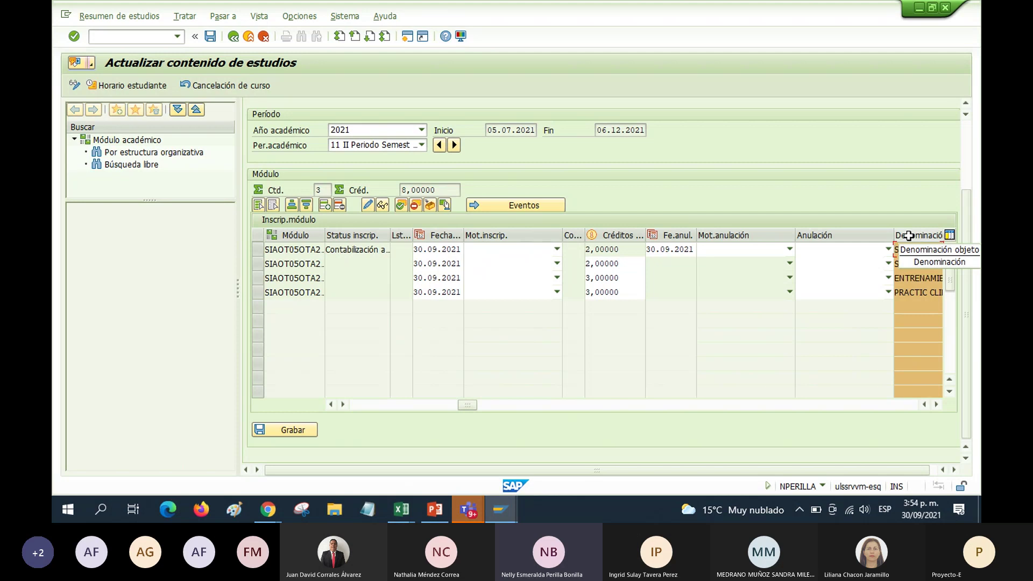
{"action": "left_click_drag", "start_coordinate": [909, 235], "coordinate": [474, 238]}
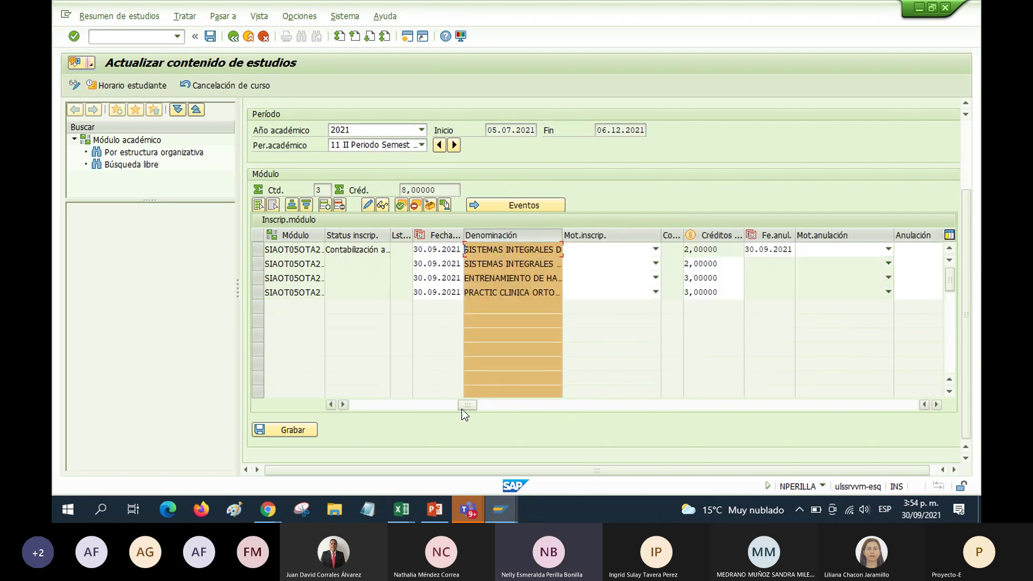
{"action": "left_click_drag", "start_coordinate": [462, 409], "coordinate": [352, 408]}
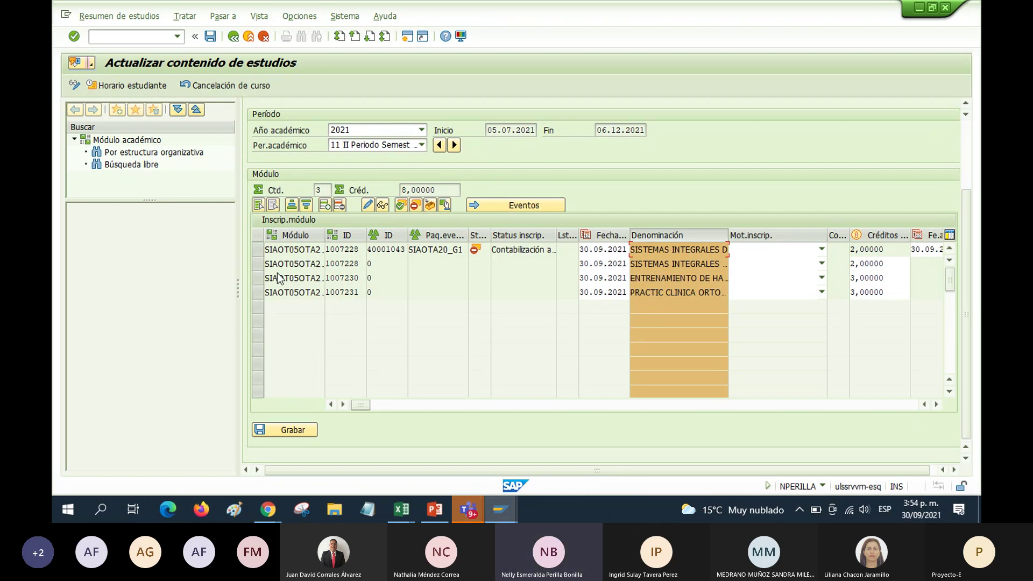
{"action": "left_click", "coordinate": [296, 264]}
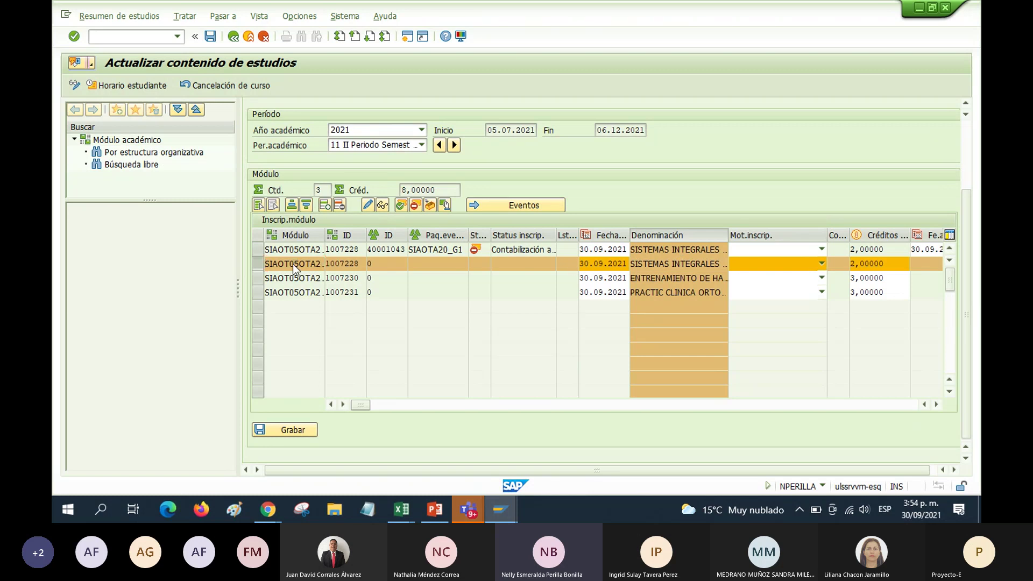
Open the duplicate 1007228 Sistemas Integrales enrollment and expand SIAOTA20_G1 to its Sede Chapinero event
{"action": "double_click", "coordinate": [293, 264]}
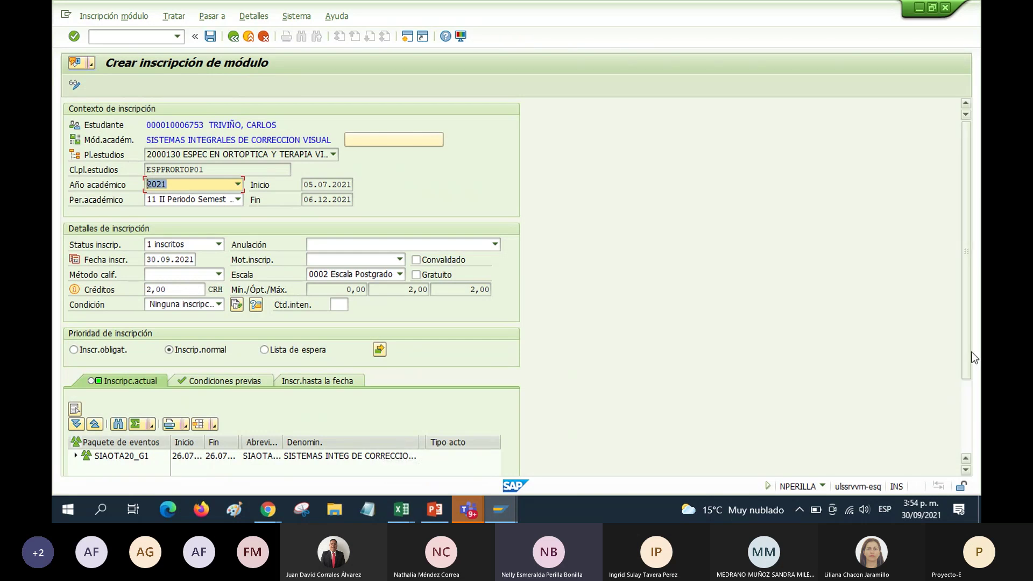
{"action": "left_click_drag", "start_coordinate": [973, 353], "coordinate": [976, 444]}
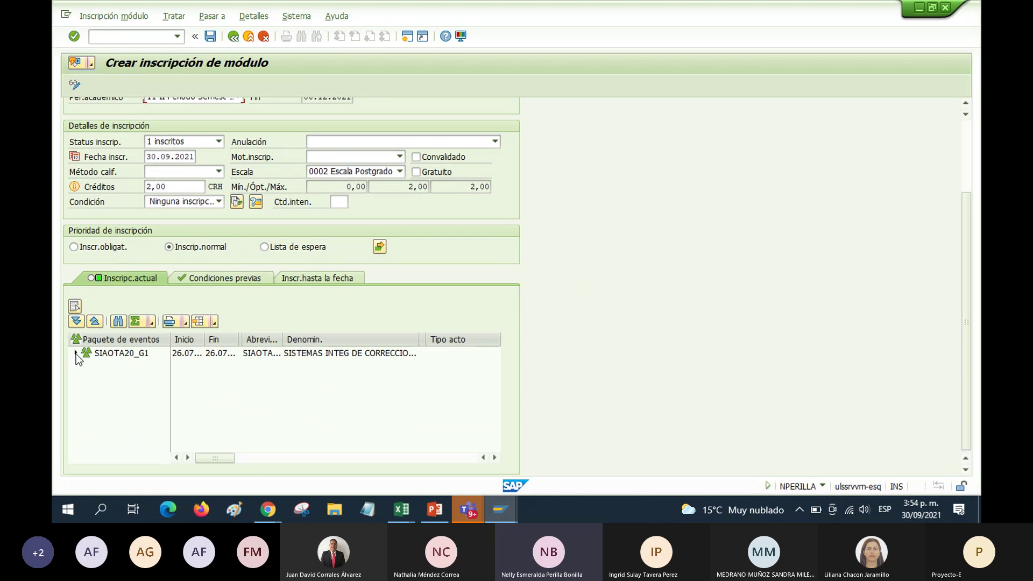
{"action": "left_click", "coordinate": [76, 355]}
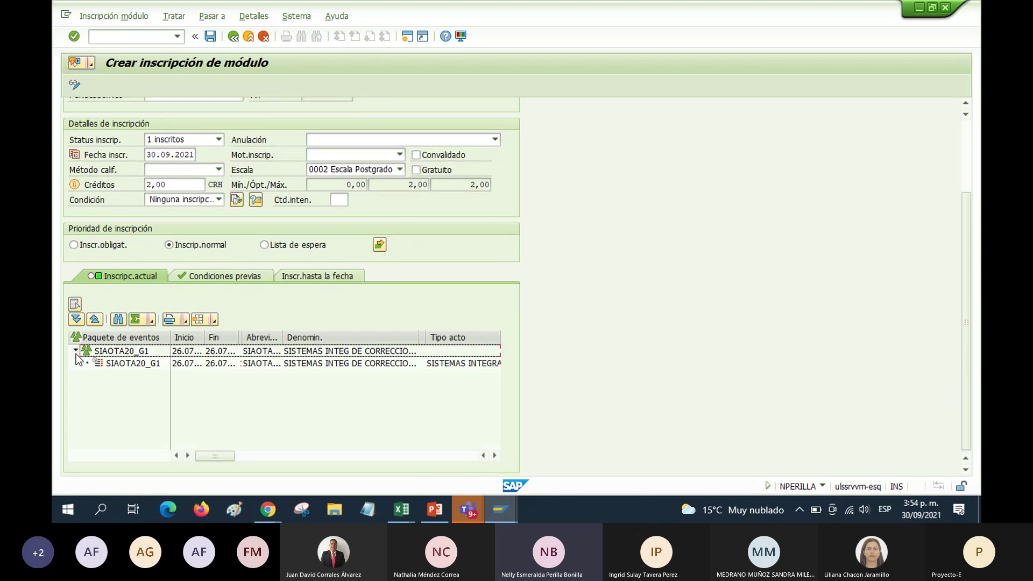
{"action": "left_click", "coordinate": [126, 364]}
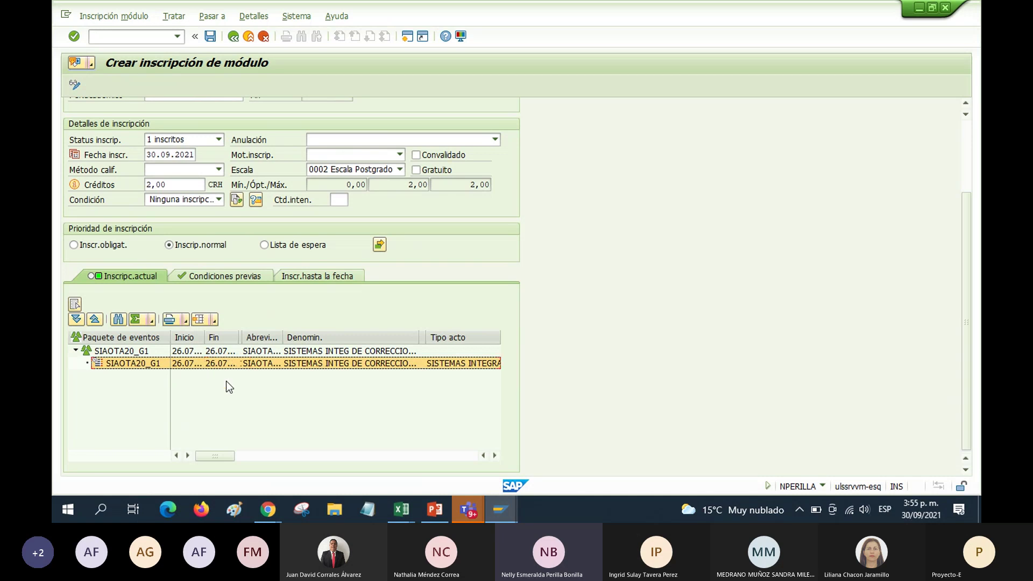
{"action": "left_click_drag", "start_coordinate": [210, 456], "coordinate": [235, 458]}
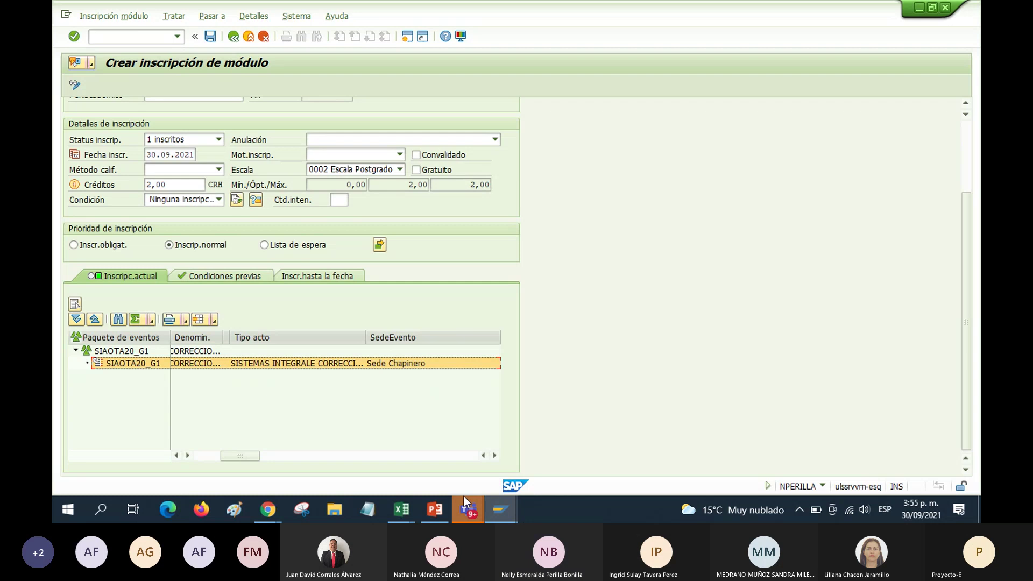
{"action": "mouse_move", "coordinate": [468, 516]}
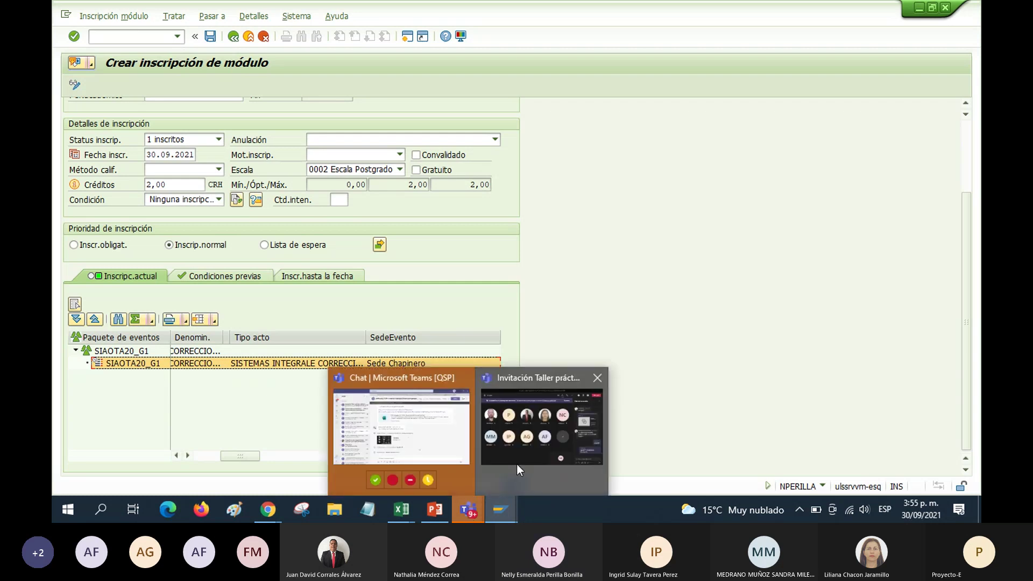
{"action": "mouse_move", "coordinate": [516, 463]}
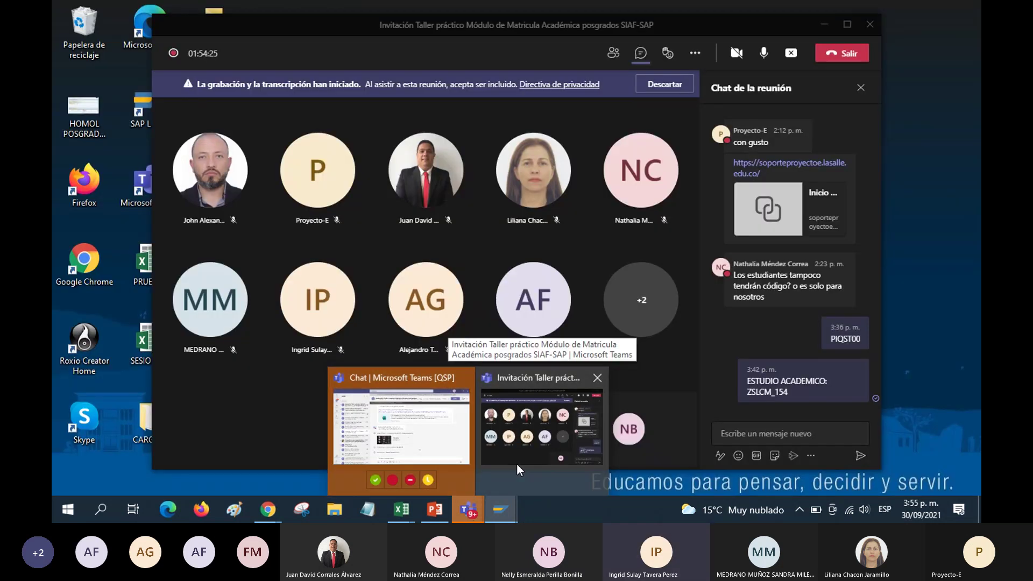
{"action": "mouse_move", "coordinate": [369, 452]}
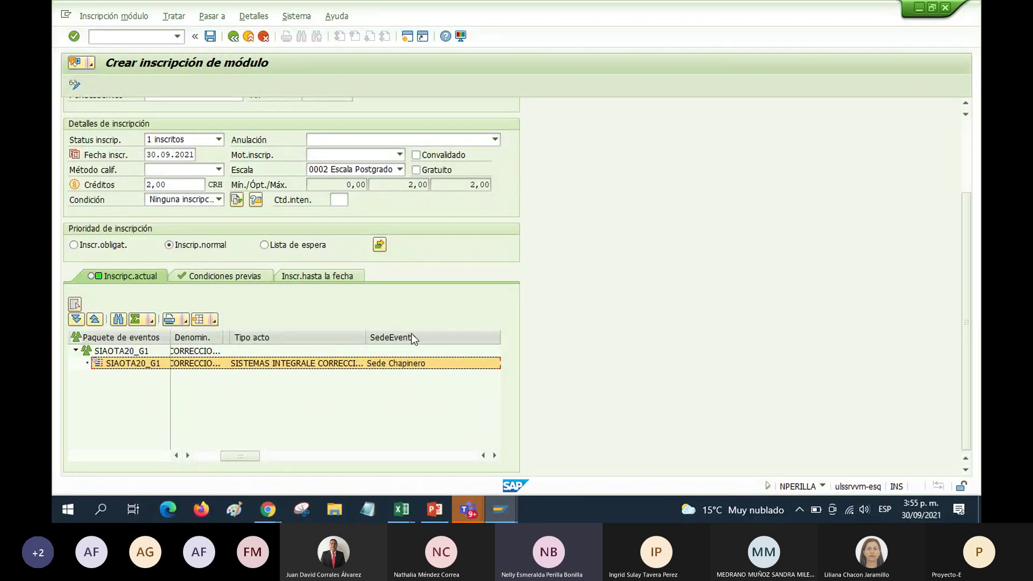
Widen the Máxima, Mínima and Plazas libres column headers in the event grid so their headings are readable
{"action": "left_click_drag", "start_coordinate": [247, 456], "coordinate": [314, 459]}
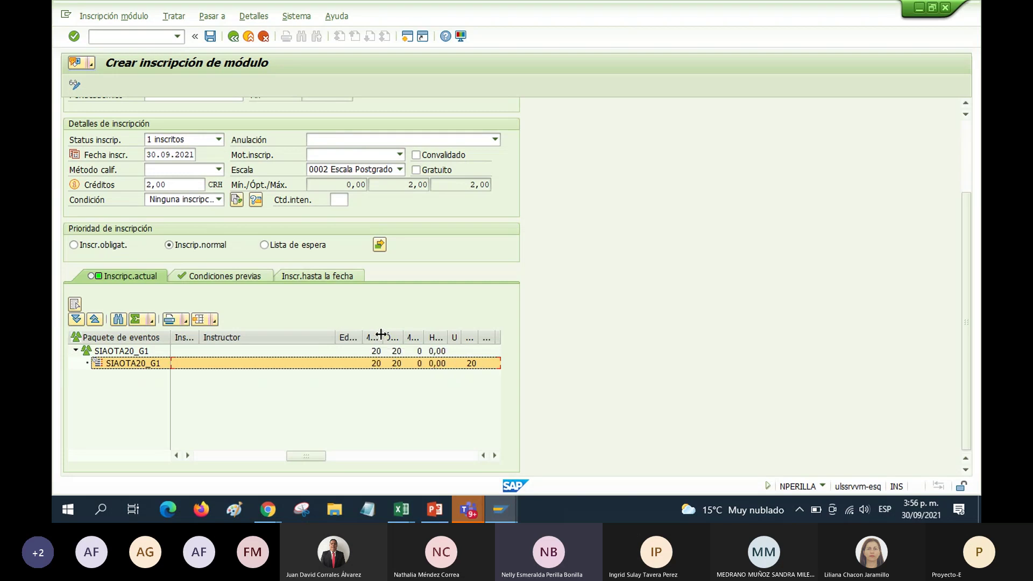
{"action": "left_click_drag", "start_coordinate": [383, 334], "coordinate": [399, 333]}
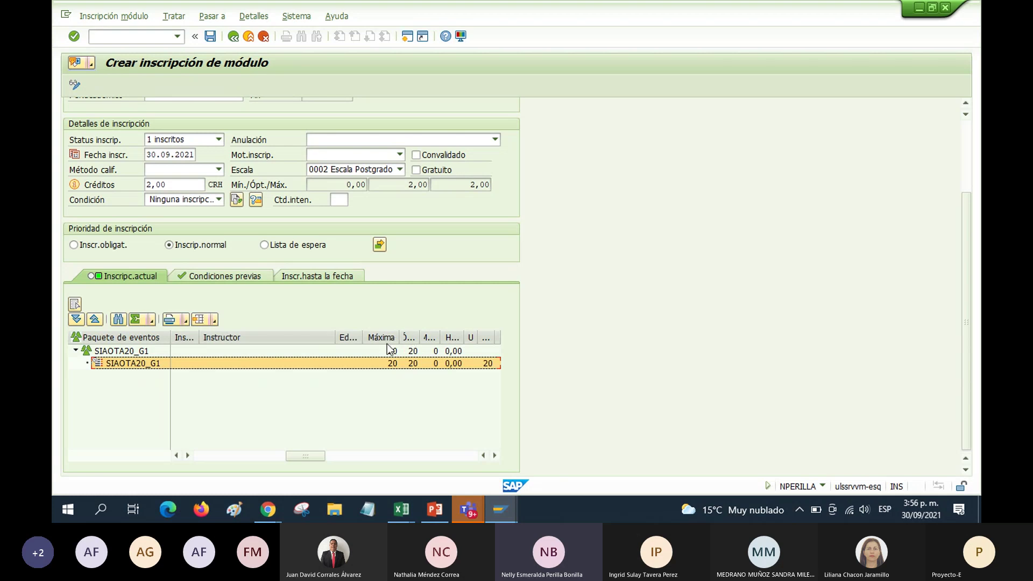
{"action": "left_click_drag", "start_coordinate": [398, 334], "coordinate": [419, 334]}
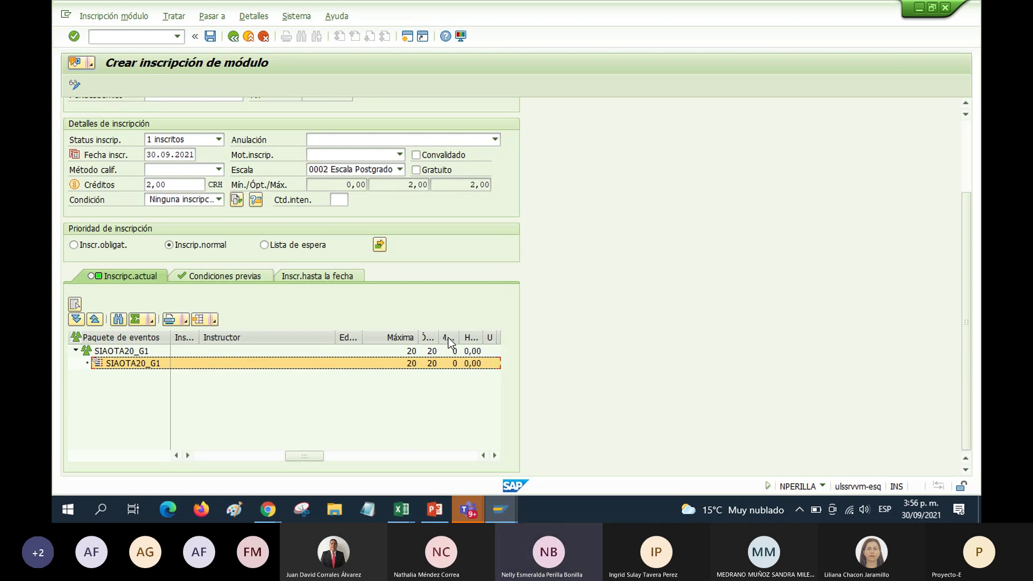
{"action": "left_click_drag", "start_coordinate": [459, 337], "coordinate": [487, 338]}
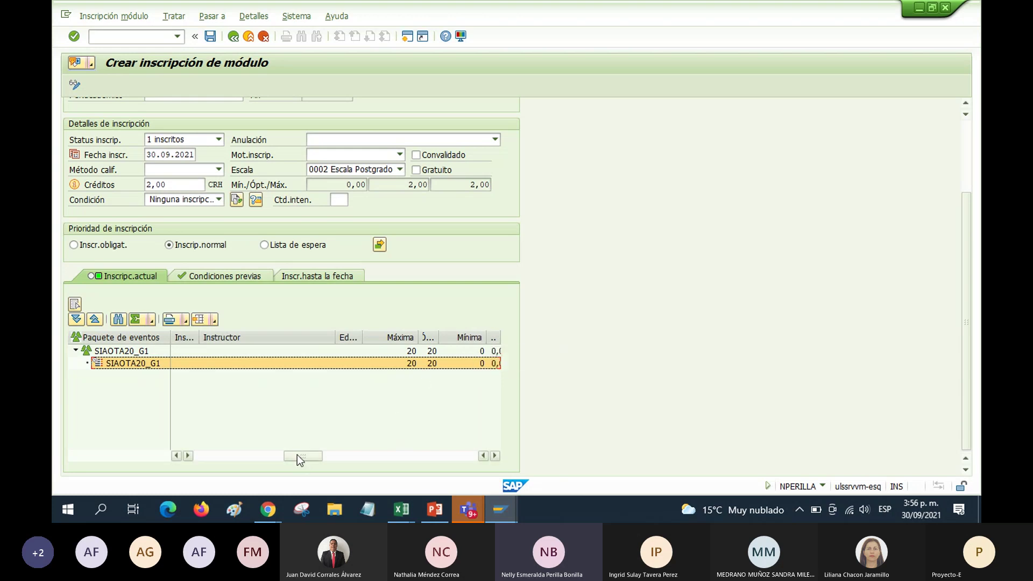
{"action": "left_click_drag", "start_coordinate": [300, 453], "coordinate": [331, 452]}
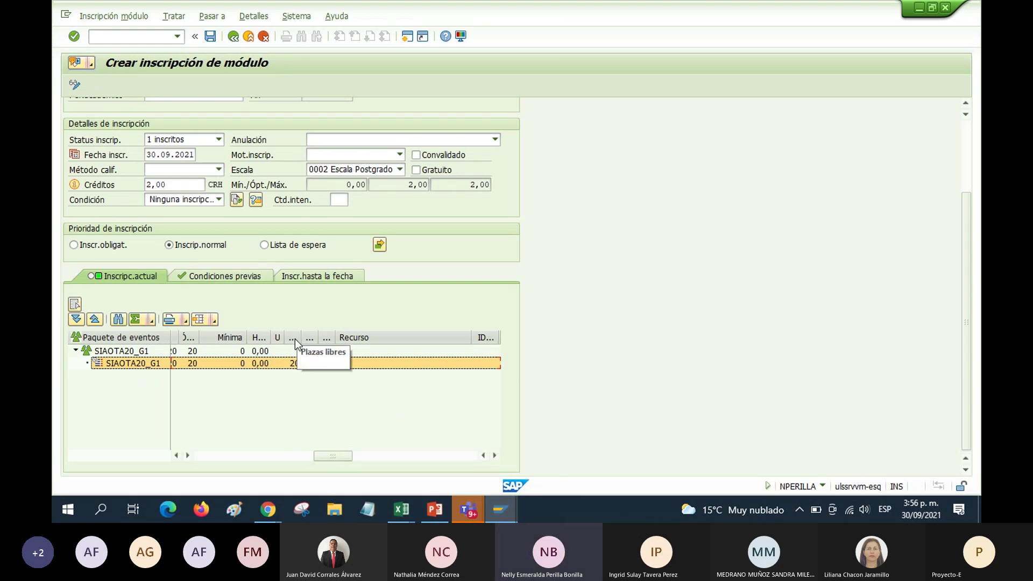
{"action": "left_click_drag", "start_coordinate": [301, 337], "coordinate": [323, 337]}
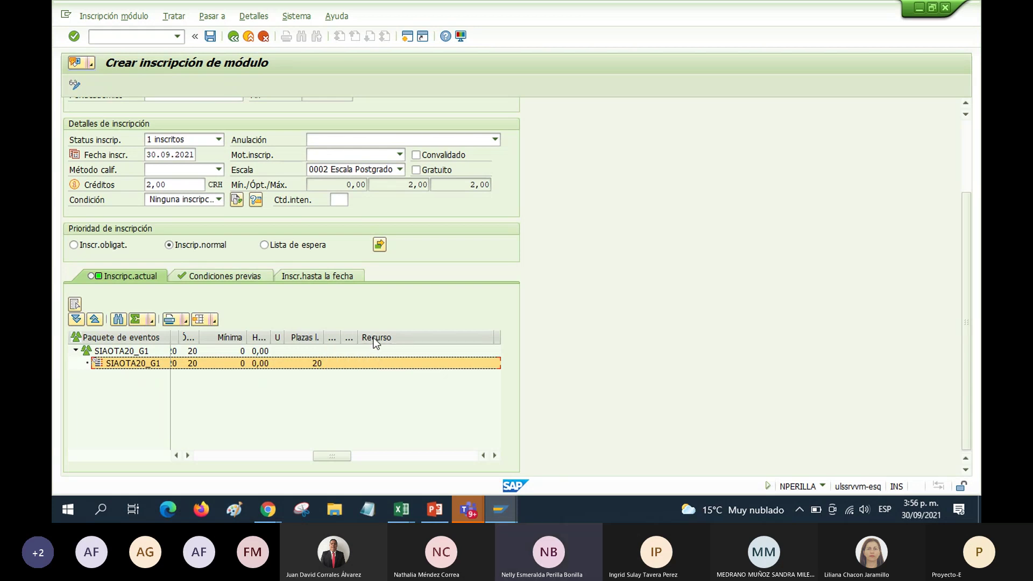
{"action": "left_click_drag", "start_coordinate": [335, 455], "coordinate": [366, 455]}
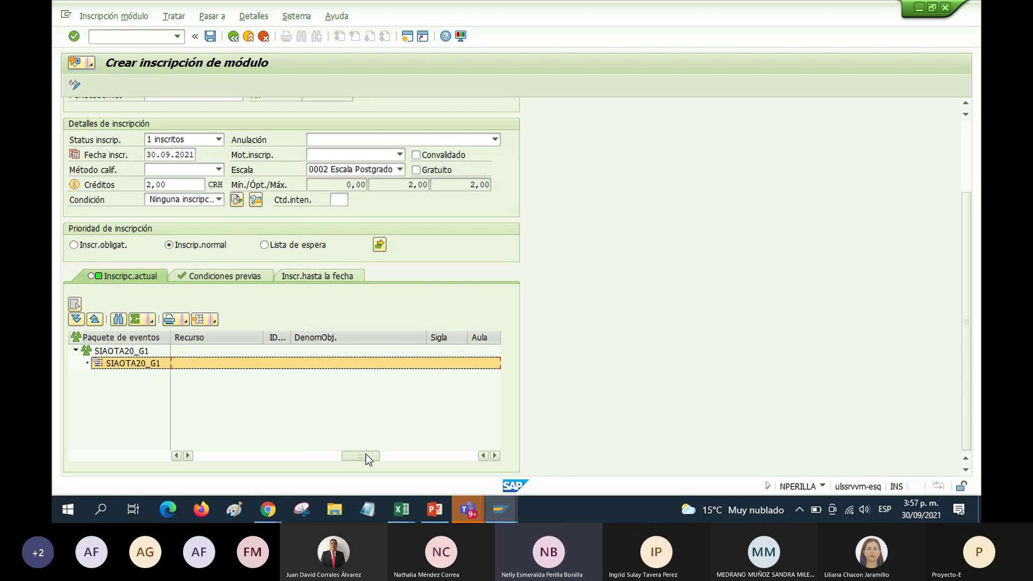
{"action": "left_click_drag", "start_coordinate": [366, 455], "coordinate": [384, 453]}
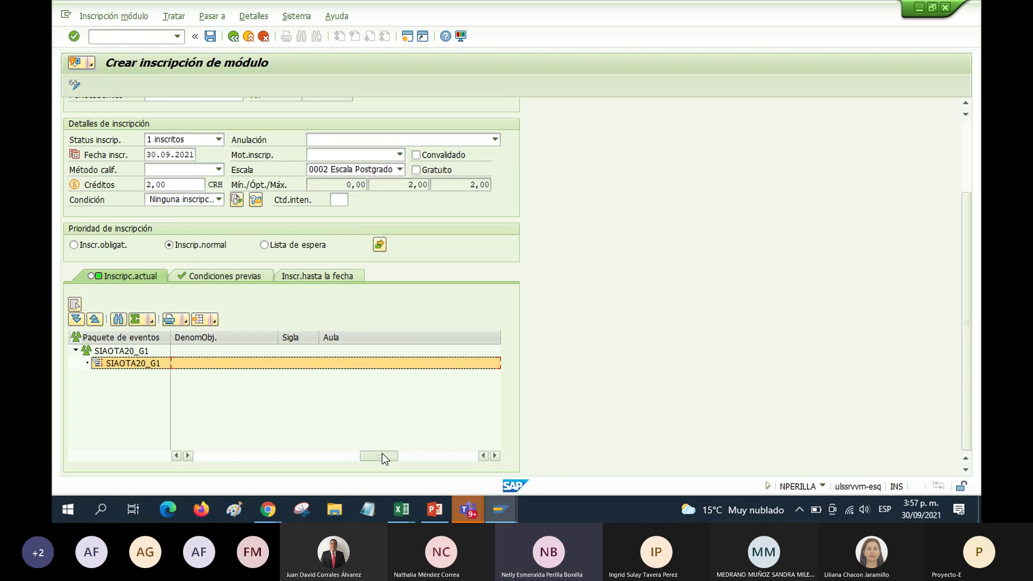
{"action": "left_click_drag", "start_coordinate": [383, 453], "coordinate": [418, 454]}
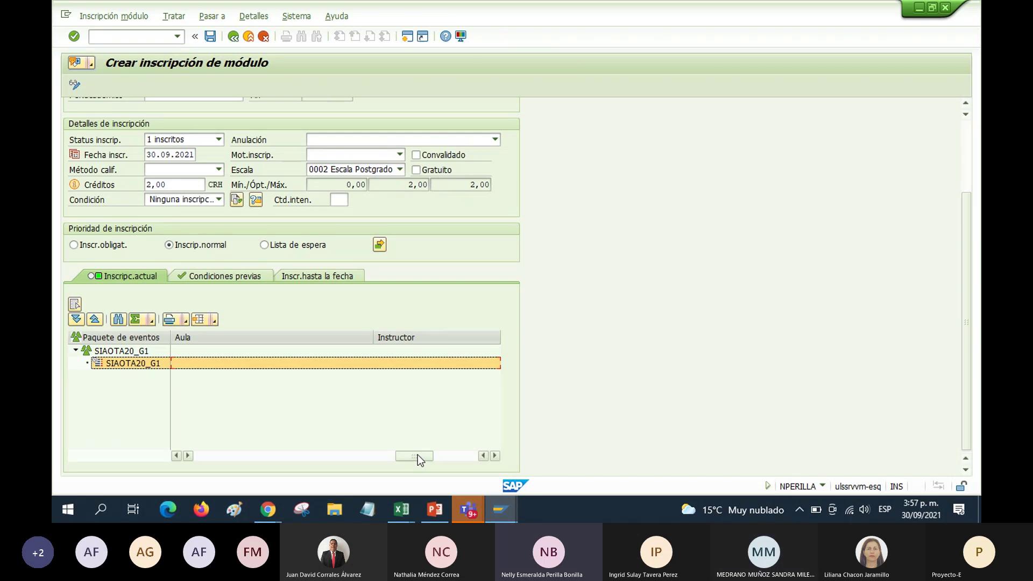
{"action": "left_click_drag", "start_coordinate": [418, 454], "coordinate": [373, 462]}
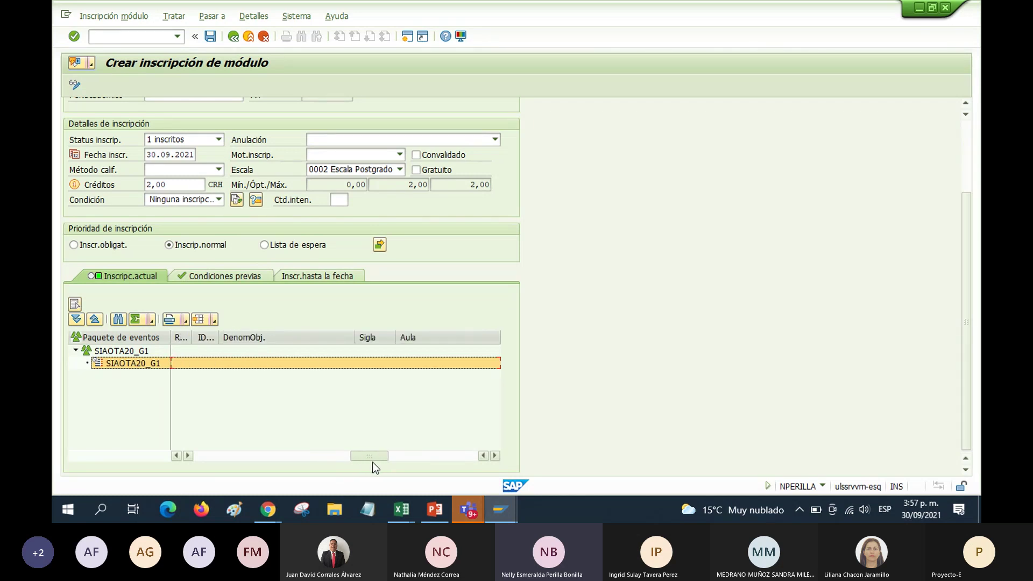
{"action": "left_click_drag", "start_coordinate": [373, 457], "coordinate": [463, 454]}
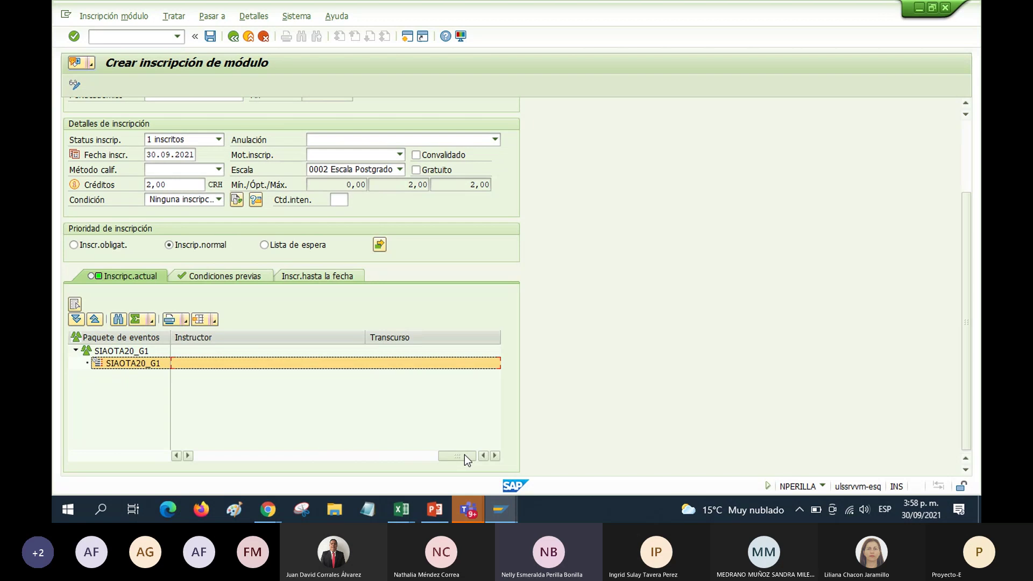
{"action": "left_click_drag", "start_coordinate": [464, 455], "coordinate": [199, 455]}
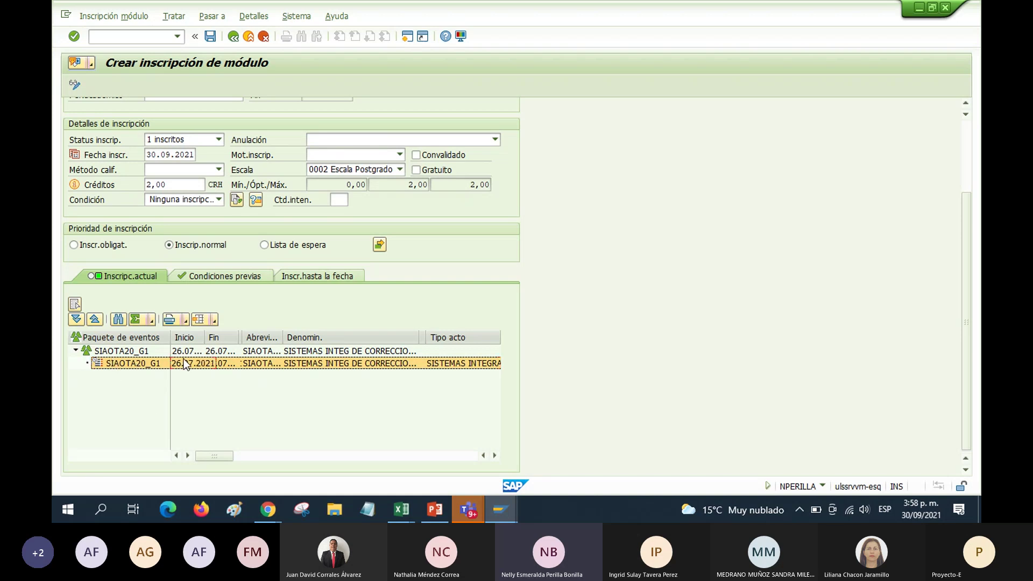
Save the 2-credit Sistemas Integrales enrollment in SIAOTA20_G1 and return to Actualizar contenido de estudios
{"action": "left_click", "coordinate": [74, 351]}
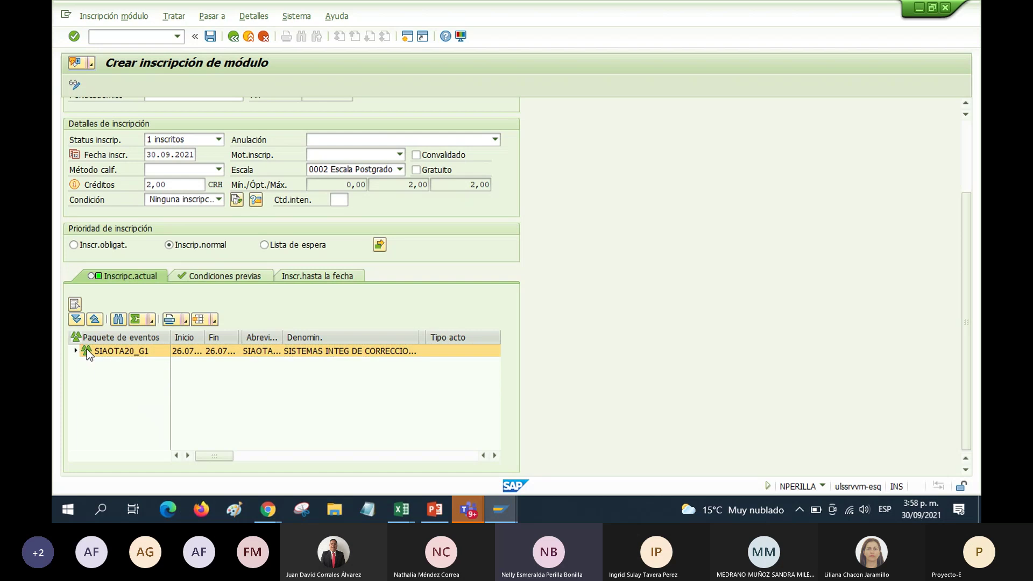
{"action": "left_click", "coordinate": [210, 37]}
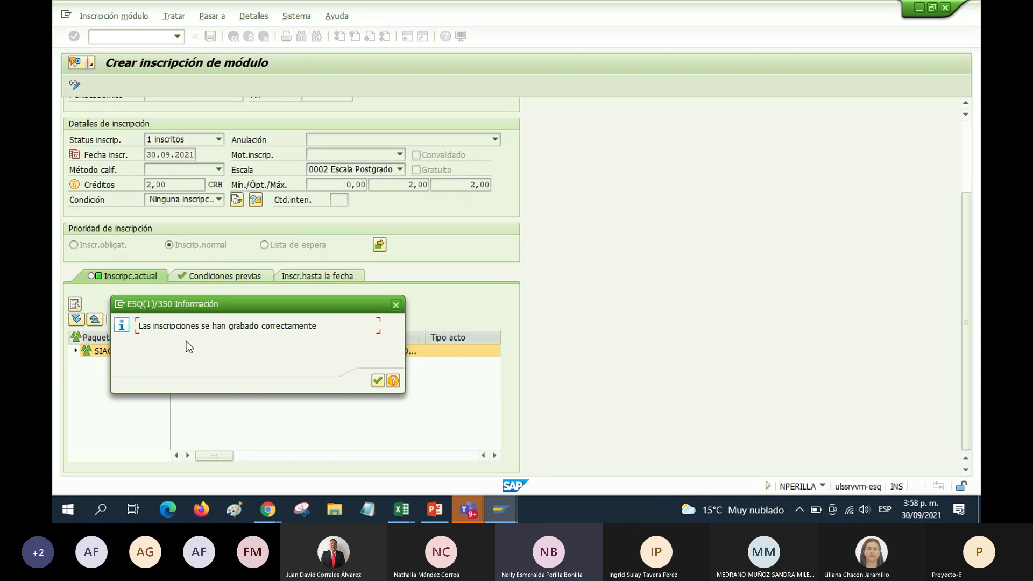
{"action": "left_click", "coordinate": [378, 381]}
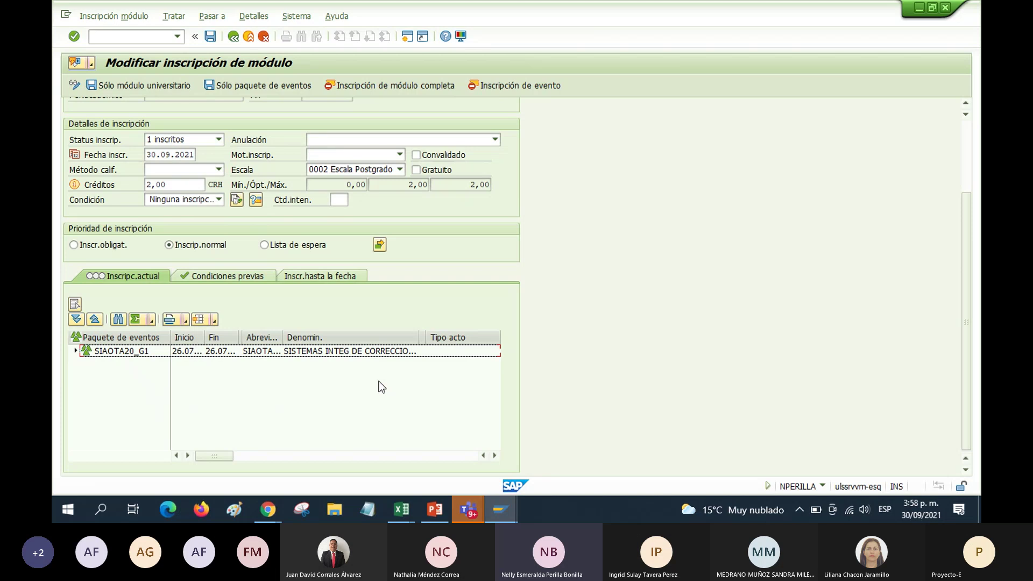
{"action": "left_click", "coordinate": [233, 37]}
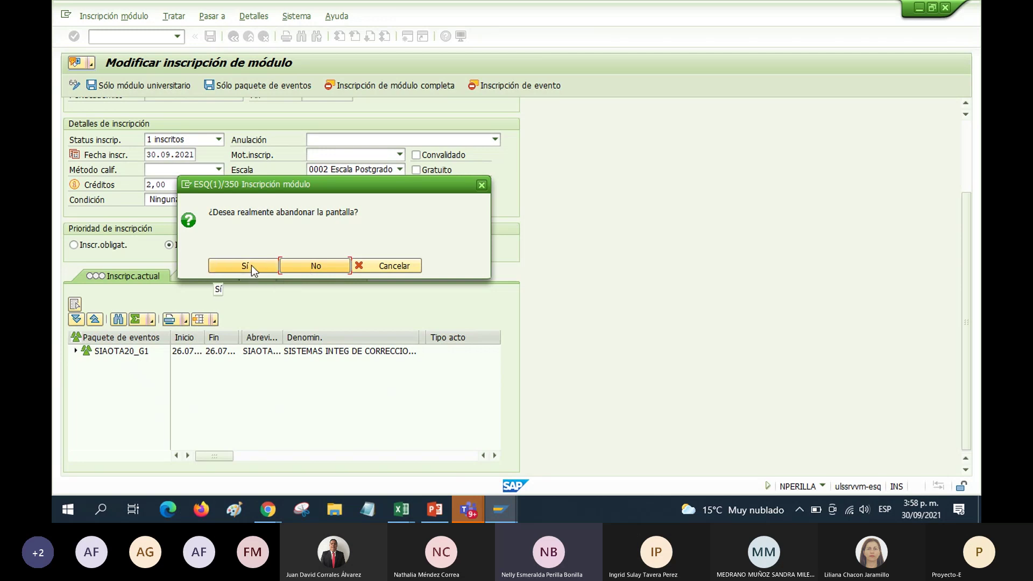
{"action": "left_click", "coordinate": [244, 265]}
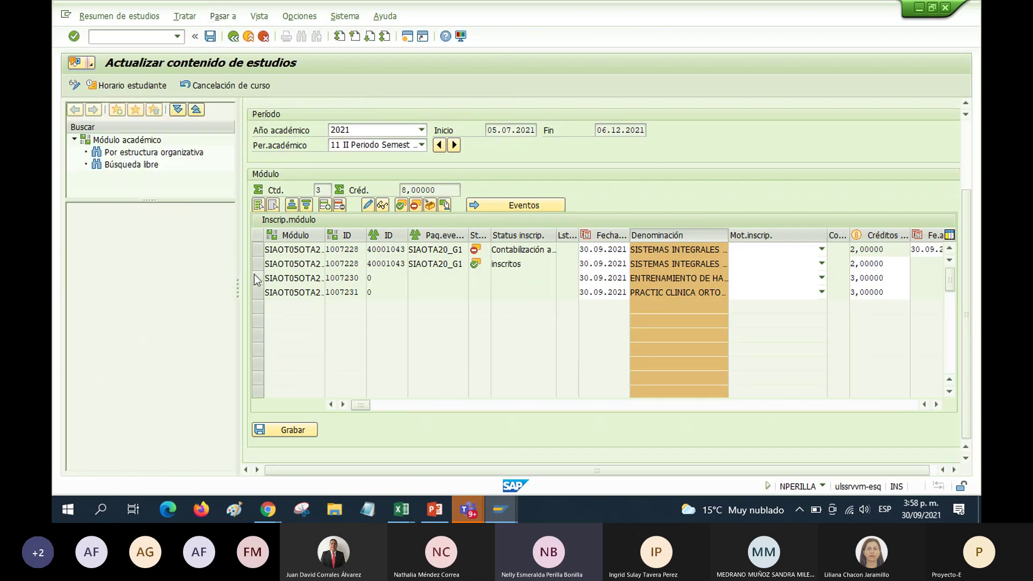
Open the ENTRENAMIENTO DE HABILIDADES VISUALES module enrollment and select the SIAOTA22_G1 event
{"action": "left_click", "coordinate": [258, 279]}
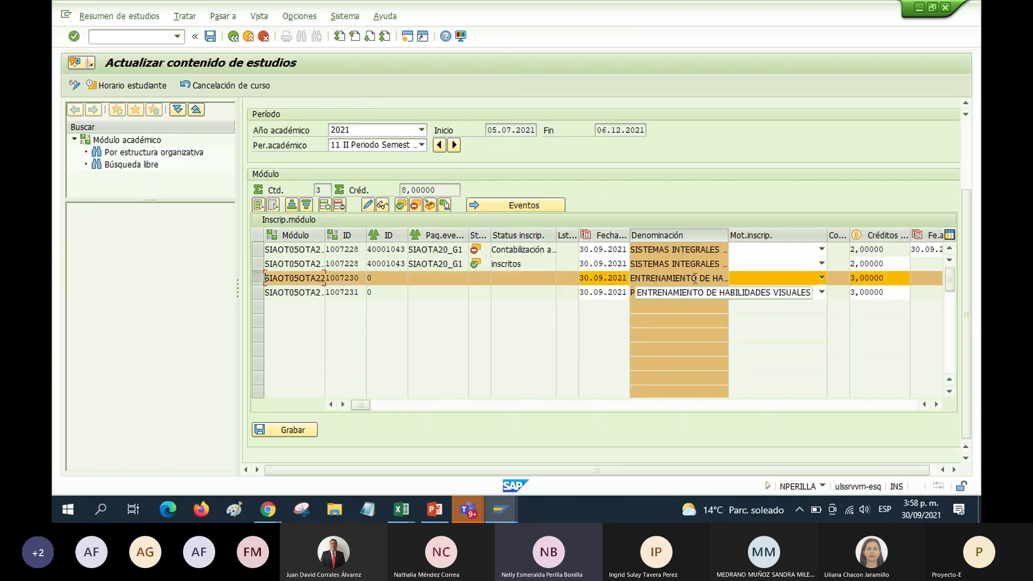
{"action": "double_click", "coordinate": [308, 277]}
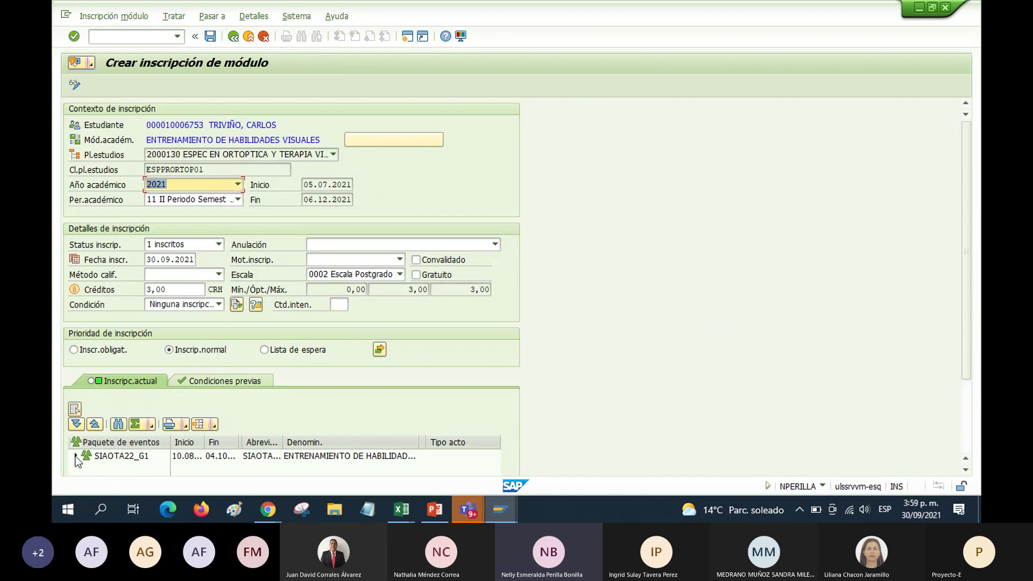
{"action": "left_click", "coordinate": [73, 457]}
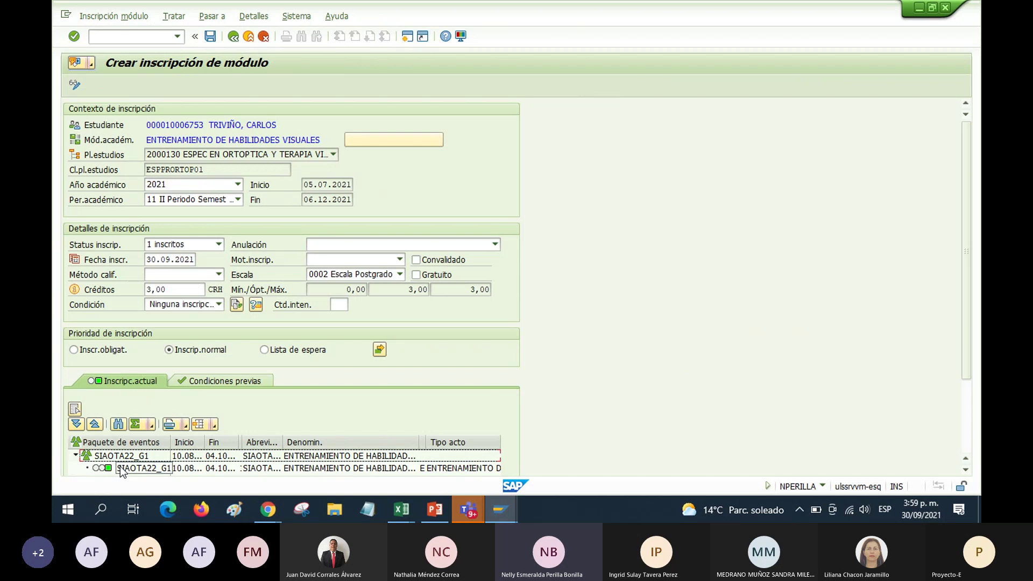
{"action": "left_click", "coordinate": [117, 467]}
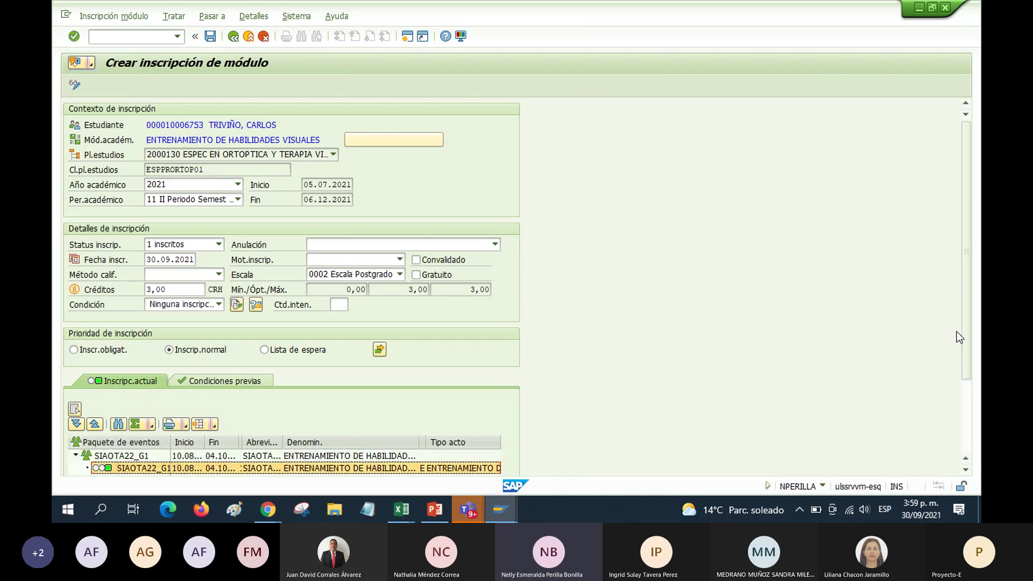
{"action": "scroll", "coordinate": [968, 337], "scroll_direction": "down", "scroll_amount": 3}
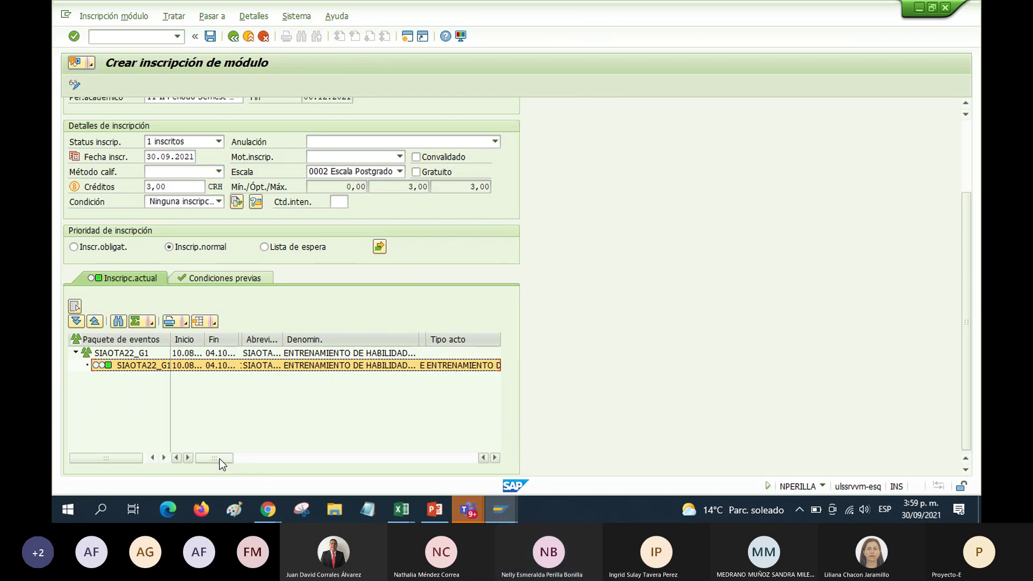
{"action": "left_click_drag", "start_coordinate": [219, 459], "coordinate": [474, 469]}
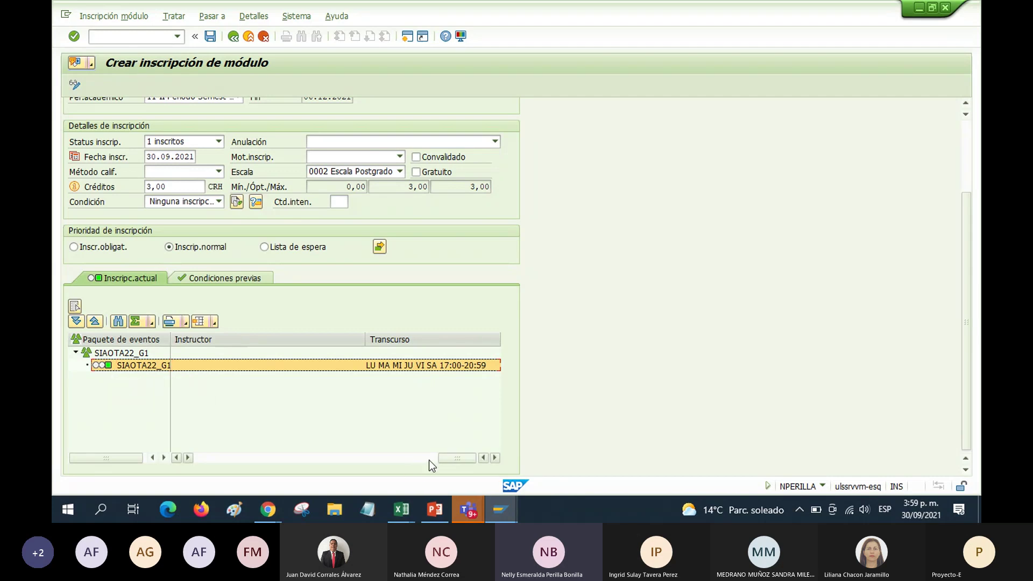
{"action": "left_click_drag", "start_coordinate": [449, 458], "coordinate": [191, 453]}
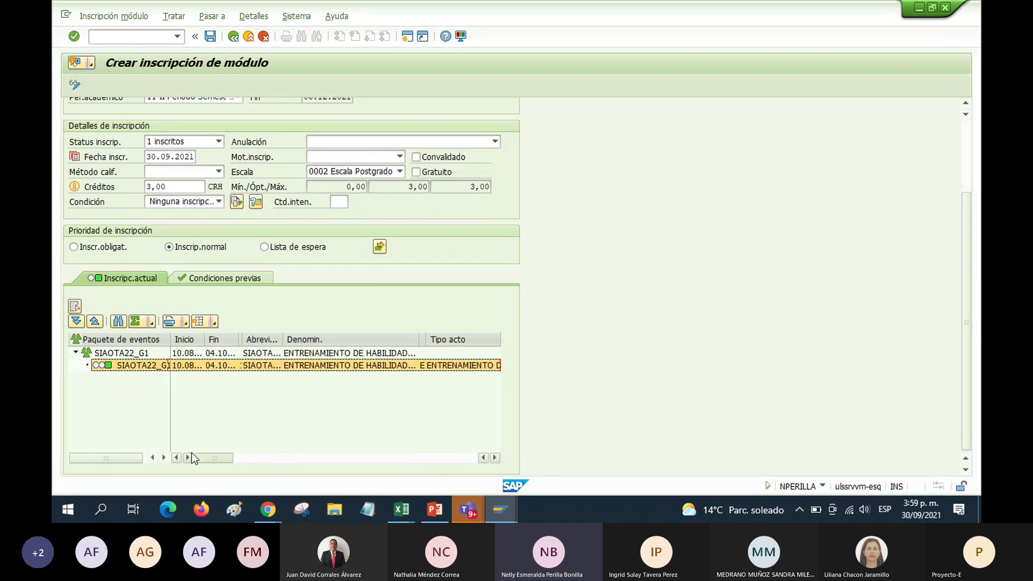
{"action": "left_click", "coordinate": [76, 352]}
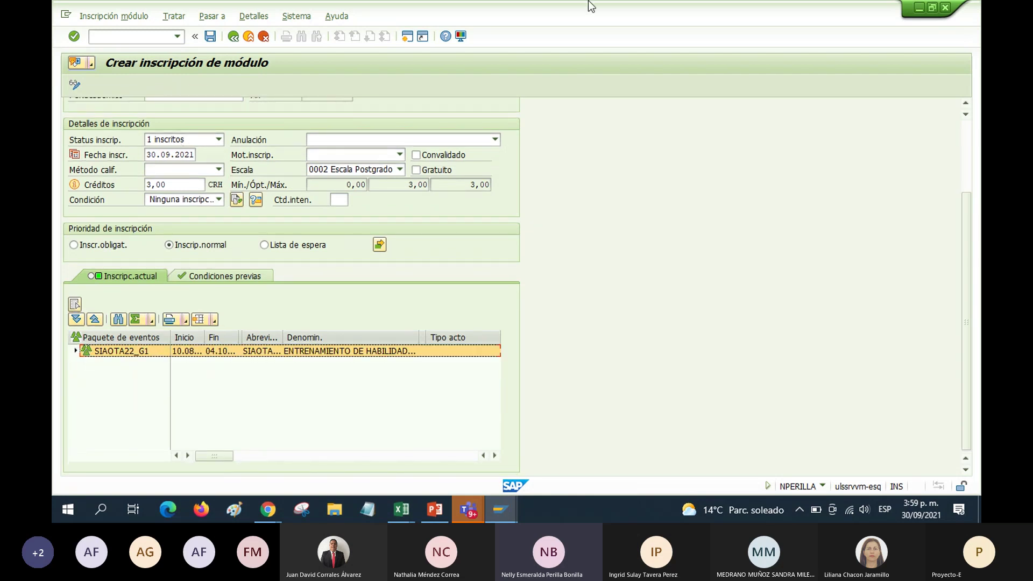
Save the SIAOTA22_G1 enrollment, return to the overview, and select the clinical practice module row
{"action": "left_click", "coordinate": [220, 169]}
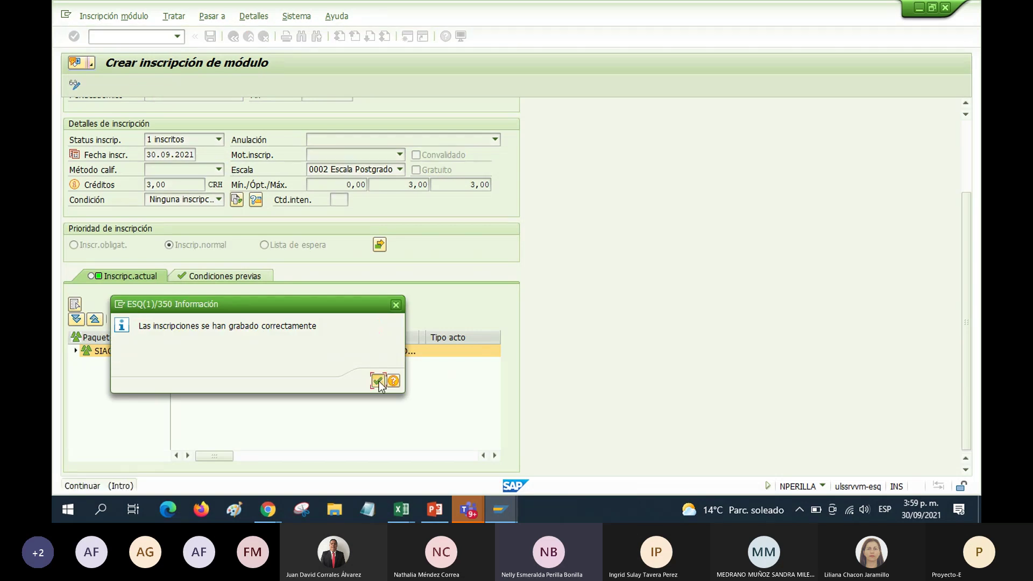
{"action": "left_click", "coordinate": [378, 380]}
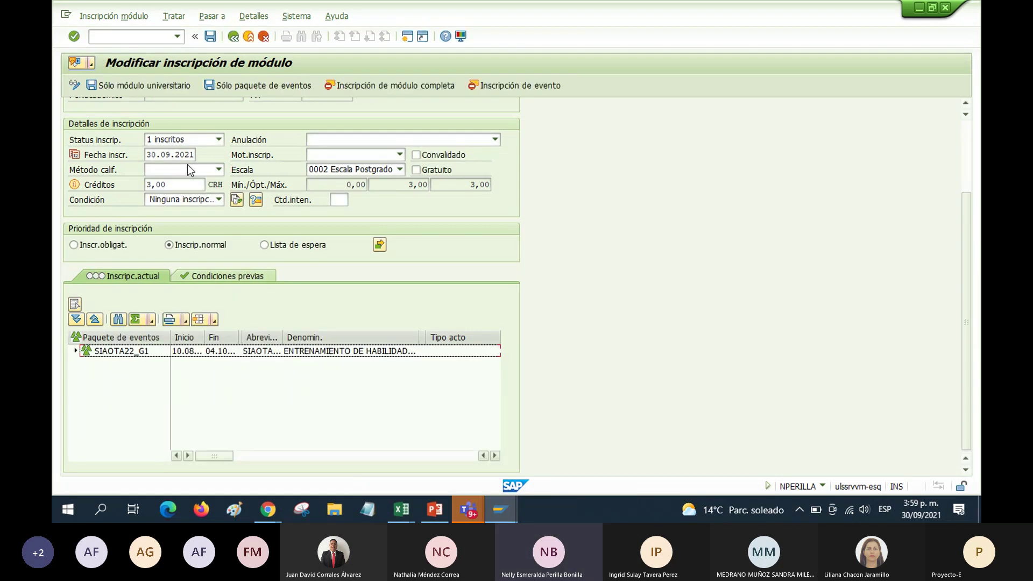
{"action": "left_click", "coordinate": [233, 37]}
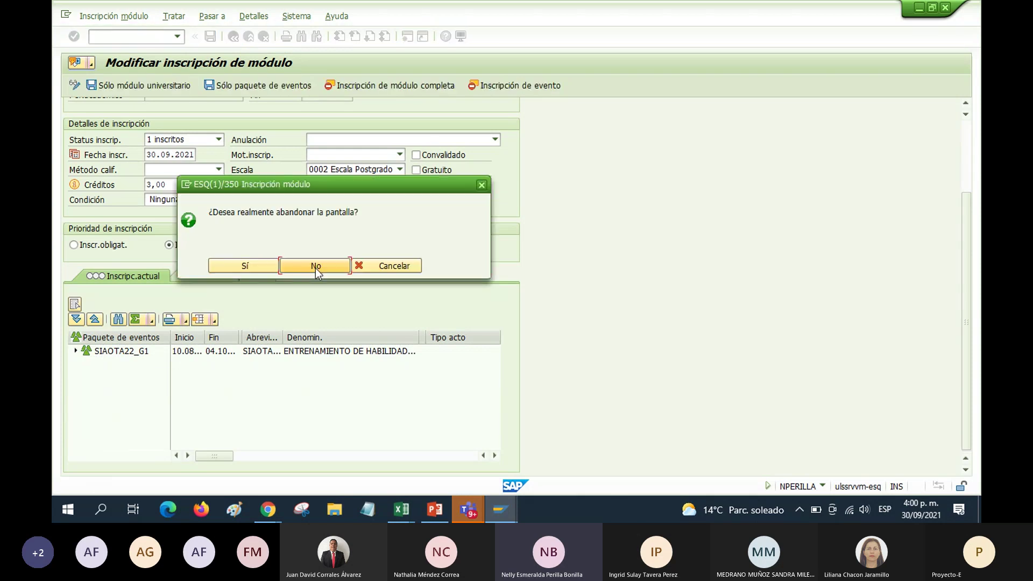
{"action": "left_click", "coordinate": [245, 266]}
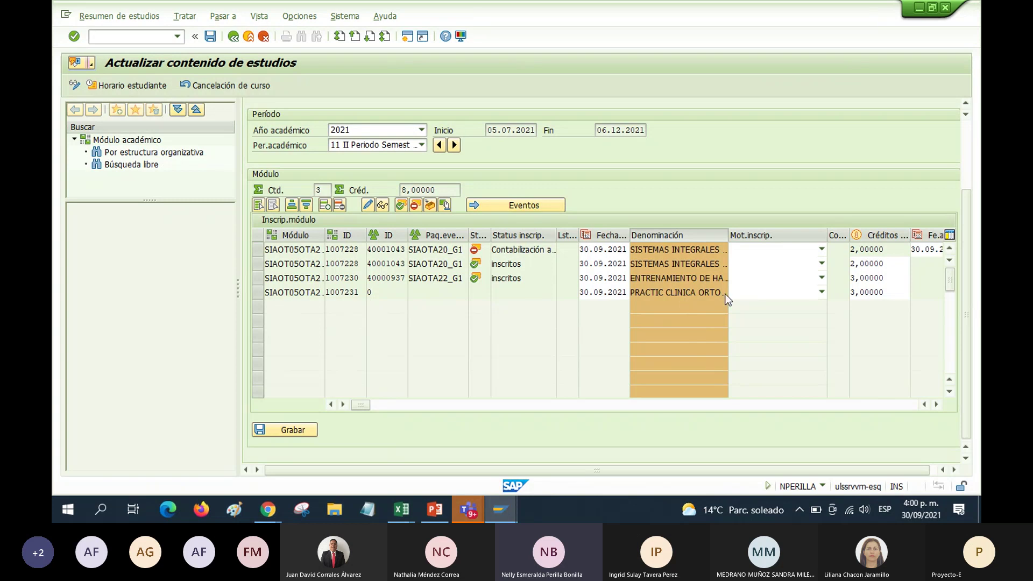
{"action": "left_click", "coordinate": [264, 293]}
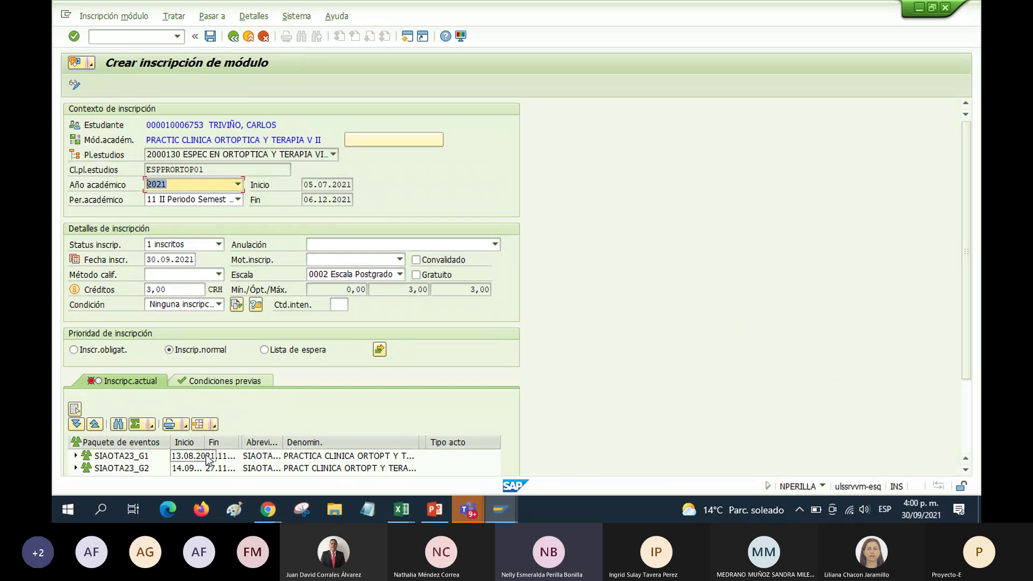
Choose the SIAOTA23_G1 event for the clinical practice module and check its venue and dates
{"action": "scroll", "coordinate": [207, 459], "scroll_direction": "down", "scroll_amount": 3}
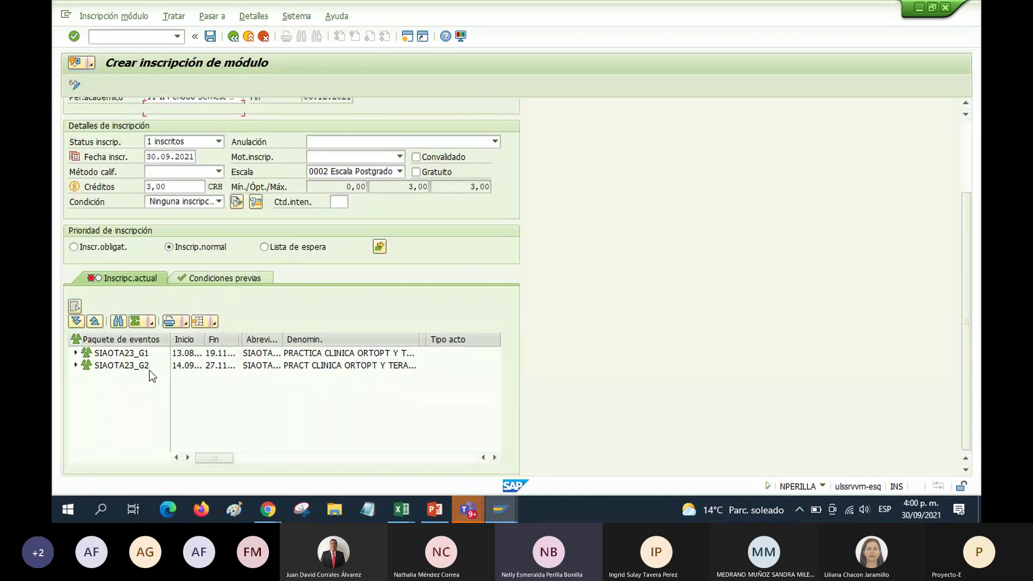
{"action": "left_click", "coordinate": [75, 353]}
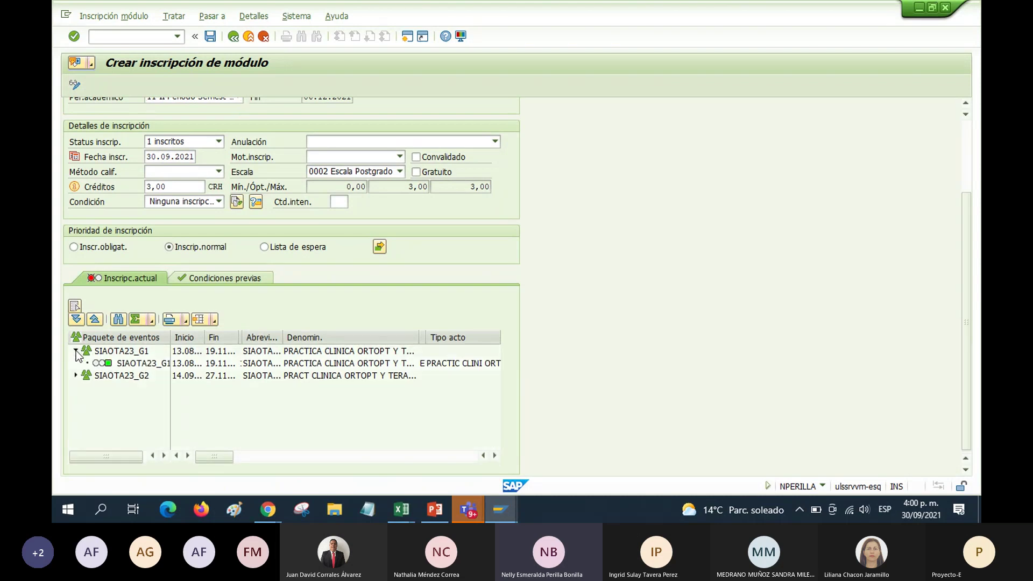
{"action": "left_click", "coordinate": [128, 364]}
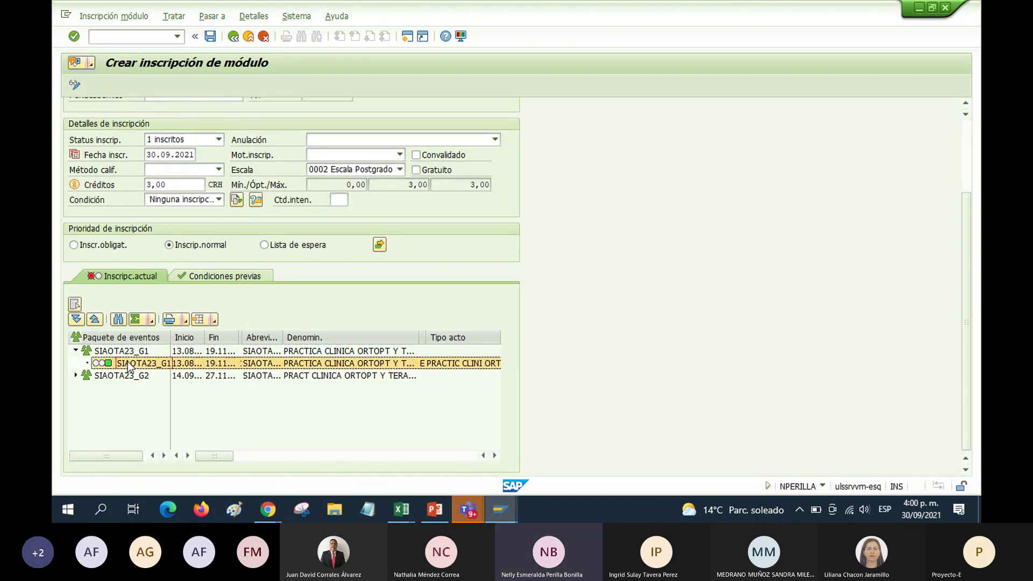
{"action": "left_click", "coordinate": [243, 457]}
{"action": "left_click", "coordinate": [243, 457]}
{"action": "left_click", "coordinate": [204, 454]}
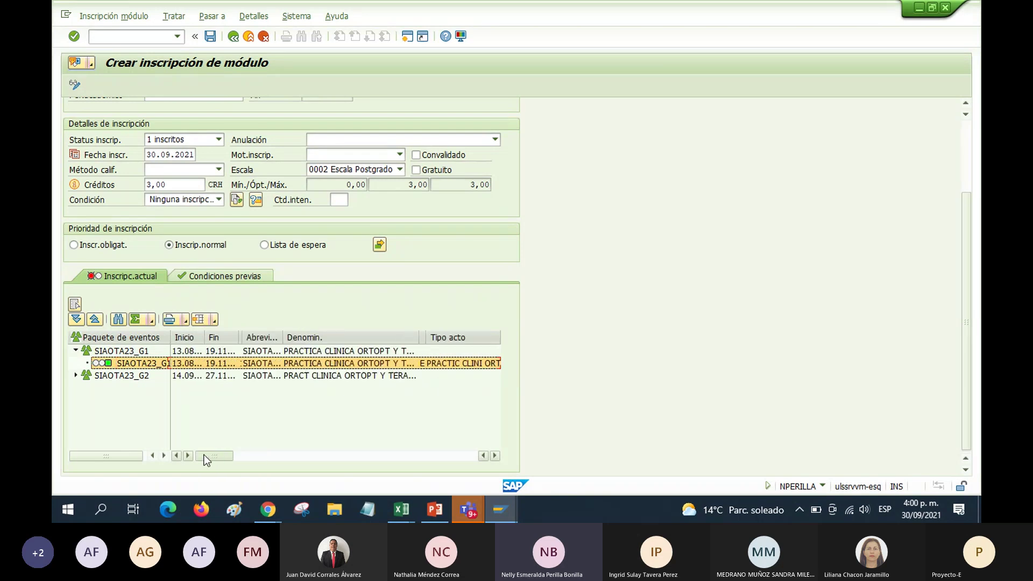
{"action": "left_click", "coordinate": [247, 454]}
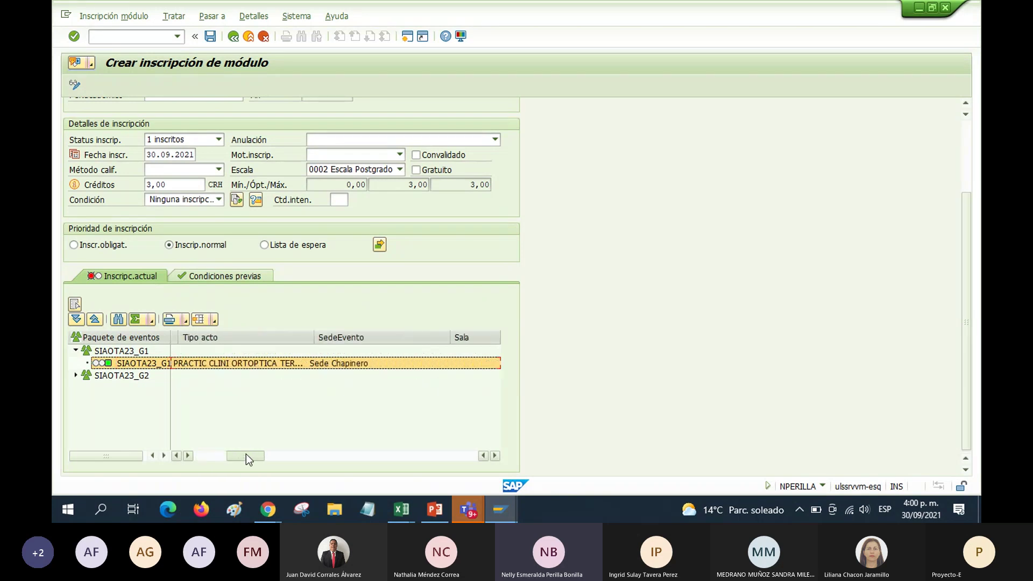
{"action": "left_click_drag", "start_coordinate": [246, 454], "coordinate": [457, 452]}
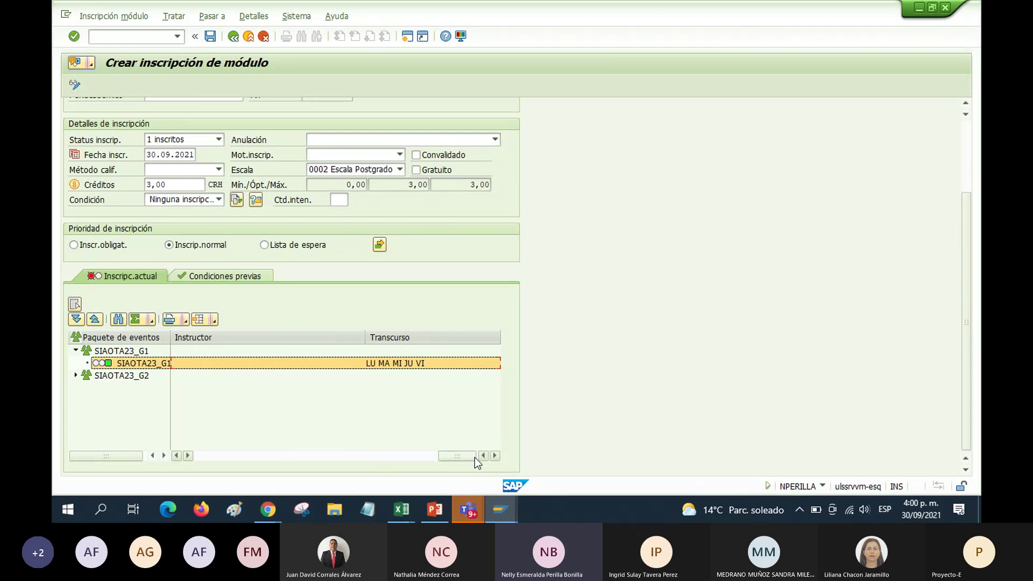
{"action": "left_click_drag", "start_coordinate": [470, 456], "coordinate": [199, 452]}
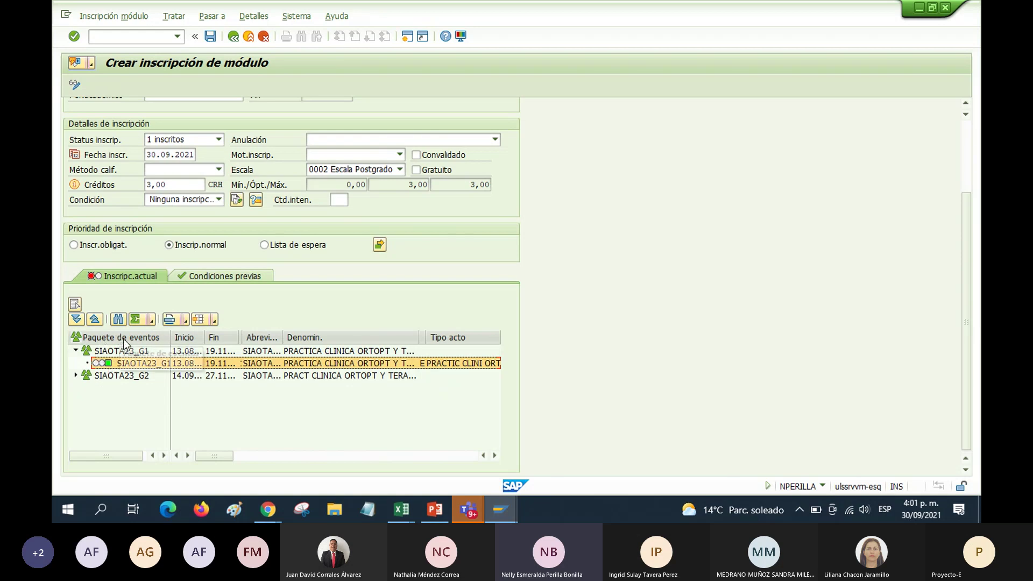
{"action": "left_click", "coordinate": [127, 367]}
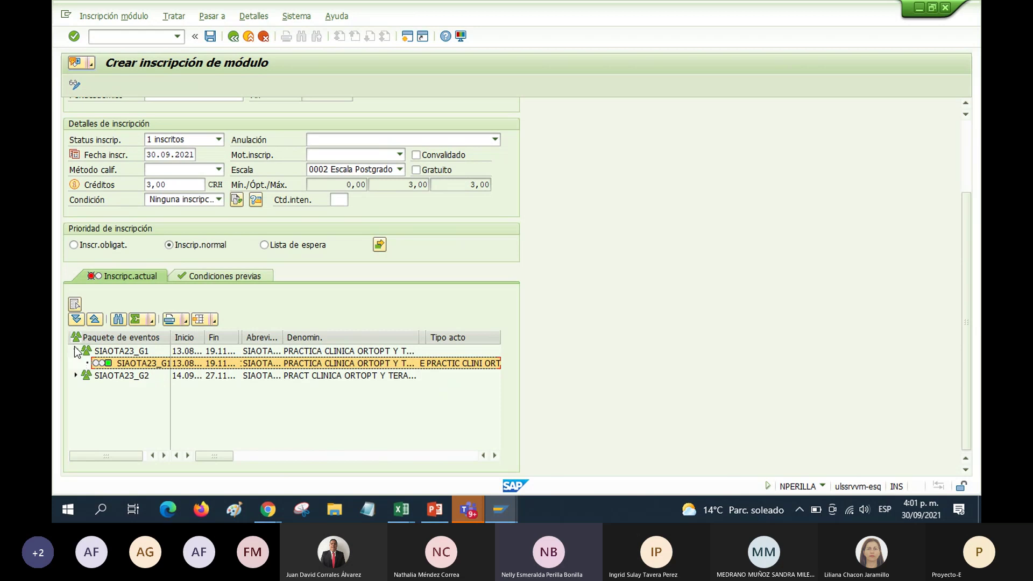
Compare the SIAOTA23_G2 event's columns and select the SIAOTA23_G2 event package instead
{"action": "left_click", "coordinate": [75, 351]}
{"action": "left_click", "coordinate": [76, 364]}
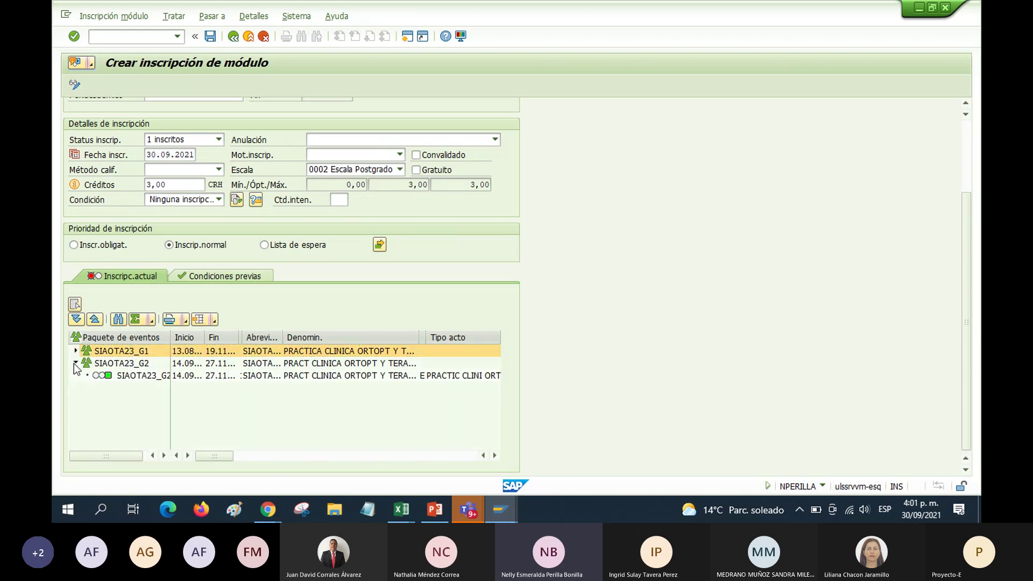
{"action": "left_click", "coordinate": [95, 376]}
{"action": "left_click_drag", "start_coordinate": [208, 456], "coordinate": [465, 461]}
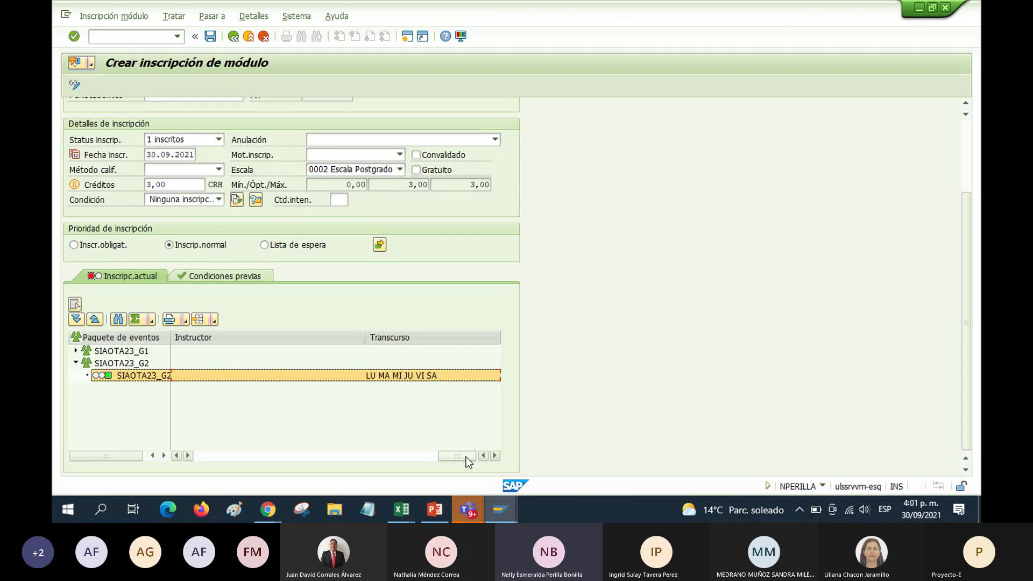
{"action": "left_click_drag", "start_coordinate": [466, 456], "coordinate": [86, 387]}
{"action": "left_click", "coordinate": [76, 362]}
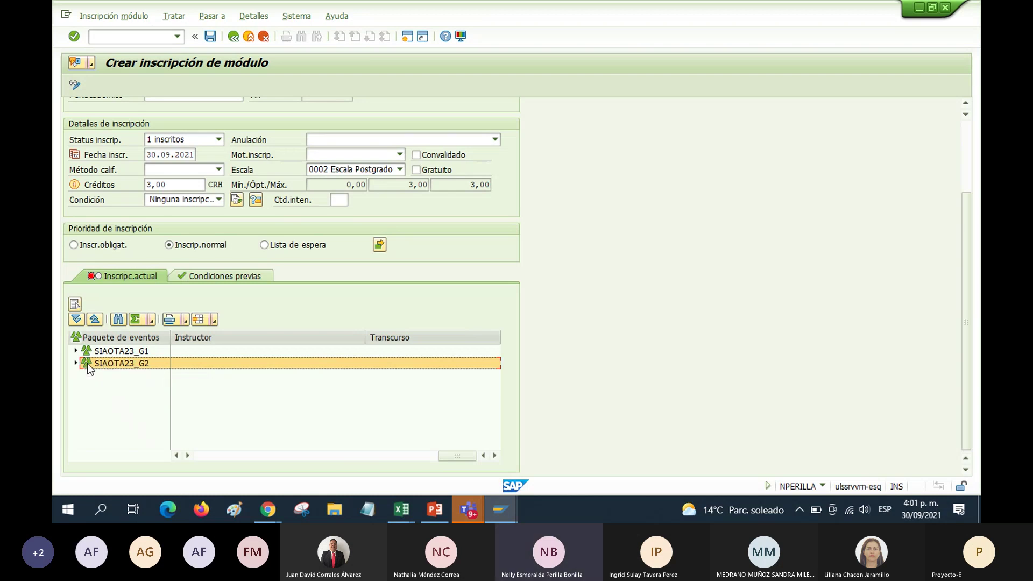
Save the SIAOTA23_G2 enrollment, producing the credits-exceed-payment error in the message log
{"action": "left_click", "coordinate": [210, 37]}
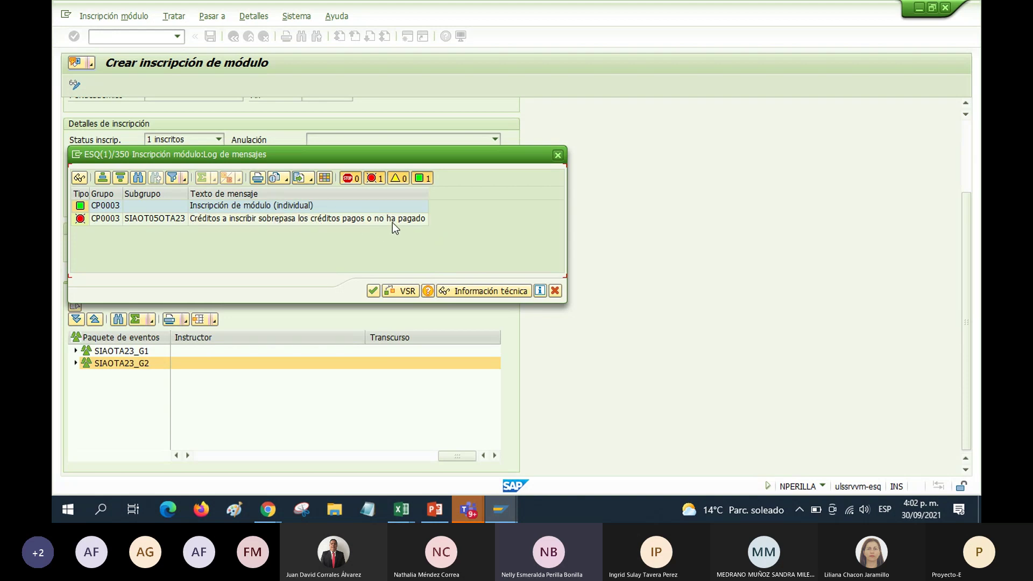
Dismiss the error log and cancellation notice, leave the enrollment screens, and open Resumen de trabajos académicos
{"action": "left_click", "coordinate": [556, 291]}
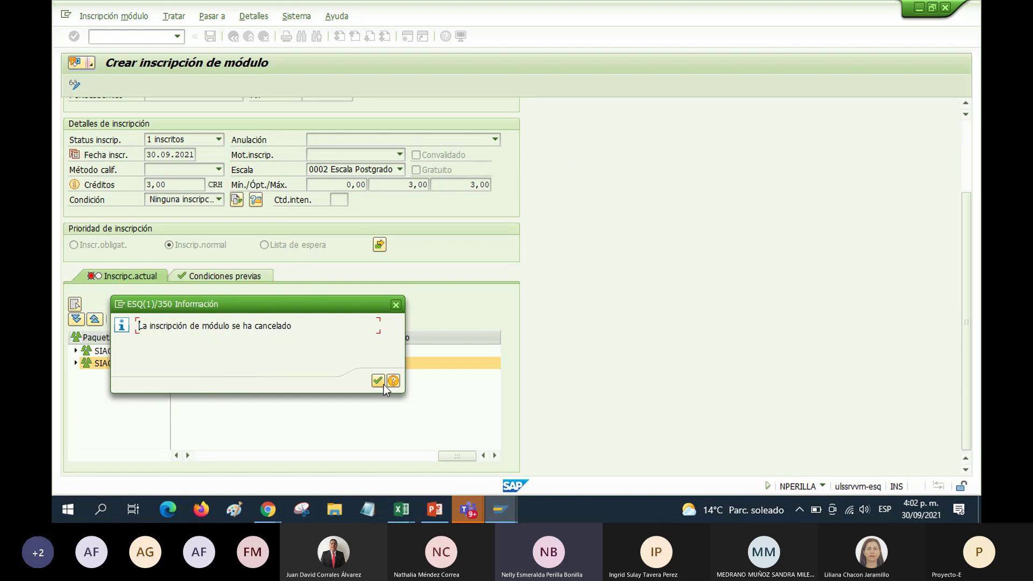
{"action": "left_click", "coordinate": [377, 380]}
{"action": "left_click", "coordinate": [233, 36]}
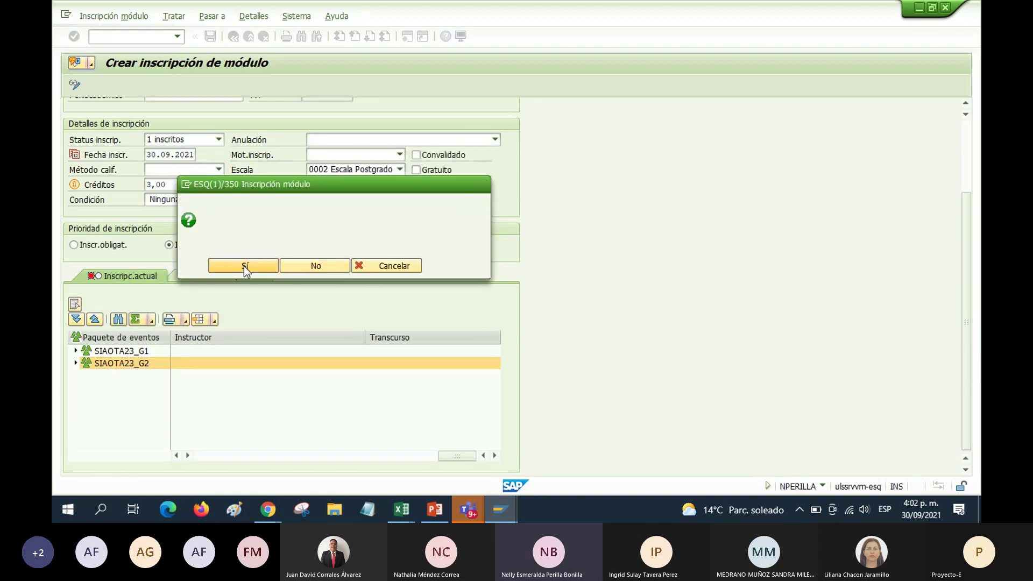
{"action": "left_click", "coordinate": [244, 266]}
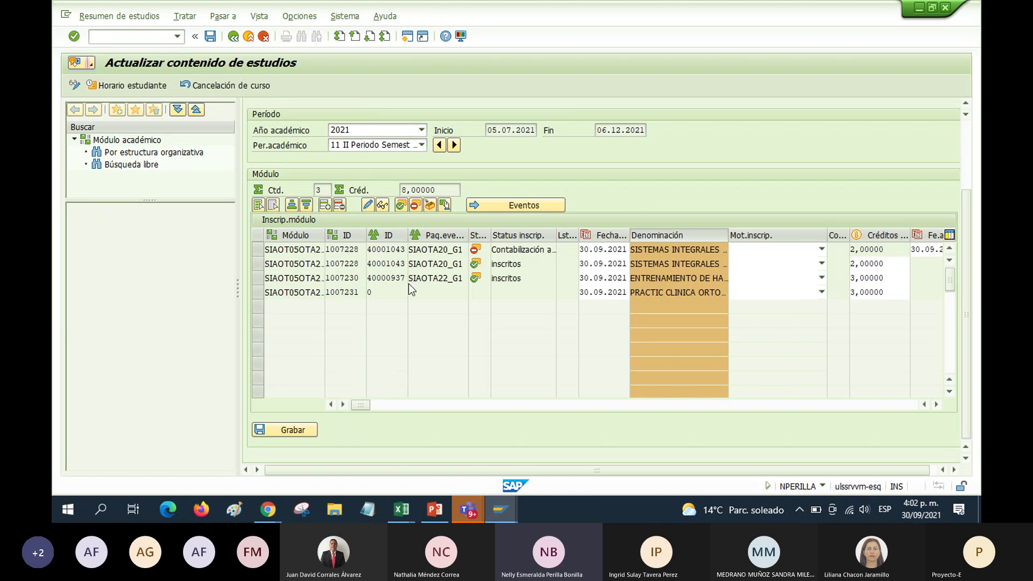
{"action": "left_click", "coordinate": [233, 38]}
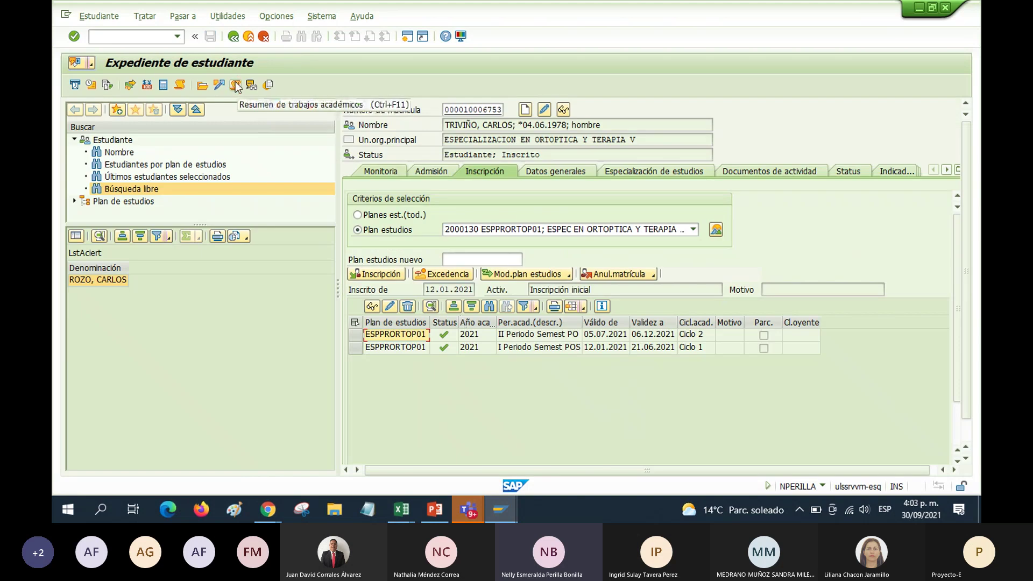
{"action": "left_click", "coordinate": [236, 86]}
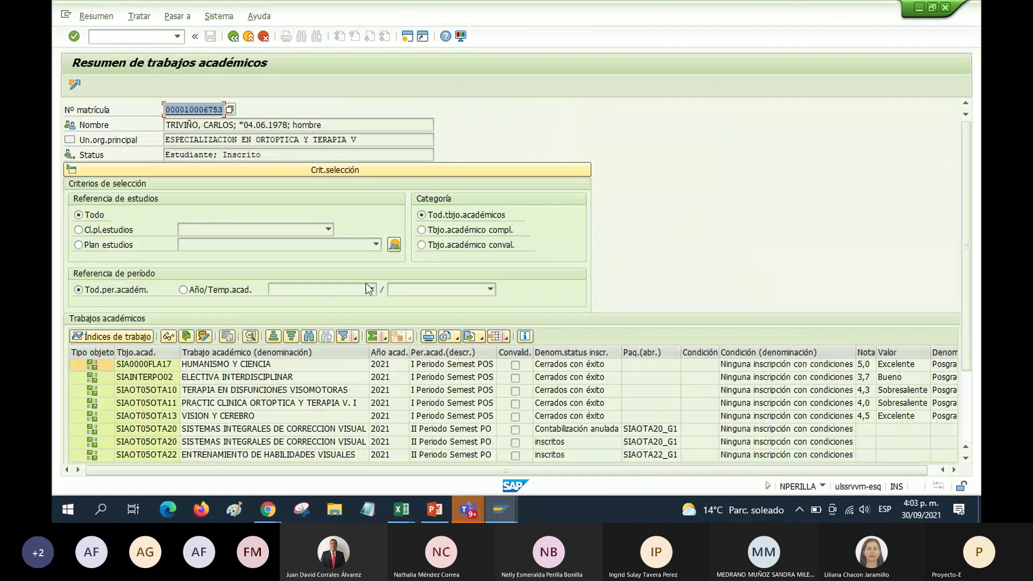
Filter the summary by academic year 2021 and period 11 II Periodo Semest PO
{"action": "left_click", "coordinate": [184, 290]}
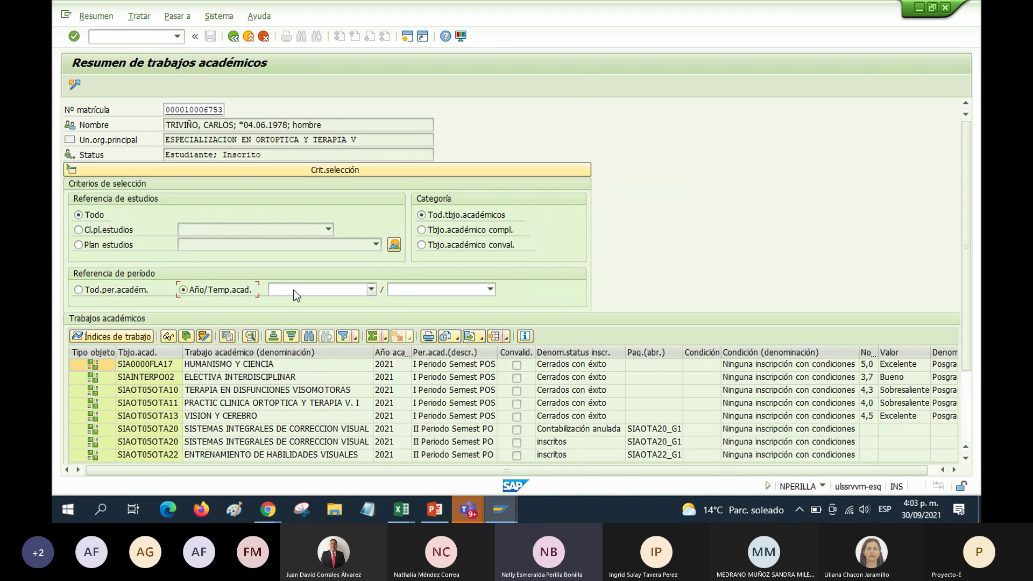
{"action": "left_click", "coordinate": [325, 291]}
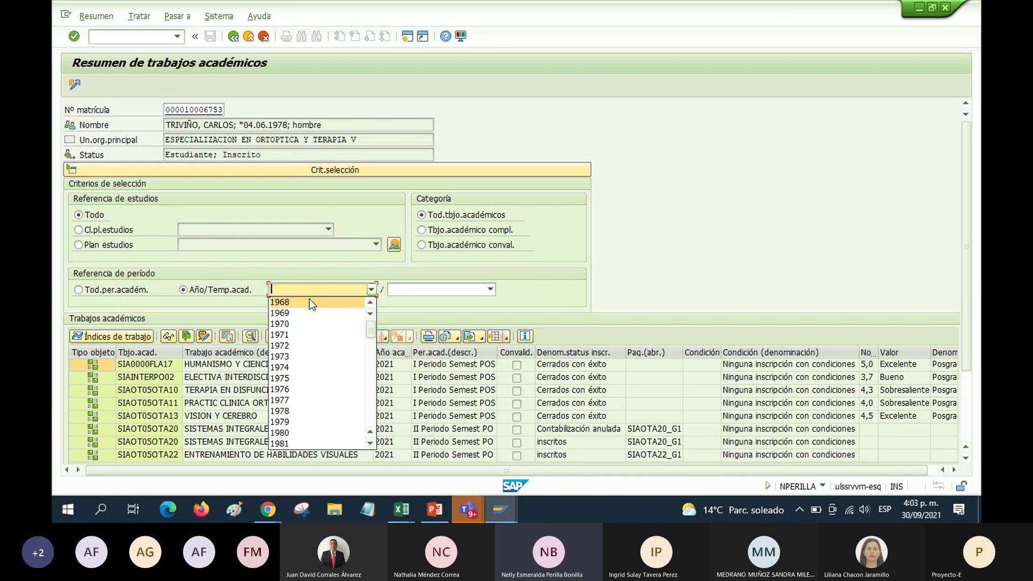
{"action": "scroll", "coordinate": [309, 303], "scroll_direction": "down", "scroll_amount": 13}
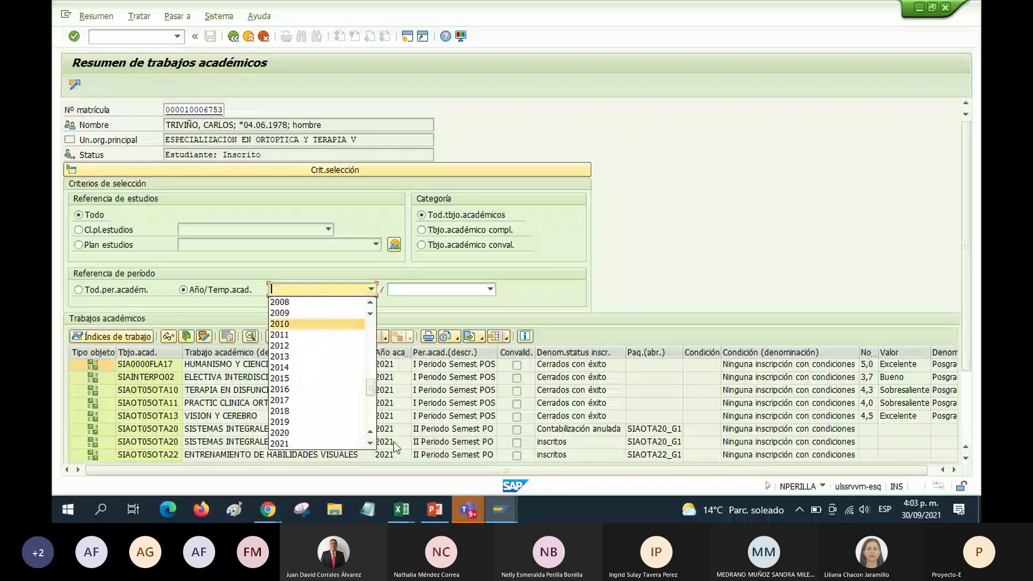
{"action": "left_click", "coordinate": [300, 442]}
{"action": "left_click", "coordinate": [416, 290]}
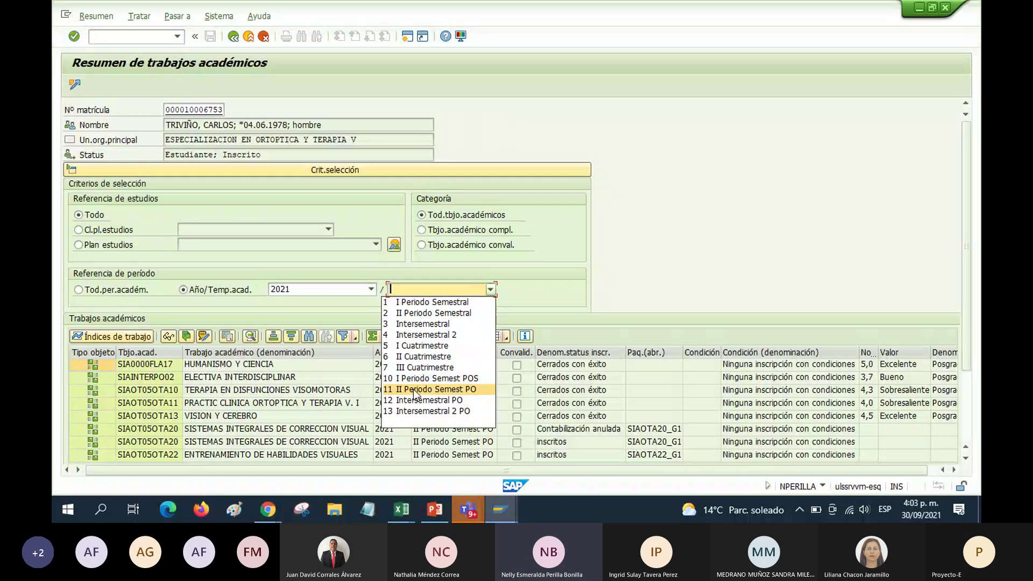
{"action": "left_click", "coordinate": [444, 389]}
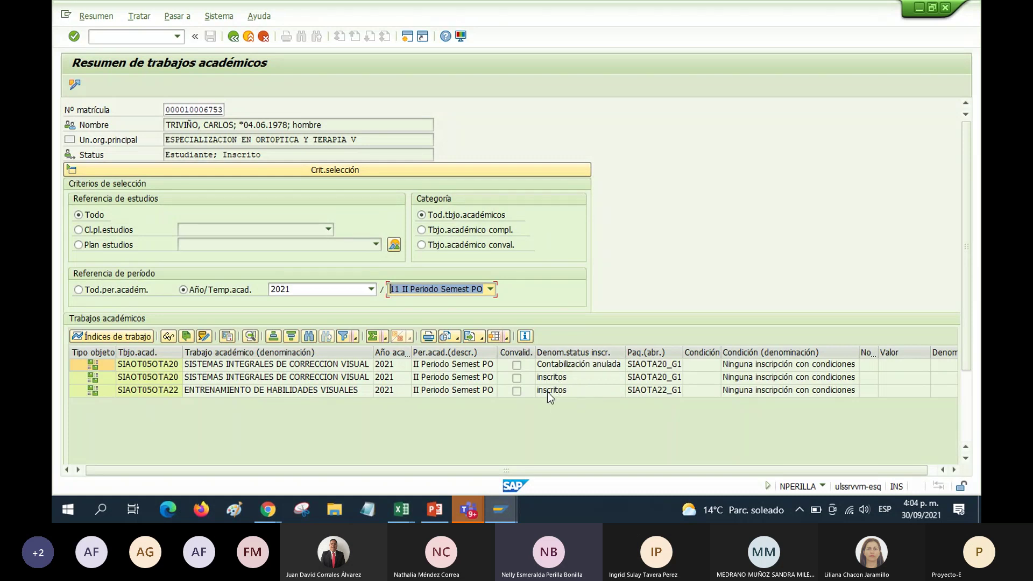
{"action": "key", "text": "Tab"}
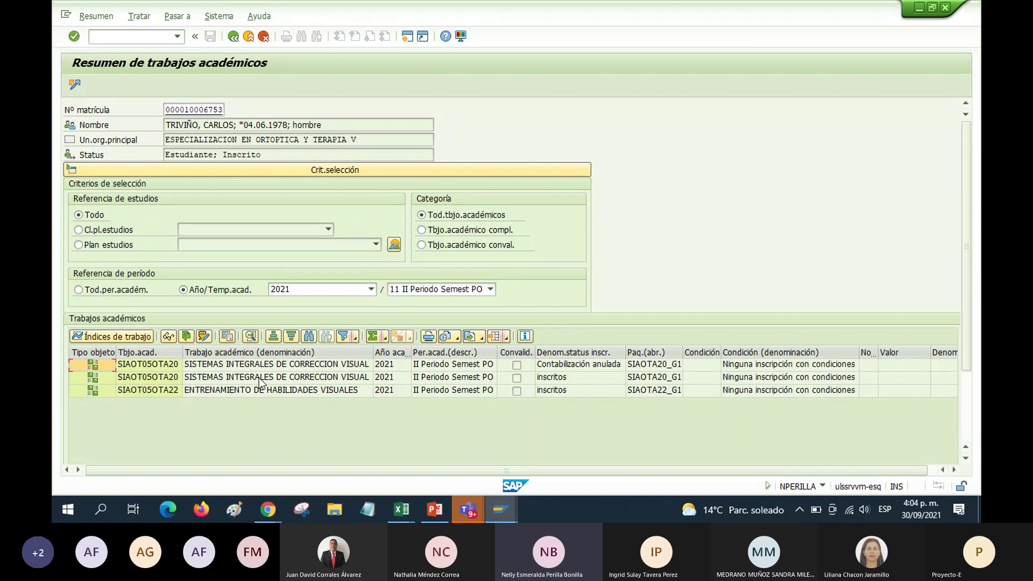
Select the enrolled SIAOT05OTA20 and SIAOT05OTA22 entries in the filtered list
{"action": "left_click", "coordinate": [327, 377]}
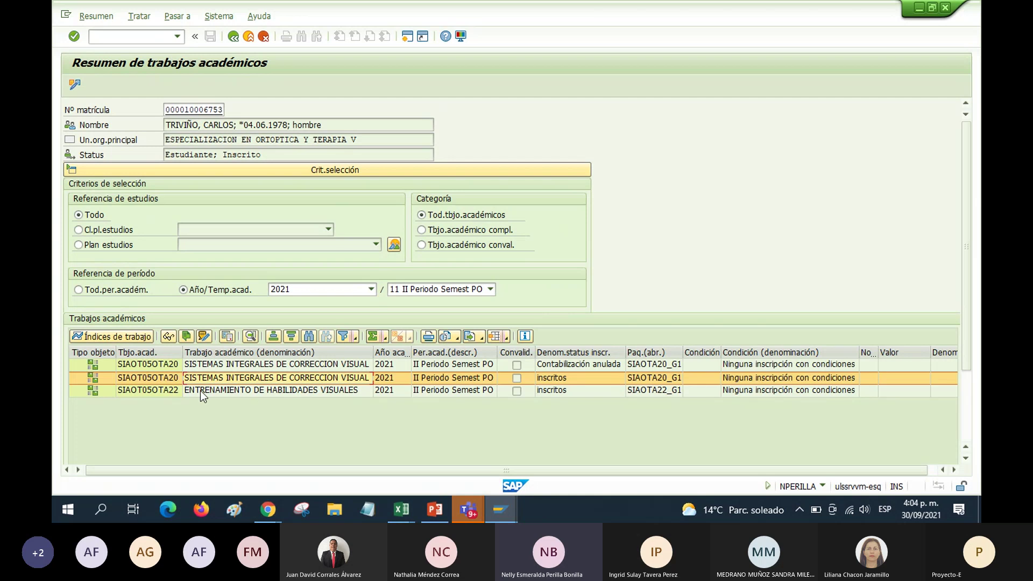
{"action": "left_click", "coordinate": [276, 391]}
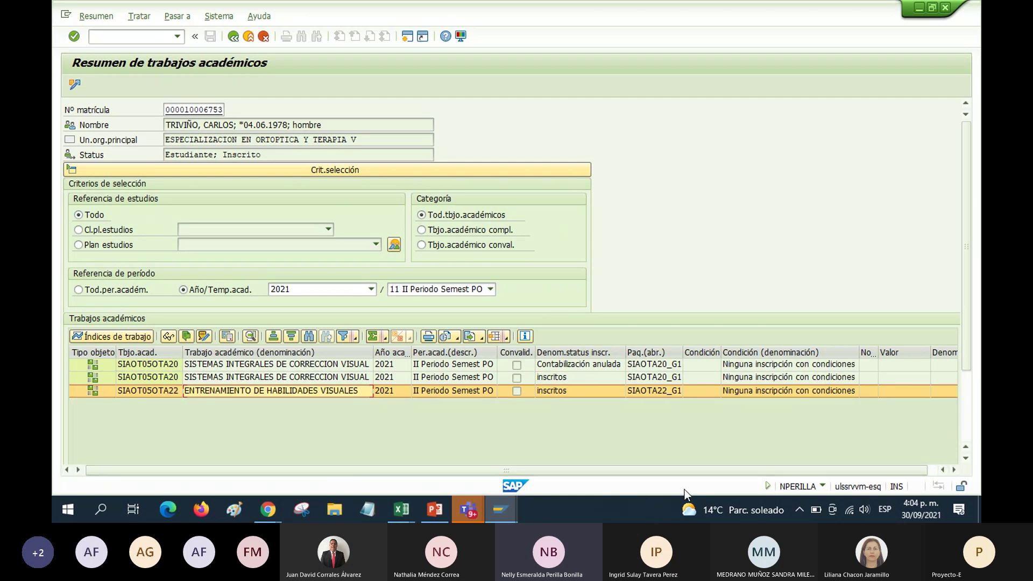
{"action": "scroll", "coordinate": [664, 470], "scroll_direction": "right", "scroll_amount": 1}
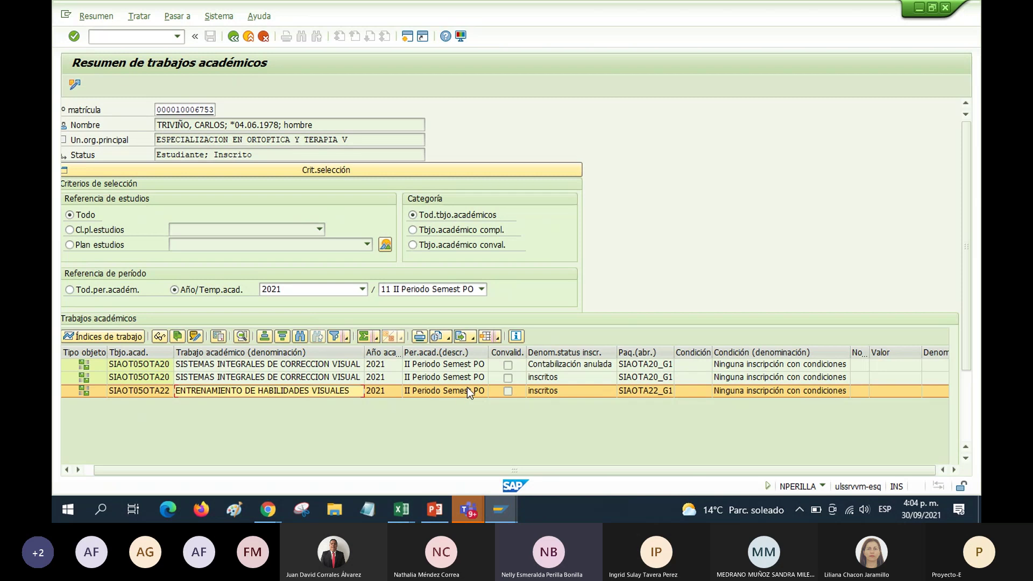
Export the list as an Excel Office Open XML spreadsheet named PRUE
{"action": "left_click", "coordinate": [466, 336]}
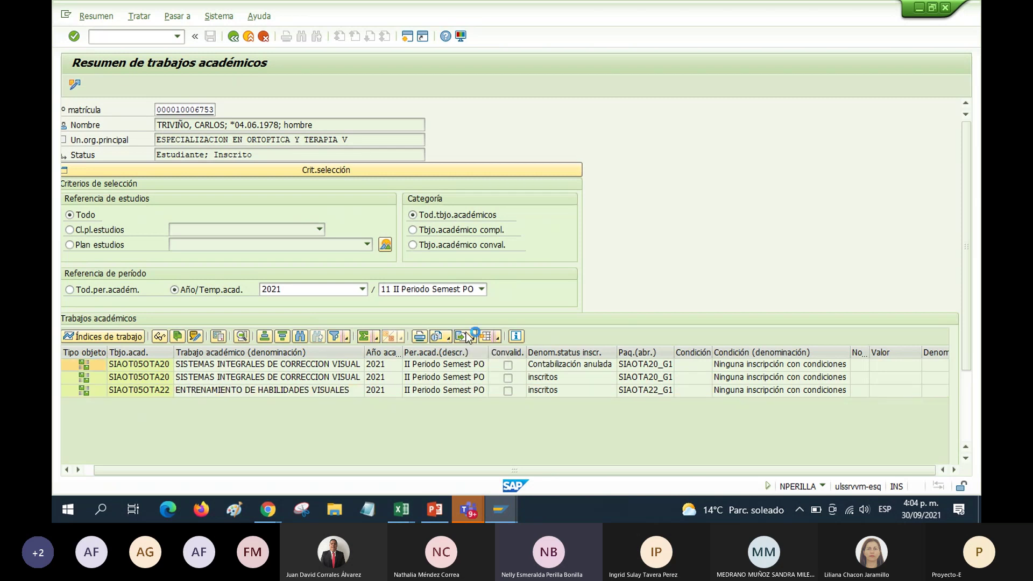
{"action": "left_click", "coordinate": [499, 352]}
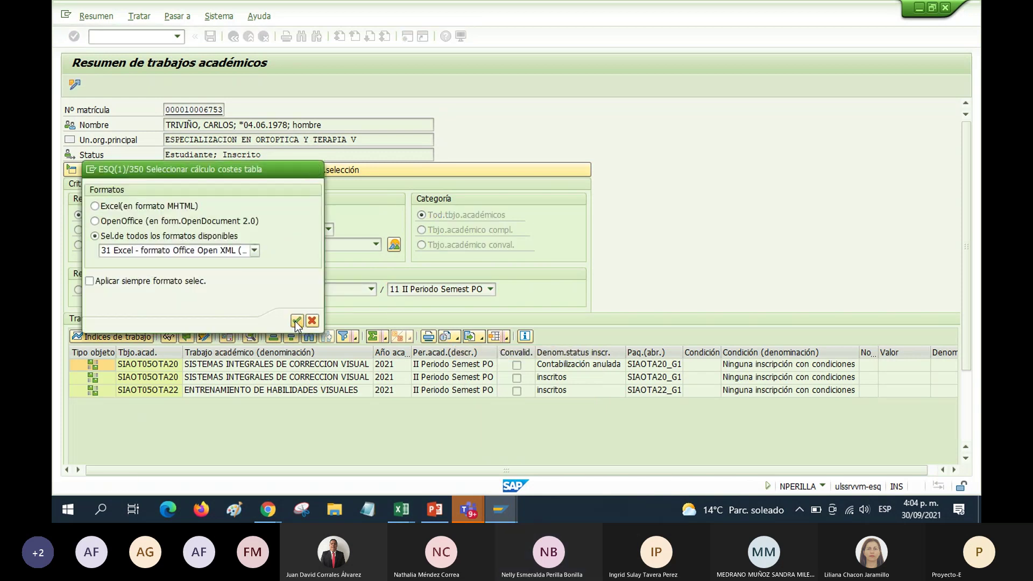
{"action": "left_click", "coordinate": [295, 321]}
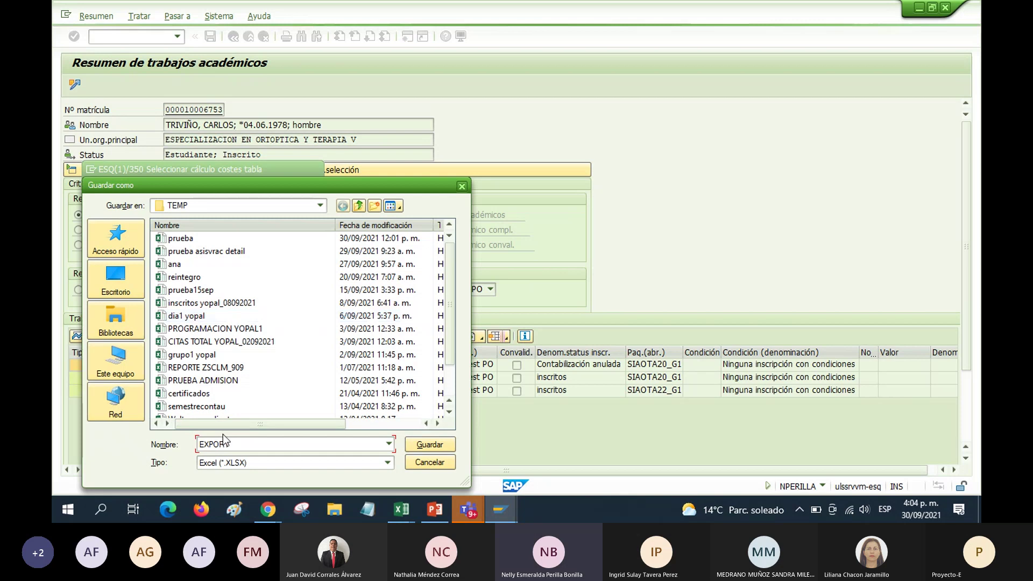
{"action": "left_click", "coordinate": [222, 436]}
{"action": "left_click", "coordinate": [242, 438]}
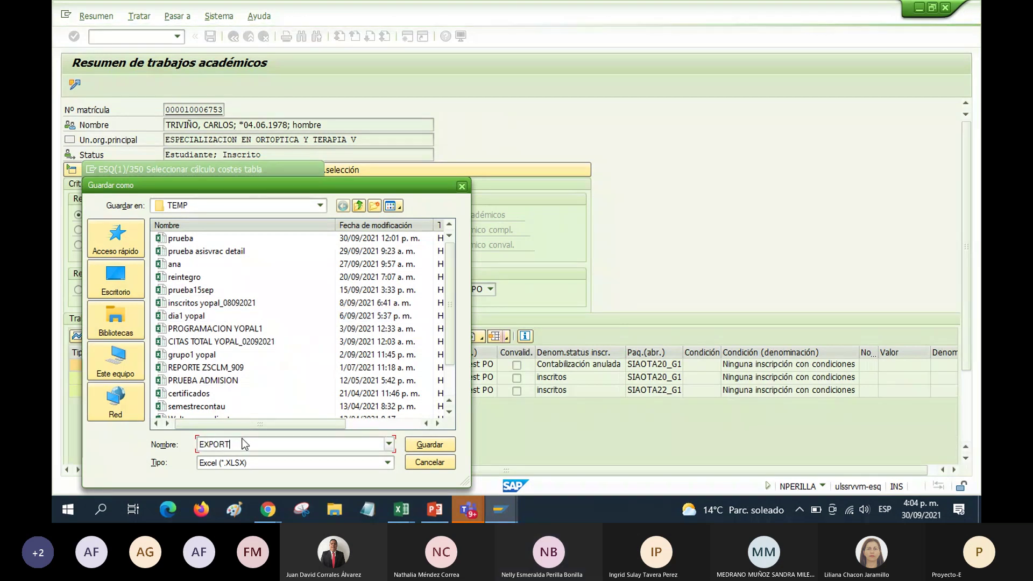
{"action": "key", "text": "BackSpace"}
{"action": "key", "text": "BackSpace"}
{"action": "key", "text": "BackSpace"}
{"action": "key", "text": "BackSpace"}
{"action": "key", "text": "BackSpace"}
{"action": "key", "text": "BackSpace"}
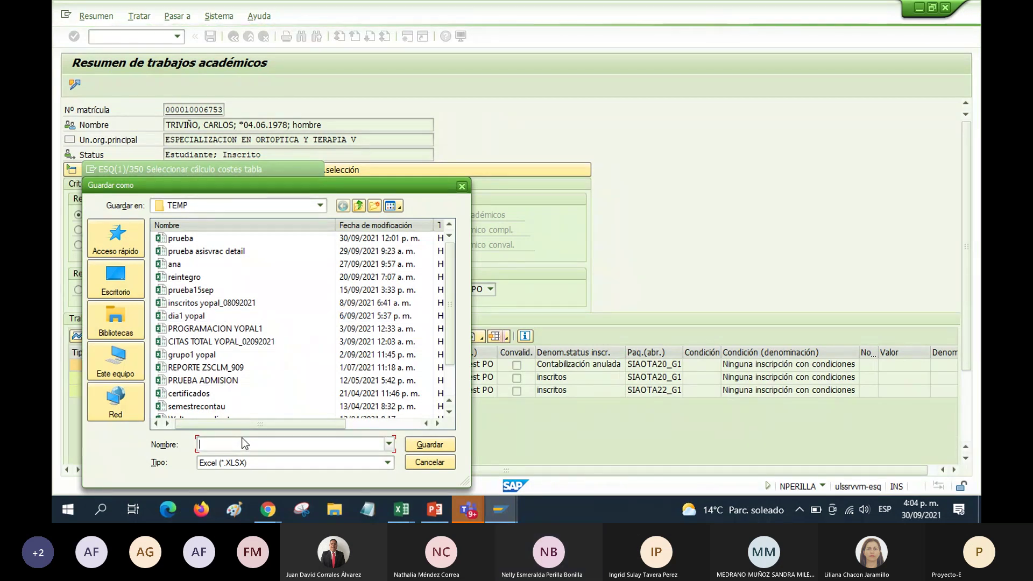
{"action": "type", "text": "PRUE"}
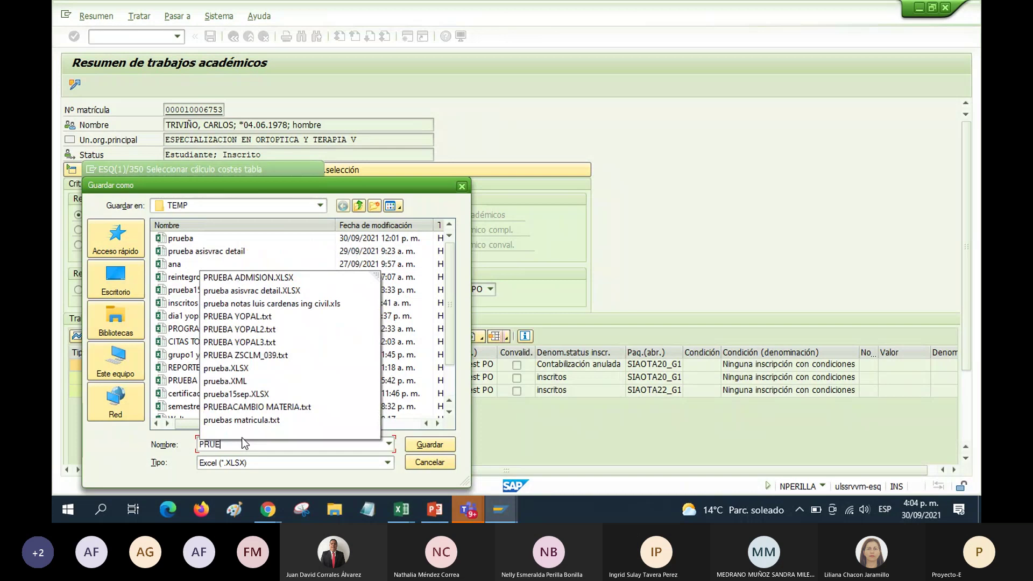
{"action": "left_click", "coordinate": [432, 446]}
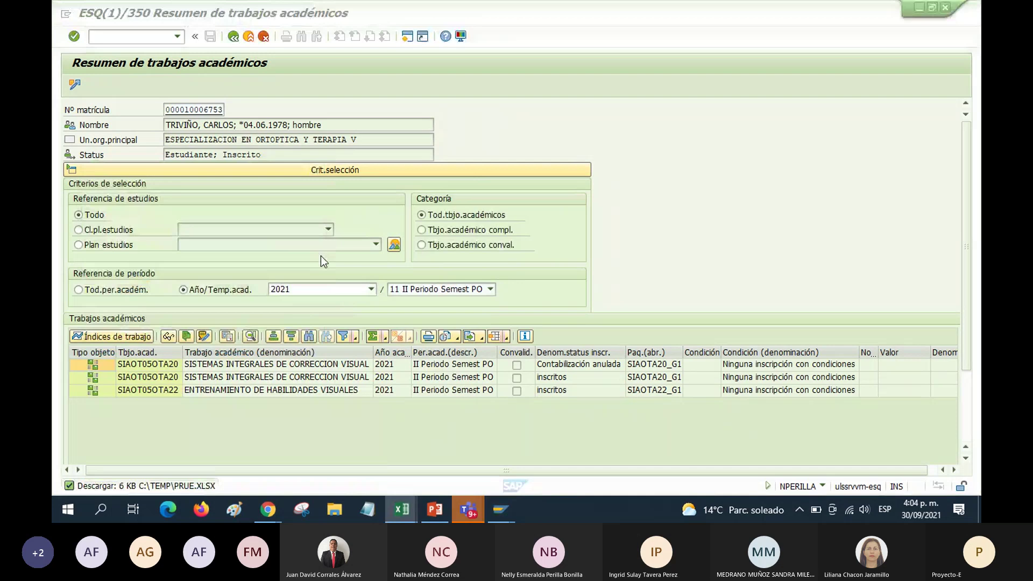
Back in SAP, select the annulled SIAOT05OTA20 entry in the results list
{"action": "left_click", "coordinate": [357, 206]}
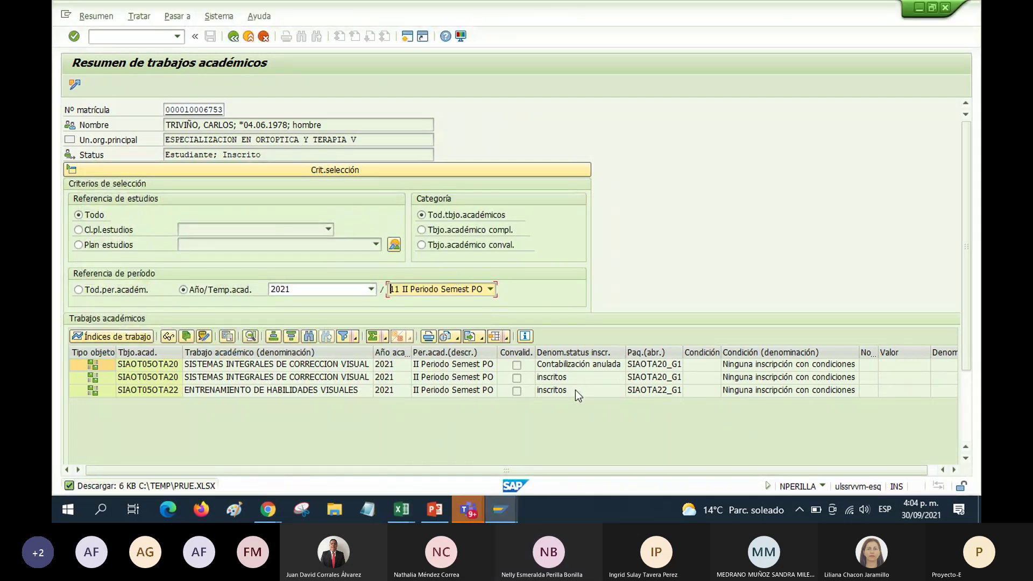
{"action": "left_click", "coordinate": [551, 406]}
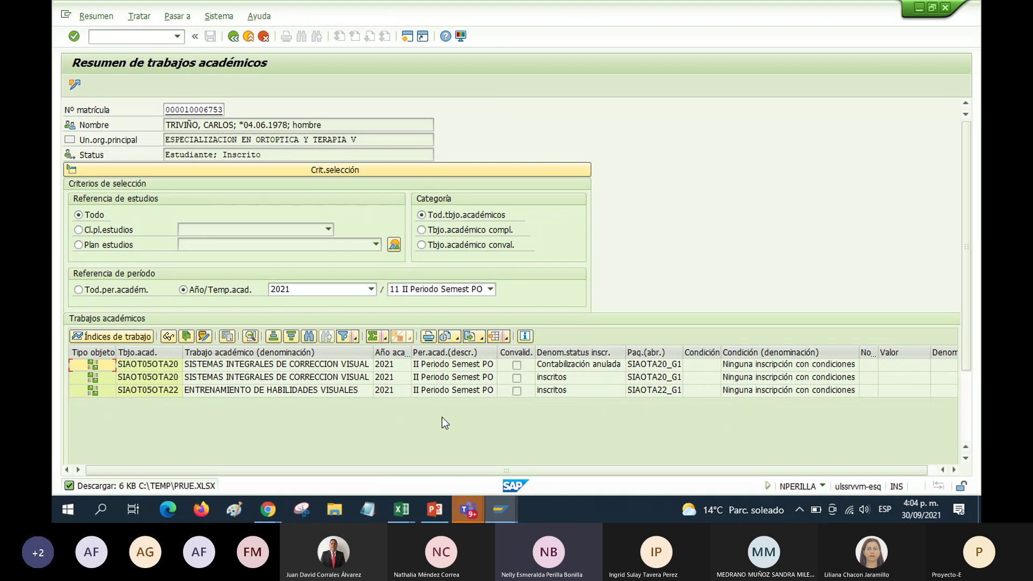
{"action": "left_click", "coordinate": [459, 368]}
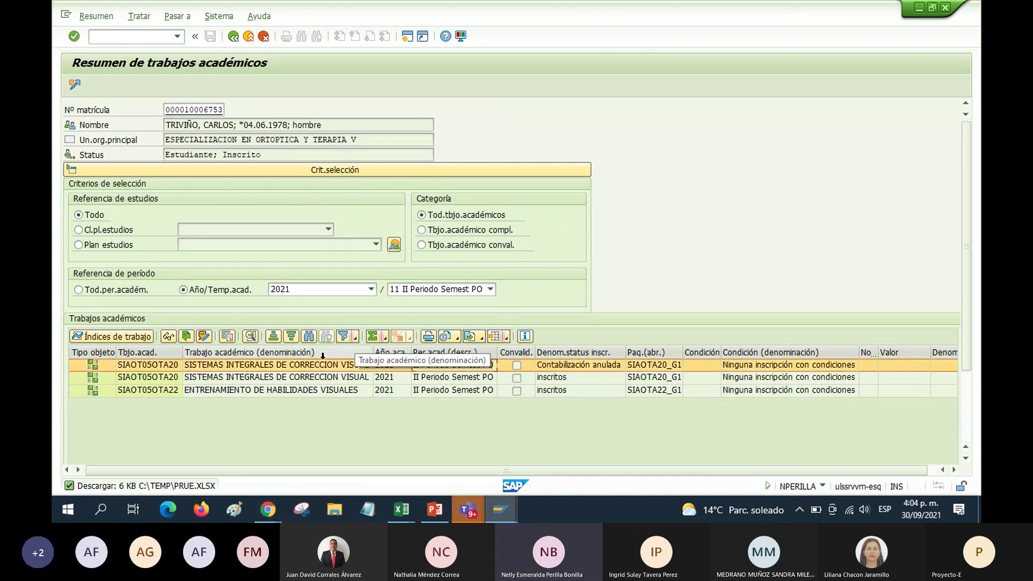
{"action": "scroll", "coordinate": [321, 372], "scroll_direction": "right", "scroll_amount": 5}
{"action": "scroll", "coordinate": [319, 379], "scroll_direction": "left", "scroll_amount": 5}
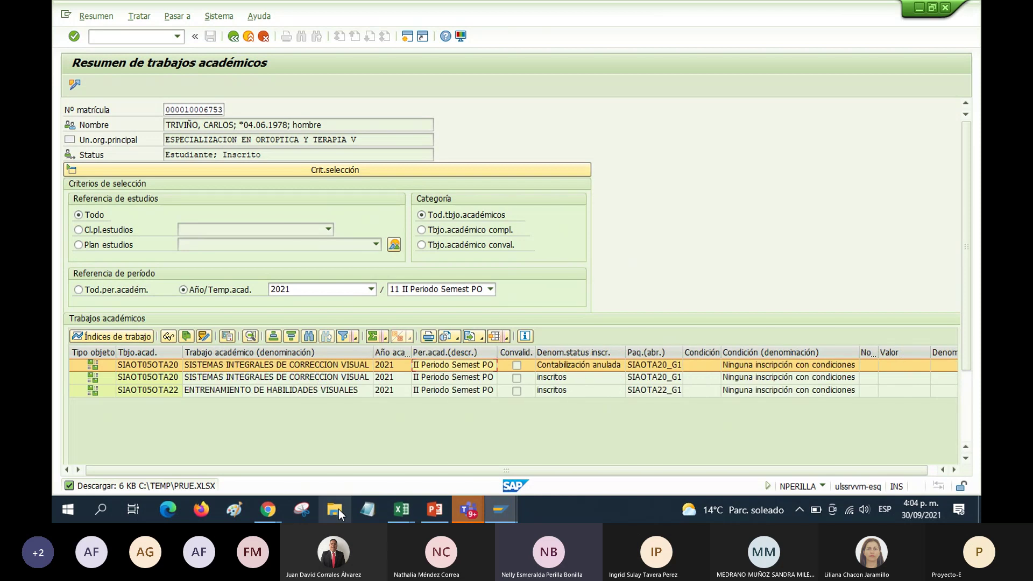
{"action": "mouse_move", "coordinate": [389, 517]}
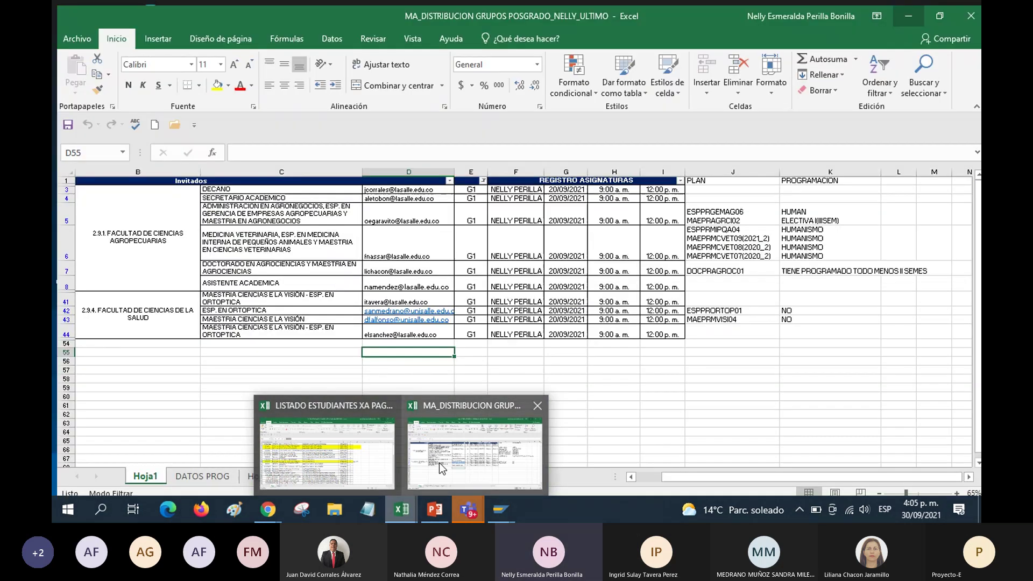
Open the PRUE workbook in Excel from the recent files list
{"action": "left_click", "coordinate": [439, 463]}
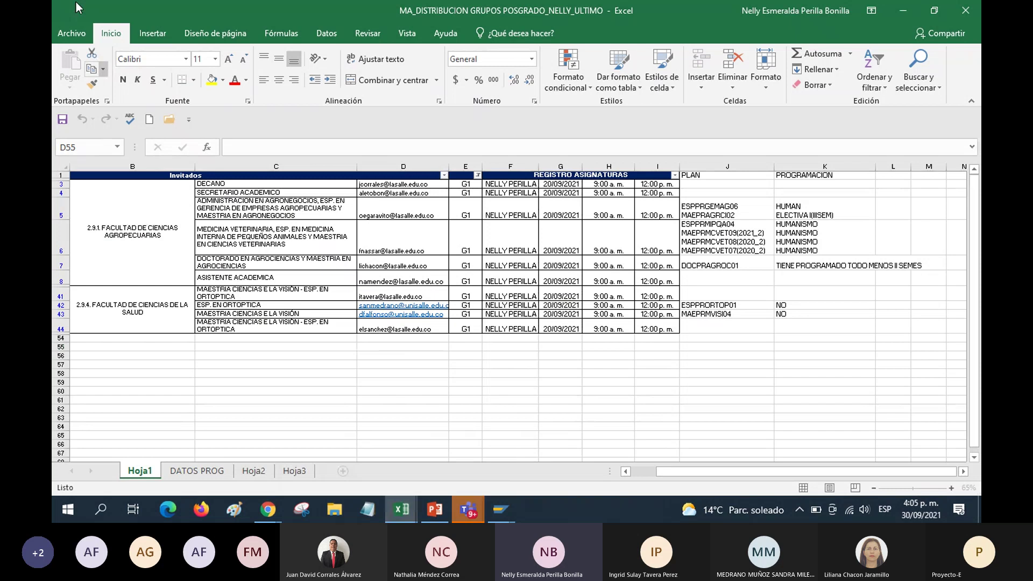
{"action": "key", "text": "alt+Tab"}
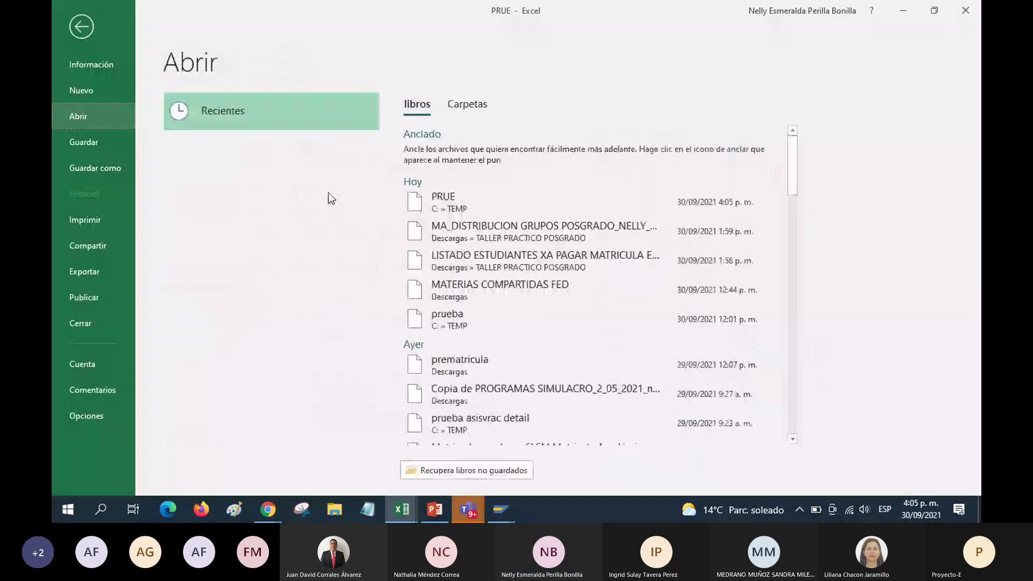
{"action": "left_click", "coordinate": [459, 208]}
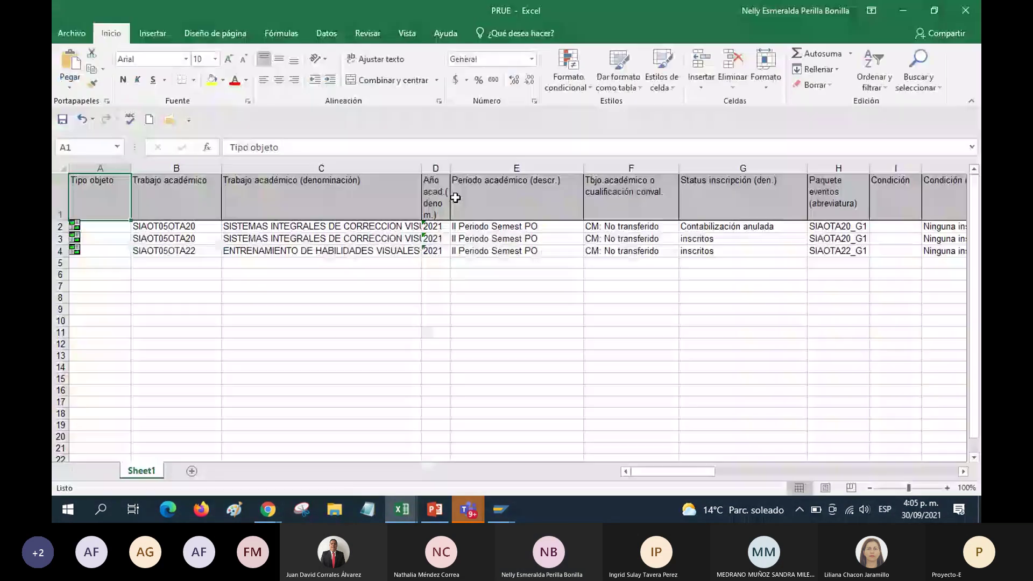
Widen column C so the full module names show, then return to cell A1
{"action": "left_click", "coordinate": [323, 276]}
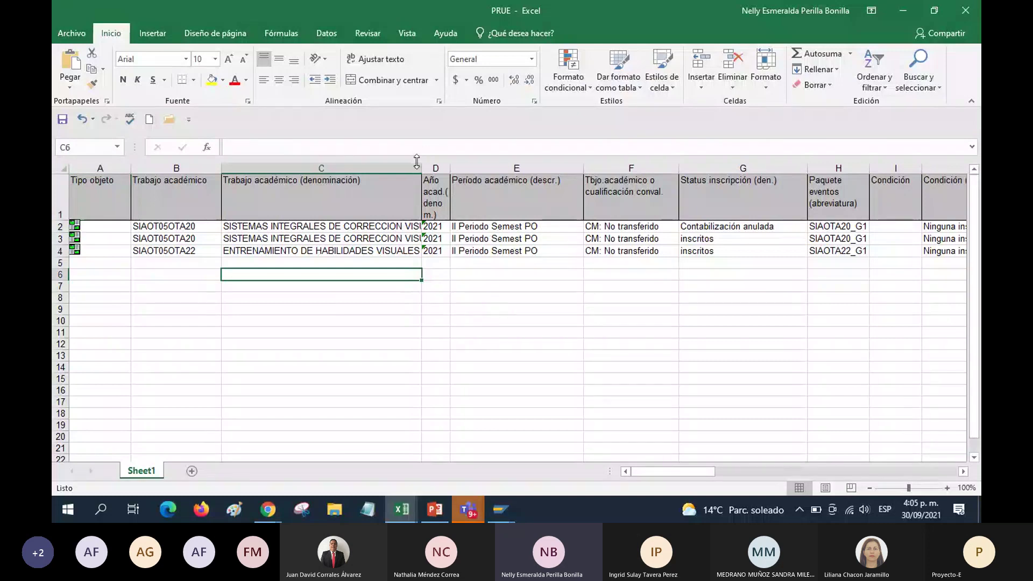
{"action": "left_click_drag", "start_coordinate": [420, 166], "coordinate": [449, 161]}
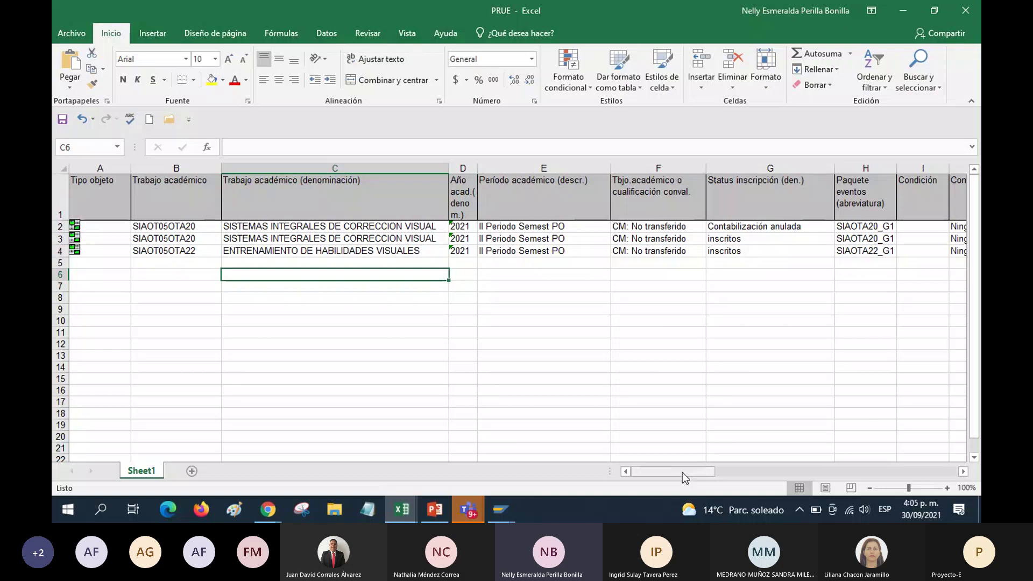
{"action": "key", "text": "ctrl+Home"}
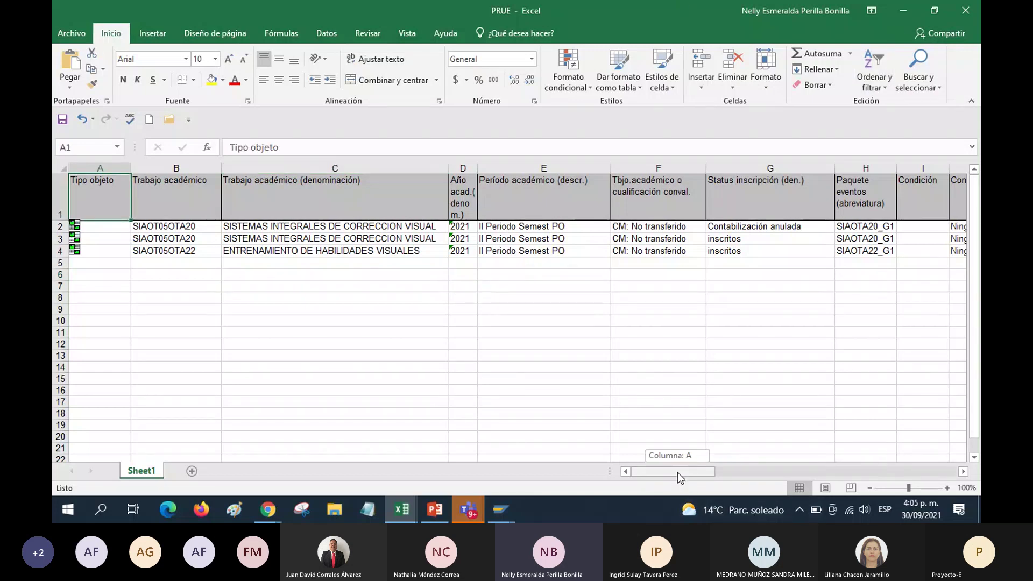
{"action": "mouse_move", "coordinate": [677, 472]}
{"action": "left_mouse_down"}
{"action": "mouse_move", "coordinate": [716, 473]}
{"action": "mouse_move", "coordinate": [662, 473]}
{"action": "left_mouse_up"}
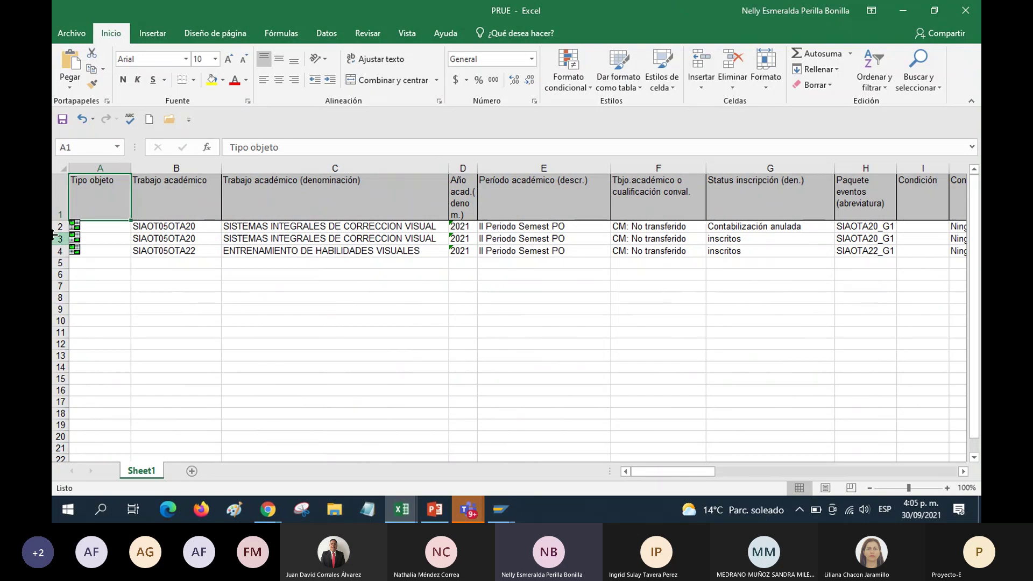
Add filters to header row 1 and filter Status inscripción to show only inscritos
{"action": "left_click", "coordinate": [60, 197]}
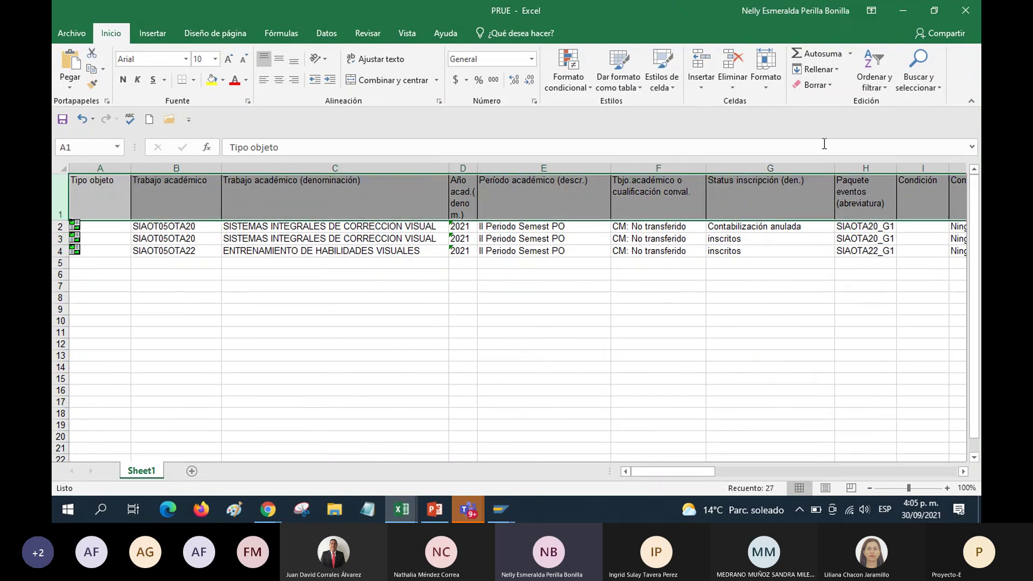
{"action": "left_click", "coordinate": [888, 83]}
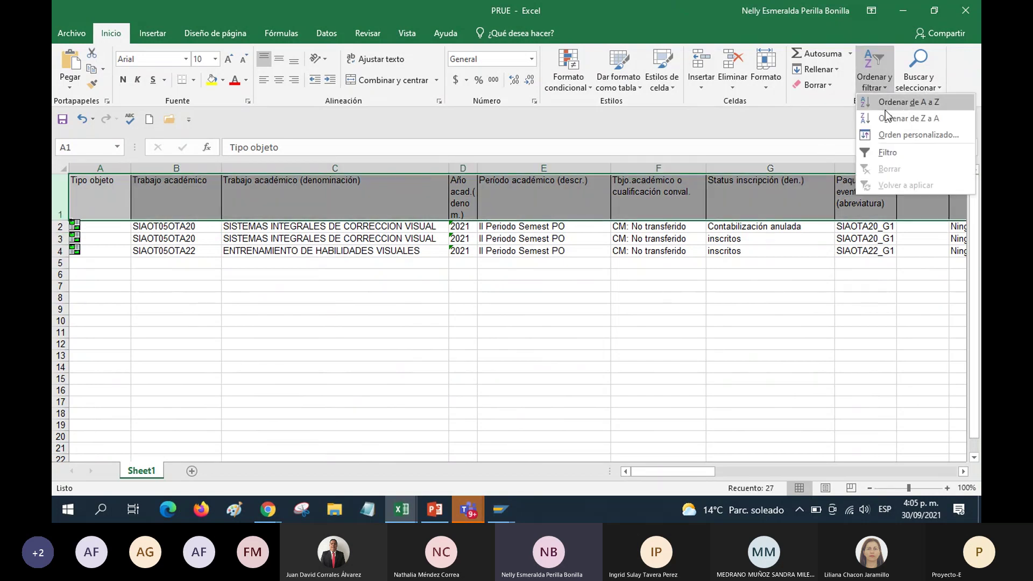
{"action": "left_click", "coordinate": [889, 146]}
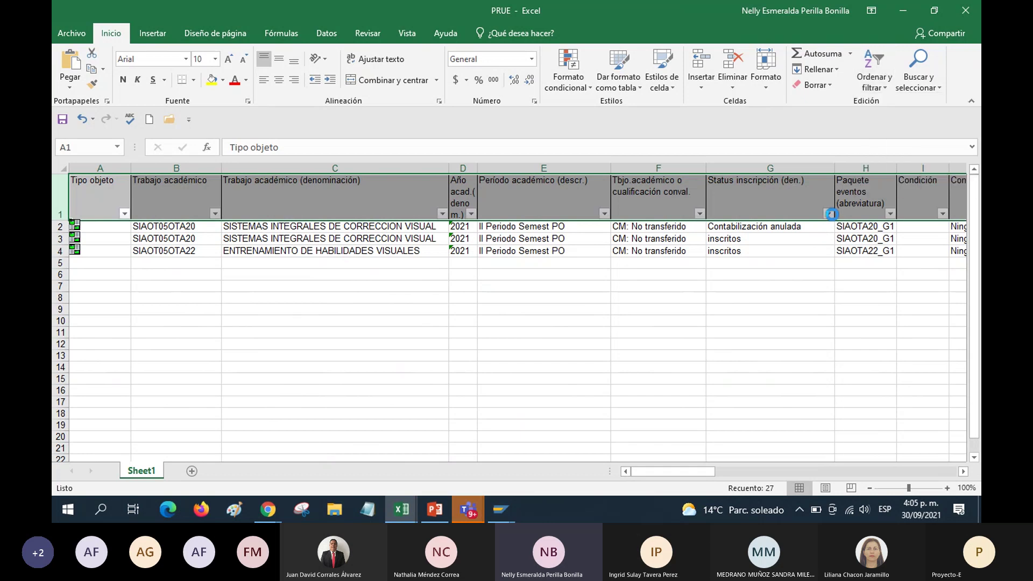
{"action": "left_click", "coordinate": [828, 214]}
{"action": "left_click", "coordinate": [716, 346]}
{"action": "left_click", "coordinate": [693, 368]}
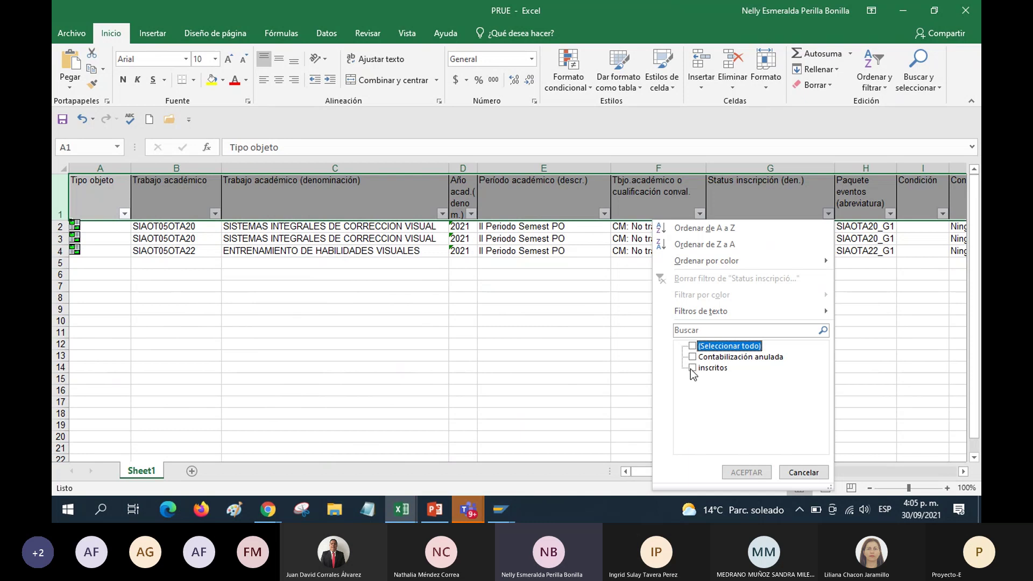
{"action": "left_click", "coordinate": [761, 473]}
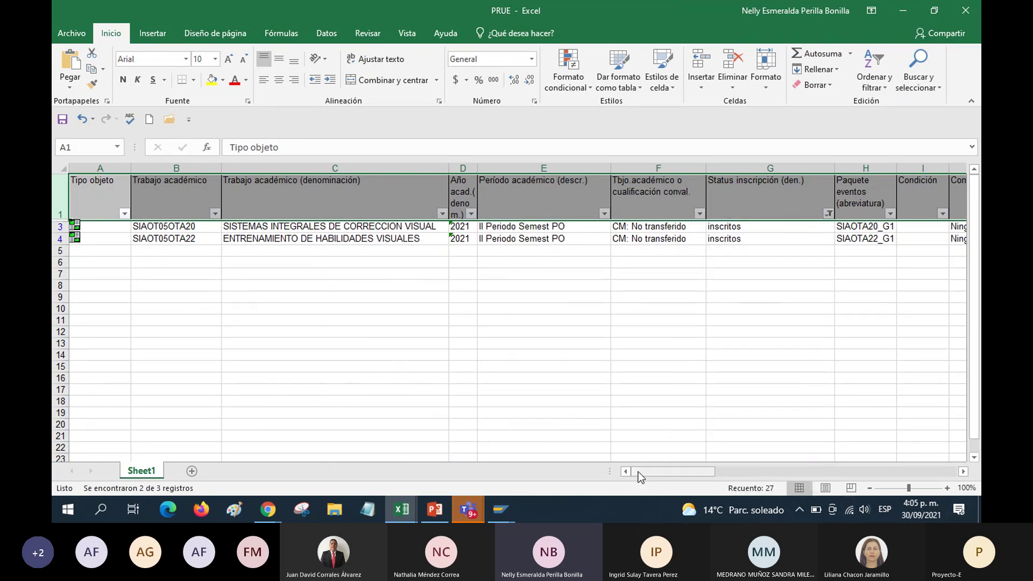
{"action": "left_click_drag", "start_coordinate": [640, 472], "coordinate": [763, 455]}
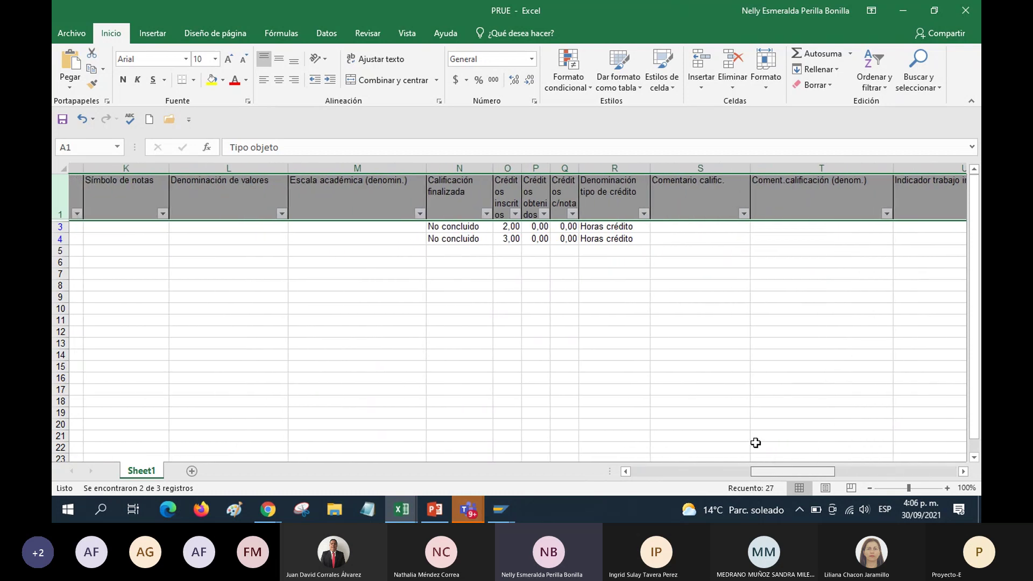
AutoSum the enrolled credits in cell O5, giving 5, then scroll back left to the table start
{"action": "left_click", "coordinate": [491, 249]}
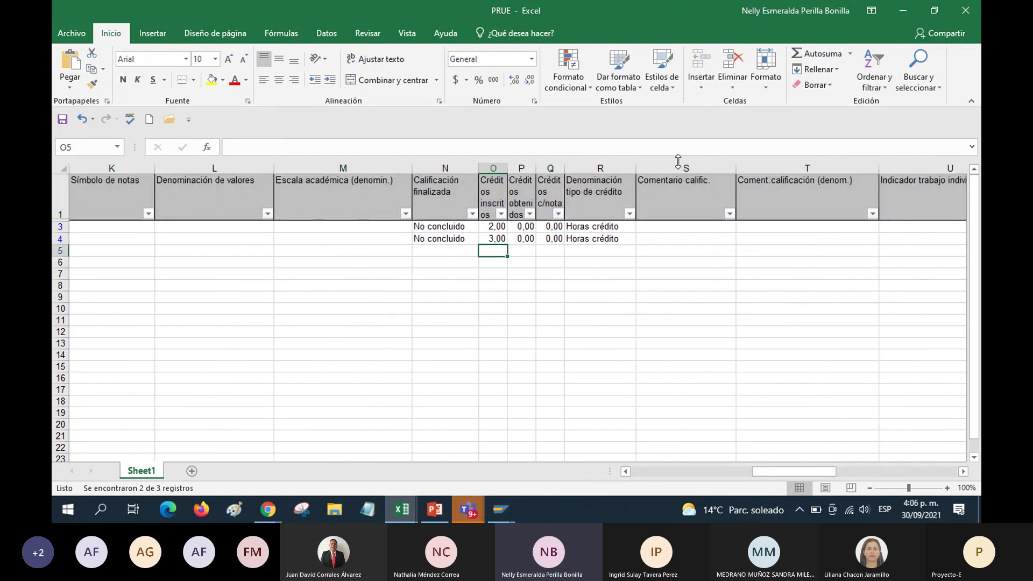
{"action": "left_click", "coordinate": [826, 57]}
{"action": "key", "text": "Return"}
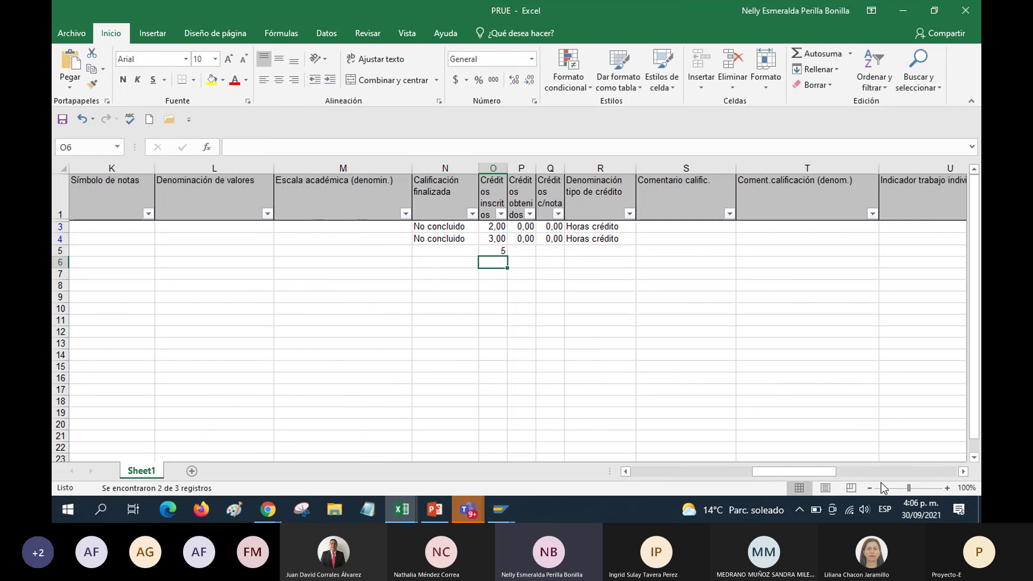
{"action": "left_click_drag", "start_coordinate": [819, 471], "coordinate": [759, 461]}
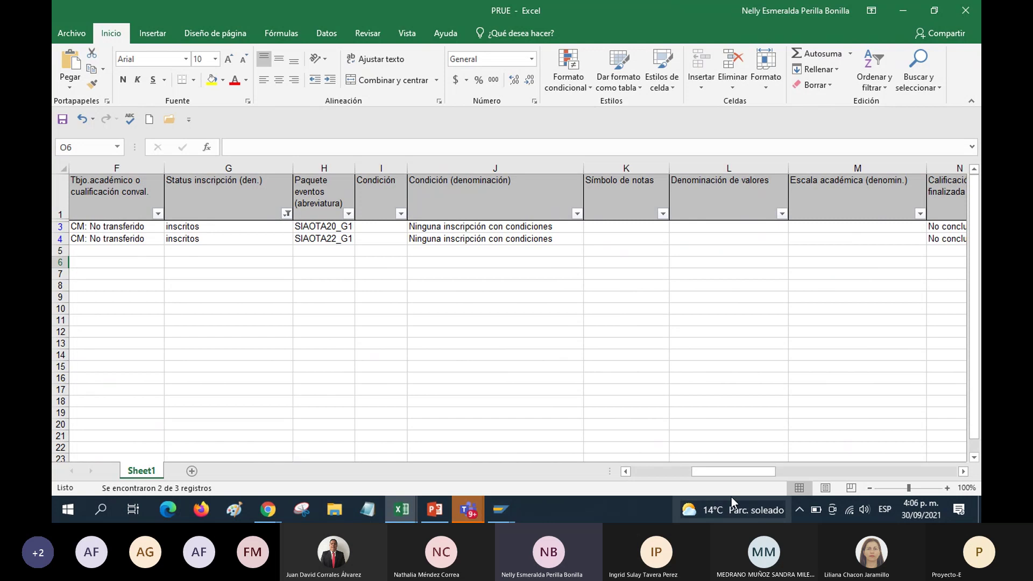
{"action": "left_click_drag", "start_coordinate": [731, 472], "coordinate": [674, 472]}
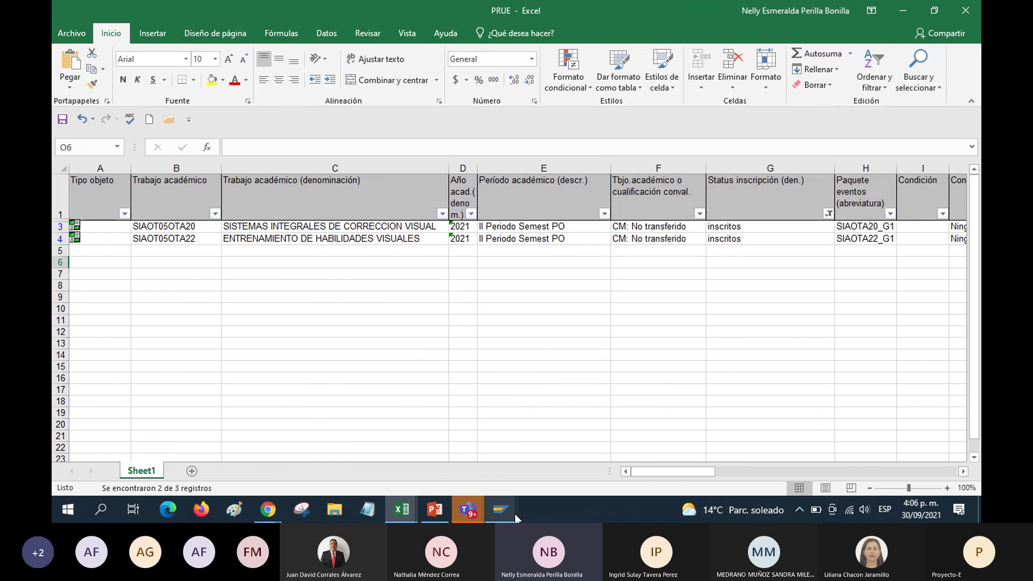
{"action": "mouse_move", "coordinate": [503, 511]}
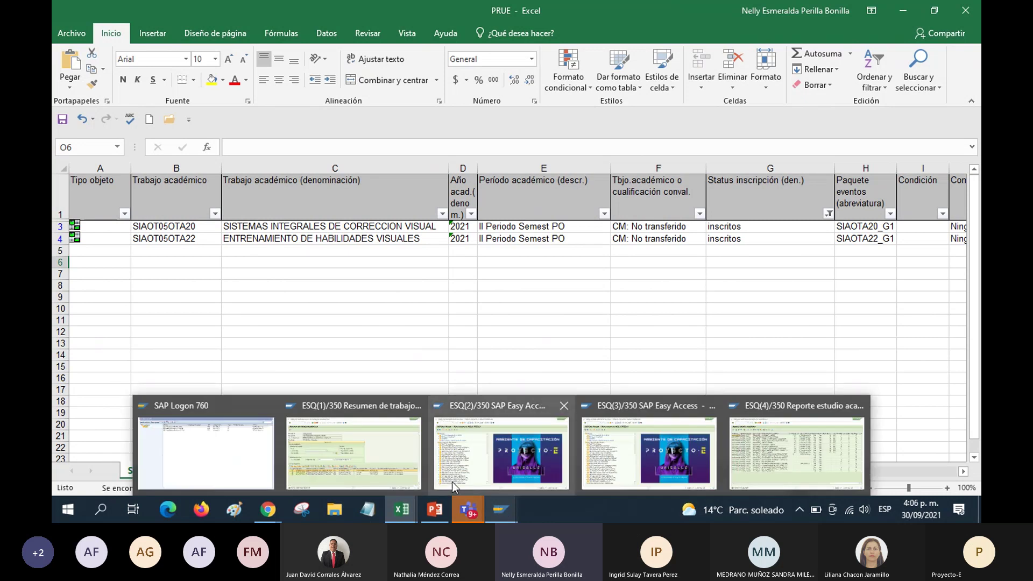
Switch to the ESQ(1) SAP window and go back to the Expediente de estudiante
{"action": "left_click", "coordinate": [397, 450]}
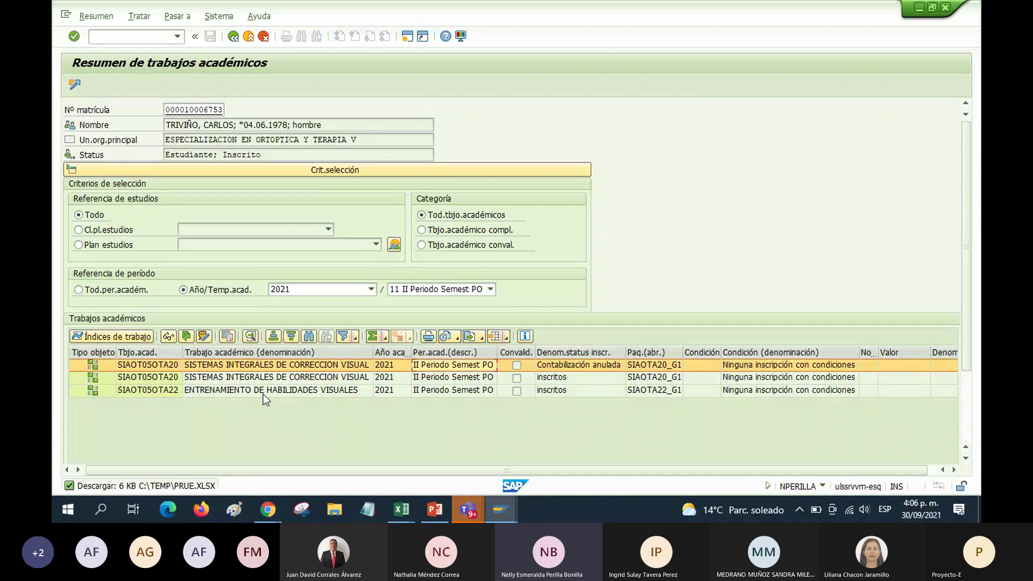
{"action": "left_click", "coordinate": [235, 43]}
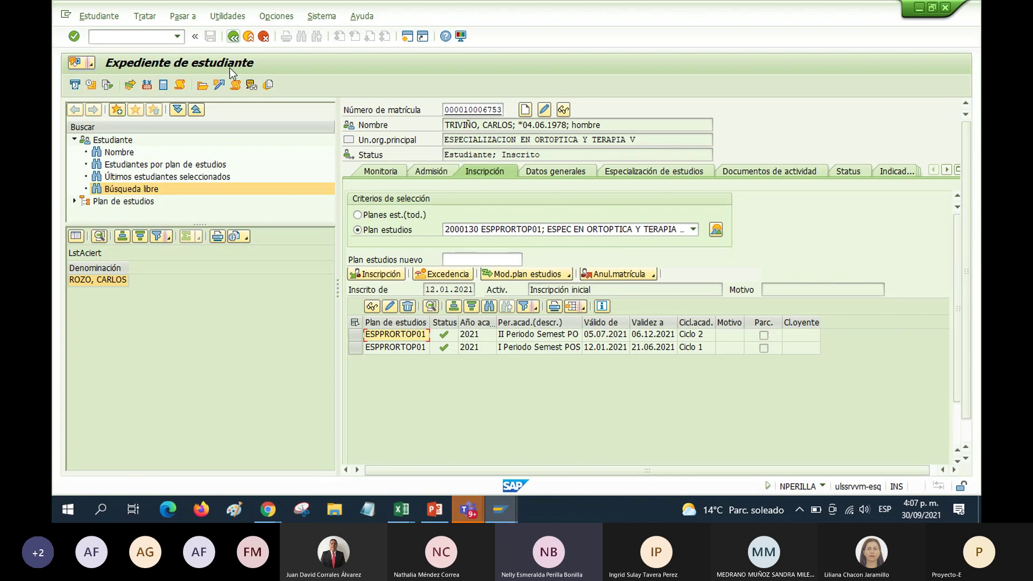
Open Contenido de estudios, review the Selección tab, then return to the Diálogo inscripción tab
{"action": "left_click", "coordinate": [203, 86]}
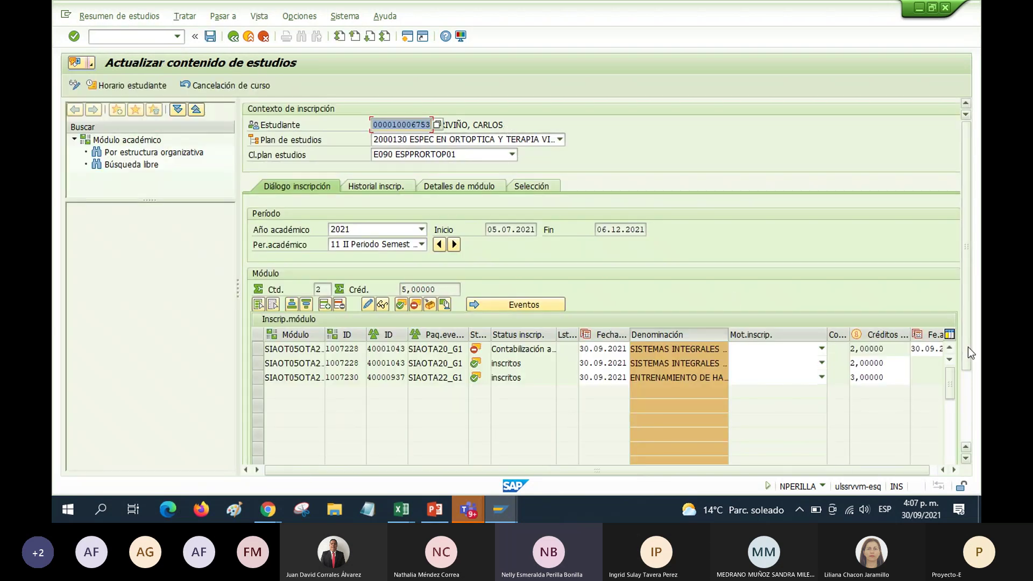
{"action": "left_click_drag", "start_coordinate": [447, 125], "coordinate": [535, 117]}
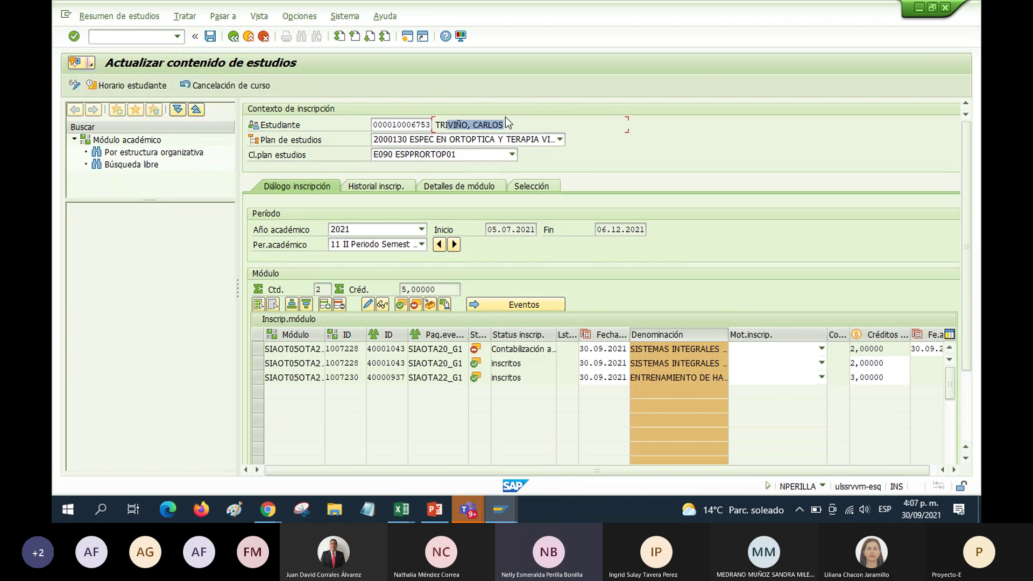
{"action": "left_click", "coordinate": [555, 185]}
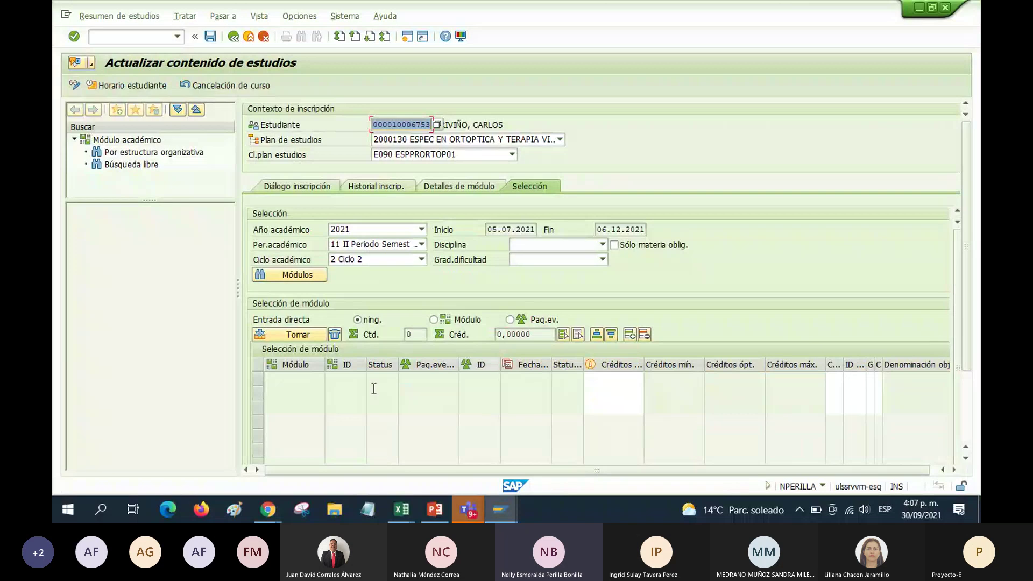
{"action": "left_click", "coordinate": [292, 184]}
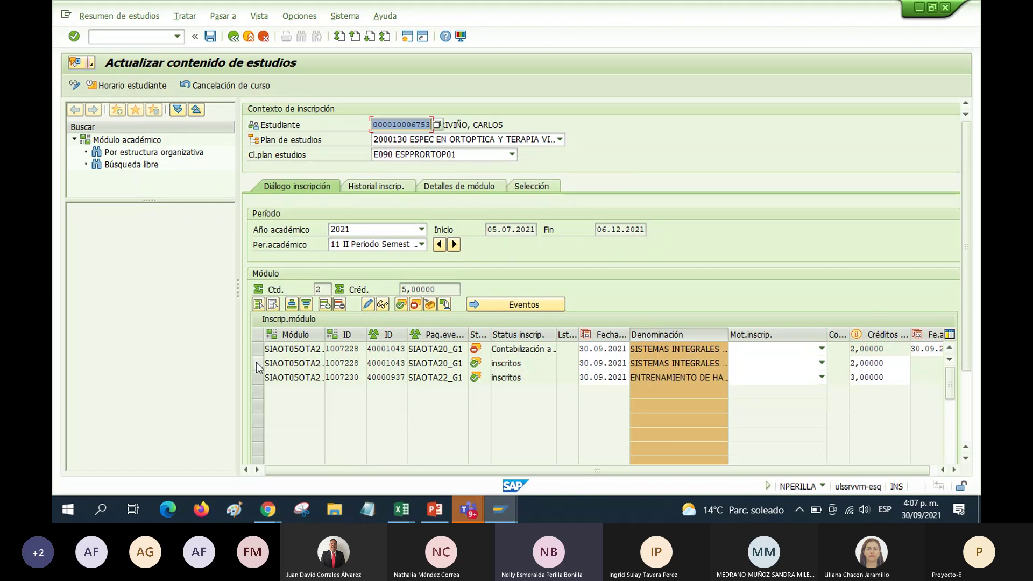
Set the duplicate 30.09.2021 SIAOTA20_G1 enrollment to Anulados and open the Mot.anulación reasons list
{"action": "left_click", "coordinate": [296, 363]}
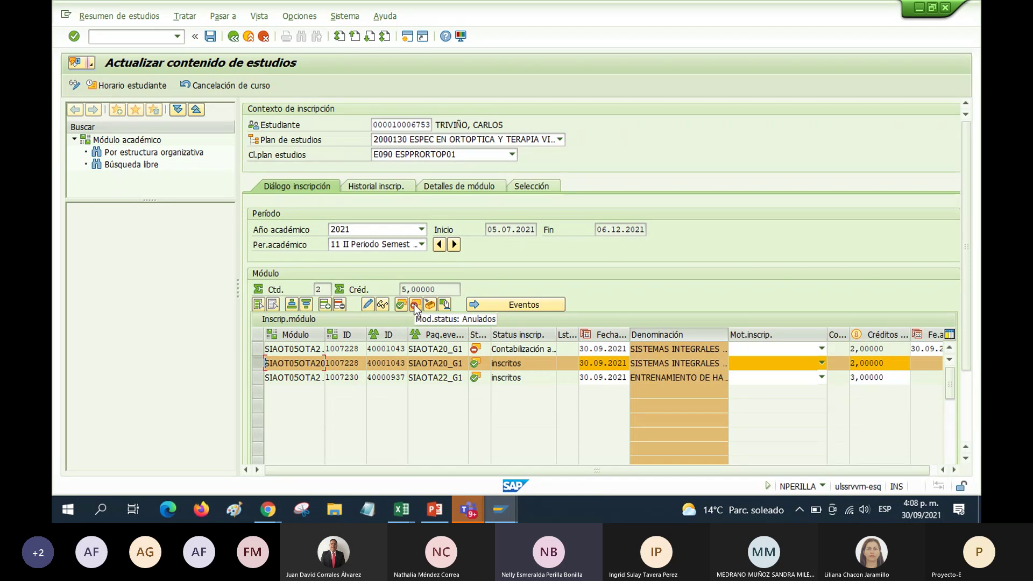
{"action": "left_click", "coordinate": [416, 308]}
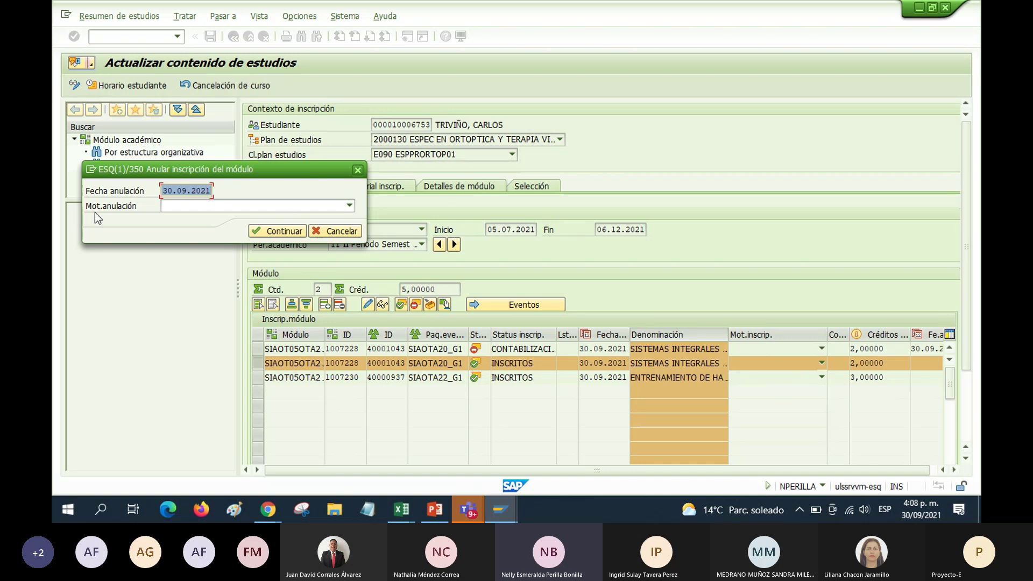
{"action": "left_click", "coordinate": [350, 206]}
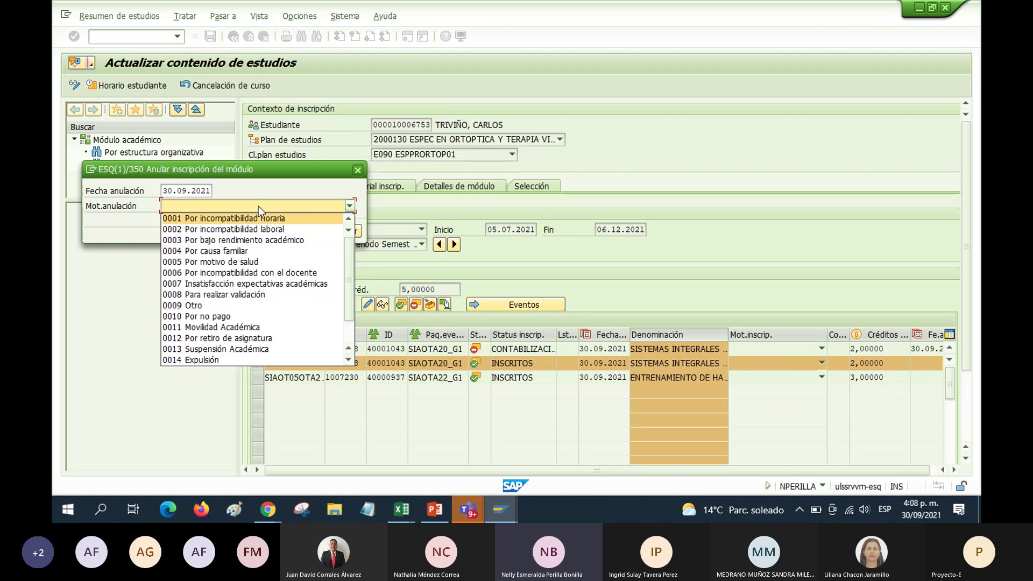
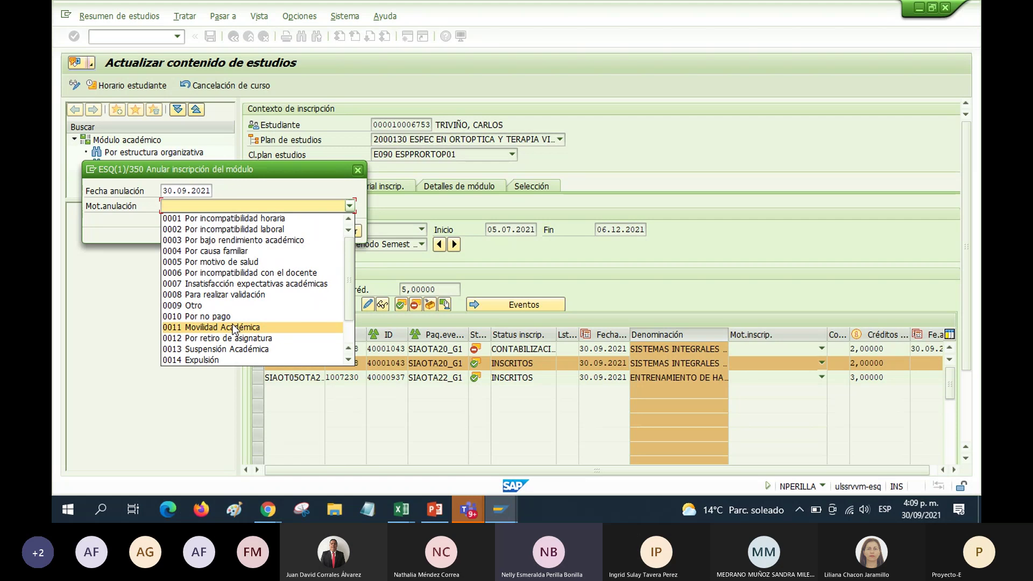
Dismiss the Mot.anulación list without a reason and confirm cancelling the SISTEMAS INTEGRALES module enrollment
{"action": "left_click", "coordinate": [557, 264]}
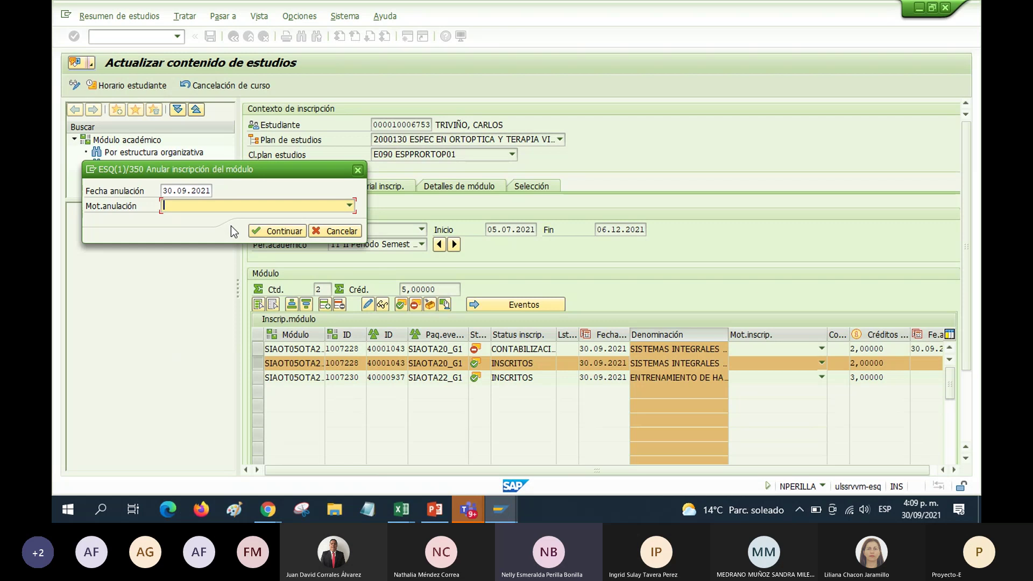
{"action": "left_click", "coordinate": [278, 231]}
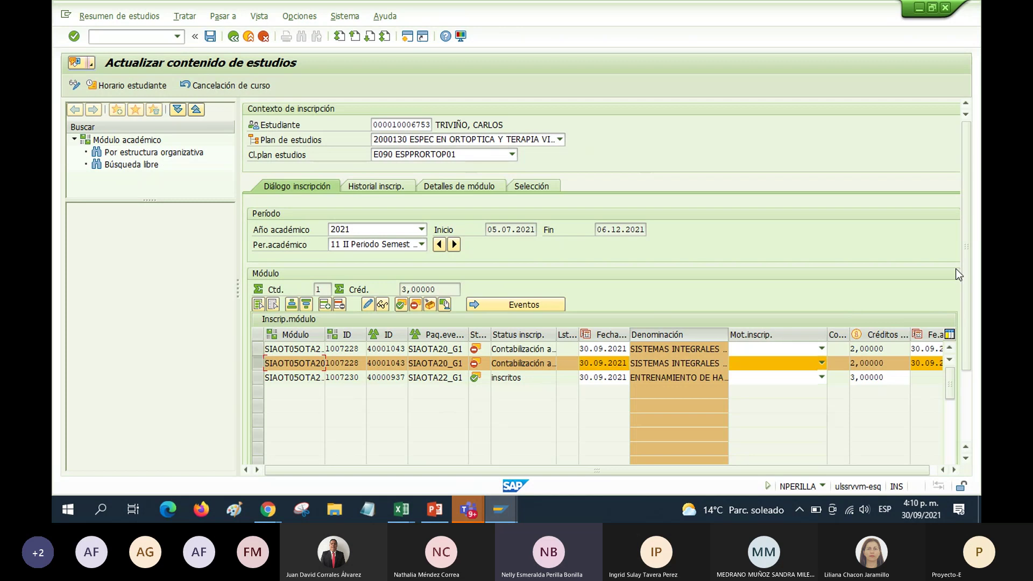
Save the enrollments, acknowledge the success message, widen Denominación, and return to Expediente de estudiante
{"action": "left_click_drag", "start_coordinate": [967, 253], "coordinate": [967, 355]}
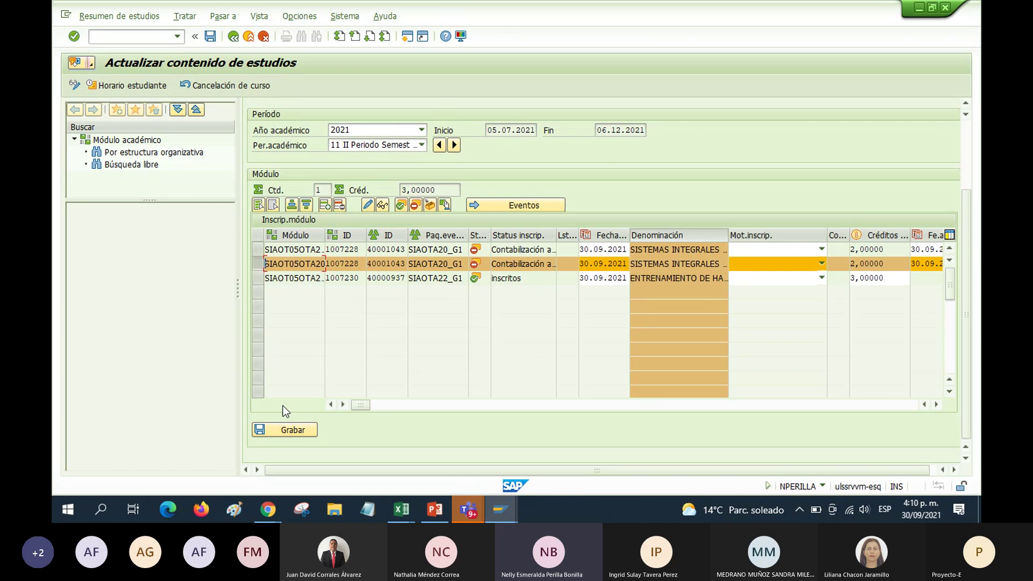
{"action": "left_click", "coordinate": [286, 430]}
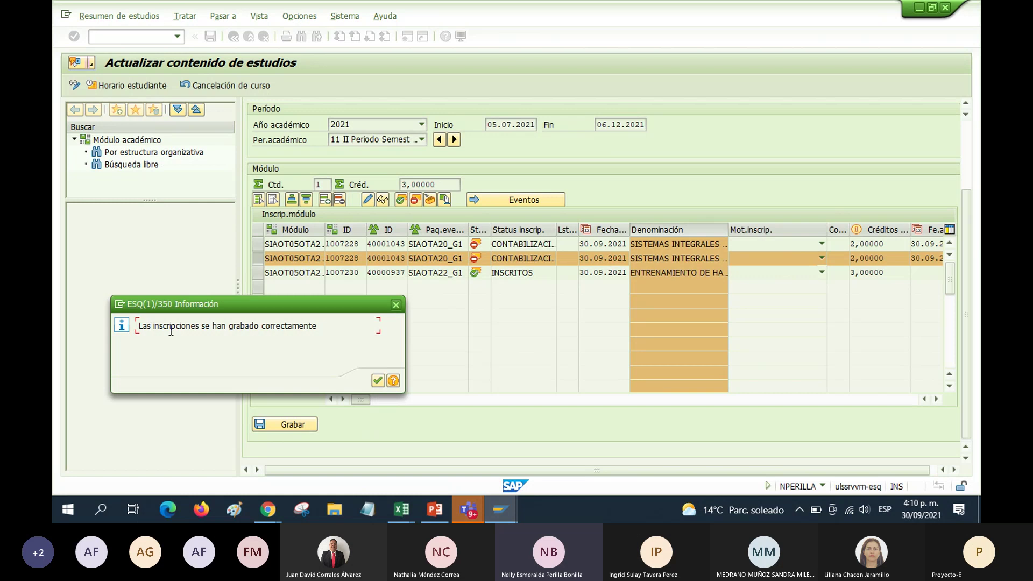
{"action": "left_click", "coordinate": [378, 380]}
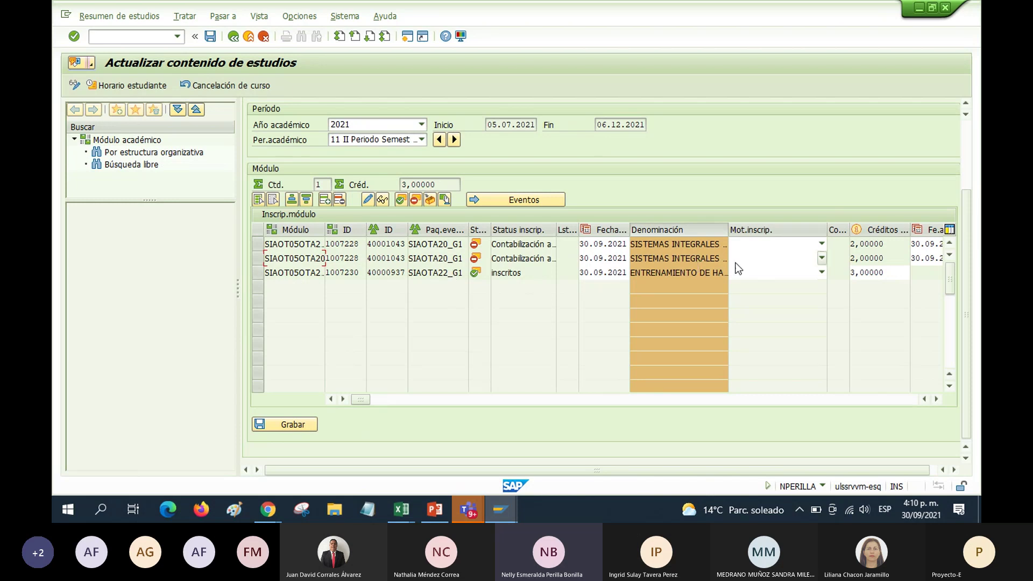
{"action": "left_click_drag", "start_coordinate": [728, 230], "coordinate": [763, 229]}
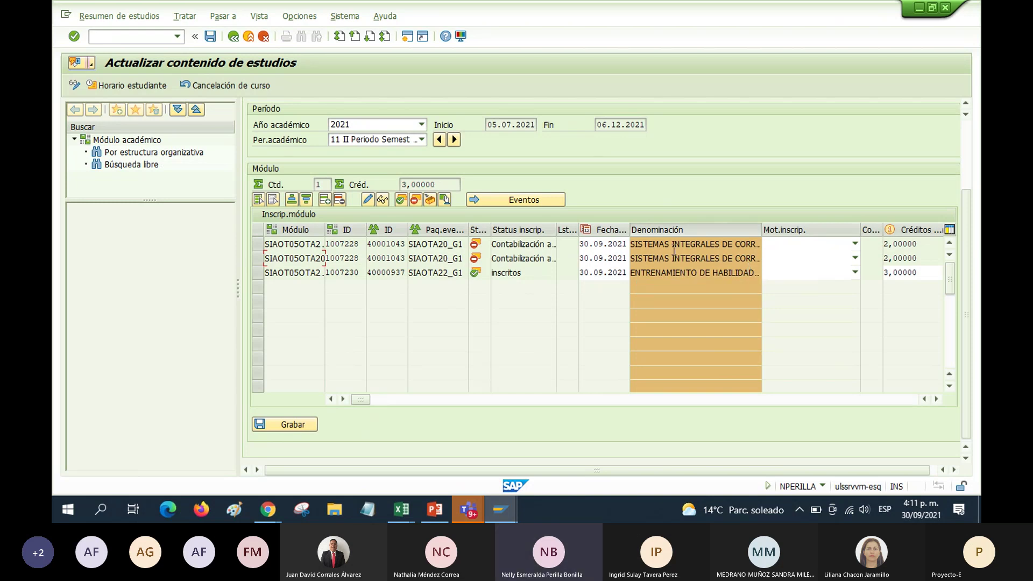
{"action": "left_click", "coordinate": [233, 36]}
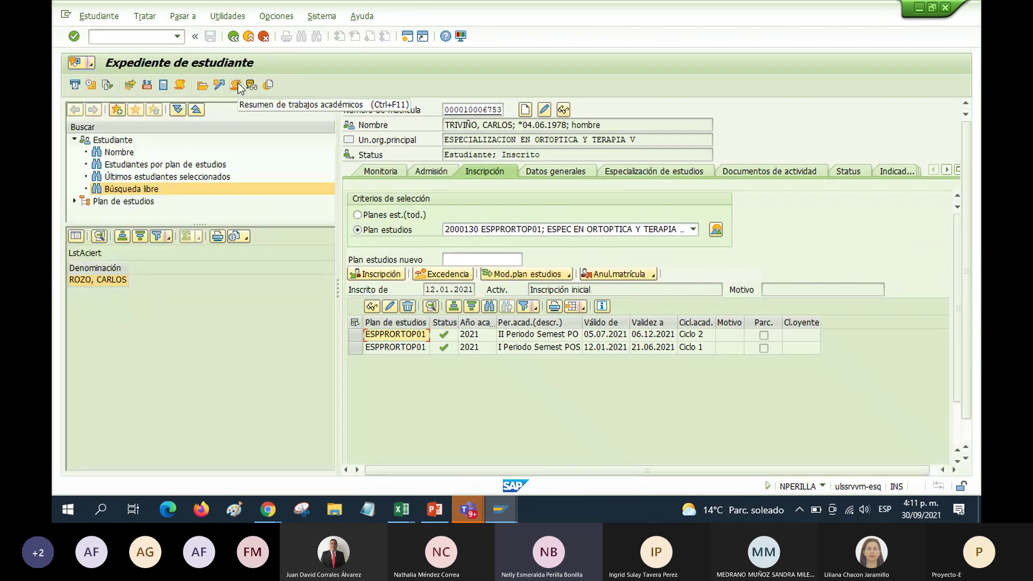
Open Resumen de trabajos académicos and select the SISTEMAS INTEGRALES and ENTRENAMIENTO DE HABILIDADES VISUALES rows
{"action": "left_click", "coordinate": [237, 86]}
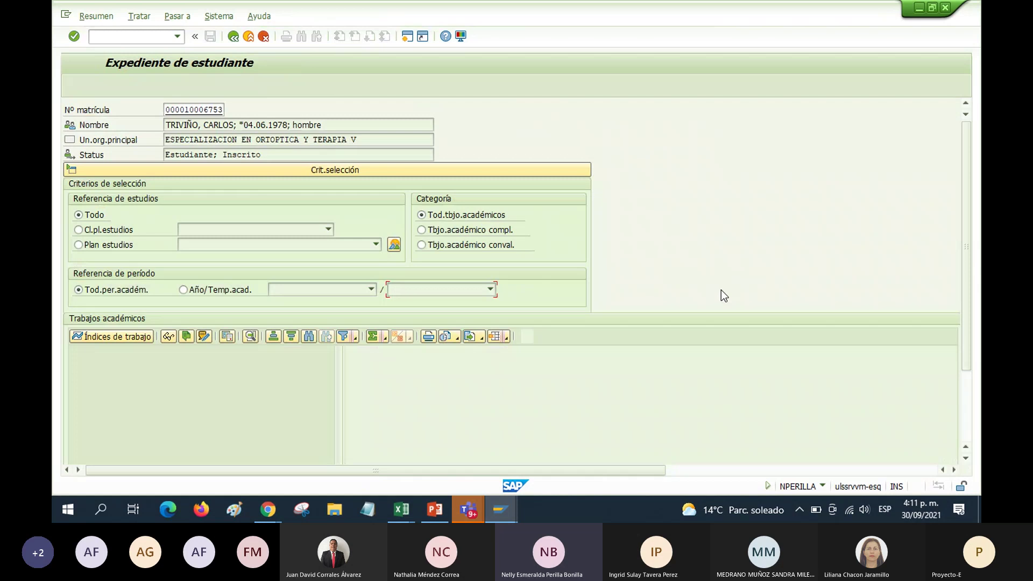
{"action": "scroll", "coordinate": [966, 412], "scroll_direction": "down", "scroll_amount": 3}
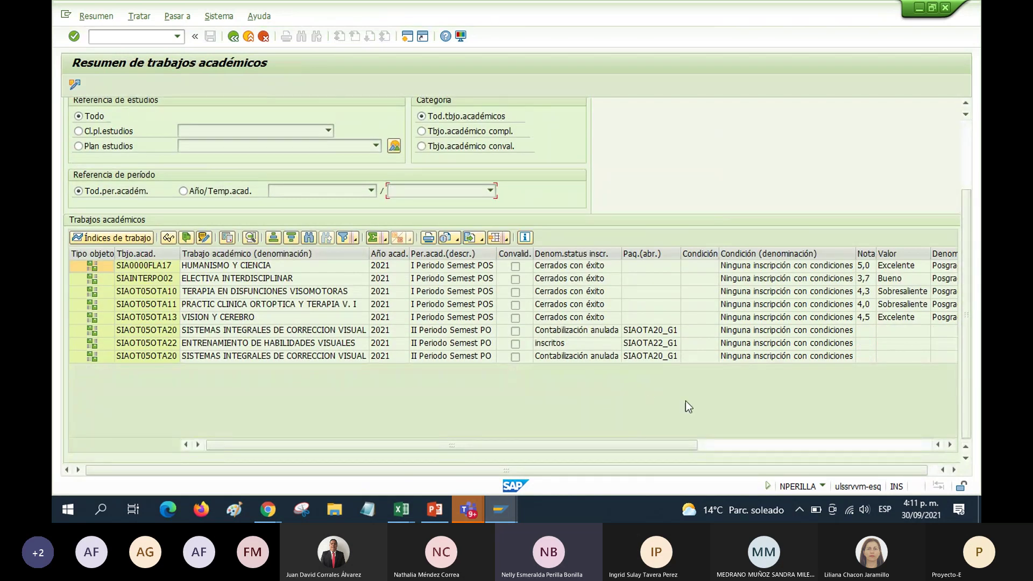
{"action": "left_click", "coordinate": [102, 352]}
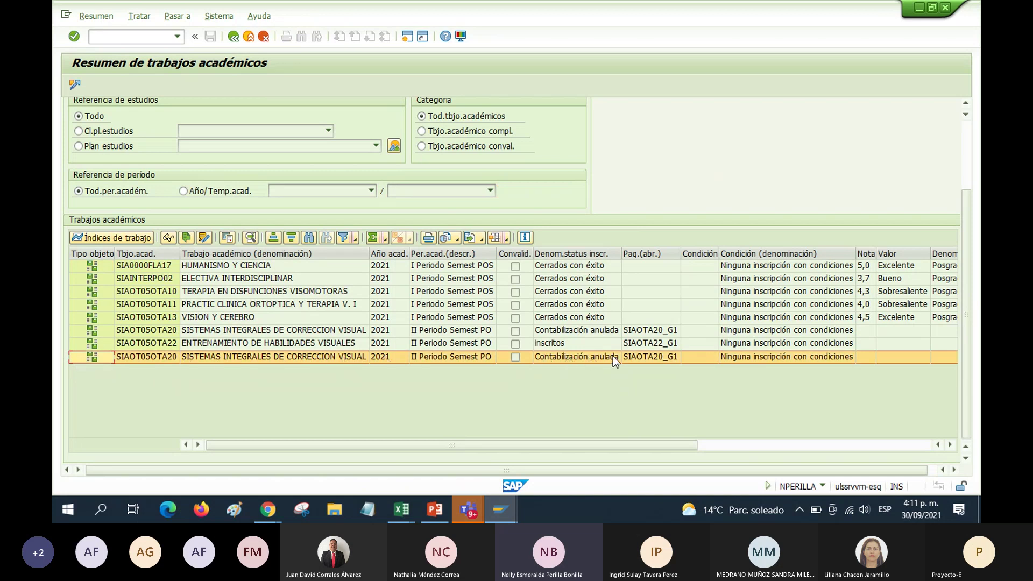
{"action": "left_click", "coordinate": [549, 343]}
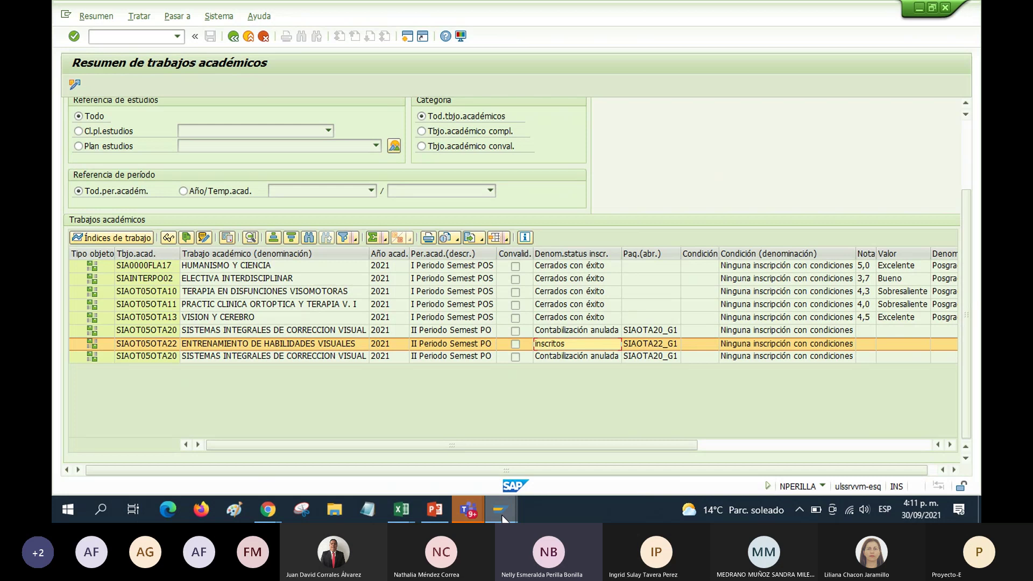
{"action": "mouse_move", "coordinate": [504, 519]}
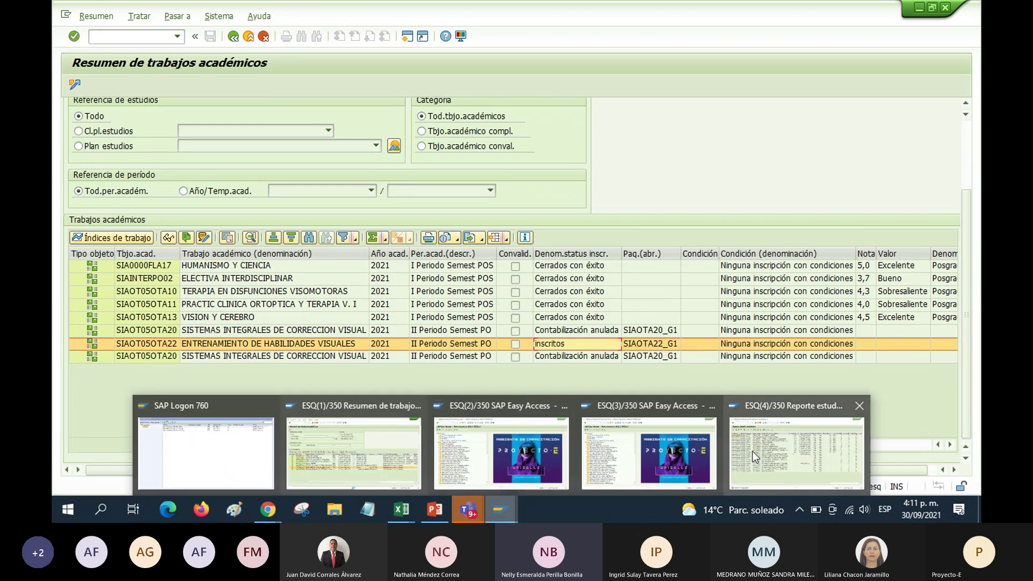
In the academic study report window, rerun the report and apply the /DARCA layout
{"action": "mouse_move", "coordinate": [753, 451]}
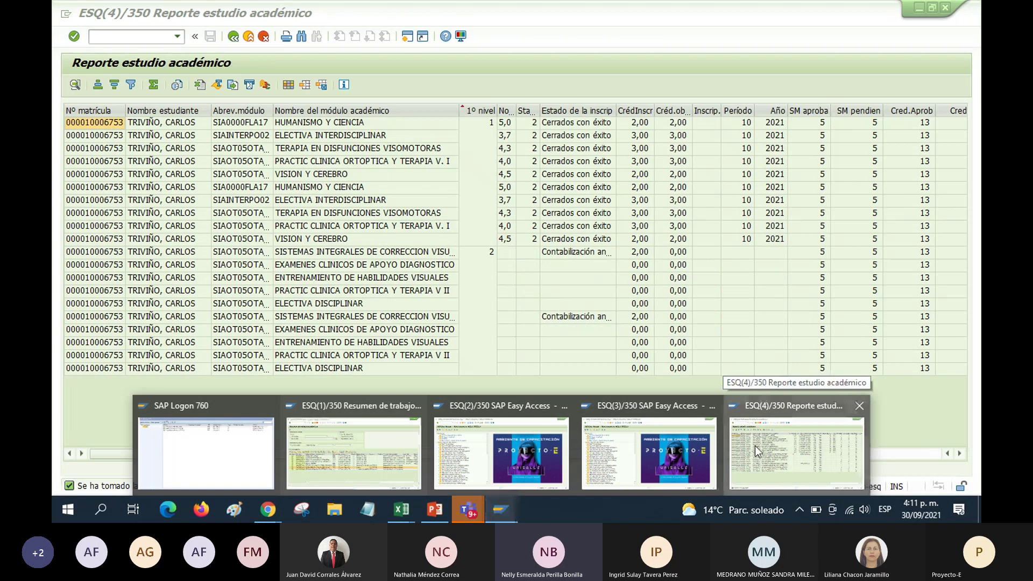
{"action": "left_click", "coordinate": [754, 446]}
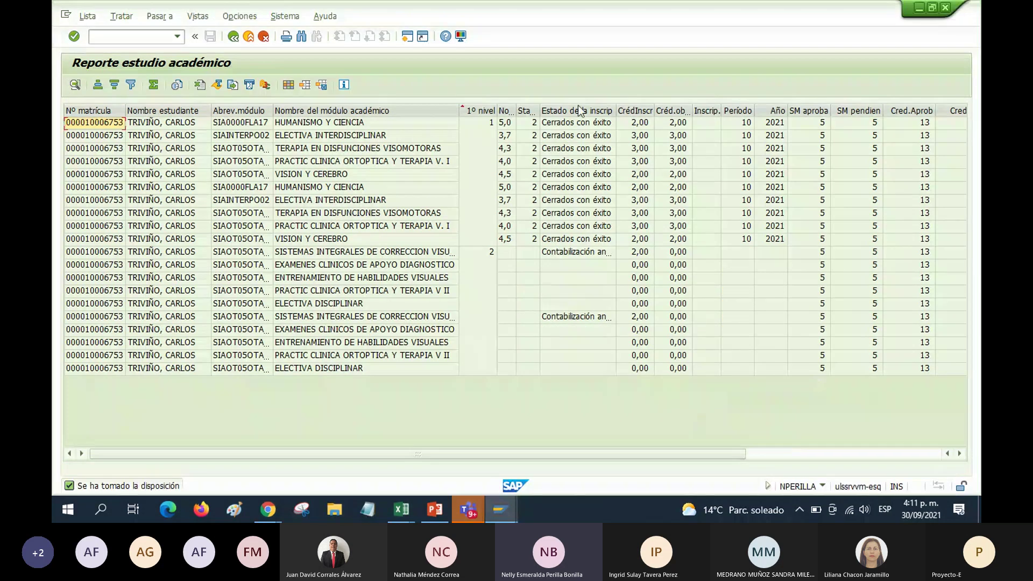
{"action": "left_click", "coordinate": [234, 37]}
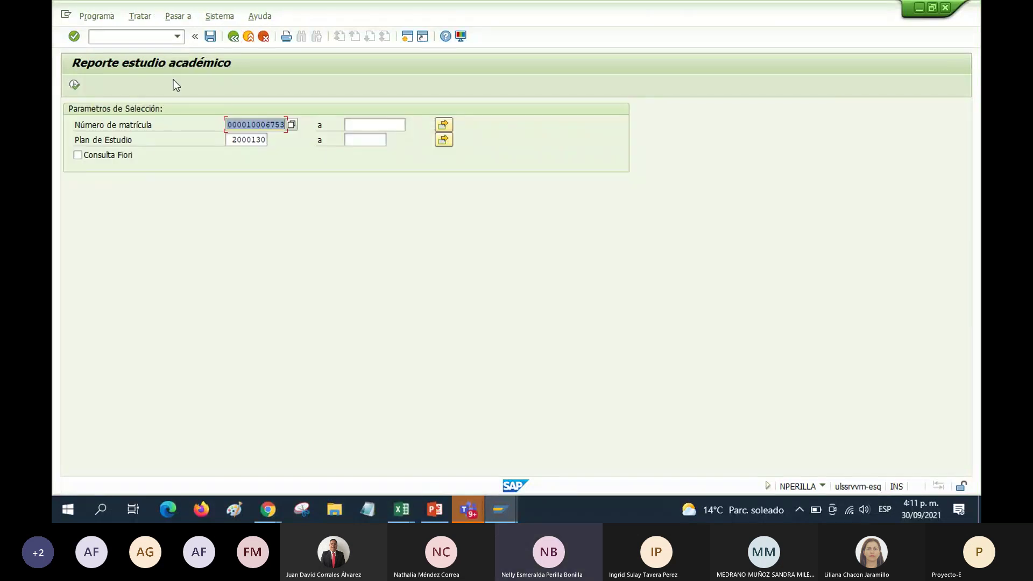
{"action": "left_click", "coordinate": [74, 84]}
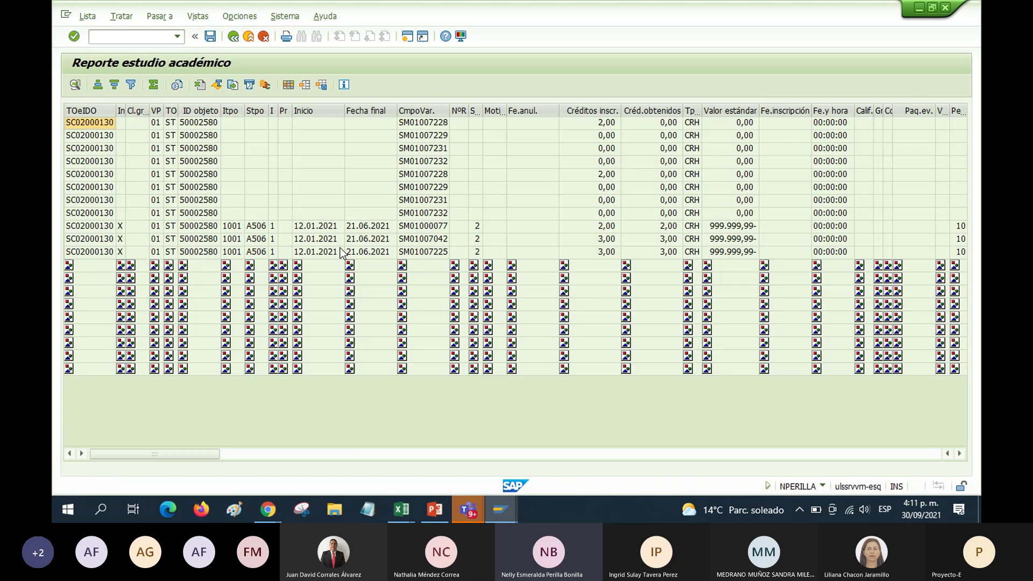
{"action": "left_click", "coordinate": [305, 85]}
{"action": "left_click", "coordinate": [147, 175]}
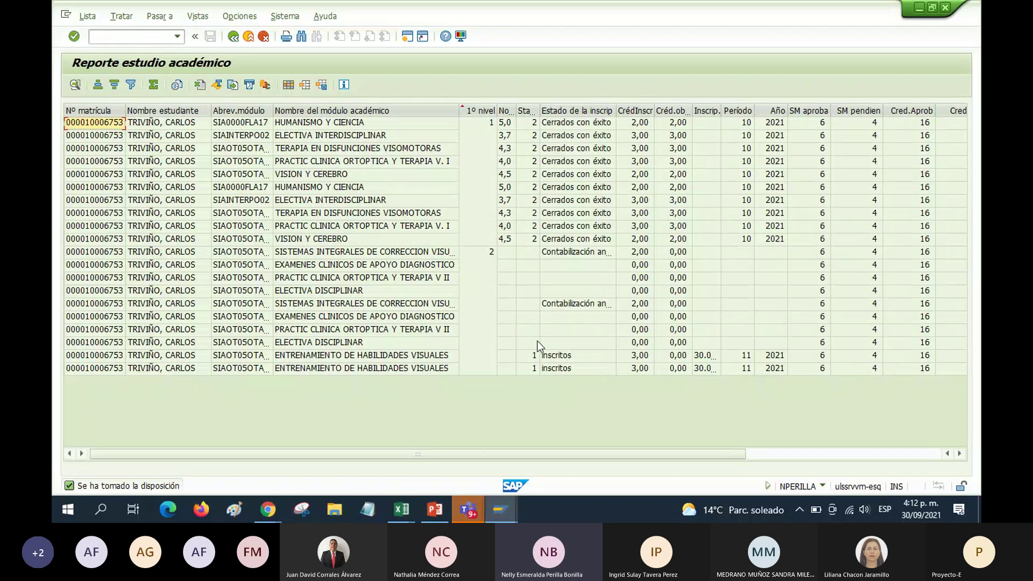
{"action": "left_click", "coordinate": [541, 309]}
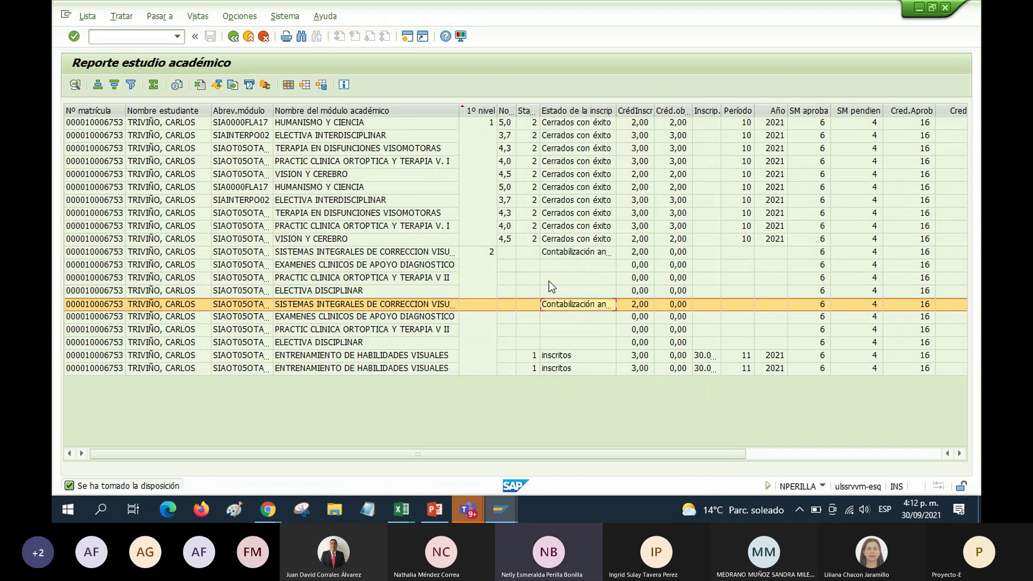
{"action": "left_click", "coordinate": [557, 254]}
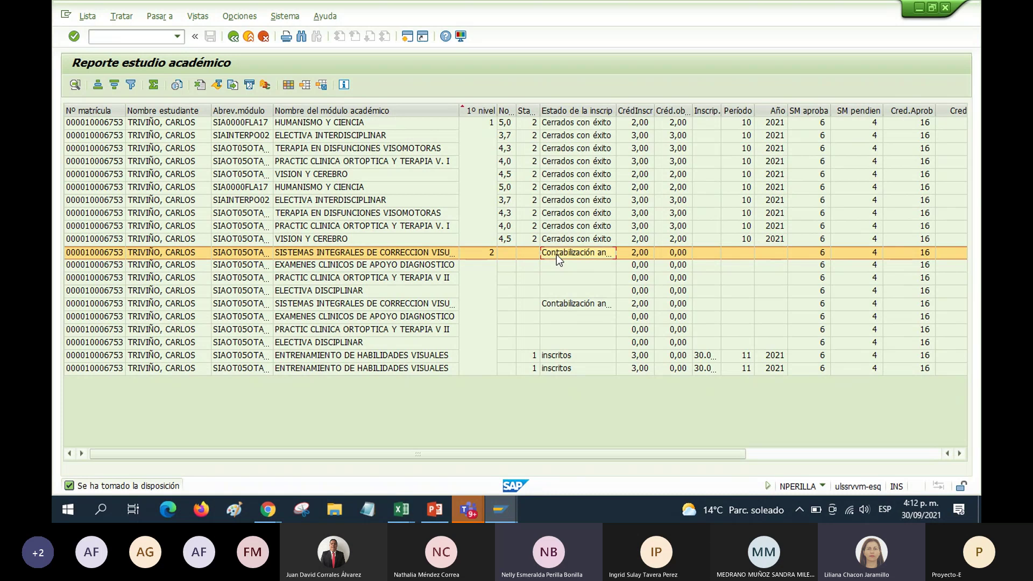
{"action": "left_click", "coordinate": [571, 305]}
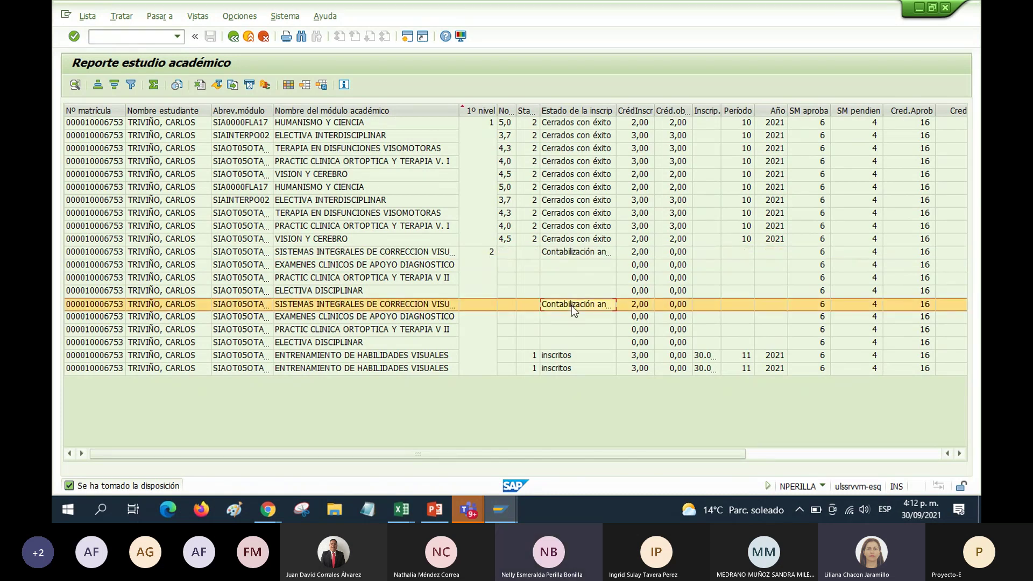
{"action": "left_click", "coordinate": [351, 253]}
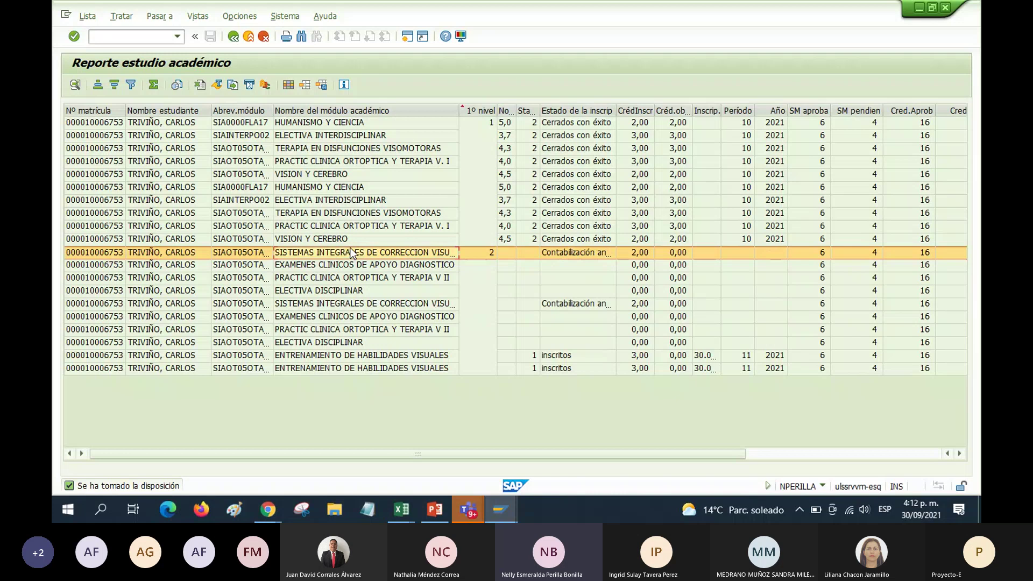
{"action": "left_click", "coordinate": [574, 253]}
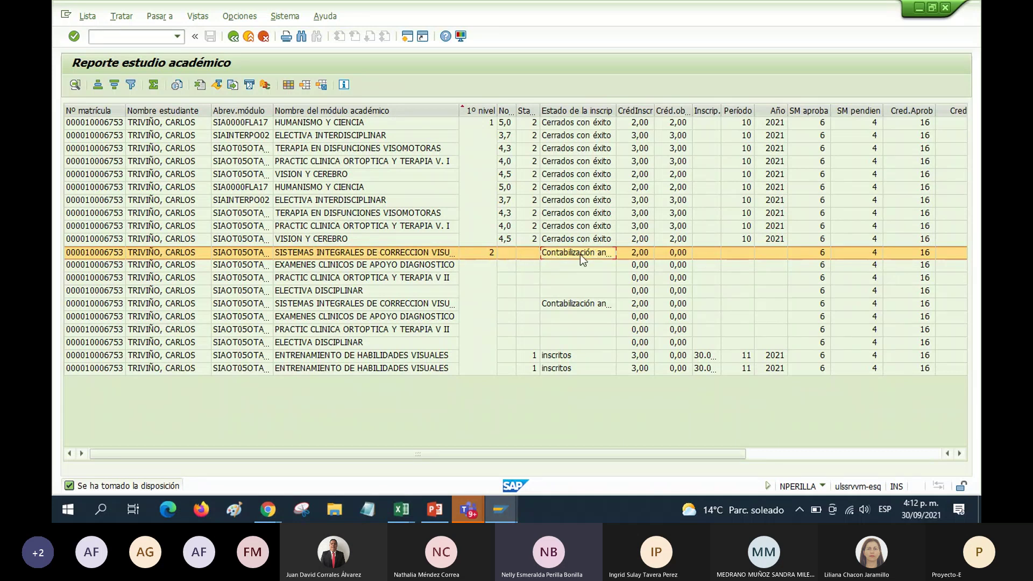
{"action": "left_click", "coordinate": [584, 305]}
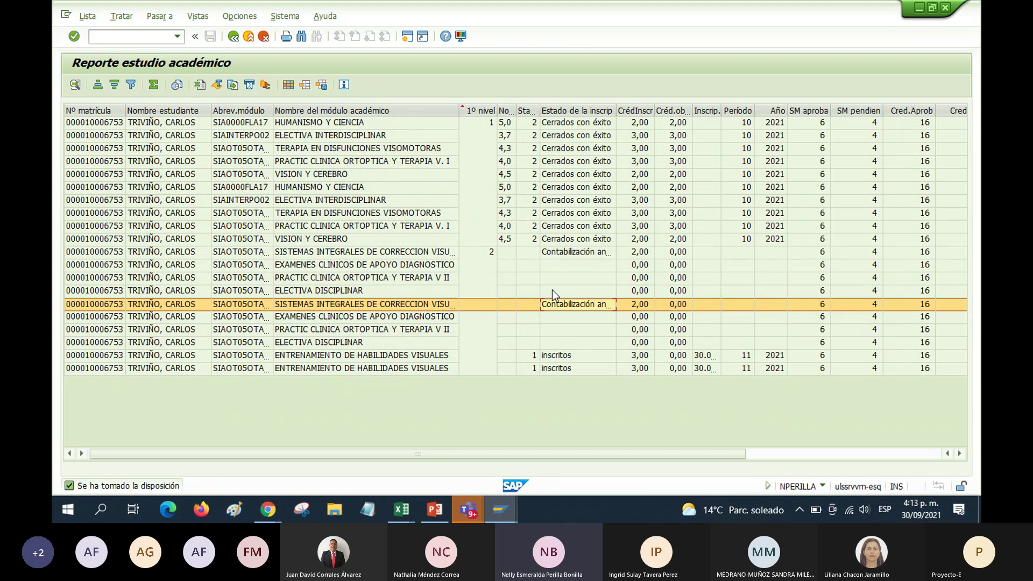
{"action": "scroll", "coordinate": [553, 290], "scroll_direction": "right", "scroll_amount": 3}
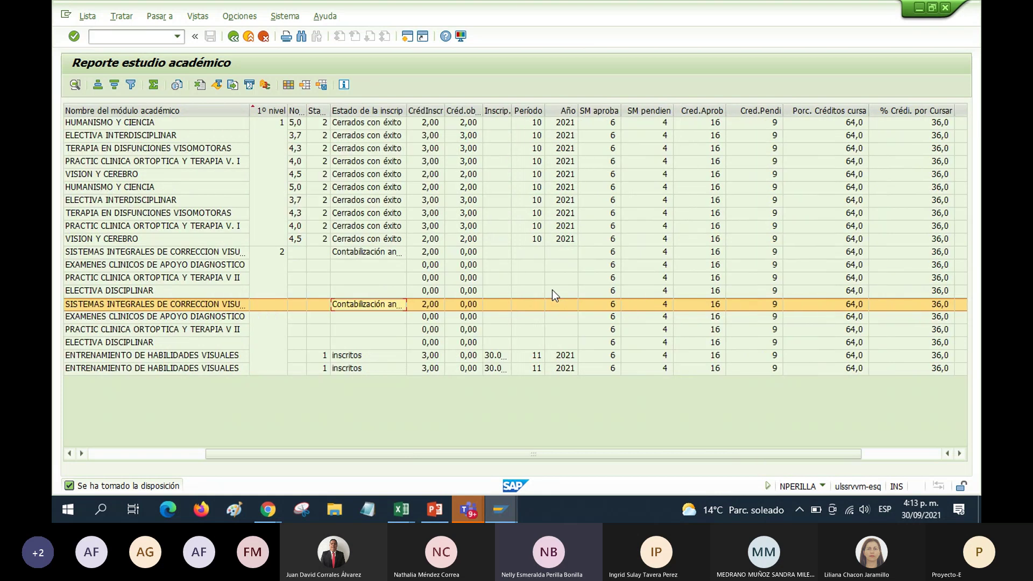
Scroll the report grid to the leftmost columns and select the first ENTRENAMIENTO DE HABILIDADES VISUALES row
{"action": "left_click_drag", "start_coordinate": [676, 454], "coordinate": [755, 454]}
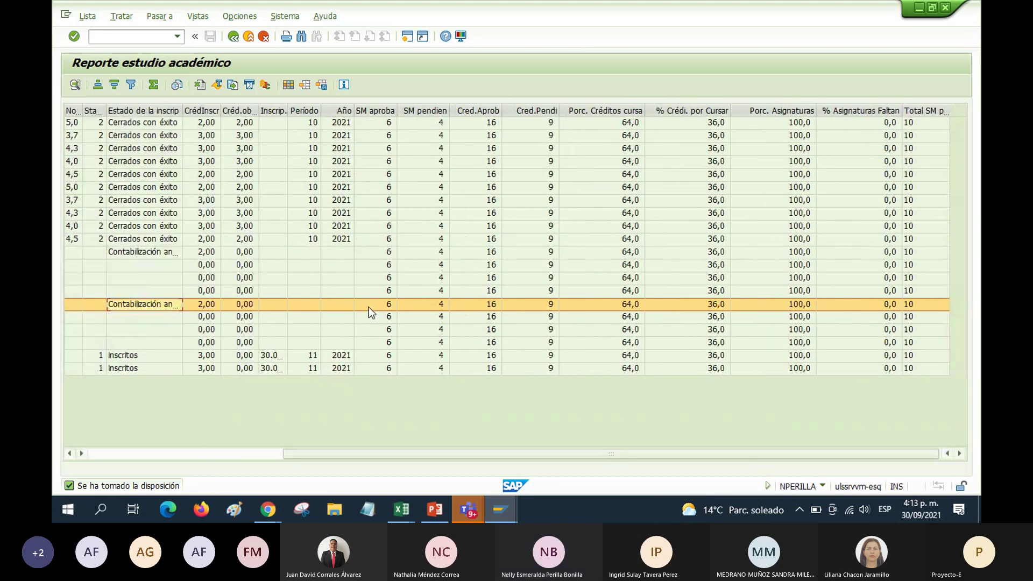
{"action": "scroll", "coordinate": [369, 307], "scroll_direction": "left", "scroll_amount": 10}
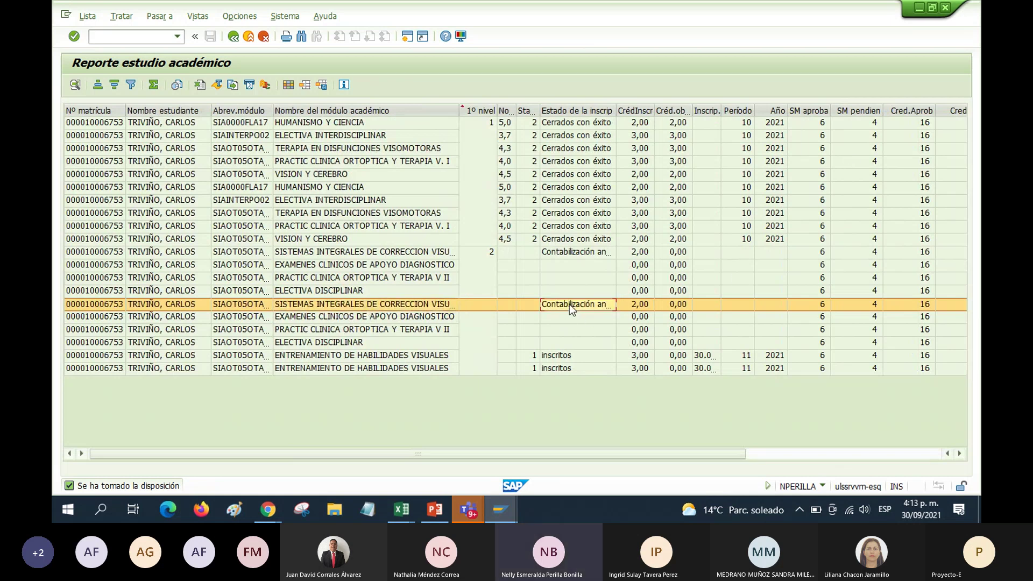
{"action": "left_click_drag", "start_coordinate": [662, 453], "coordinate": [857, 458]}
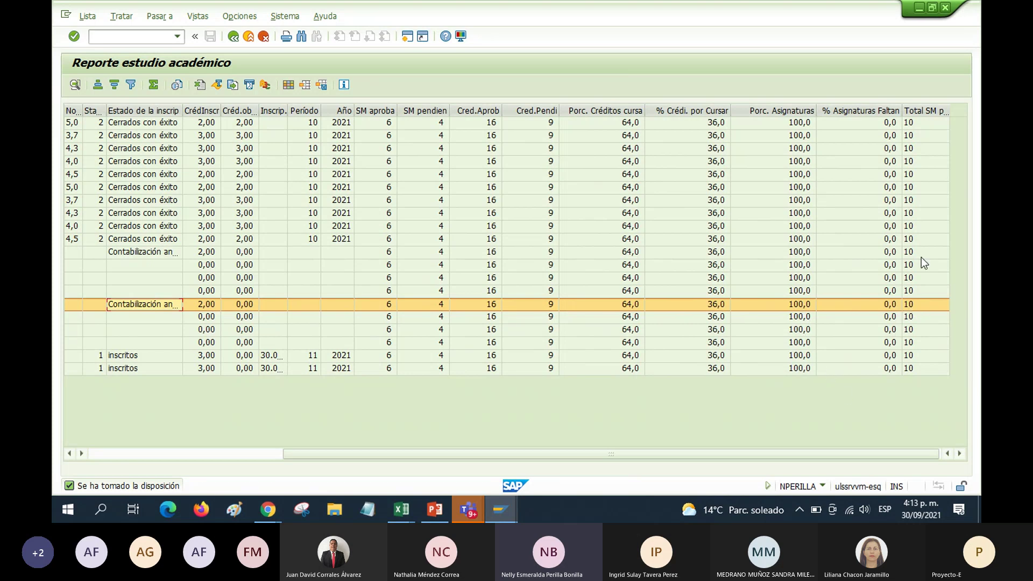
{"action": "left_click", "coordinate": [911, 306]}
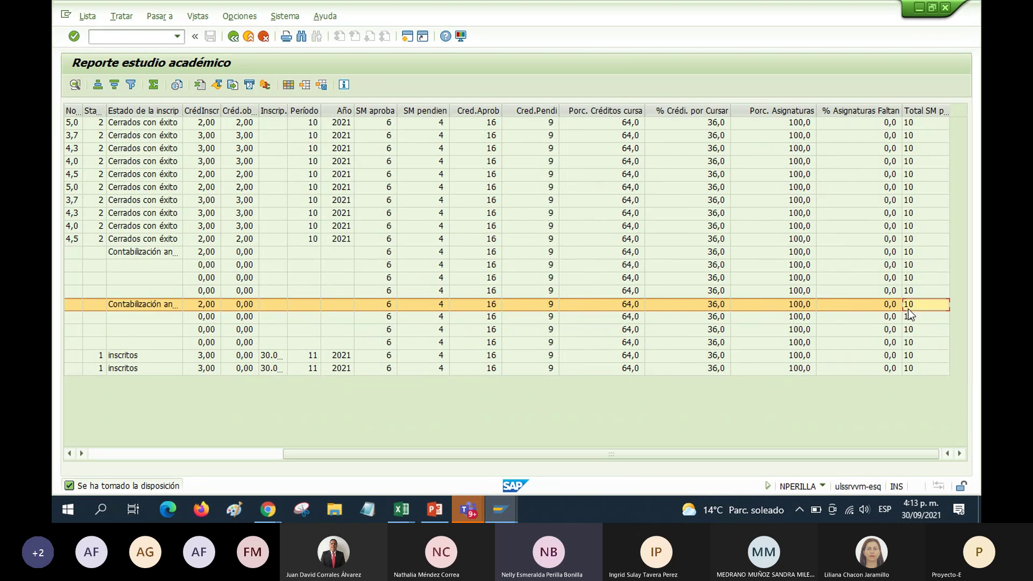
{"action": "left_click_drag", "start_coordinate": [713, 455], "coordinate": [303, 451]}
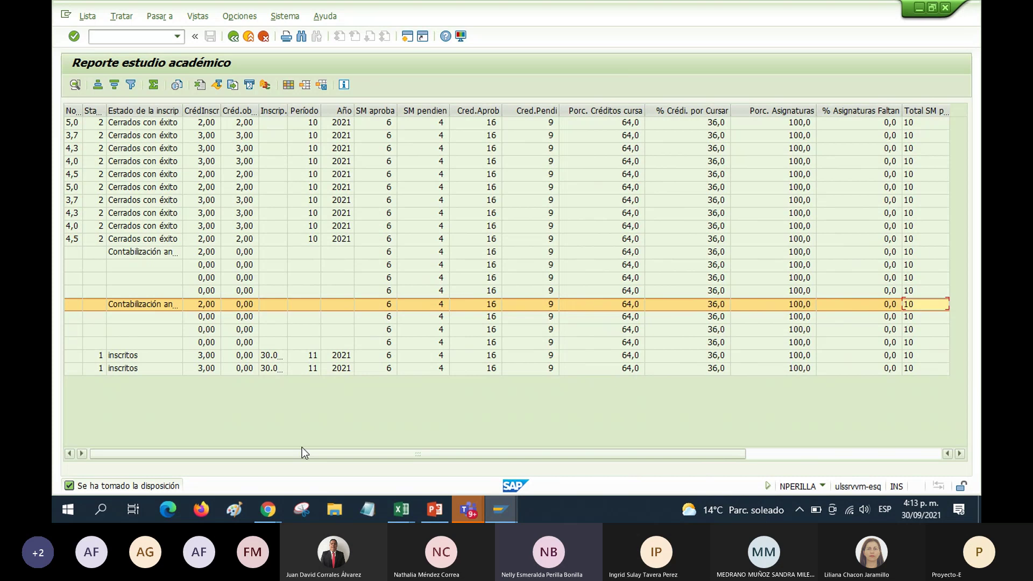
{"action": "scroll", "coordinate": [600, 366], "scroll_direction": "right", "scroll_amount": 2}
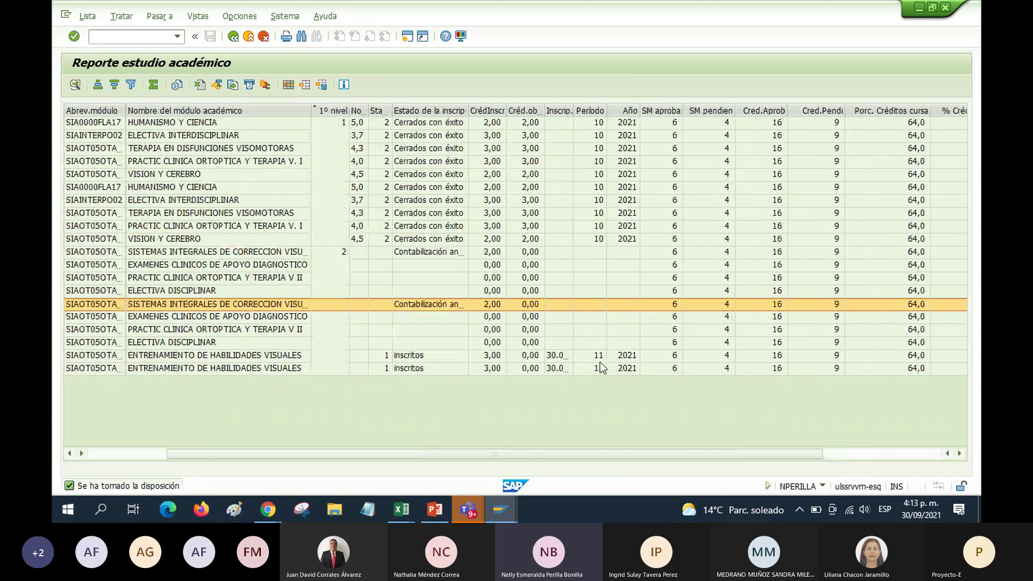
{"action": "scroll", "coordinate": [601, 367], "scroll_direction": "left", "scroll_amount": 2}
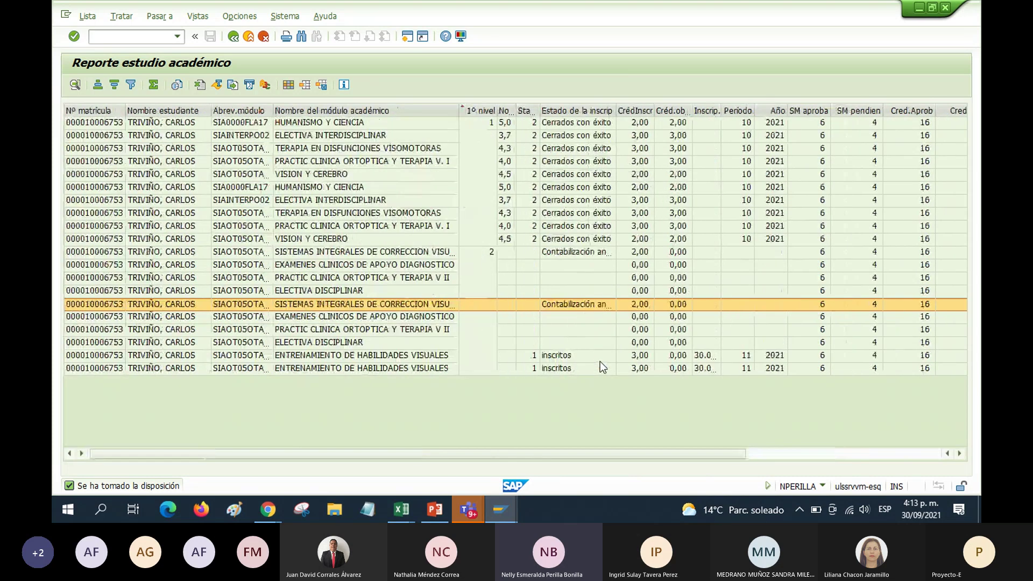
{"action": "left_click", "coordinate": [732, 355]}
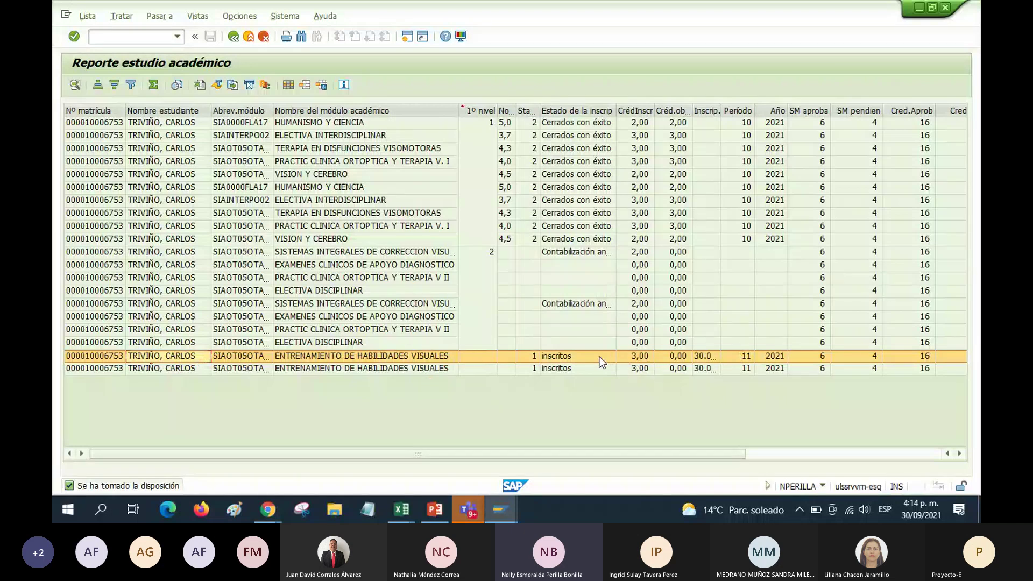
Auto-fit the Estado de la inscripción column and select the SISTEMAS INTEGRALES course name cell
{"action": "double_click", "coordinate": [615, 109]}
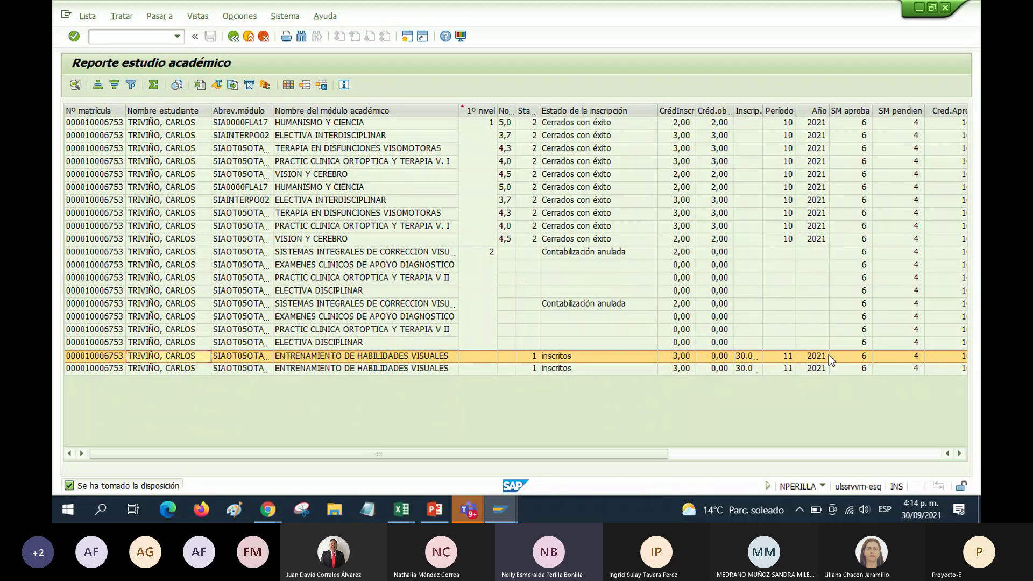
{"action": "left_click", "coordinate": [319, 356]}
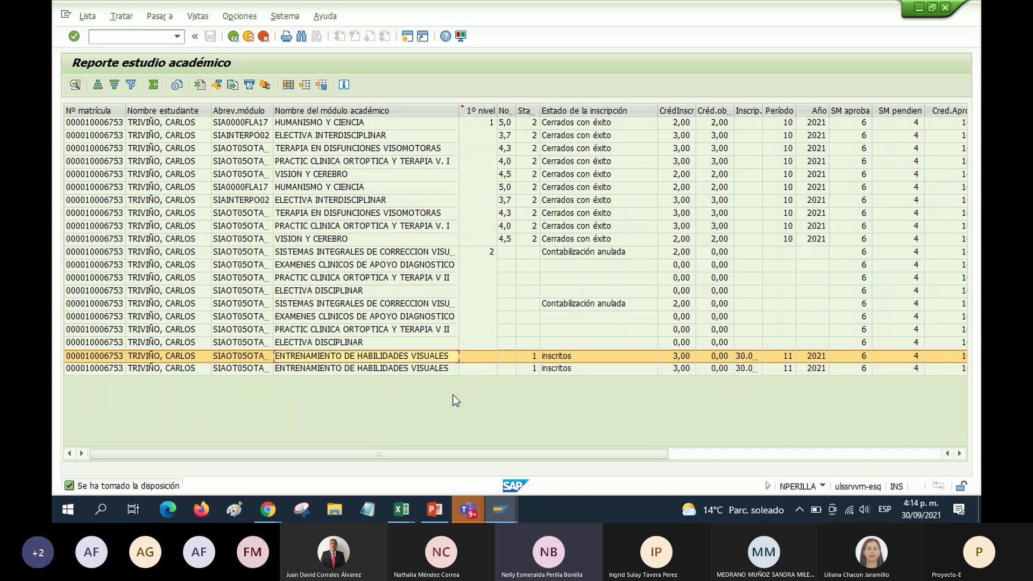
Paste the report screenshot into a new Paint image, minimize Paint, and go back in SAP
{"action": "left_click", "coordinate": [234, 510]}
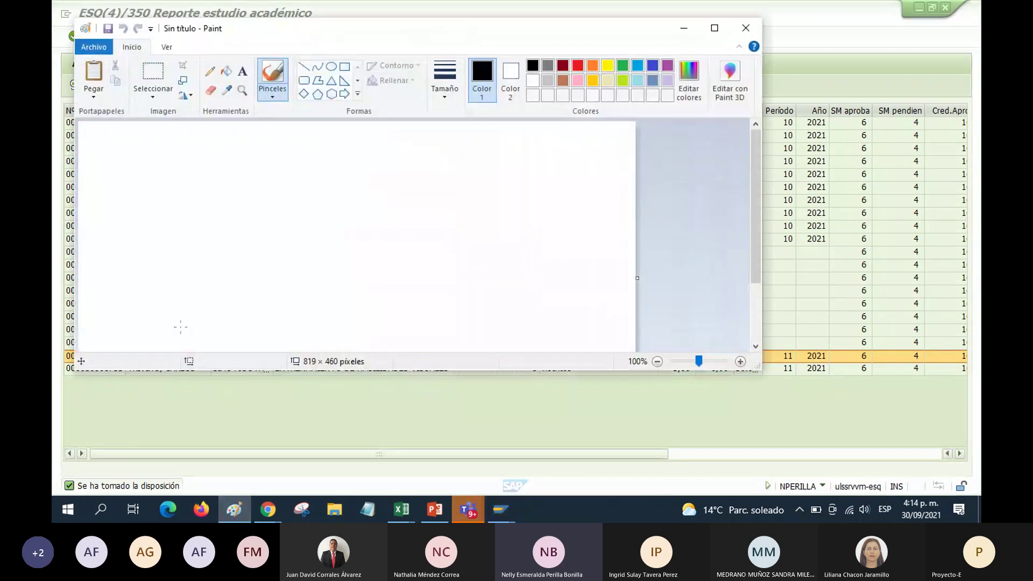
{"action": "key", "text": "ctrl+v"}
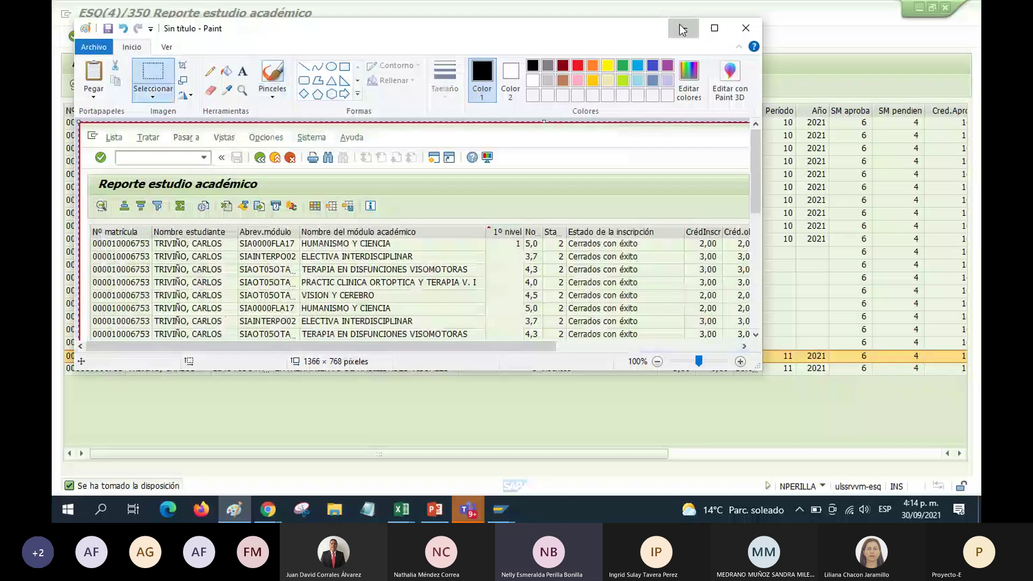
{"action": "left_click", "coordinate": [683, 29]}
{"action": "key", "text": "F3"}
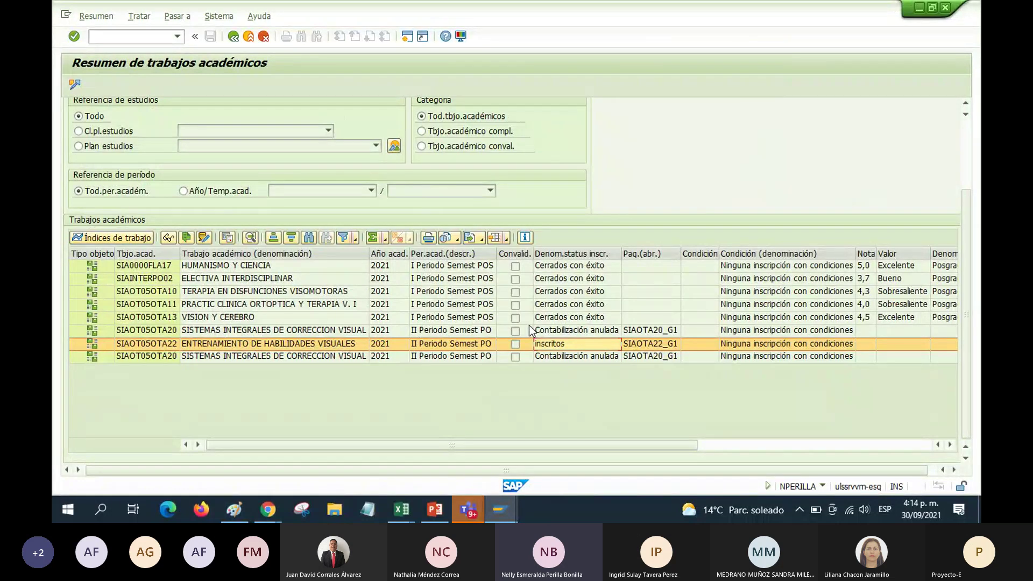
Go back from Resumen de trabajos académicos to the Expediente de estudiante Inscripción view
{"action": "left_click", "coordinate": [233, 37]}
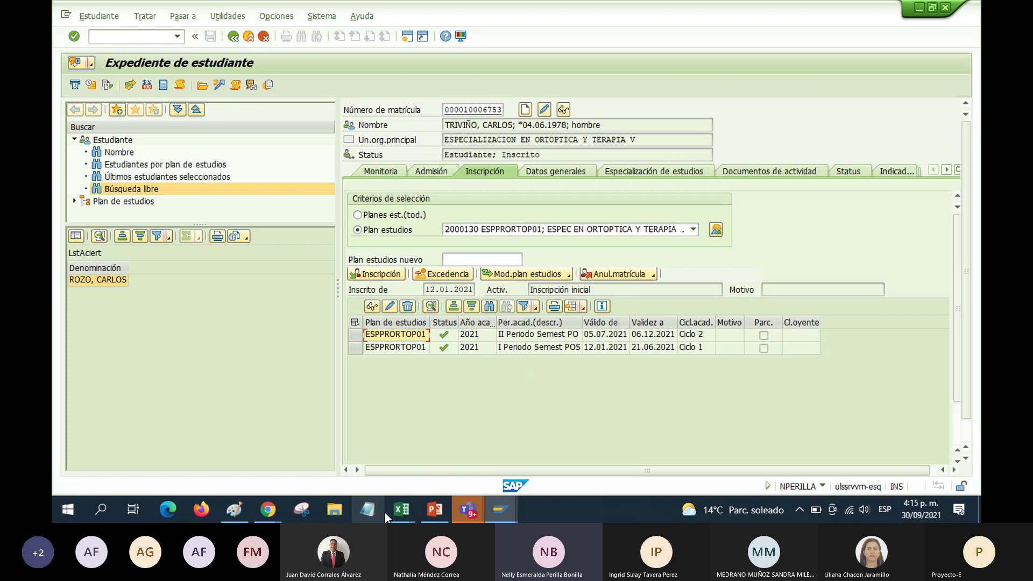
{"action": "mouse_move", "coordinate": [394, 511]}
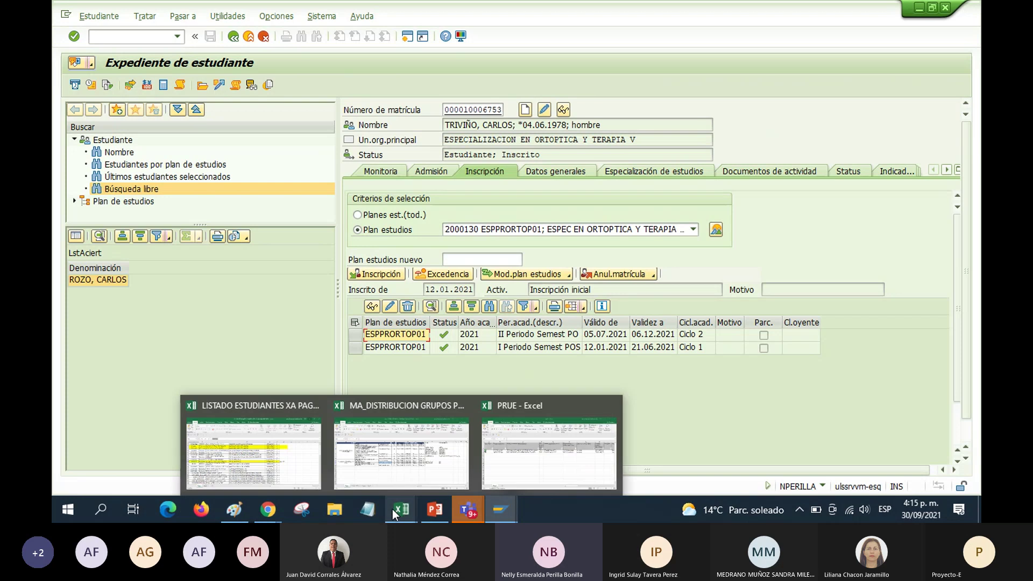
Bring up the LISTADO ESTUDIANTES workbook and inspect the student numbers of highlighted rows 6 and 7
{"action": "left_click", "coordinate": [280, 470]}
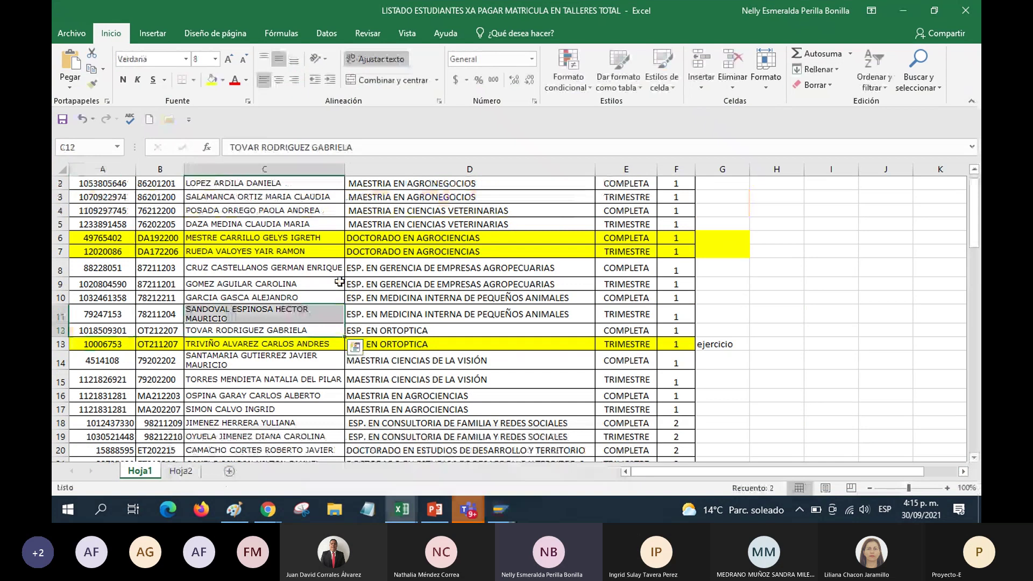
{"action": "key", "text": "ctrl+z"}
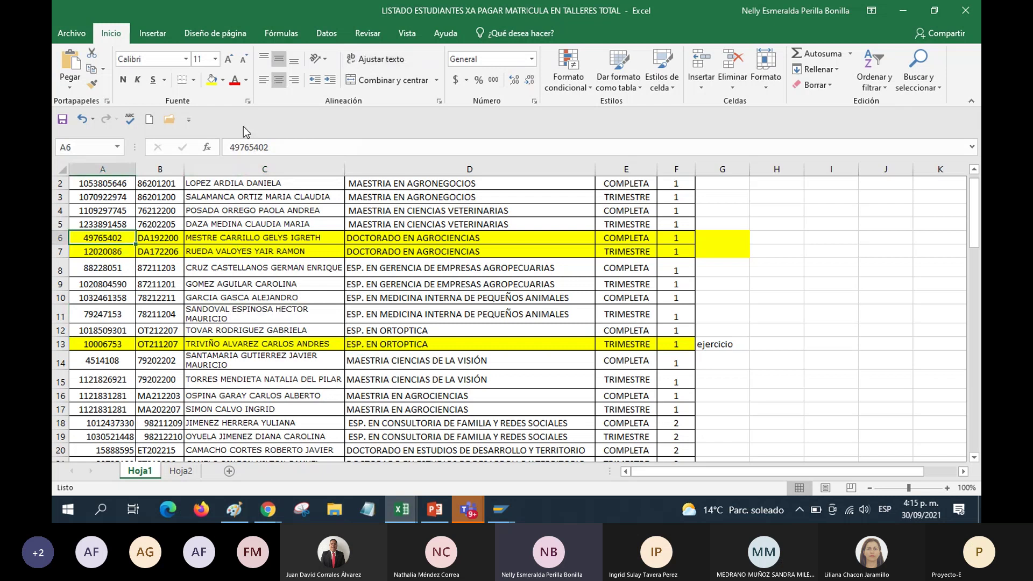
{"action": "double_click", "coordinate": [285, 147]}
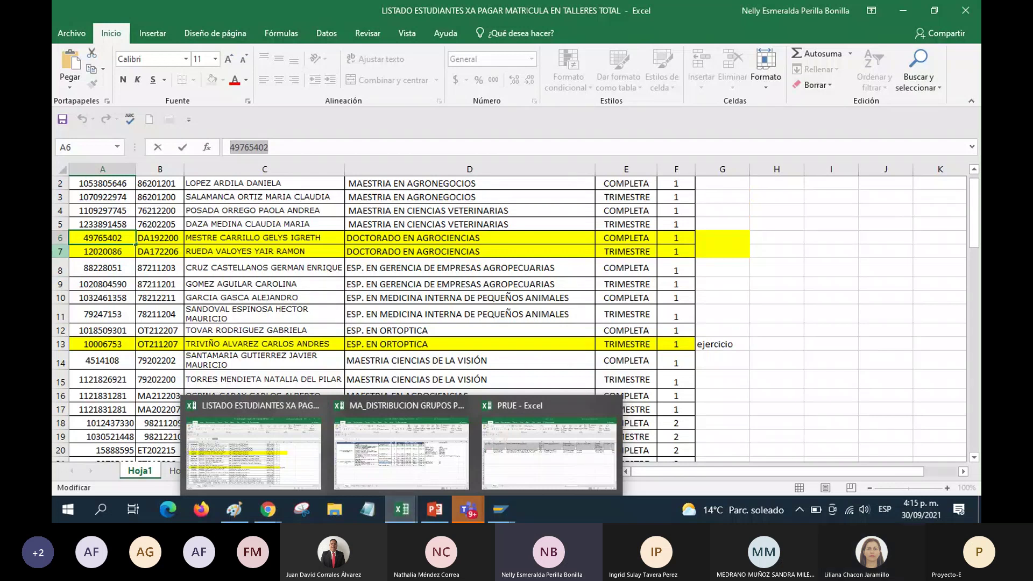
{"action": "left_click", "coordinate": [100, 254]}
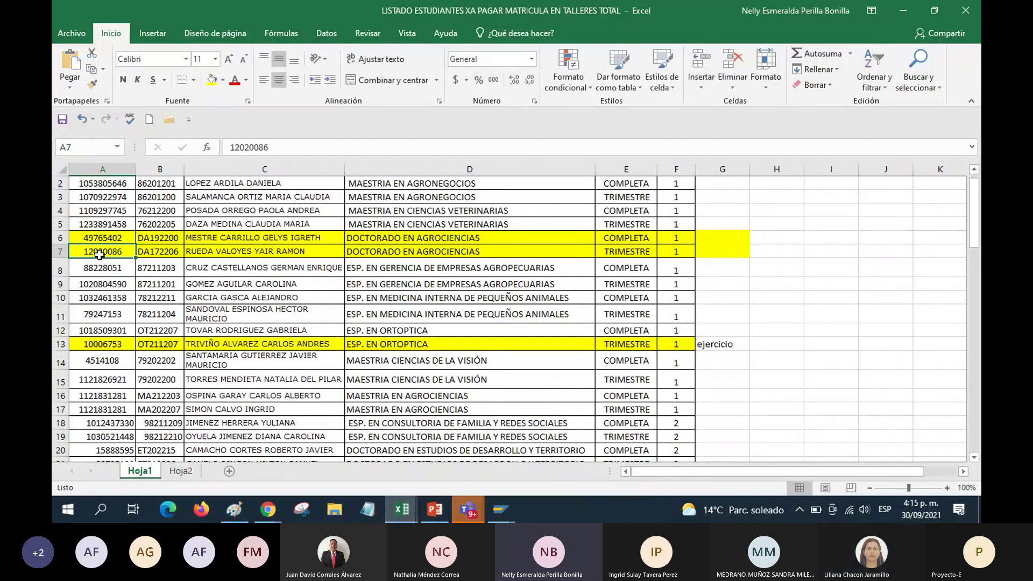
{"action": "left_click", "coordinate": [208, 248]}
{"action": "left_click", "coordinate": [121, 246]}
{"action": "left_click", "coordinate": [111, 238]}
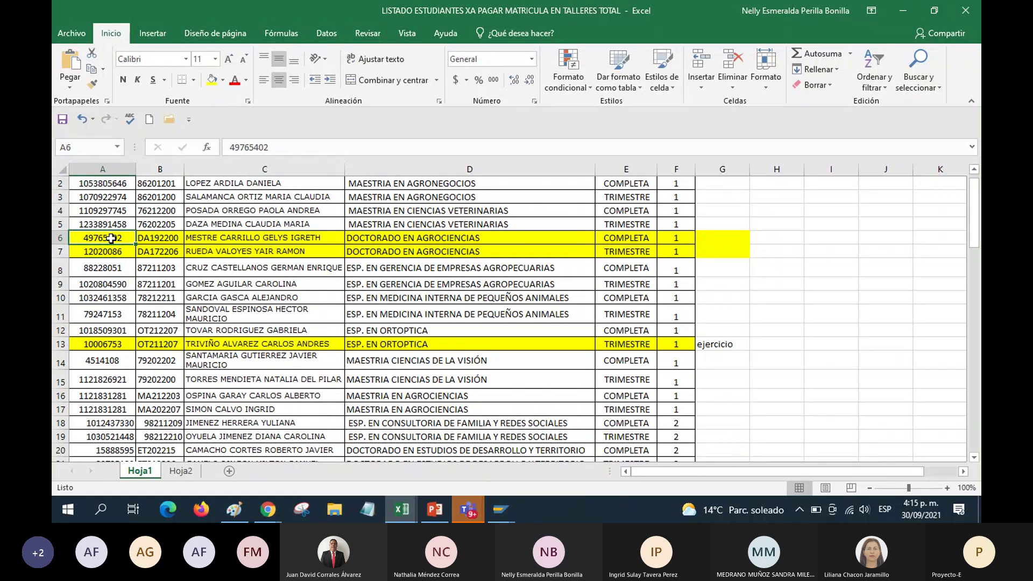
{"action": "left_click", "coordinate": [110, 248]}
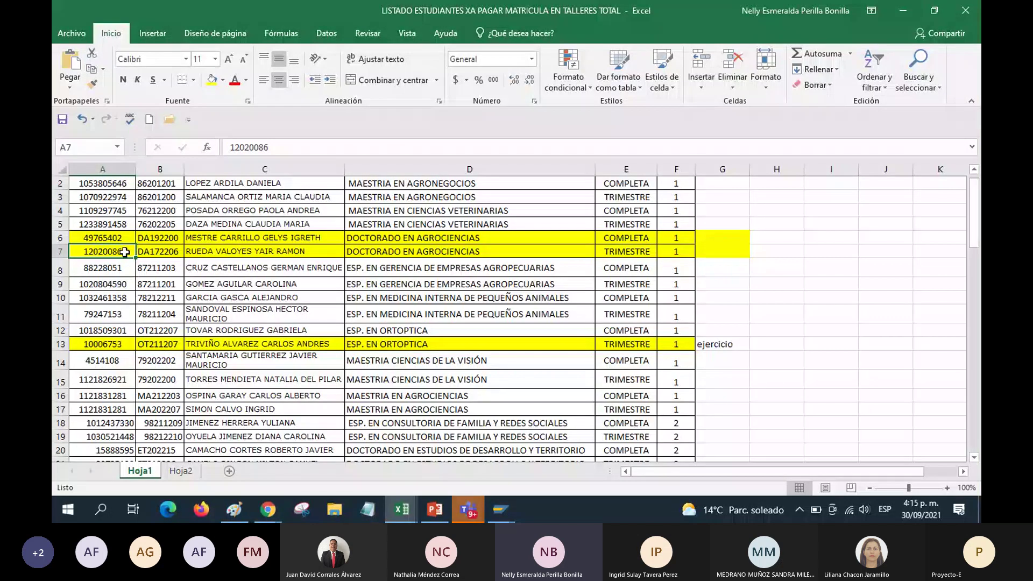
Copy the student number from cell A6 and launch the PIQST00 student file in SAP
{"action": "key", "text": "Up"}
{"action": "key", "text": "F2"}
{"action": "key", "text": "ctrl+c"}
{"action": "key", "text": "alt+Tab"}
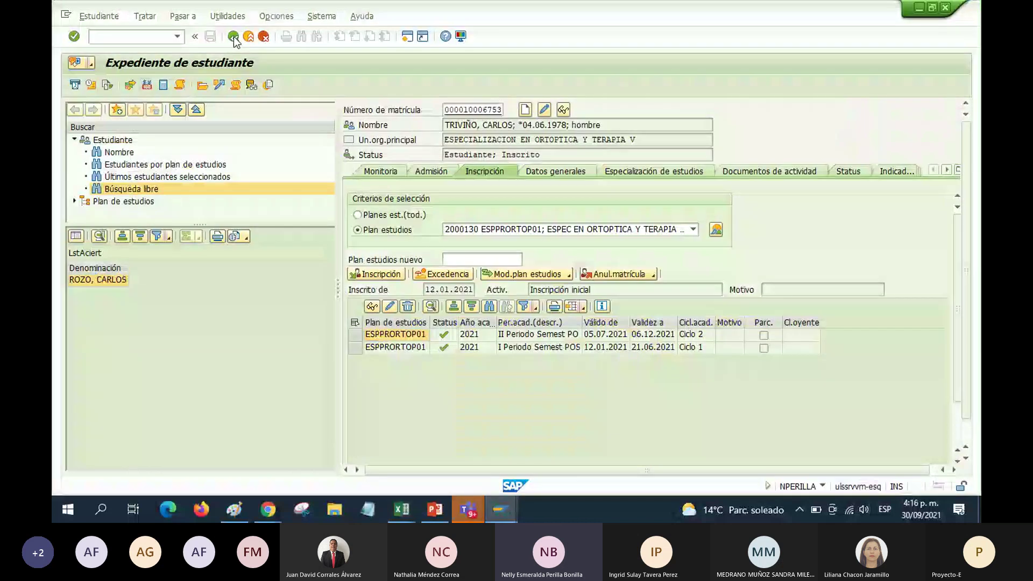
{"action": "left_click", "coordinate": [233, 37]}
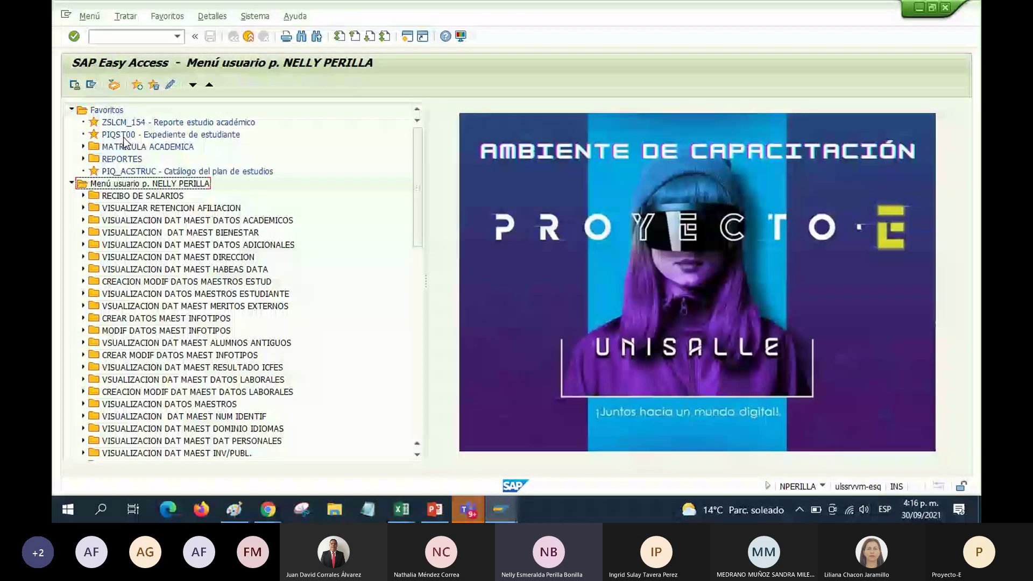
{"action": "double_click", "coordinate": [124, 136]}
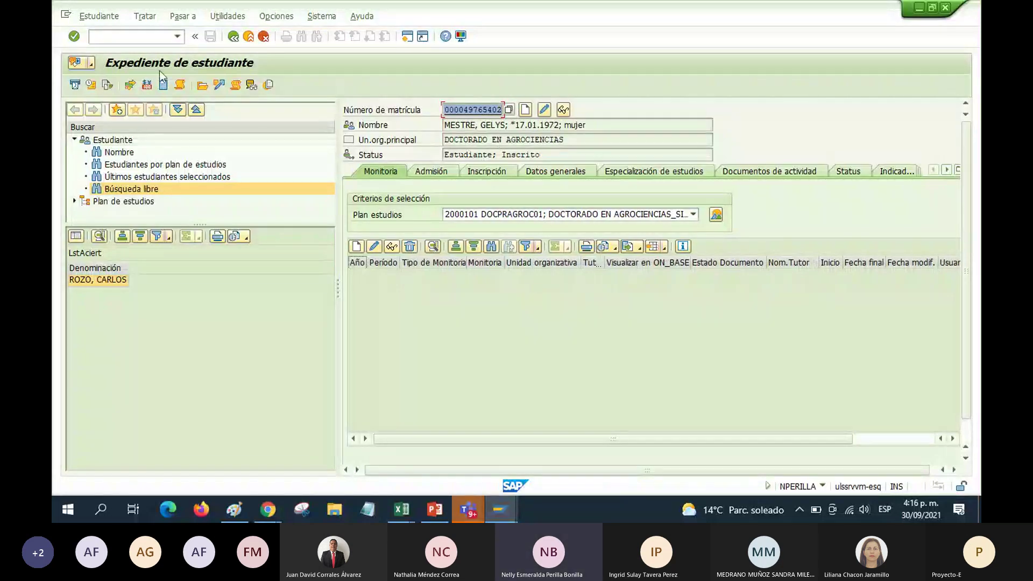
Check that the Doctorado en Agrociencias student's Resumen de trabajos académicos is empty, then return to their file
{"action": "left_click", "coordinate": [237, 86]}
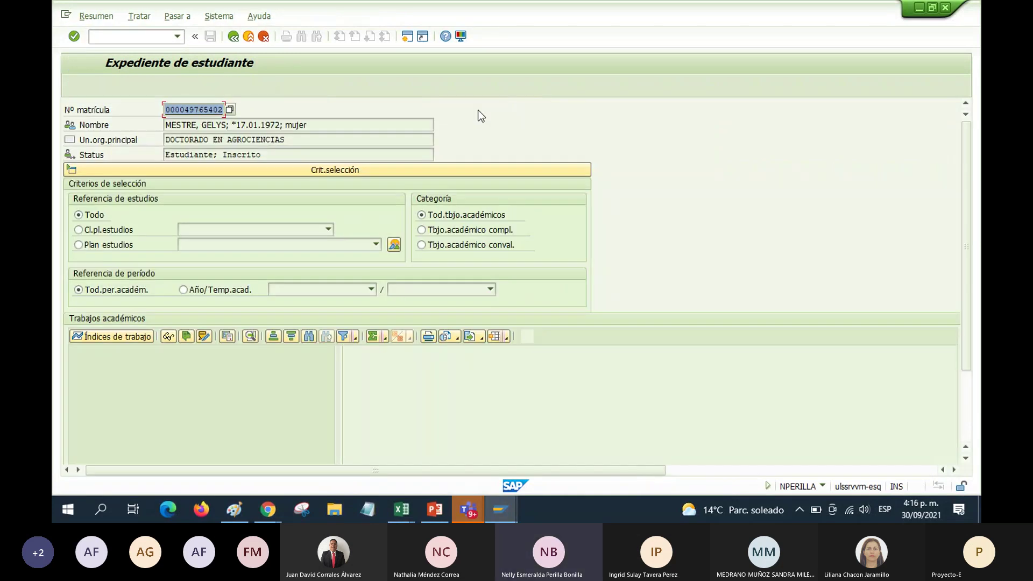
{"action": "left_click", "coordinate": [507, 339]}
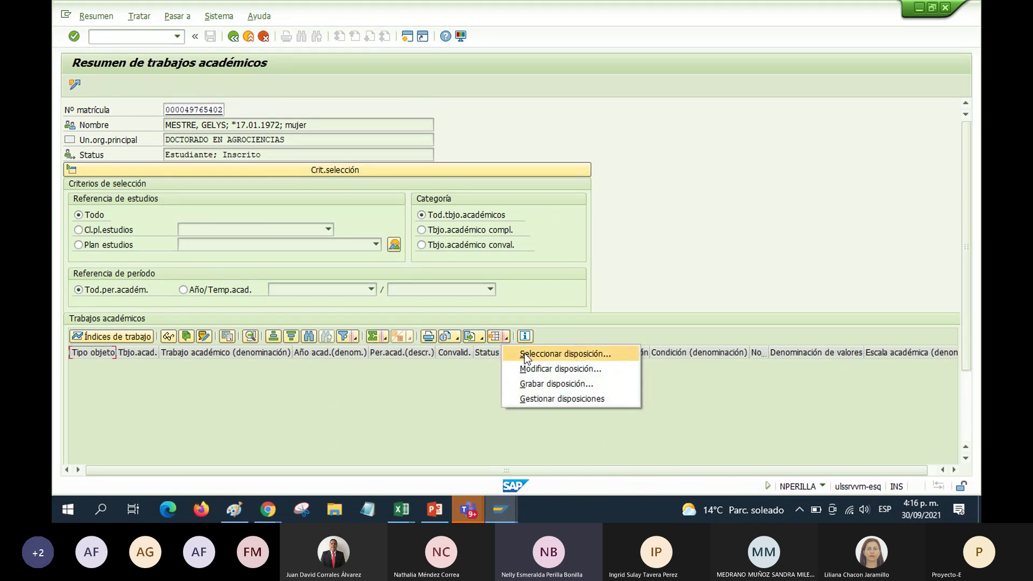
{"action": "left_click", "coordinate": [459, 362]}
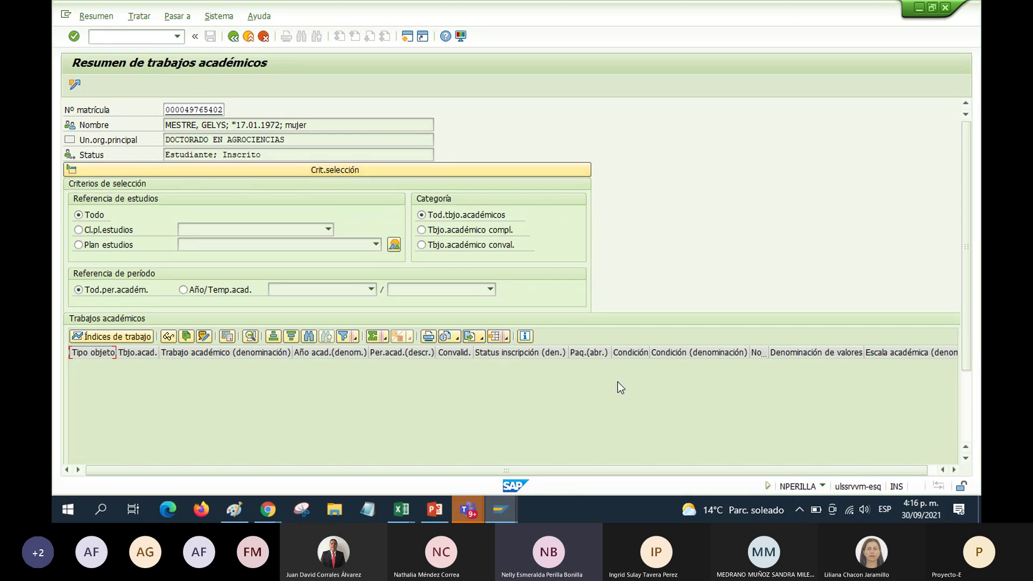
{"action": "scroll", "coordinate": [536, 398], "scroll_direction": "right", "scroll_amount": 6}
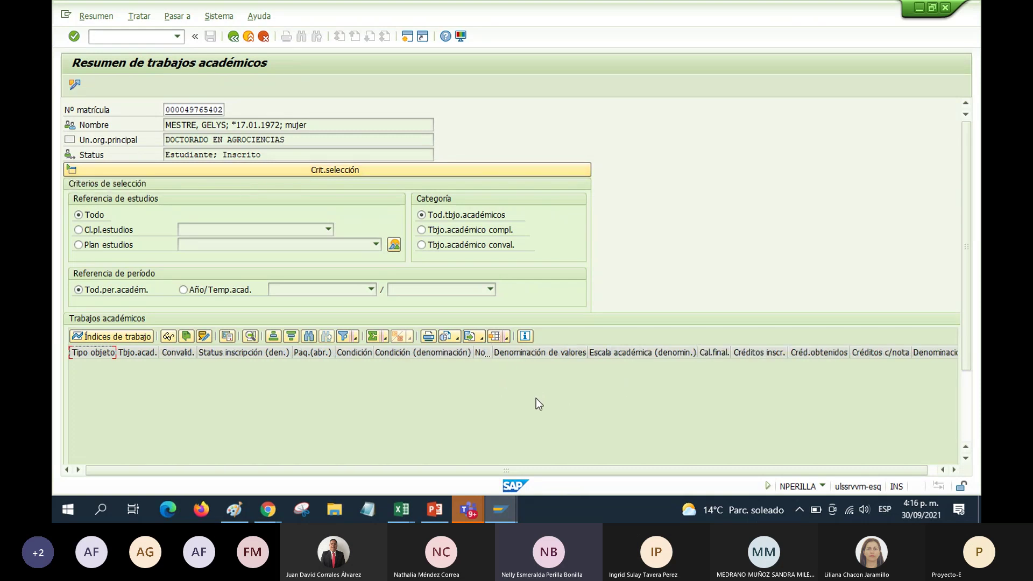
{"action": "scroll", "coordinate": [538, 399], "scroll_direction": "left", "scroll_amount": 6}
{"action": "left_click_drag", "start_coordinate": [966, 361], "coordinate": [966, 438]}
{"action": "left_click_drag", "start_coordinate": [524, 445], "coordinate": [269, 438]}
{"action": "scroll", "coordinate": [430, 269], "scroll_direction": "up", "scroll_amount": 1}
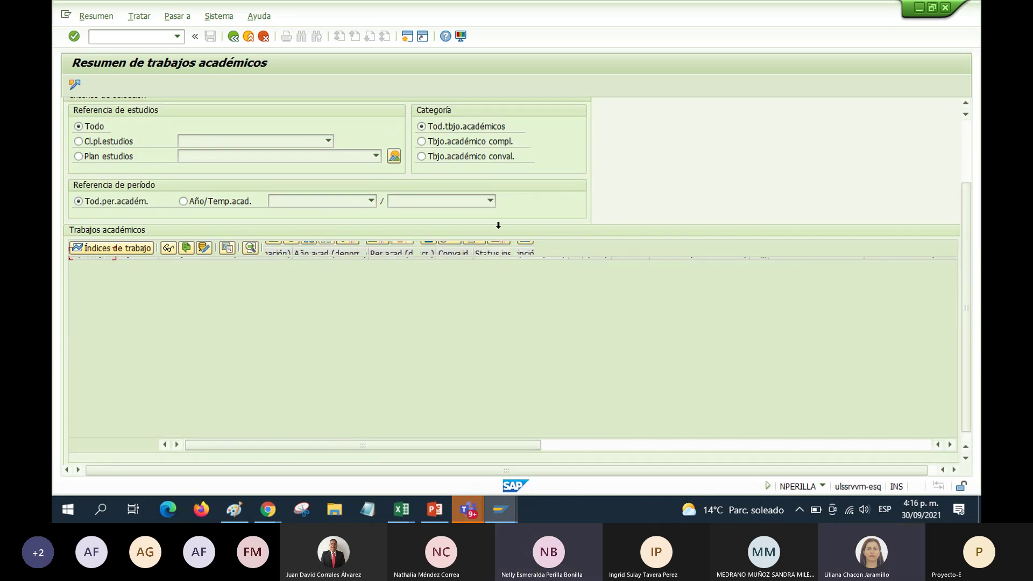
{"action": "left_click", "coordinate": [232, 36]}
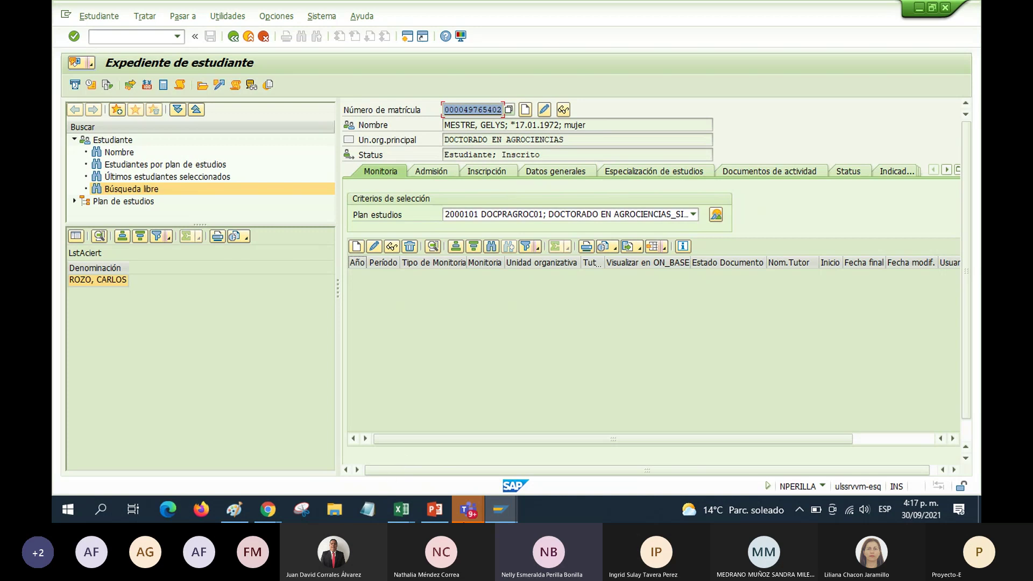
Open the Universidad La Salle ERP Productivo system from SAP Logon
{"action": "mouse_move", "coordinate": [502, 511]}
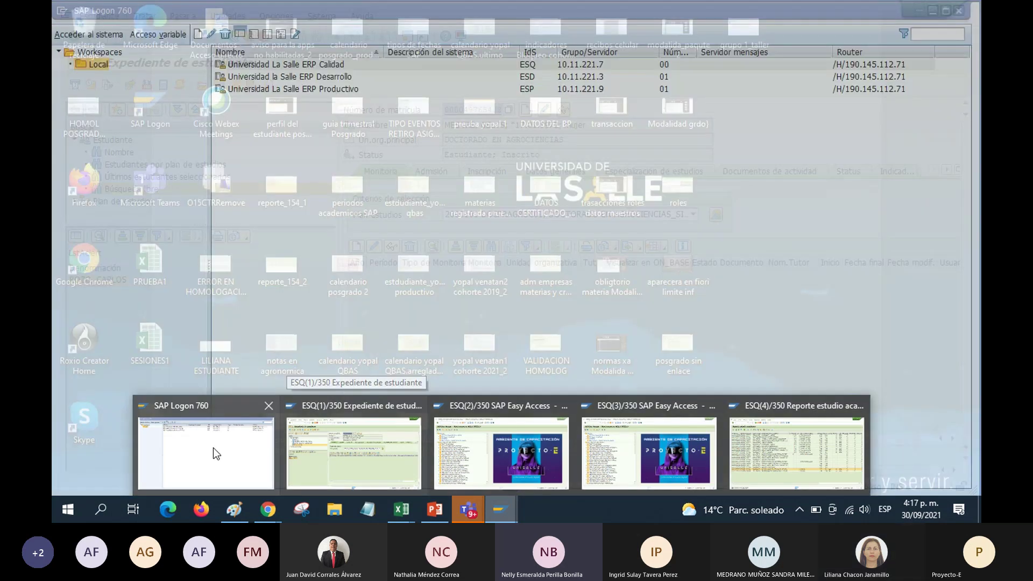
{"action": "left_click", "coordinate": [213, 448]}
{"action": "left_click", "coordinate": [248, 89]}
{"action": "double_click", "coordinate": [248, 88]}
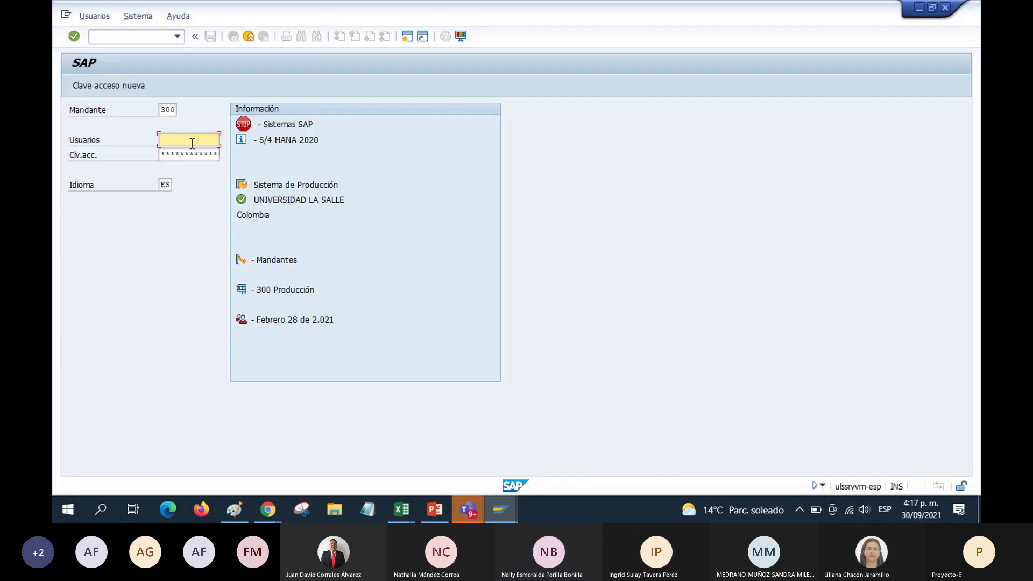
Log on to client 300 with the saved user and password, and expand the MATRICULA ACADEMICA favourites
{"action": "type", "text": "N"}
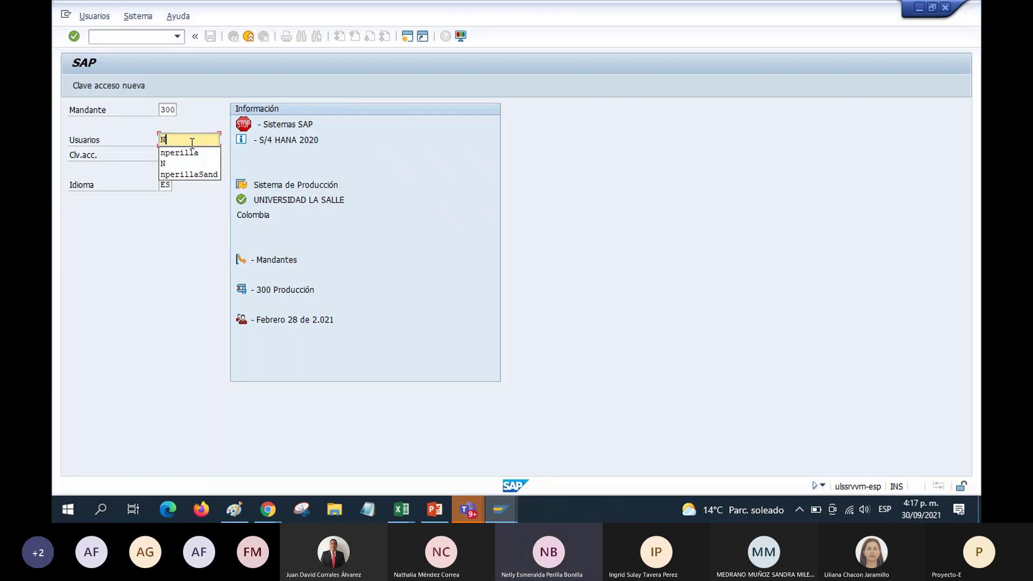
{"action": "left_click", "coordinate": [186, 152]}
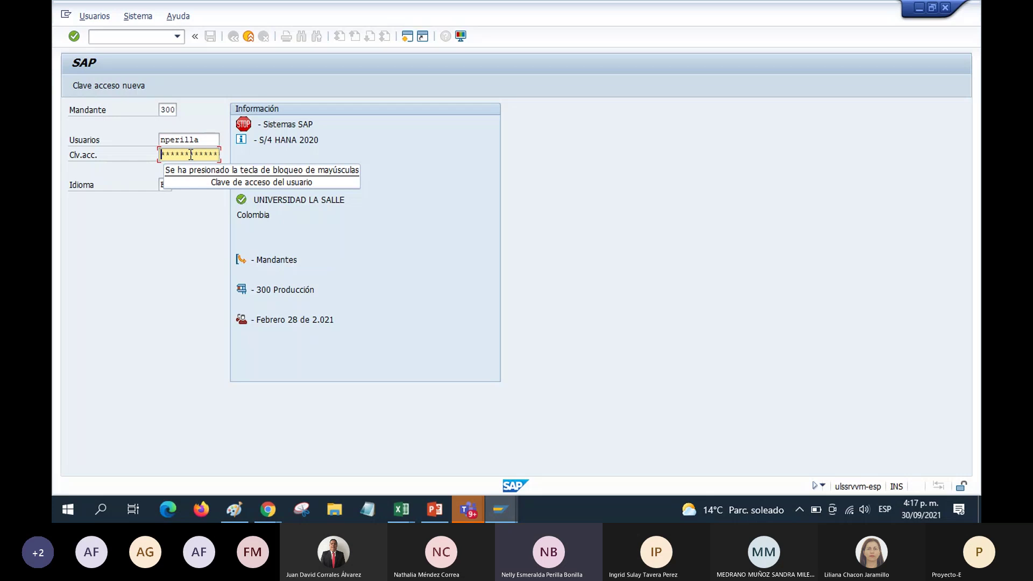
{"action": "left_click", "coordinate": [190, 155]}
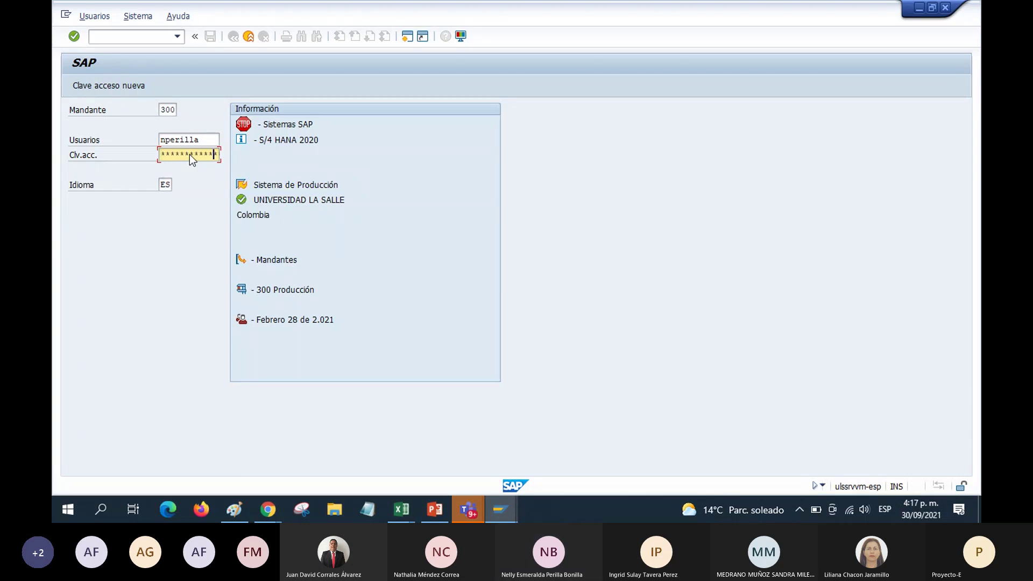
{"action": "key", "text": "Return"}
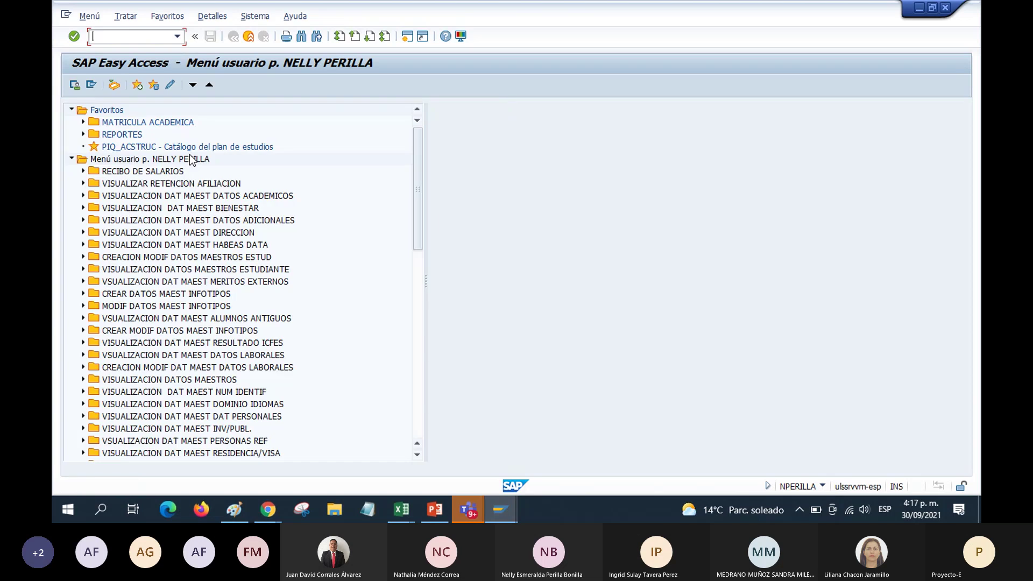
{"action": "double_click", "coordinate": [161, 122]}
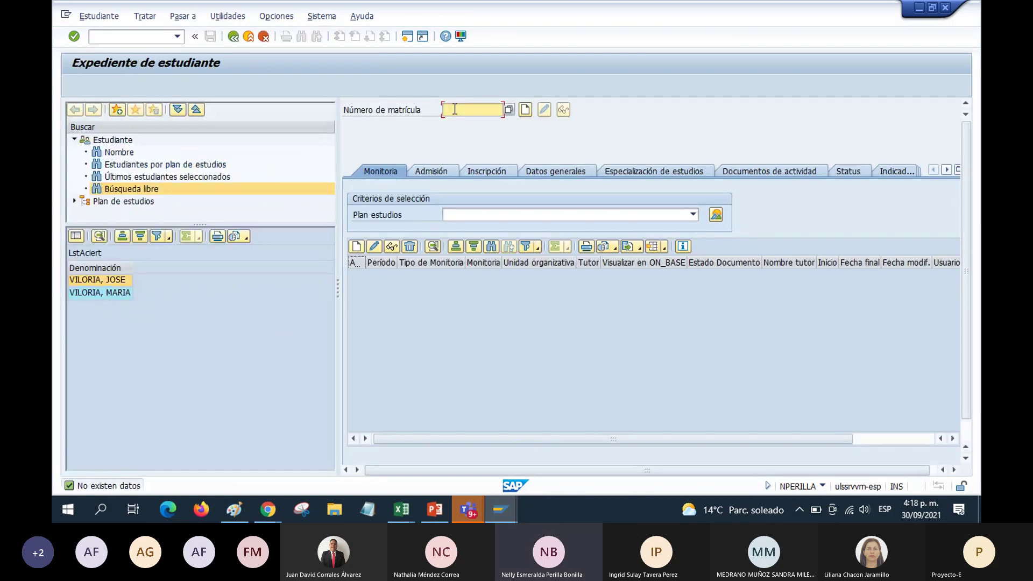
Load the doctoral student's record by pasted matrícula number and show the Resumen de trabajos académicos
{"action": "left_click", "coordinate": [455, 109]}
{"action": "key", "text": "ctrl+v"}
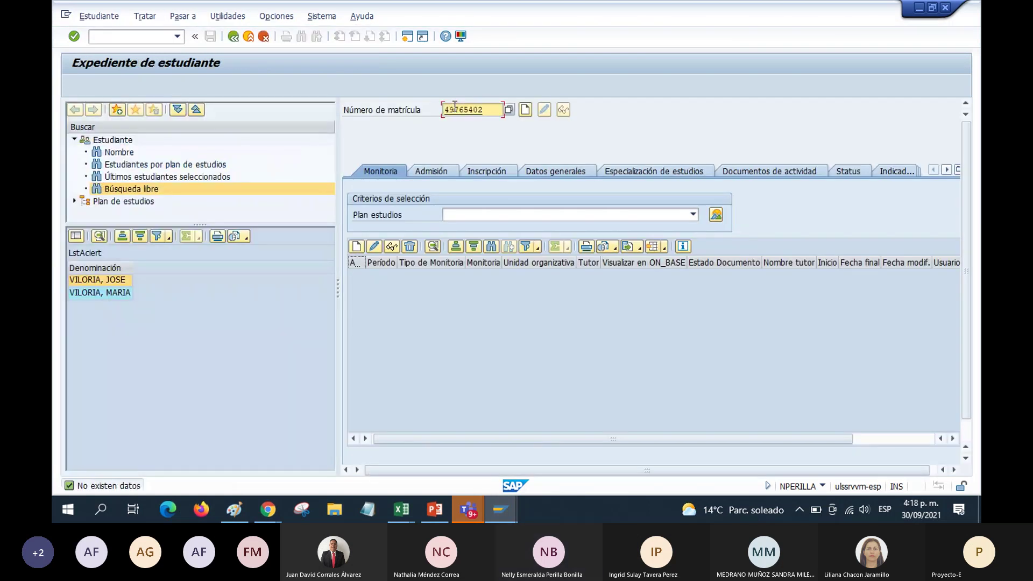
{"action": "key", "text": "Return"}
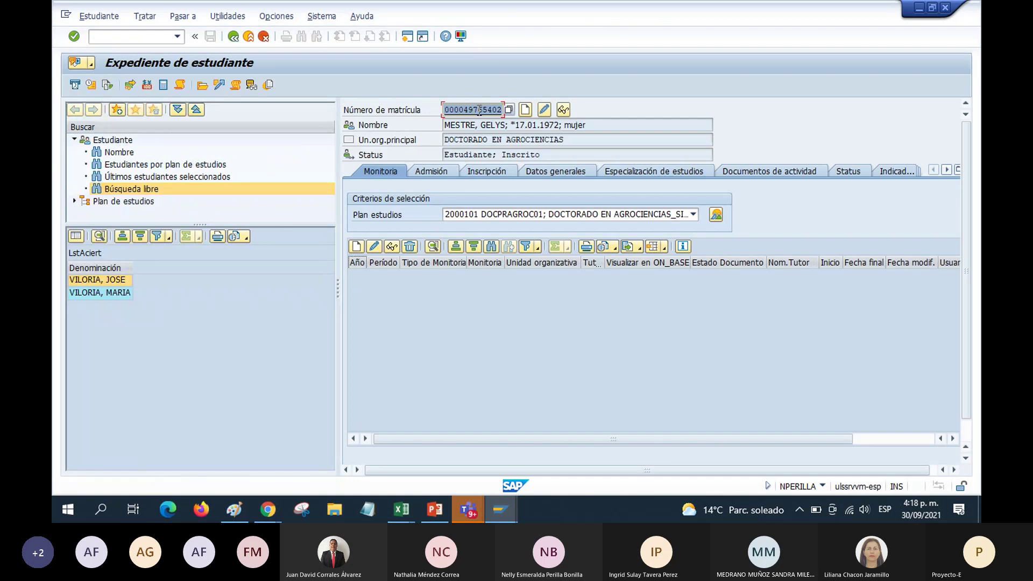
{"action": "left_click", "coordinate": [237, 85]}
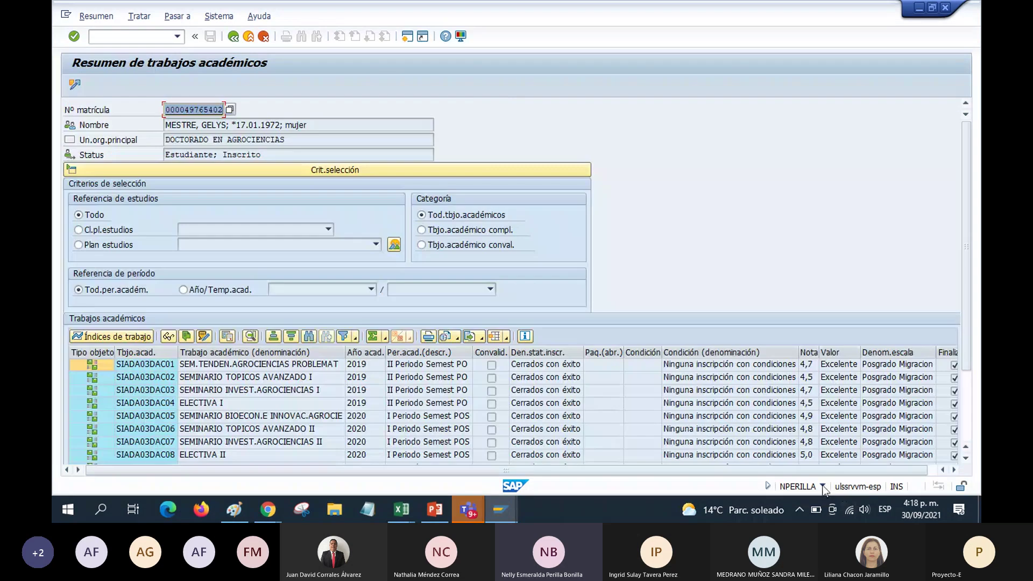
Check the session's system information to confirm client 300, then maximize the SAP window
{"action": "left_click", "coordinate": [823, 487]}
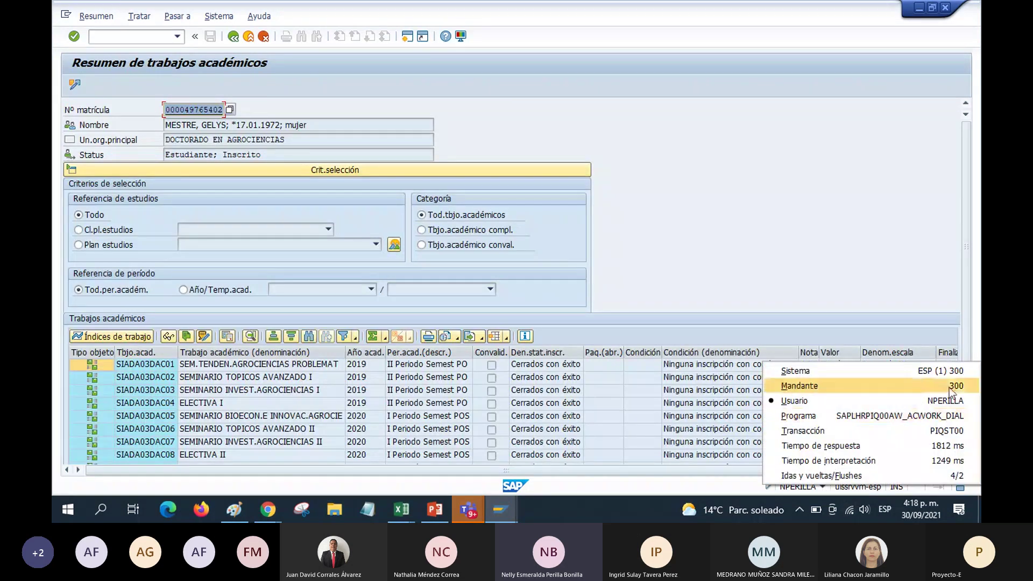
{"action": "left_click", "coordinate": [920, 385]}
{"action": "scroll", "coordinate": [964, 389], "scroll_direction": "down", "scroll_amount": 3}
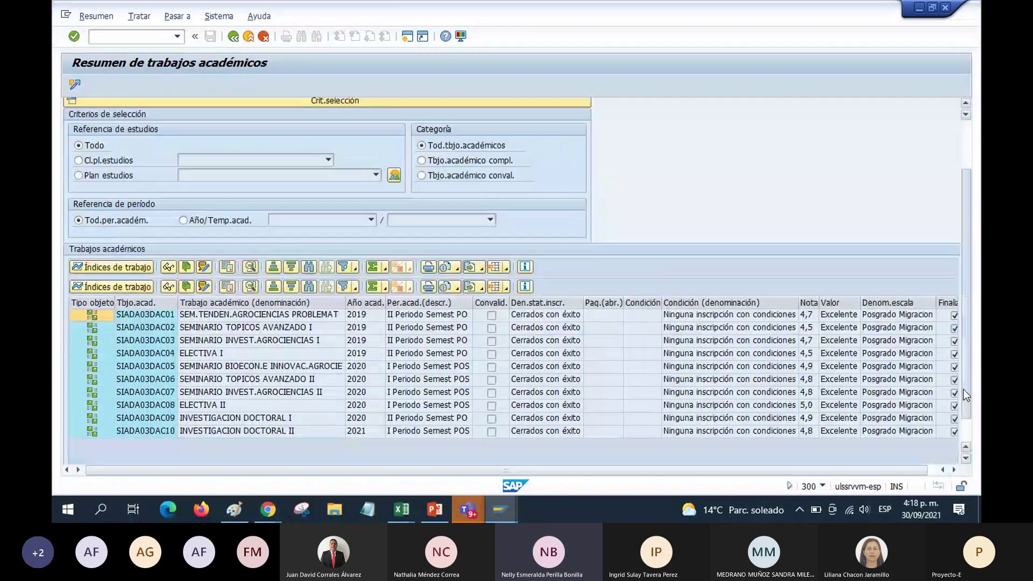
{"action": "left_click_drag", "start_coordinate": [579, 448], "coordinate": [674, 447]}
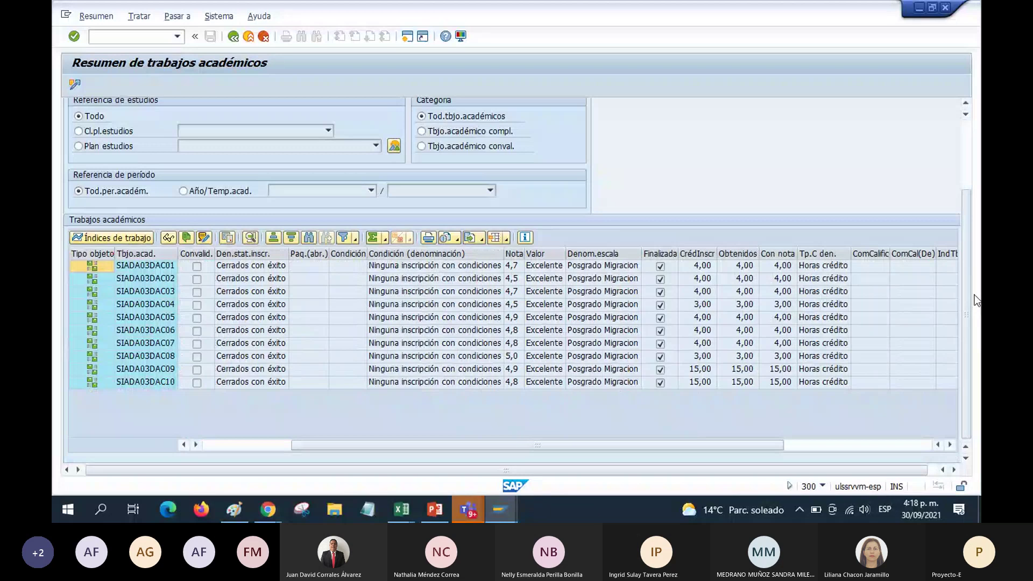
{"action": "key", "text": "super+Right"}
{"action": "left_click", "coordinate": [927, 58]}
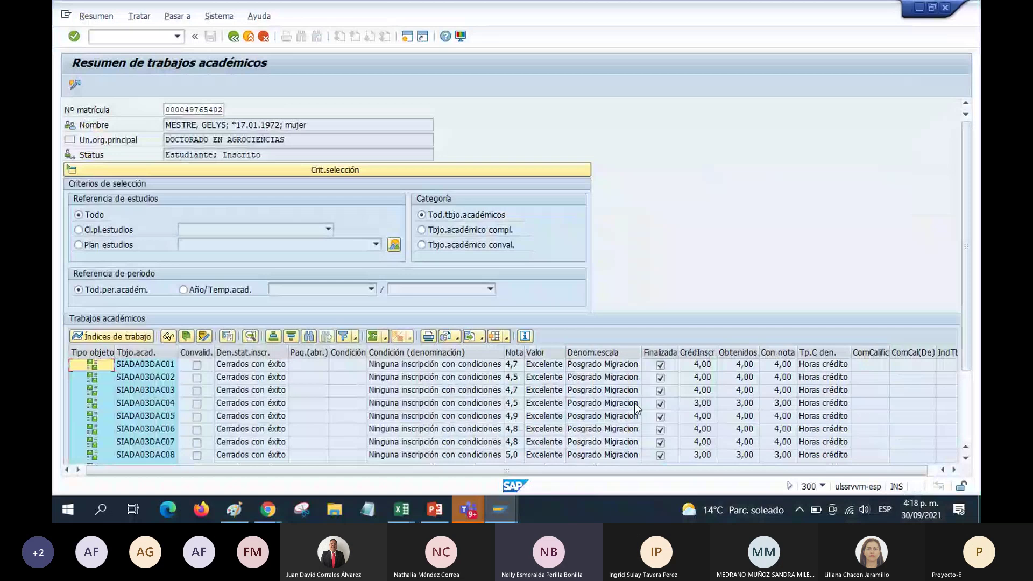
Scroll the summary table to review grades, credits and the SIADA03DAC06 course's enrollment status
{"action": "left_click", "coordinate": [536, 470]}
{"action": "left_click_drag", "start_coordinate": [969, 351], "coordinate": [958, 429]}
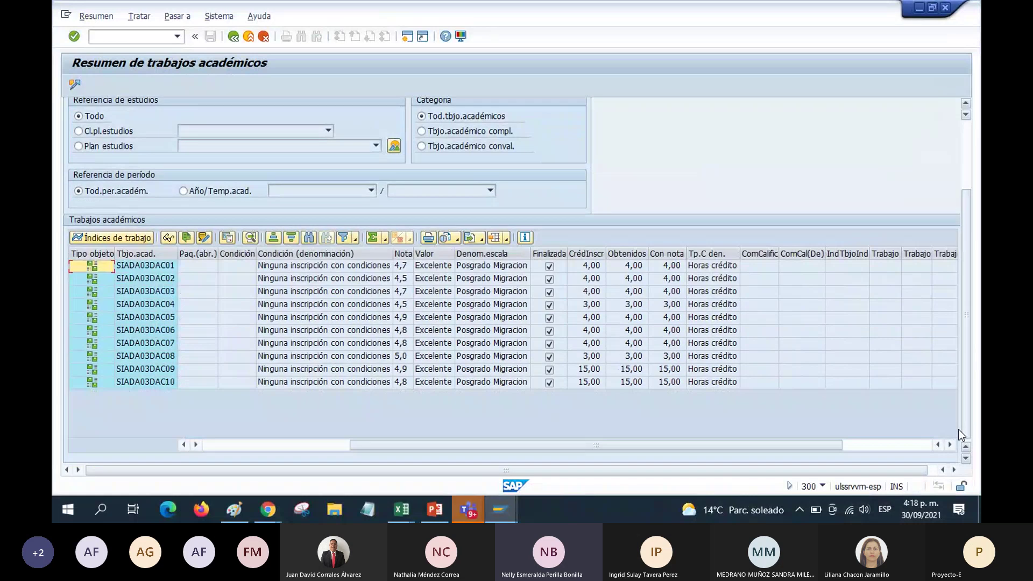
{"action": "scroll", "coordinate": [395, 320], "scroll_direction": "right", "scroll_amount": 3}
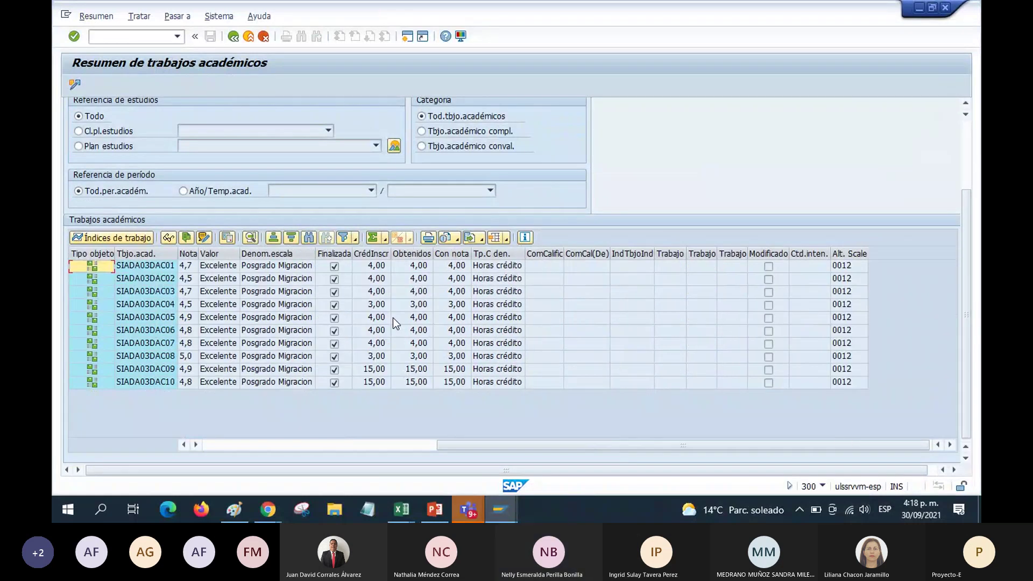
{"action": "left_click_drag", "start_coordinate": [486, 447], "coordinate": [228, 445]}
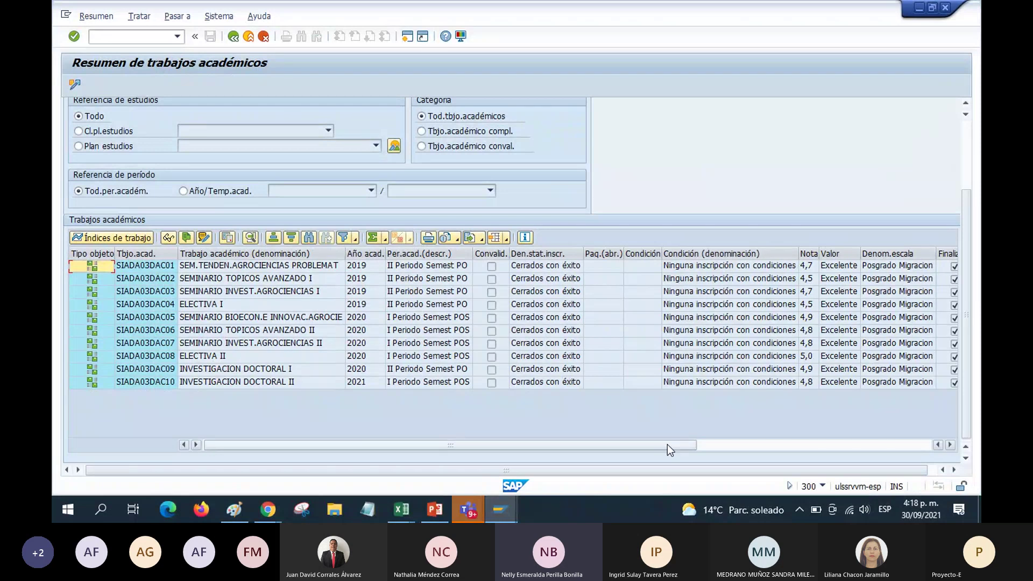
{"action": "left_click", "coordinate": [575, 335]}
Show the Resumen de trabajos académicos in the client 350 Expediente session, which lists no works
{"action": "left_click", "coordinate": [505, 511]}
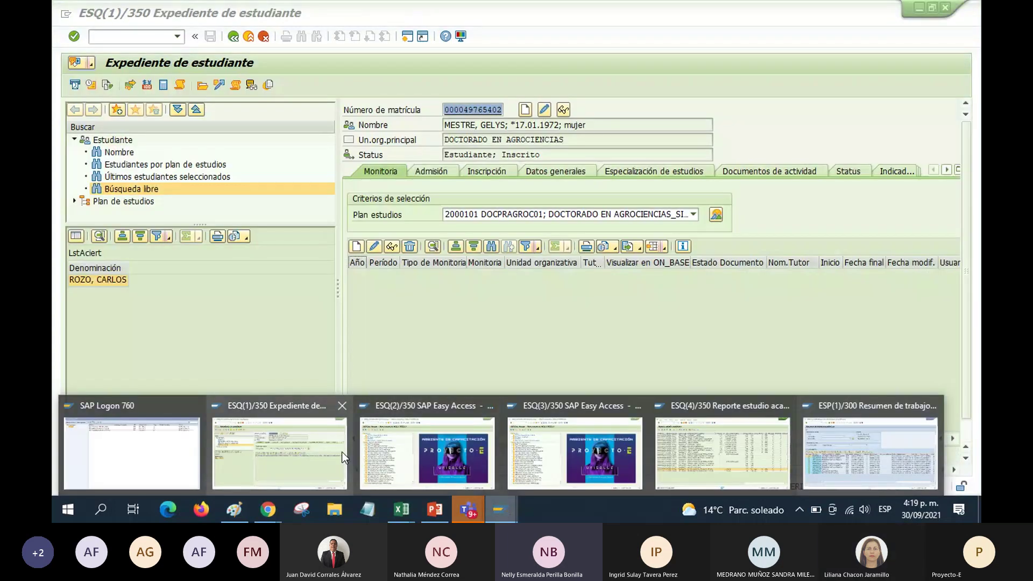
{"action": "left_click", "coordinate": [341, 451]}
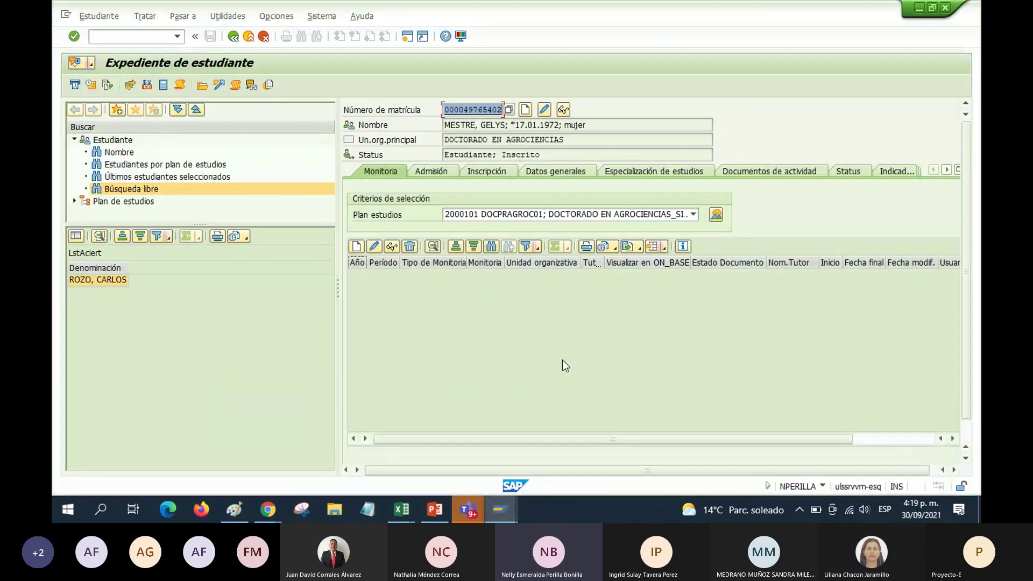
{"action": "left_click", "coordinate": [235, 85]}
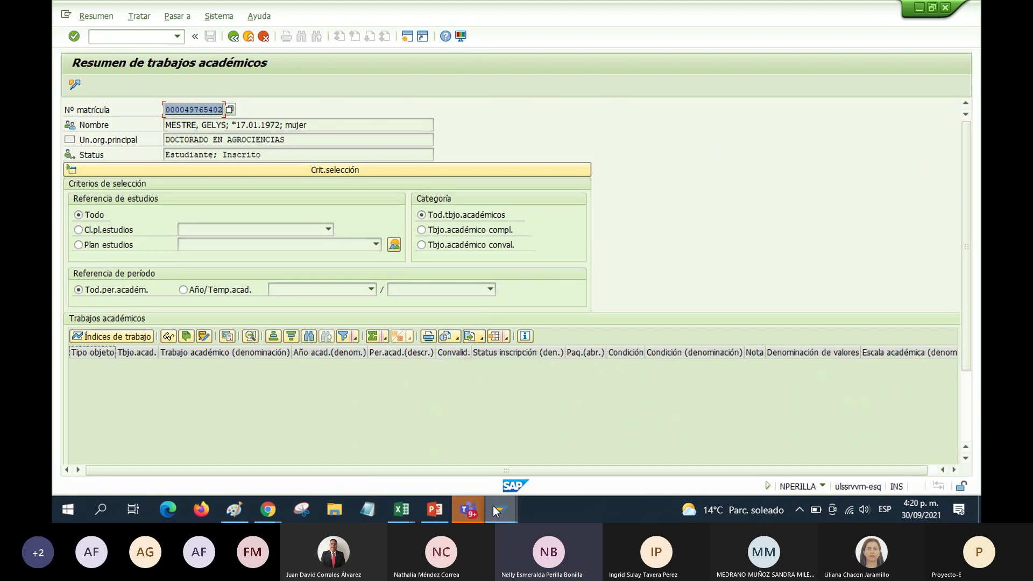
{"action": "mouse_move", "coordinate": [473, 509]}
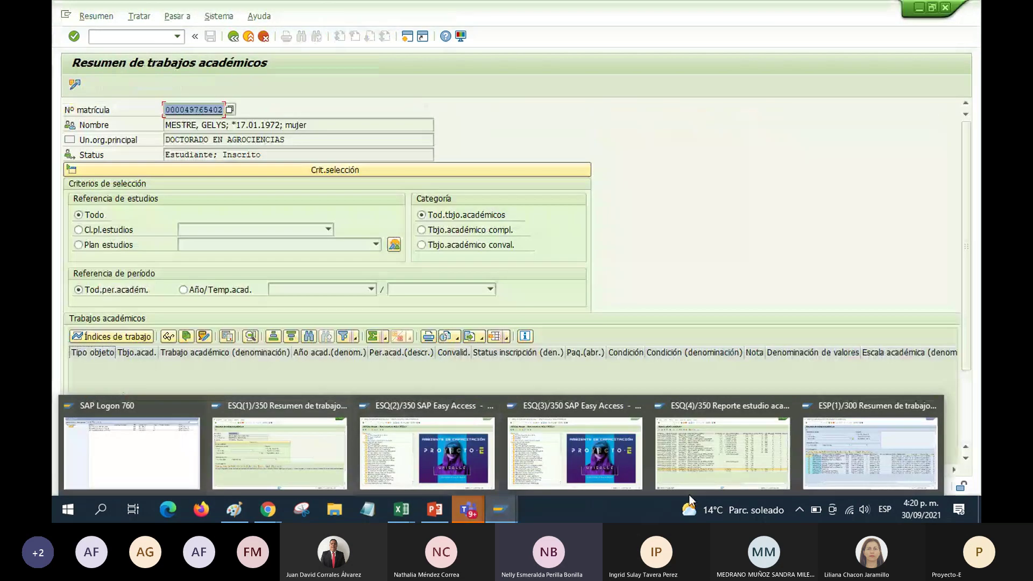
{"action": "mouse_move", "coordinate": [401, 509]}
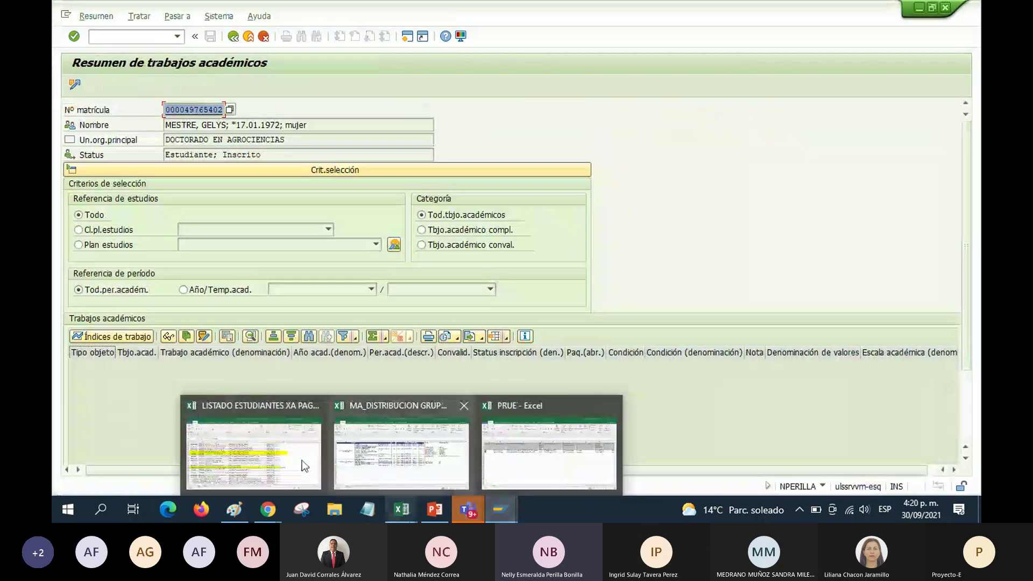
{"action": "left_click", "coordinate": [259, 443]}
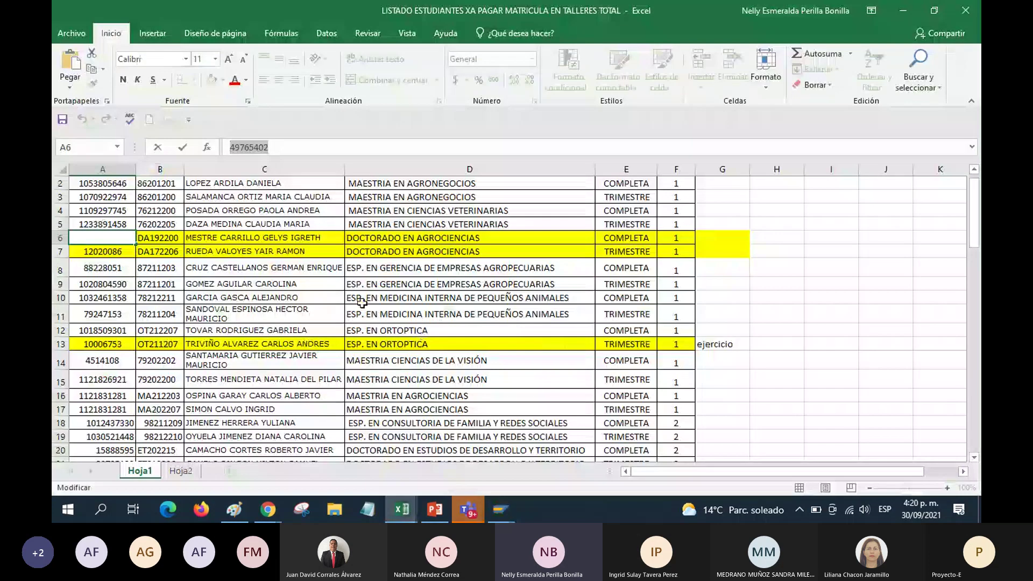
{"action": "left_click", "coordinate": [264, 330]}
{"action": "left_click_drag", "start_coordinate": [102, 330], "coordinate": [686, 331]}
{"action": "left_click", "coordinate": [212, 80]}
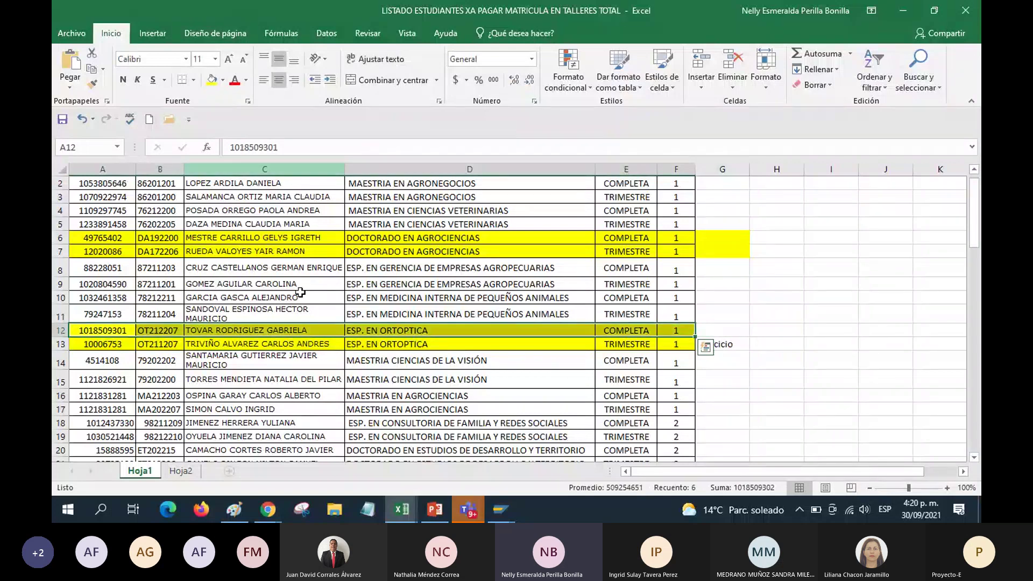
{"action": "left_click_drag", "start_coordinate": [249, 238], "coordinate": [247, 248]}
{"action": "left_click", "coordinate": [248, 248]}
{"action": "scroll", "coordinate": [253, 259], "scroll_direction": "up", "scroll_amount": 1}
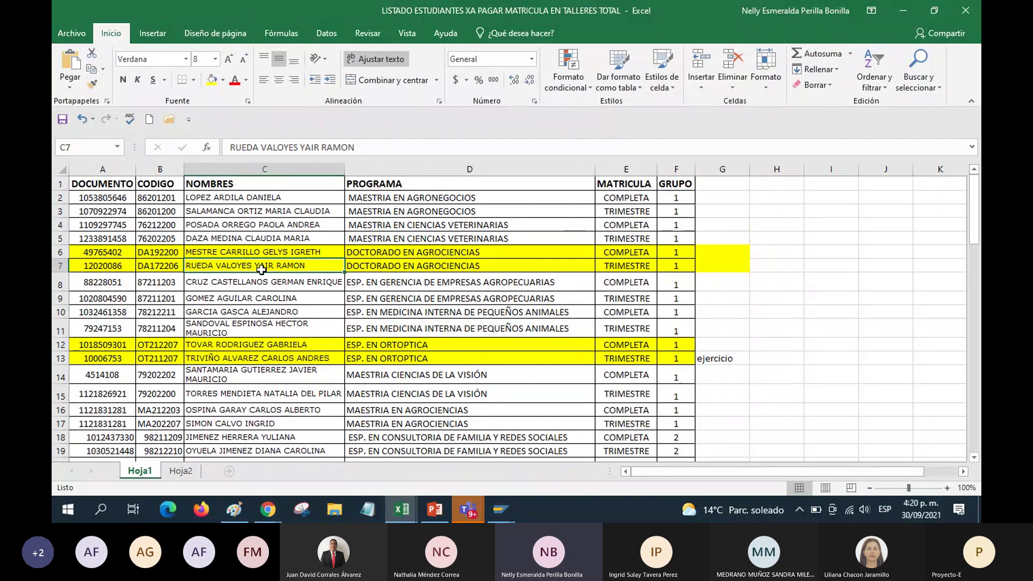
{"action": "scroll", "coordinate": [264, 274], "scroll_direction": "down", "scroll_amount": 2}
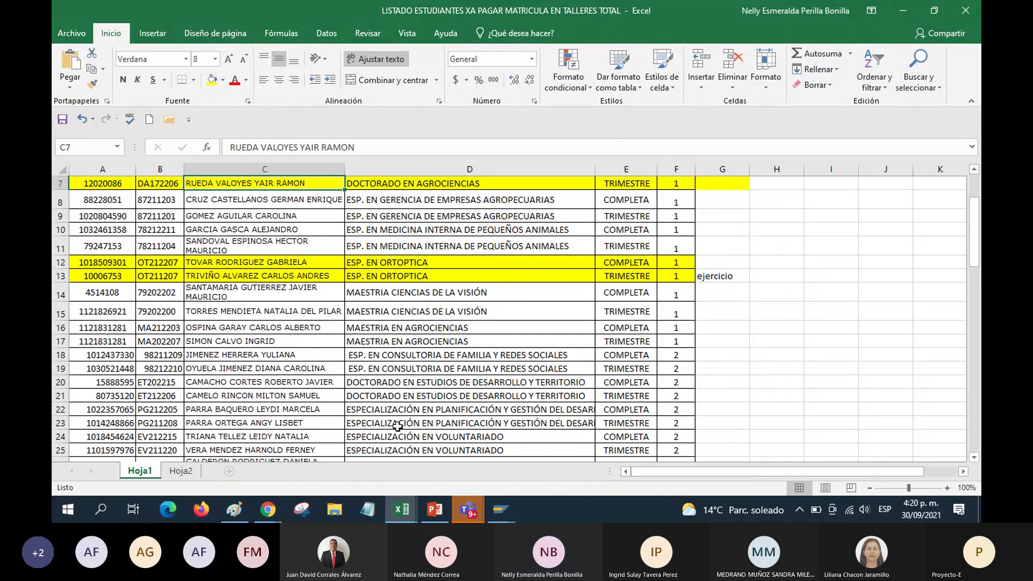
{"action": "left_click", "coordinate": [385, 398]}
{"action": "scroll", "coordinate": [384, 399], "scroll_direction": "down", "scroll_amount": 1}
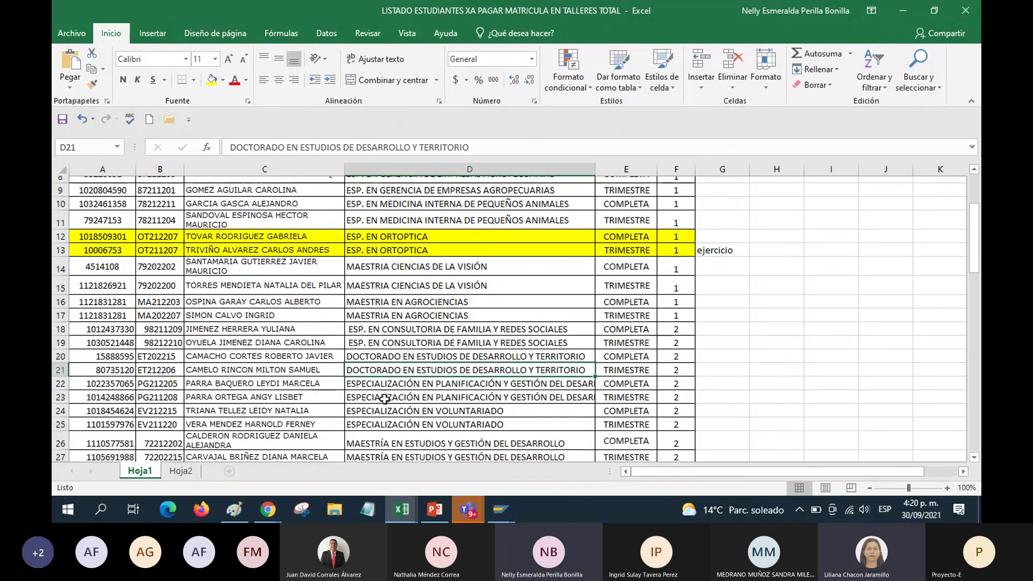
{"action": "scroll", "coordinate": [384, 398], "scroll_direction": "down", "scroll_amount": 2}
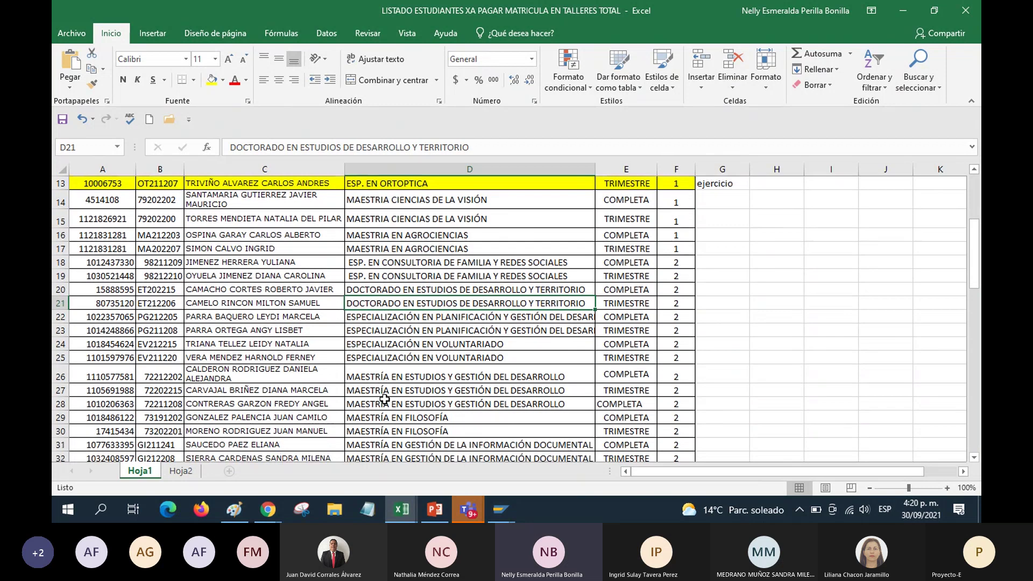
{"action": "scroll", "coordinate": [385, 398], "scroll_direction": "up", "scroll_amount": 2}
{"action": "scroll", "coordinate": [385, 398], "scroll_direction": "down", "scroll_amount": 2}
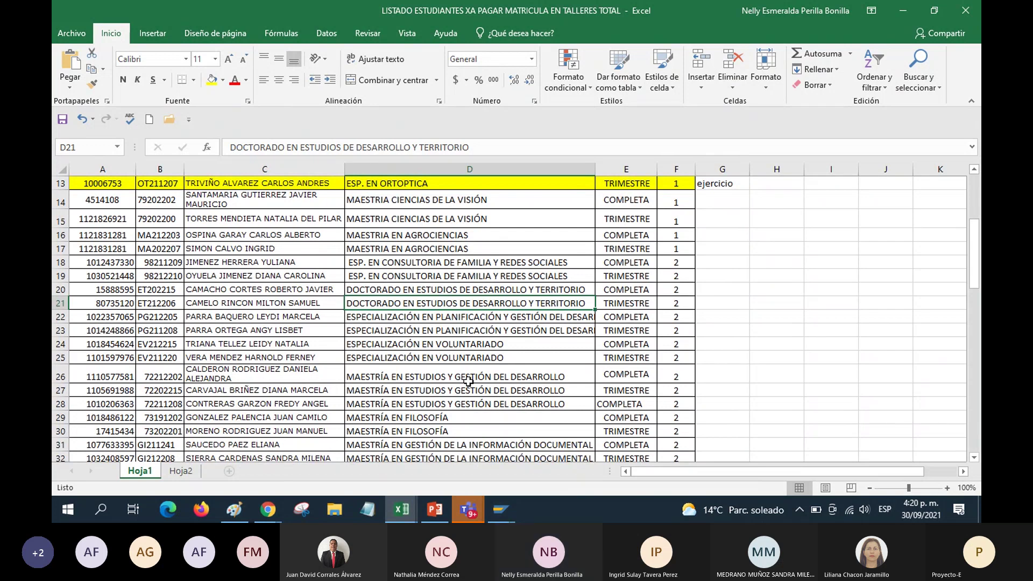
{"action": "scroll", "coordinate": [468, 381], "scroll_direction": "up", "scroll_amount": 1}
{"action": "scroll", "coordinate": [468, 381], "scroll_direction": "up", "scroll_amount": 3}
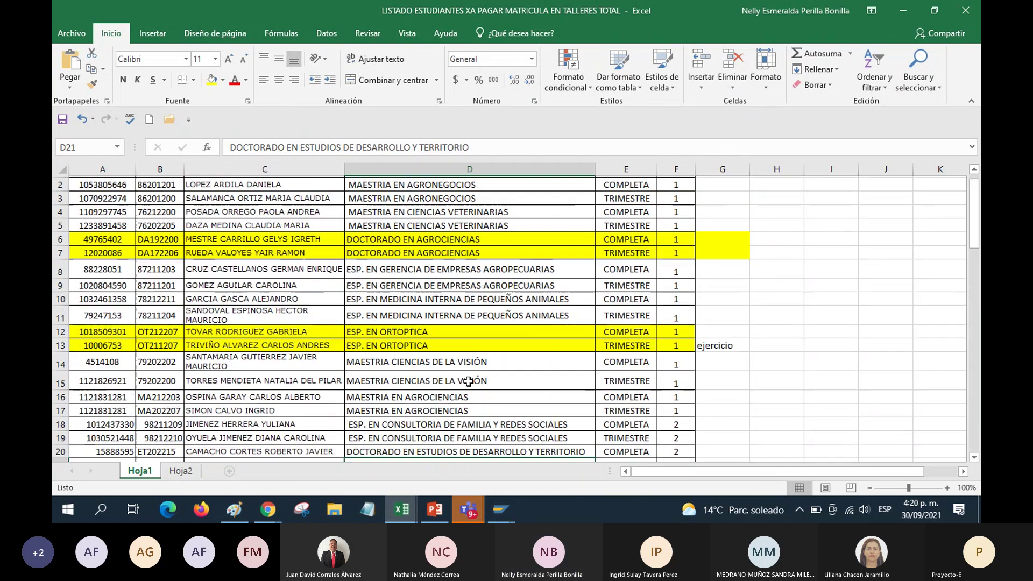
{"action": "scroll", "coordinate": [469, 381], "scroll_direction": "down", "scroll_amount": 2}
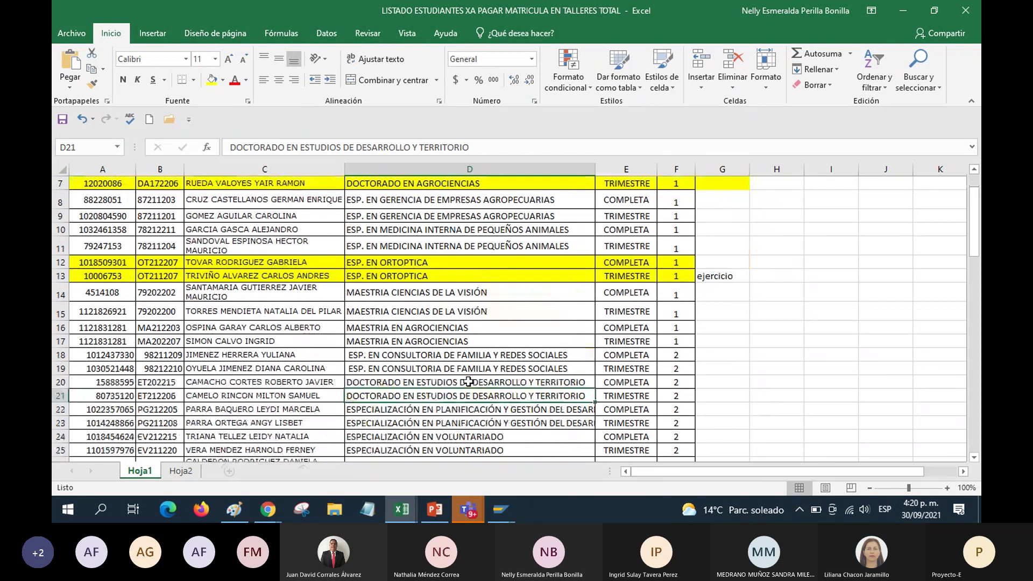
{"action": "scroll", "coordinate": [469, 381], "scroll_direction": "down", "scroll_amount": 2}
{"action": "scroll", "coordinate": [469, 381], "scroll_direction": "down", "scroll_amount": 7}
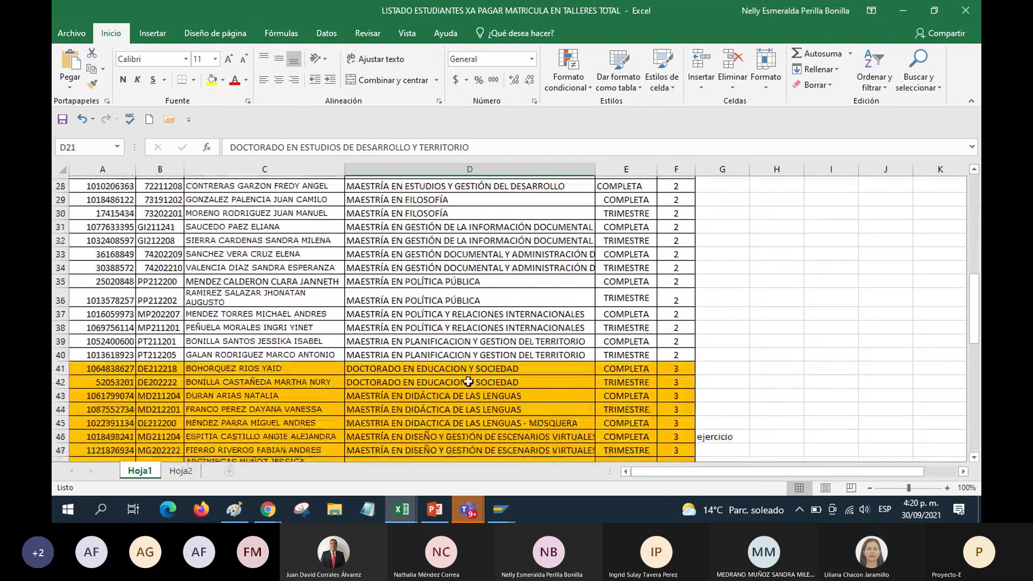
{"action": "scroll", "coordinate": [468, 381], "scroll_direction": "up", "scroll_amount": 6}
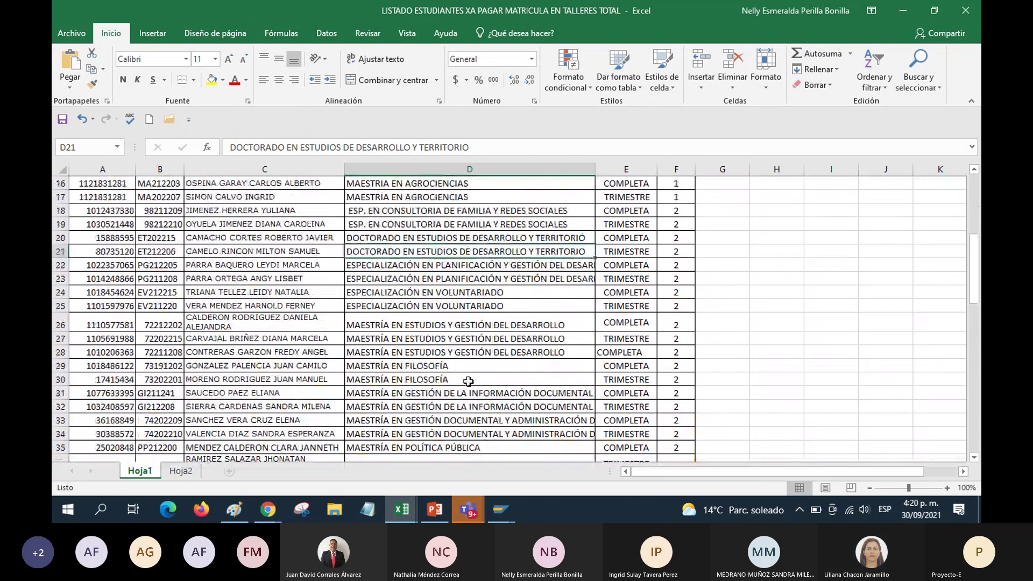
{"action": "scroll", "coordinate": [468, 381], "scroll_direction": "up", "scroll_amount": 1}
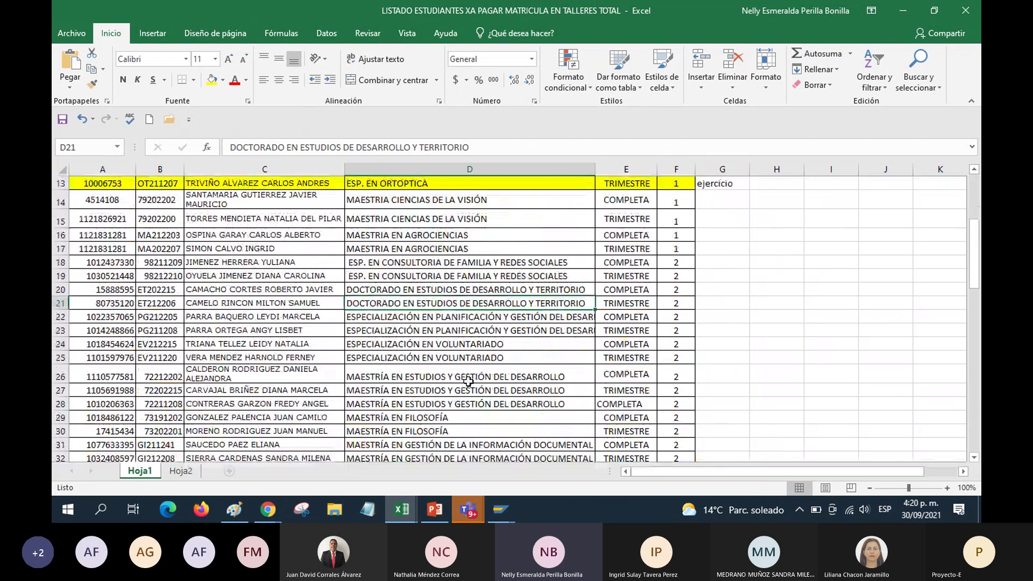
{"action": "scroll", "coordinate": [468, 381], "scroll_direction": "down", "scroll_amount": 2}
{"action": "scroll", "coordinate": [476, 396], "scroll_direction": "up", "scroll_amount": 3}
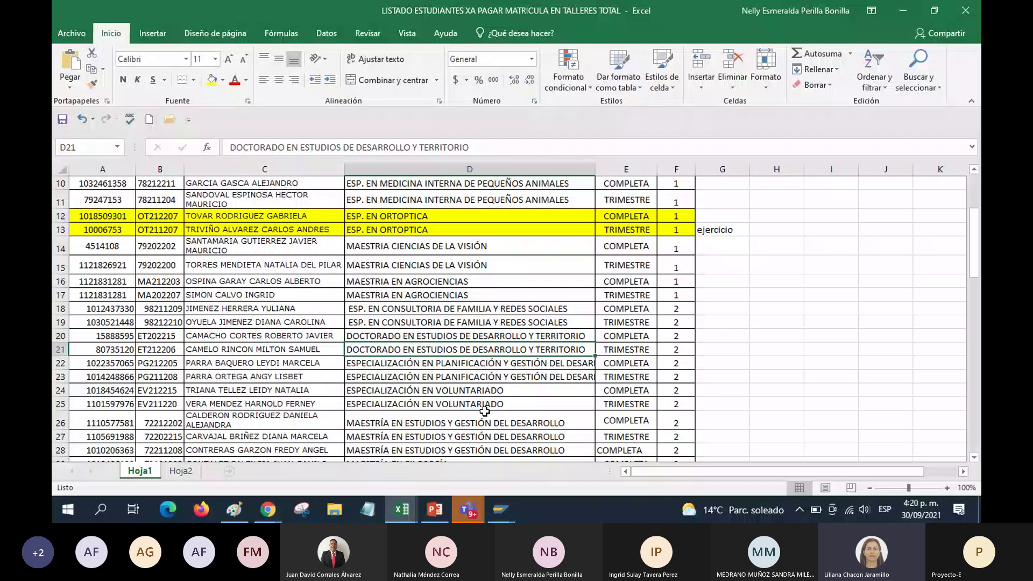
{"action": "scroll", "coordinate": [485, 411], "scroll_direction": "up", "scroll_amount": 3}
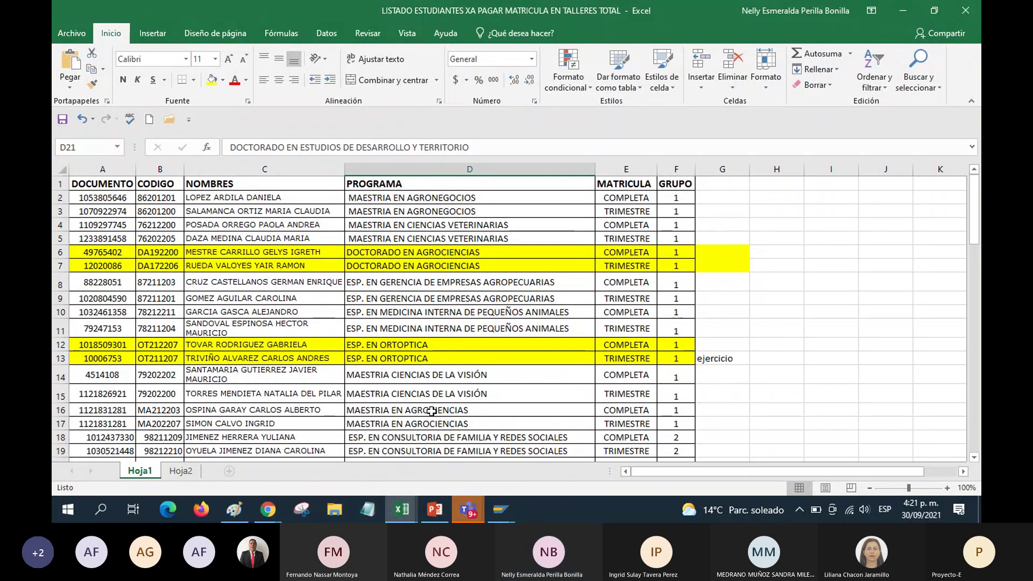
{"action": "left_click", "coordinate": [446, 347]}
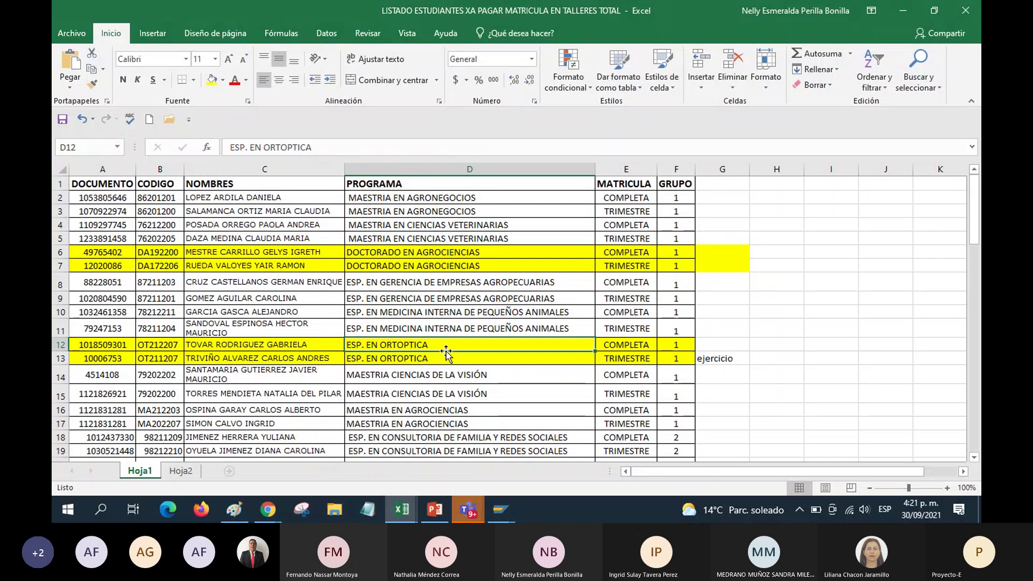
{"action": "left_click", "coordinate": [448, 316]}
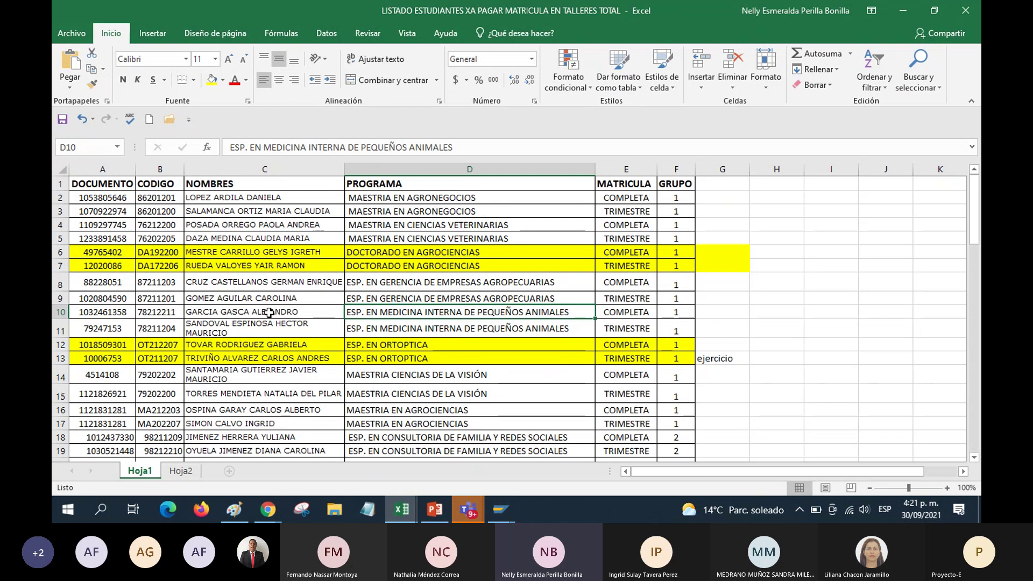
{"action": "left_click", "coordinate": [108, 313]}
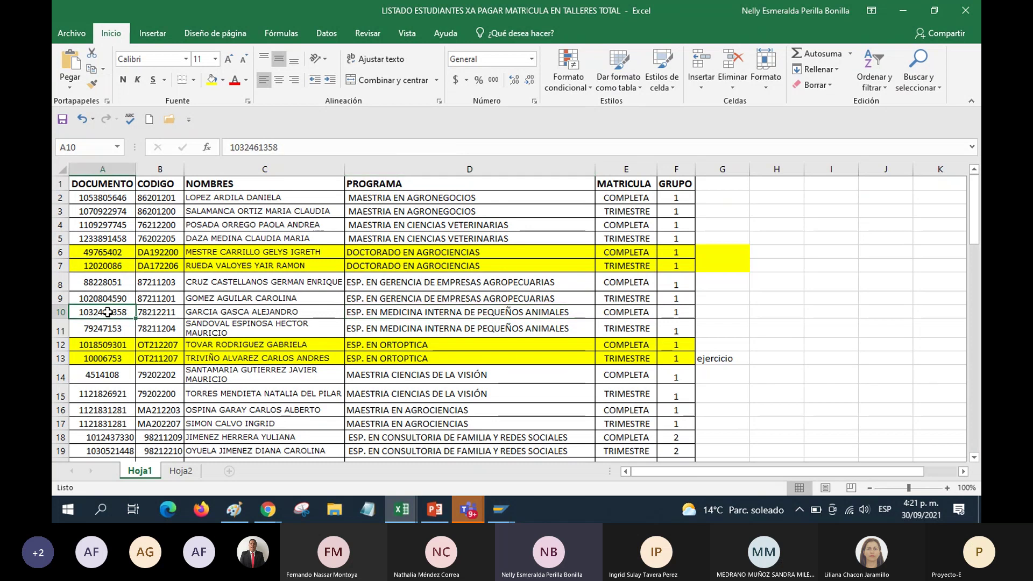
Fill student rows 10–11 and 8–9 (A:F) yellow
{"action": "left_click_drag", "start_coordinate": [108, 313], "coordinate": [687, 331]}
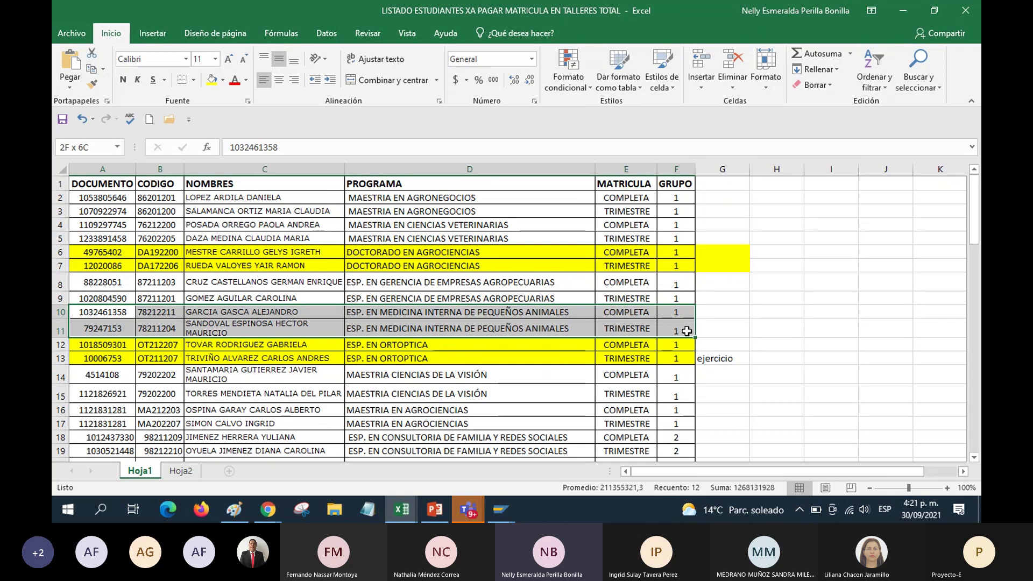
{"action": "left_click", "coordinate": [211, 80]}
{"action": "left_click", "coordinate": [484, 344]}
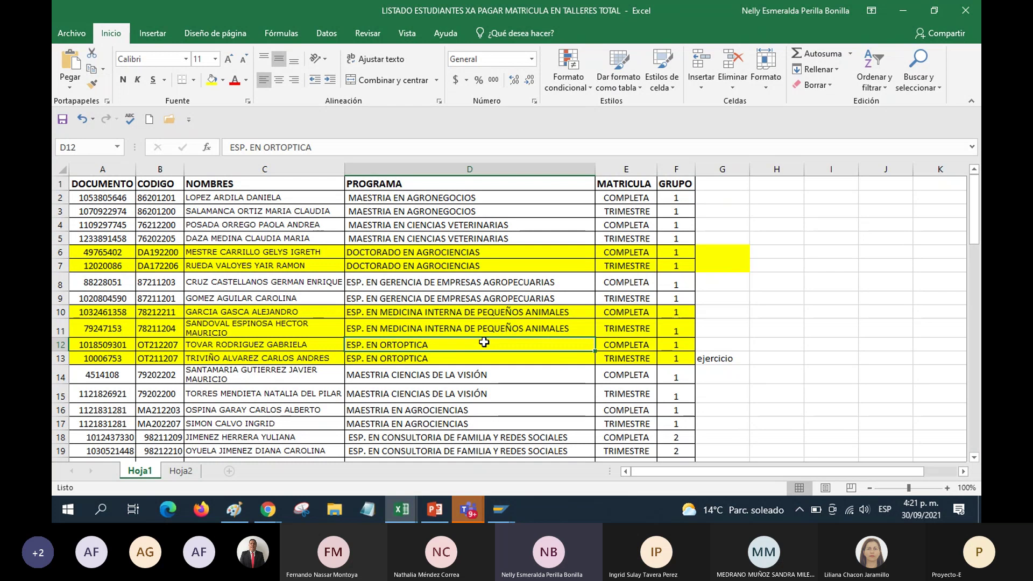
{"action": "left_click", "coordinate": [479, 287]}
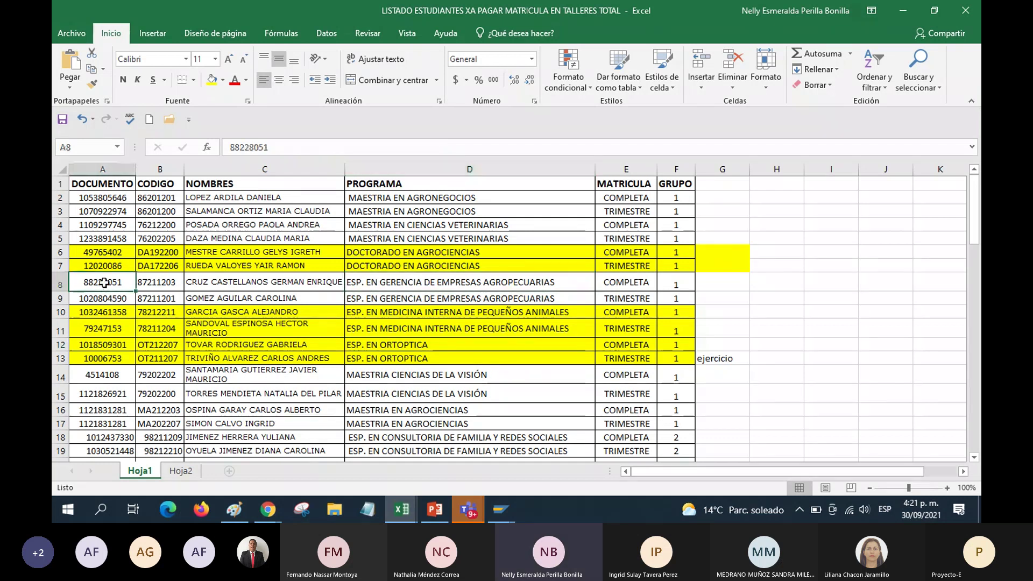
{"action": "key", "text": "Home"}
{"action": "key", "text": "shift+Down"}
{"action": "key", "text": "ctrl+shift+Right"}
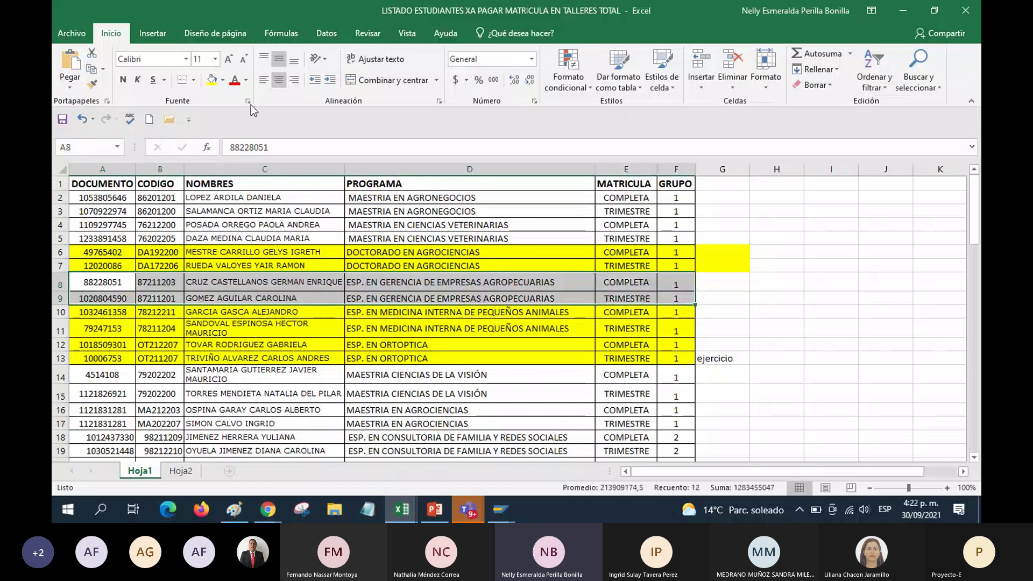
{"action": "left_click", "coordinate": [212, 79]}
{"action": "left_click", "coordinate": [270, 251]}
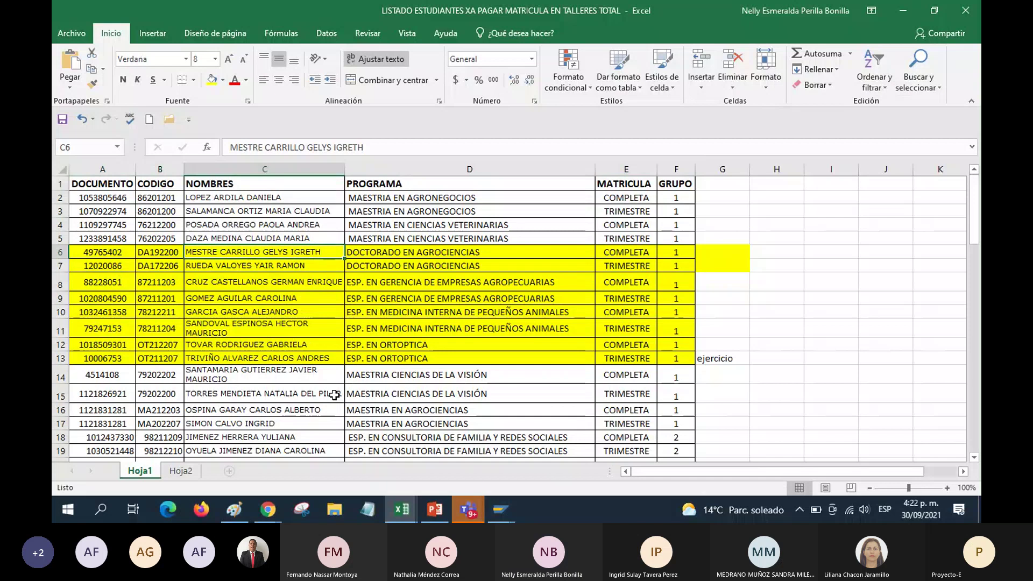
Select the highlighted block A6:F13 and copy it
{"action": "scroll", "coordinate": [340, 397], "scroll_direction": "down", "scroll_amount": 1}
{"action": "scroll", "coordinate": [339, 398], "scroll_direction": "down", "scroll_amount": 1}
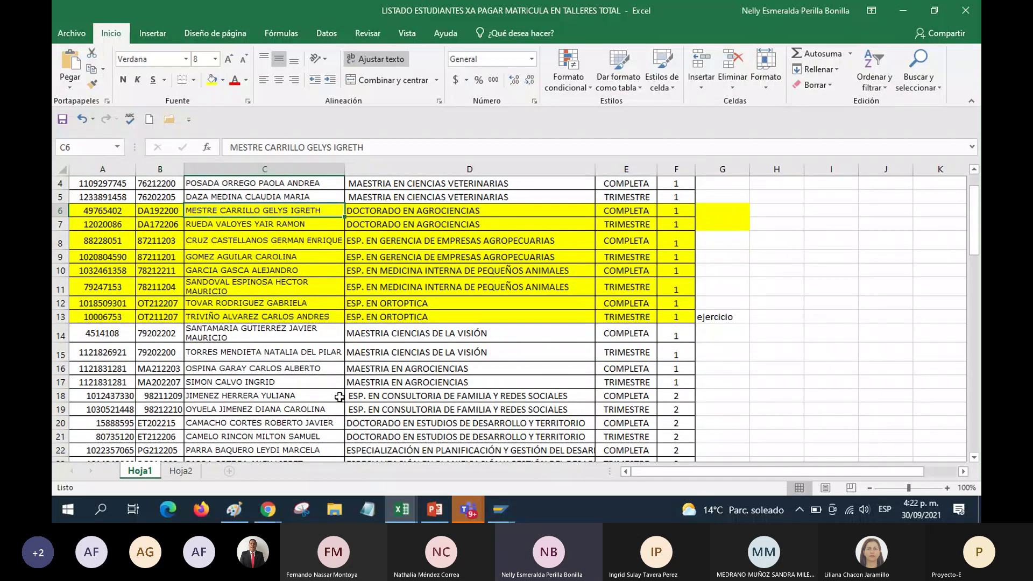
{"action": "scroll", "coordinate": [340, 397], "scroll_direction": "up", "scroll_amount": 1}
{"action": "left_click_drag", "start_coordinate": [102, 252], "coordinate": [677, 359]}
{"action": "key", "text": "ctrl+c"}
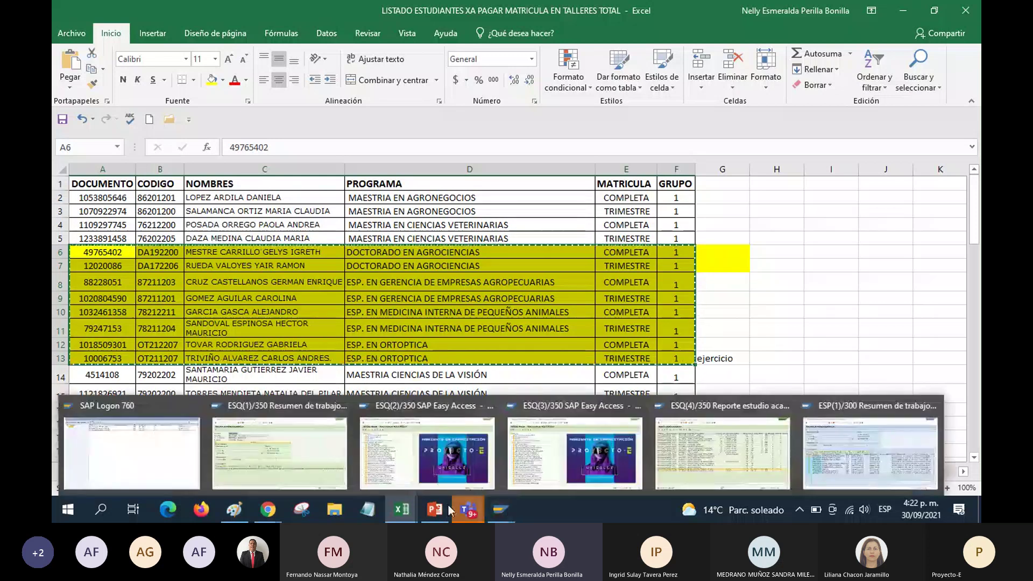
Send the copied rows 6–13 in the Teams meeting chat, then return to the LISTADO ESTUDIANTES workbook
{"action": "mouse_move", "coordinate": [469, 509]}
{"action": "left_click", "coordinate": [506, 472]}
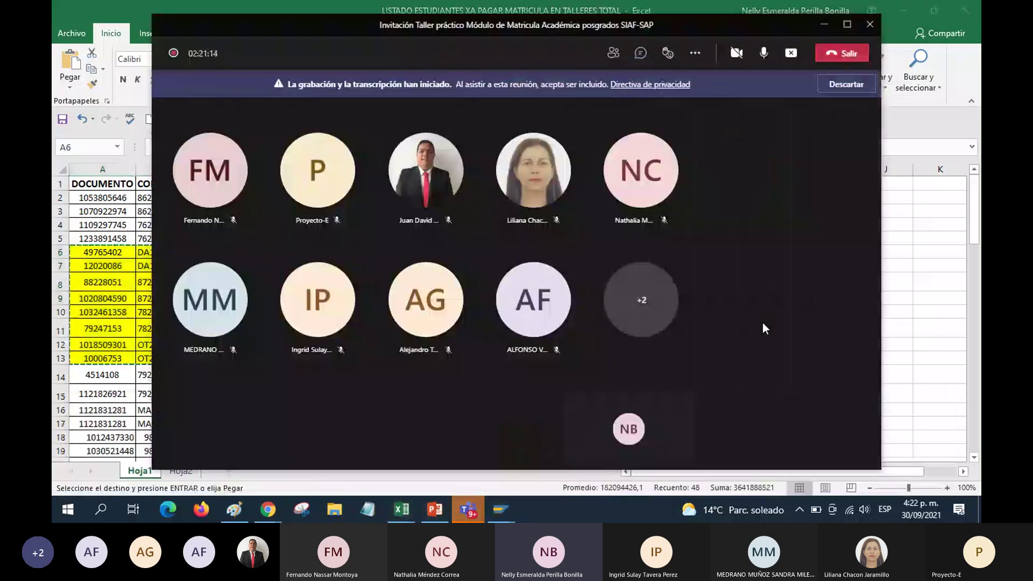
{"action": "left_click", "coordinate": [641, 53]}
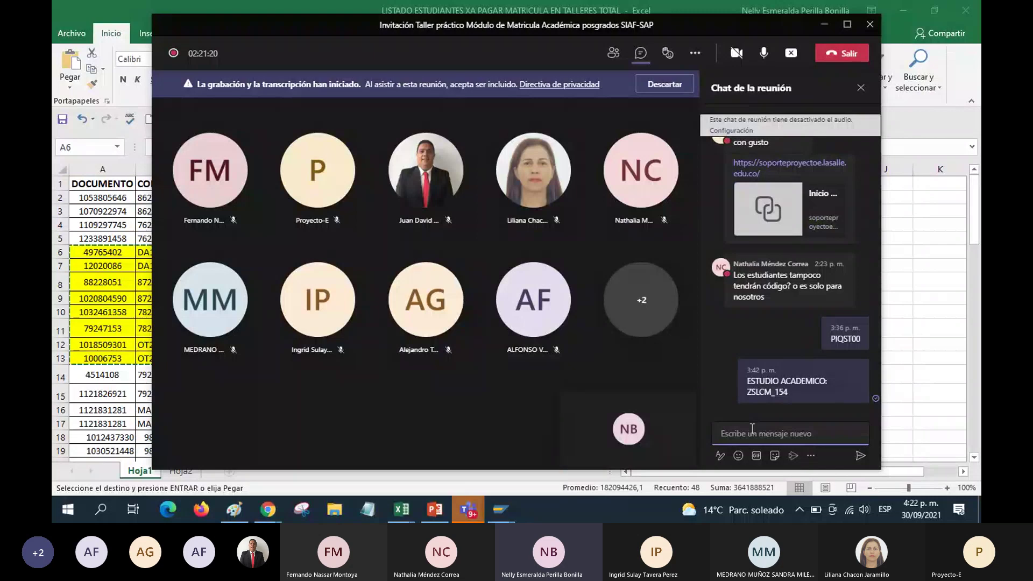
{"action": "key", "text": "ctrl+v"}
{"action": "key", "text": "Return"}
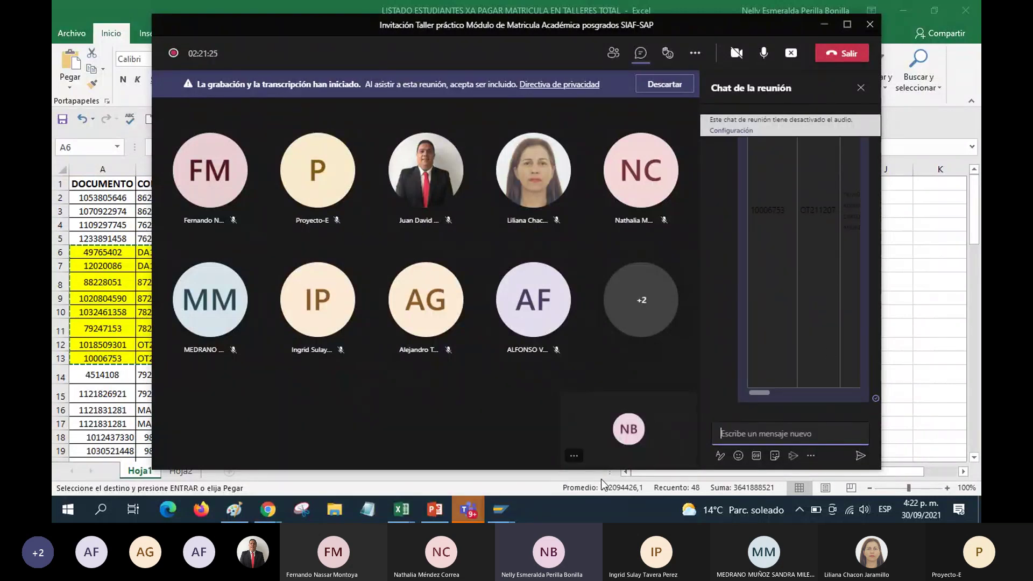
{"action": "left_click", "coordinate": [400, 515]}
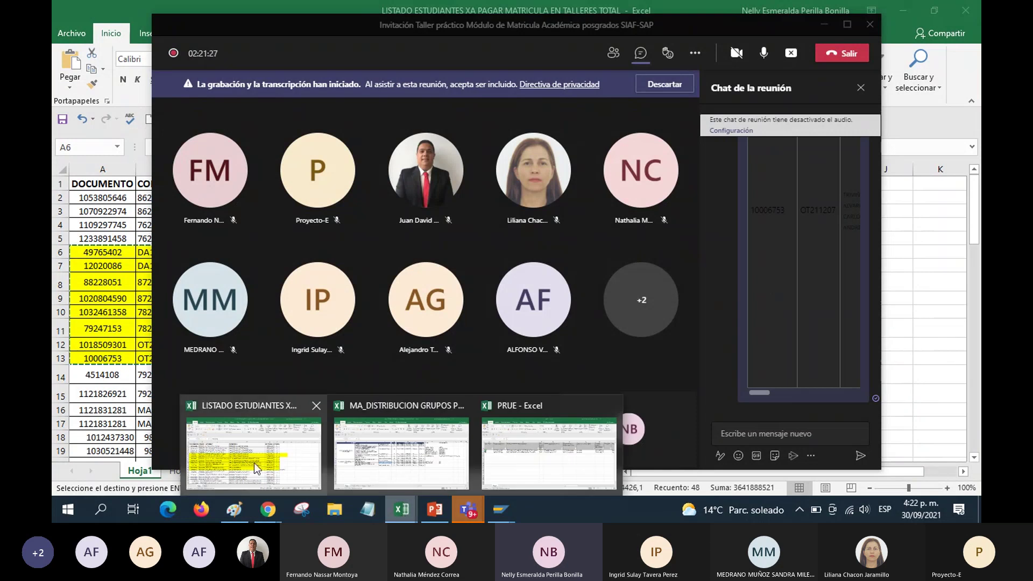
{"action": "left_click", "coordinate": [254, 463]}
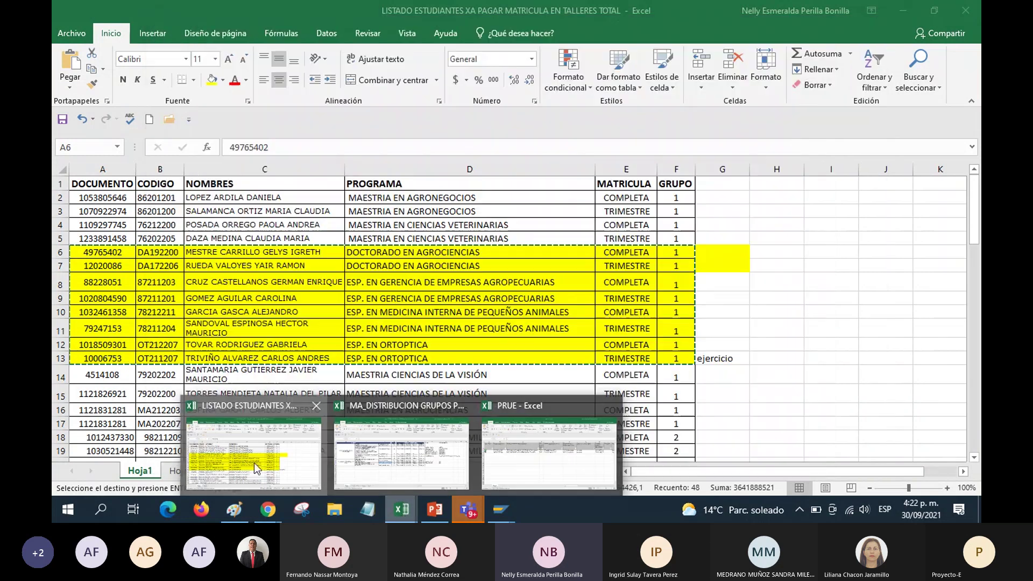
Scroll through the student list to review the remaining rows
{"action": "left_click", "coordinate": [212, 397]}
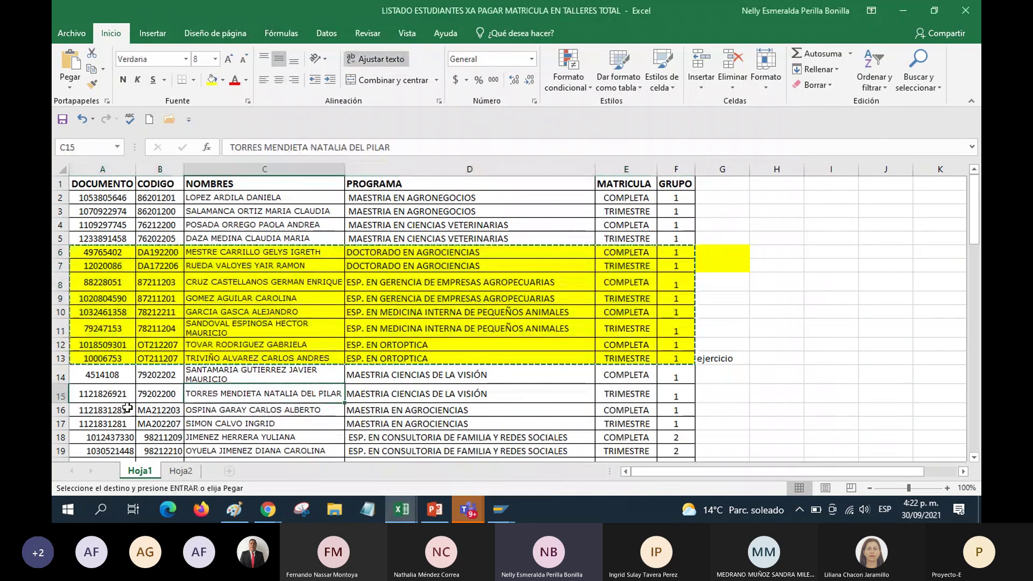
{"action": "scroll", "coordinate": [127, 410], "scroll_direction": "down", "scroll_amount": 1}
{"action": "scroll", "coordinate": [126, 410], "scroll_direction": "down", "scroll_amount": 1}
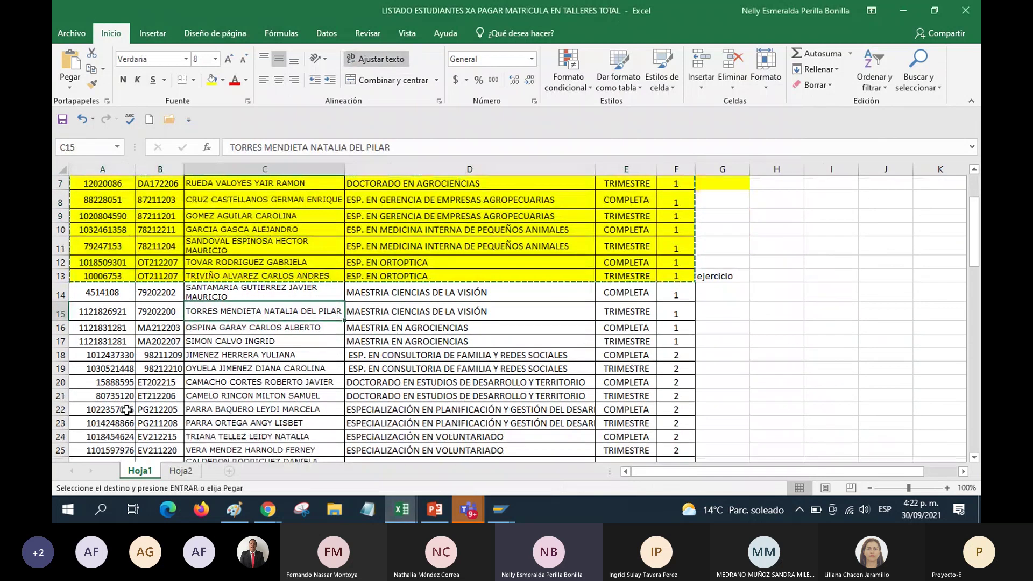
{"action": "scroll", "coordinate": [127, 410], "scroll_direction": "down", "scroll_amount": 1}
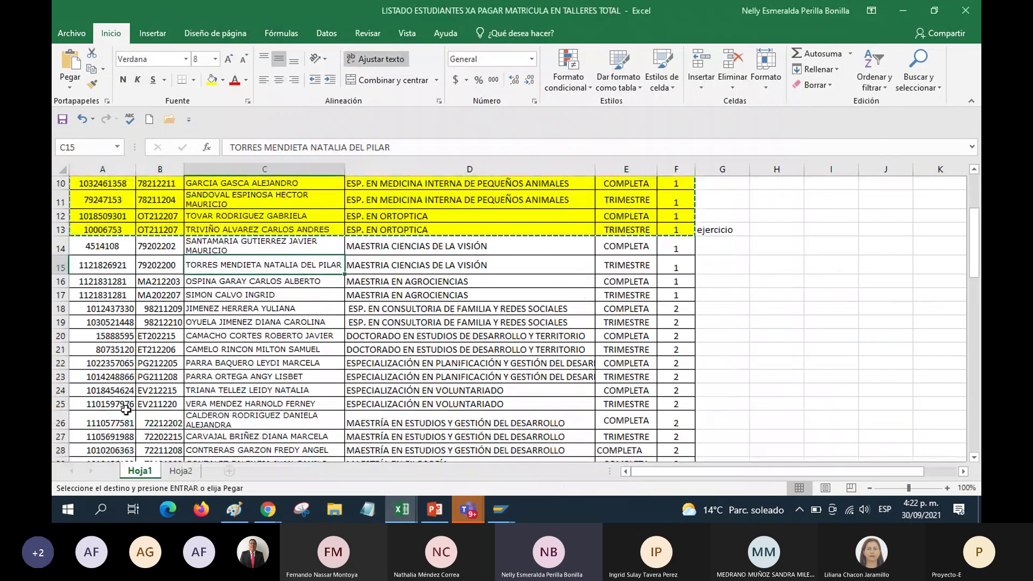
{"action": "scroll", "coordinate": [127, 410], "scroll_direction": "down", "scroll_amount": 1}
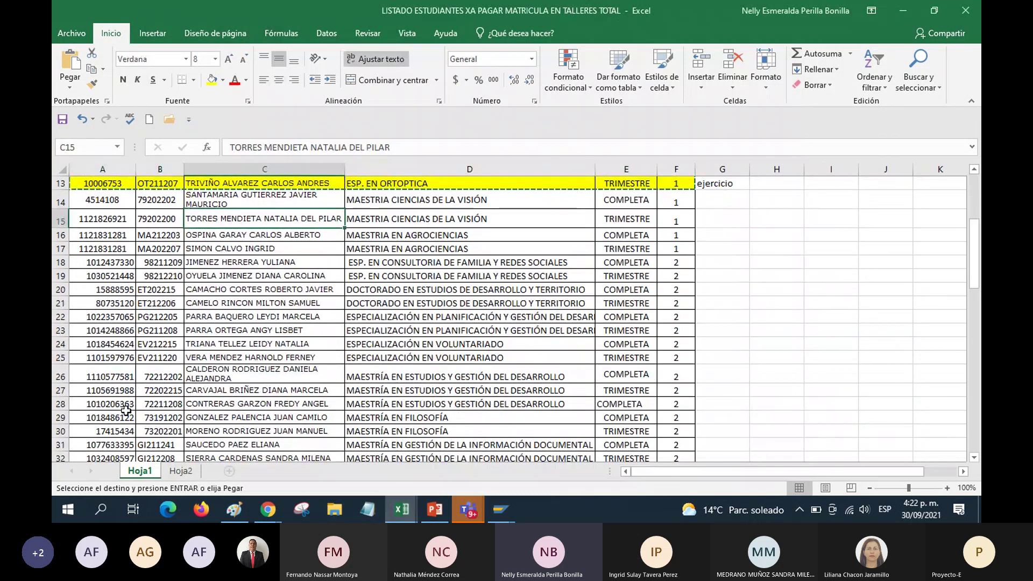
{"action": "scroll", "coordinate": [127, 410], "scroll_direction": "down", "scroll_amount": 5}
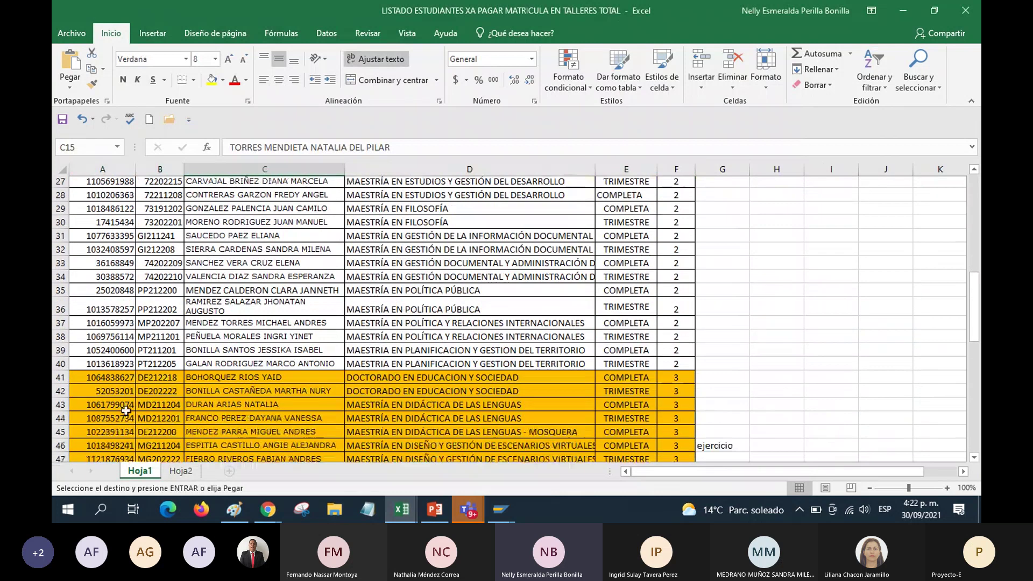
{"action": "scroll", "coordinate": [127, 411], "scroll_direction": "down", "scroll_amount": 5}
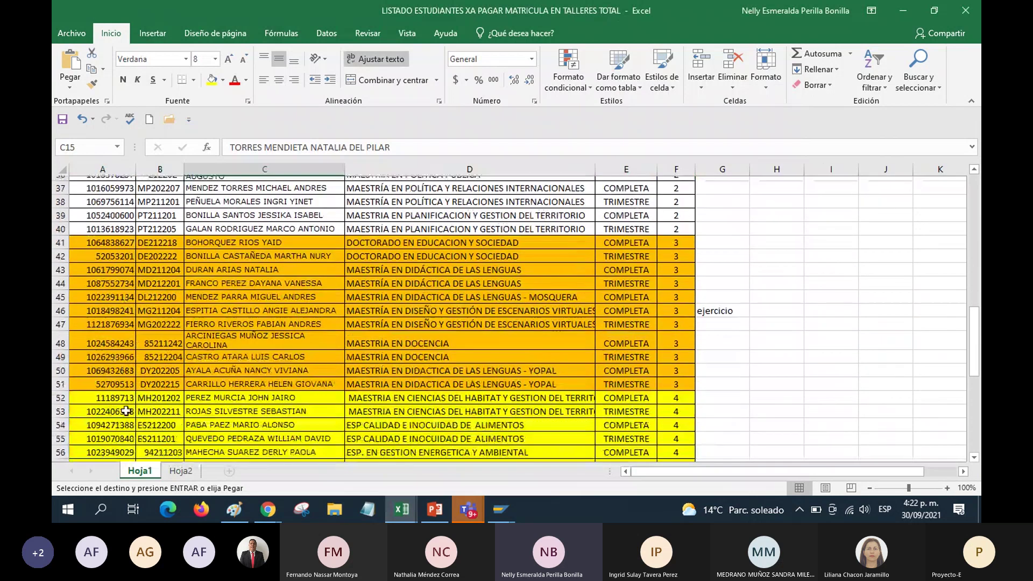
{"action": "scroll", "coordinate": [127, 411], "scroll_direction": "down", "scroll_amount": 1}
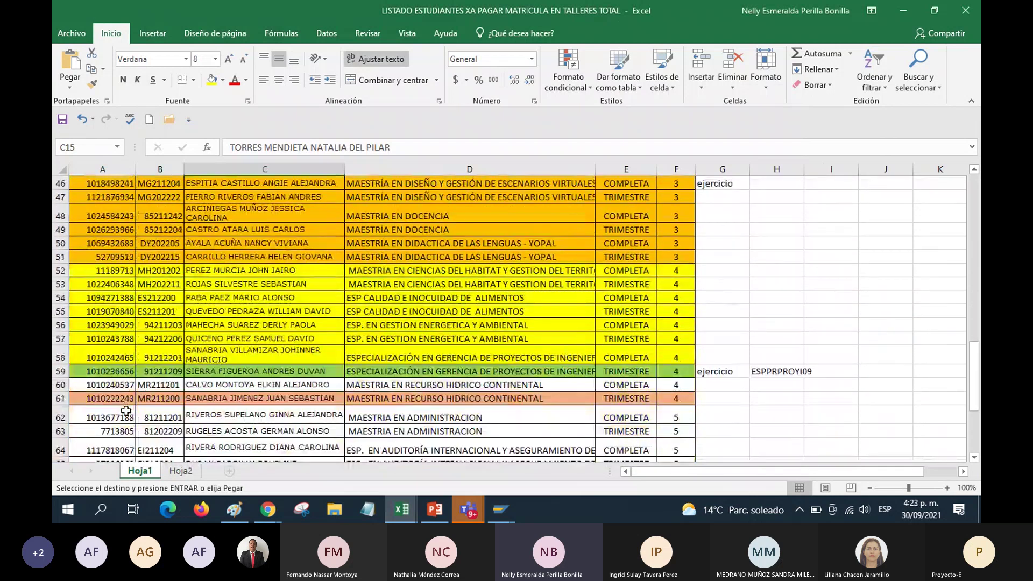
{"action": "scroll", "coordinate": [127, 411], "scroll_direction": "up", "scroll_amount": 4}
{"action": "scroll", "coordinate": [126, 411], "scroll_direction": "up", "scroll_amount": 11}
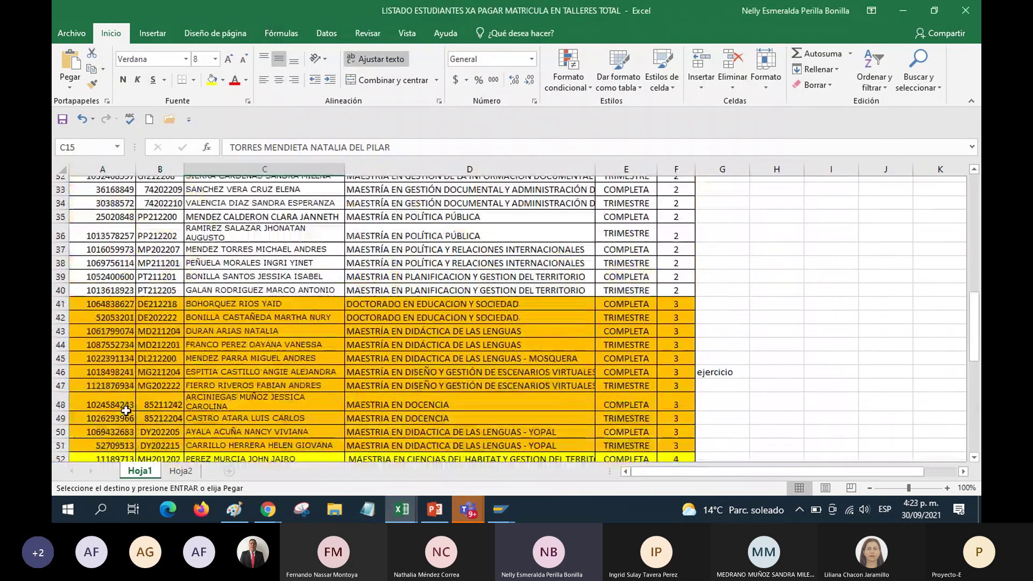
{"action": "key", "text": "Down"}
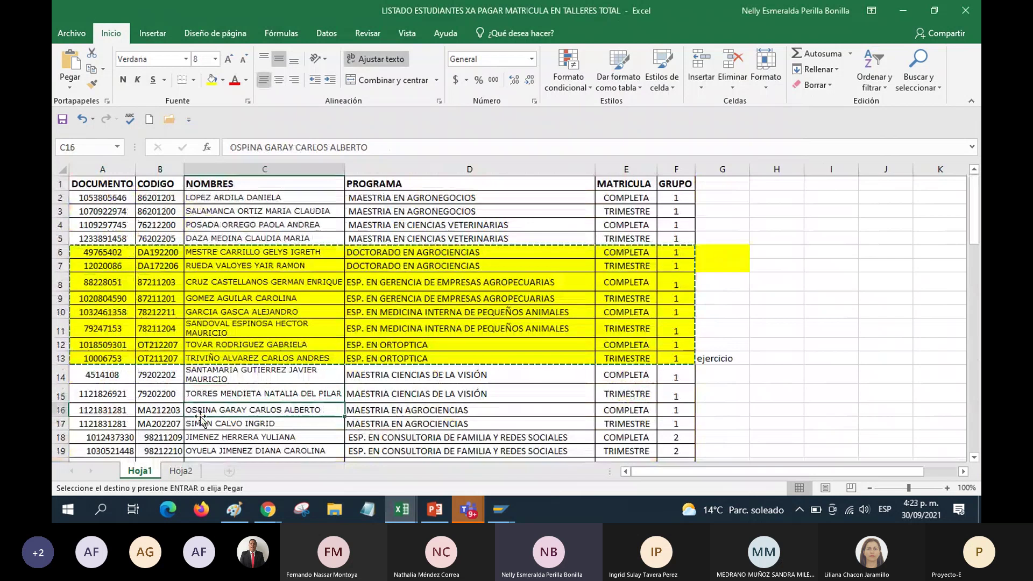
{"action": "scroll", "coordinate": [202, 412], "scroll_direction": "down", "scroll_amount": 2}
Search the sheet for 'ortop' and check the program names in cells D9, D11 and D13
{"action": "key", "text": "ctrl+b"}
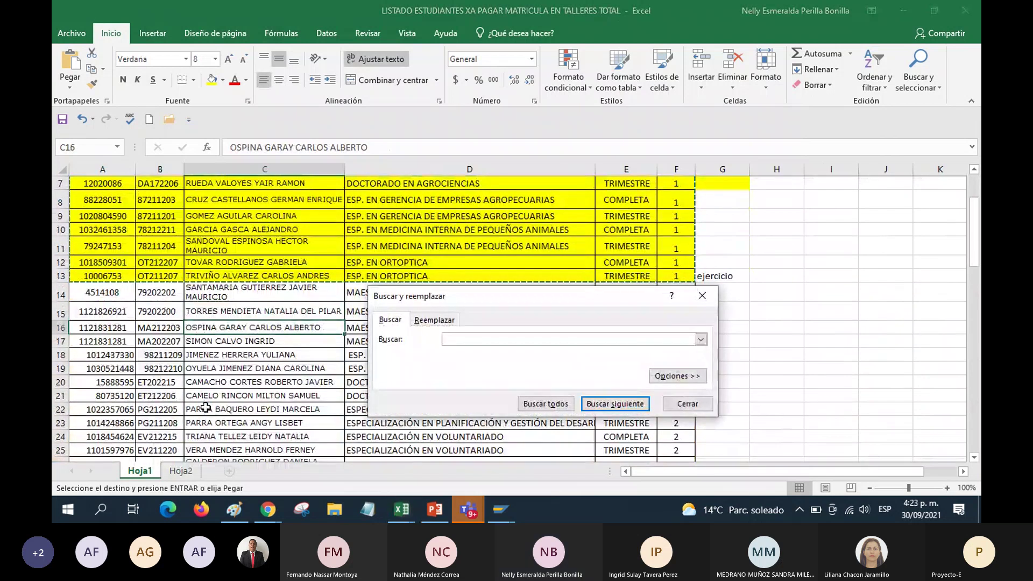
{"action": "type", "text": "ortop"}
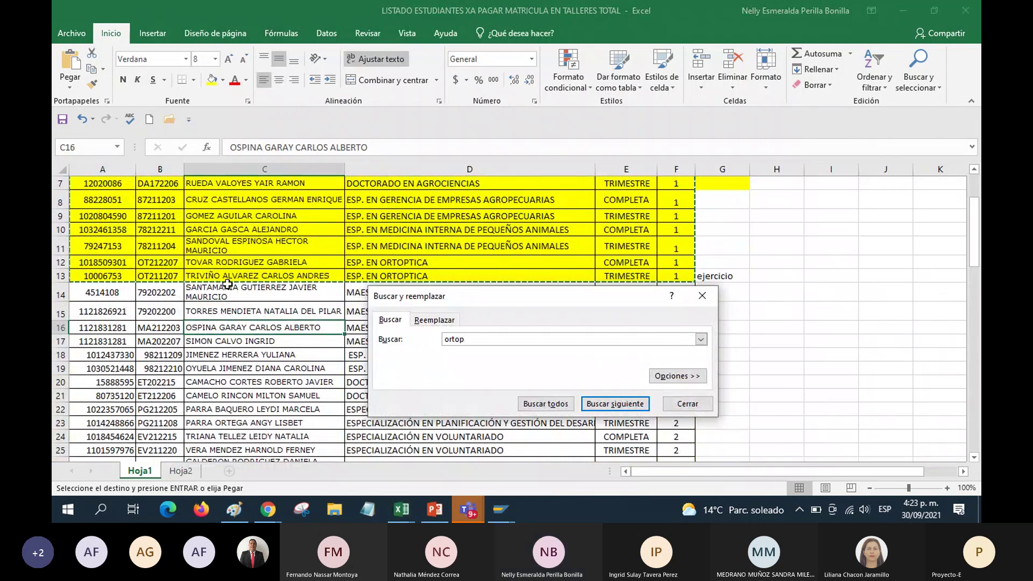
{"action": "key", "text": "Return"}
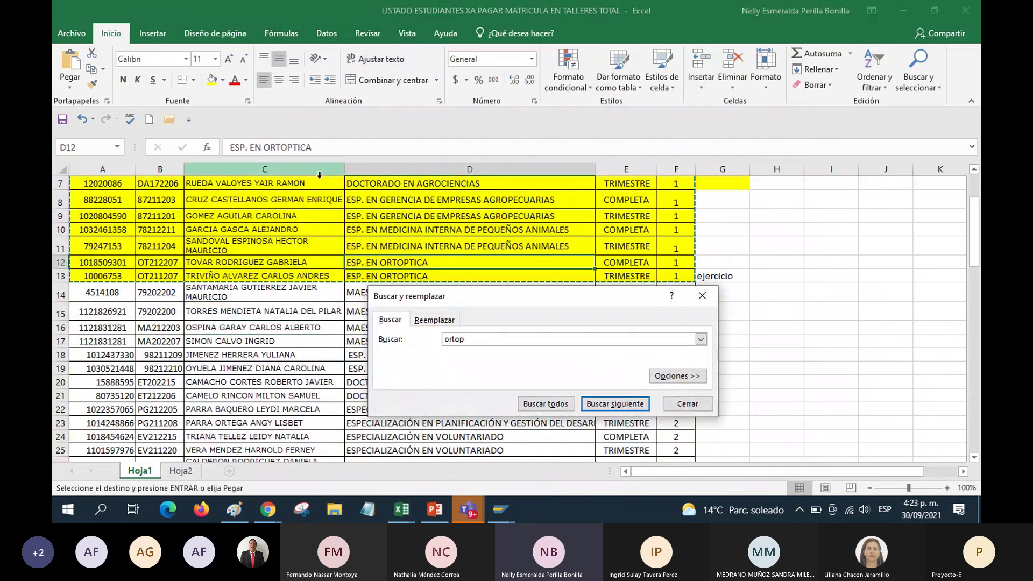
{"action": "left_click", "coordinate": [691, 406]}
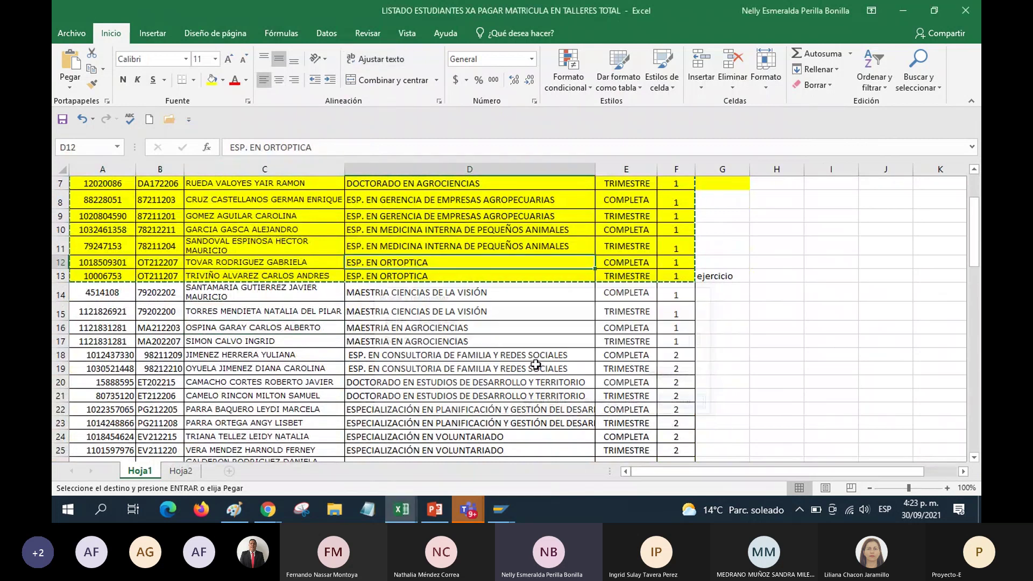
{"action": "left_click", "coordinate": [450, 364]}
{"action": "scroll", "coordinate": [449, 364], "scroll_direction": "up", "scroll_amount": 1}
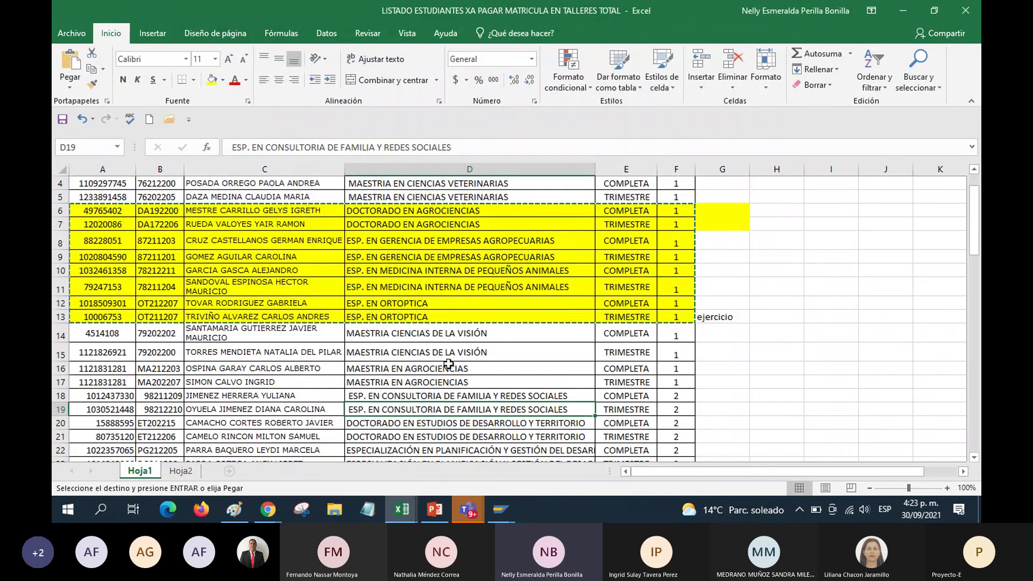
{"action": "scroll", "coordinate": [449, 364], "scroll_direction": "up", "scroll_amount": 1}
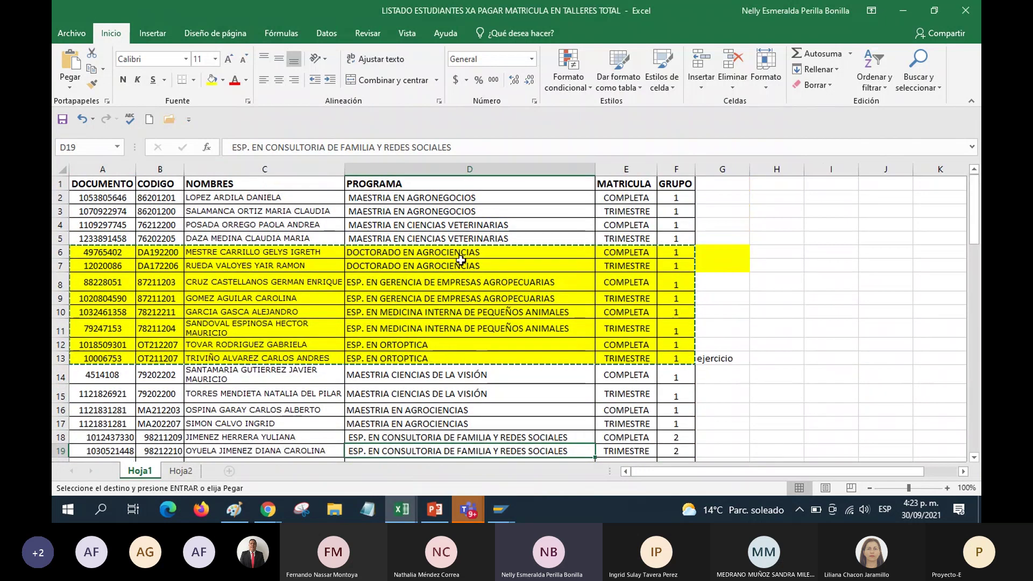
{"action": "left_click", "coordinate": [455, 299]}
{"action": "left_click", "coordinate": [456, 329]}
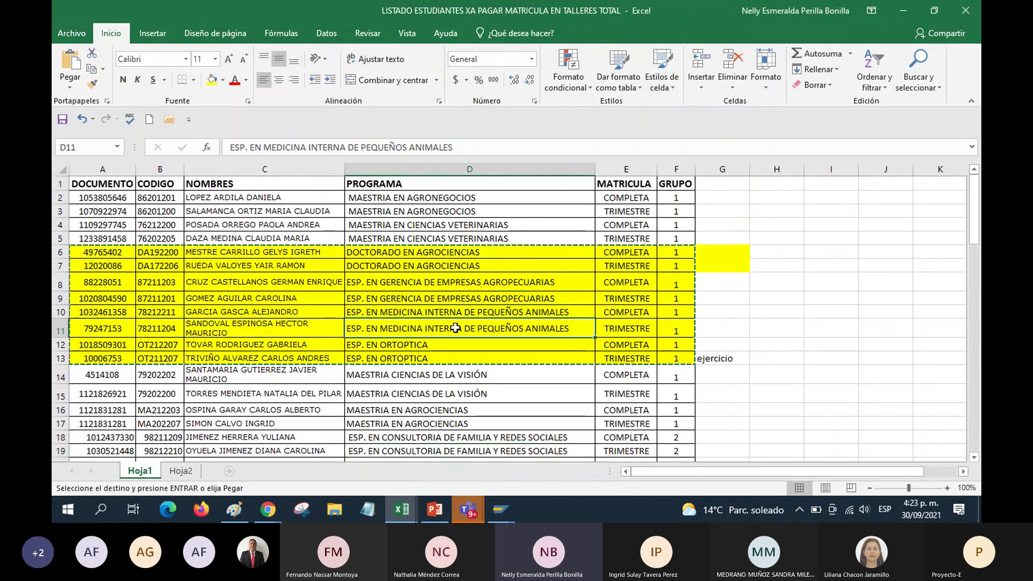
{"action": "left_click", "coordinate": [454, 357]}
Fill the MAESTRIA EN AGROCIENCIAS rows A16:F17 yellow and copy them
{"action": "scroll", "coordinate": [502, 422], "scroll_direction": "down", "scroll_amount": 1}
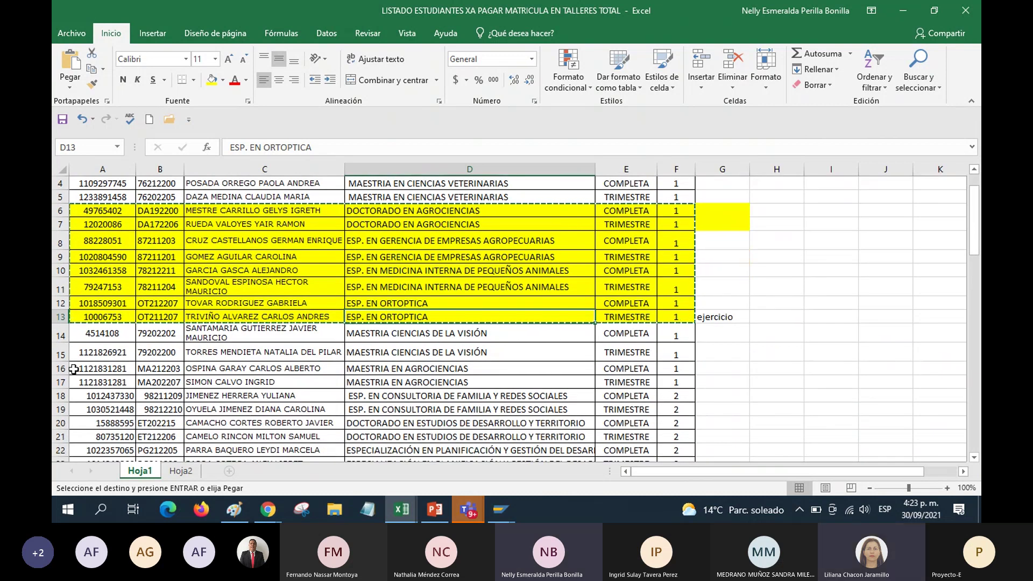
{"action": "left_click_drag", "start_coordinate": [73, 369], "coordinate": [676, 382]}
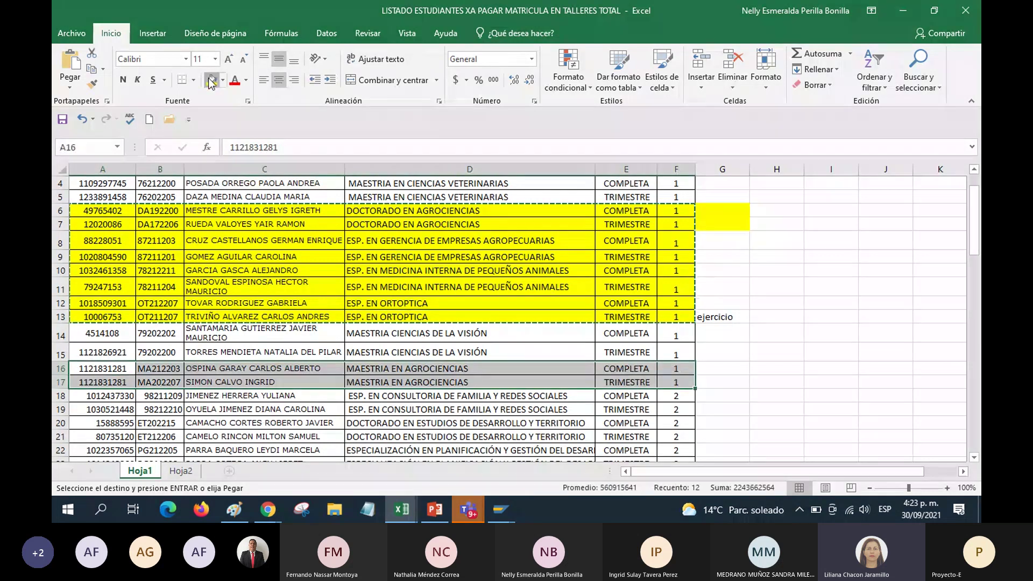
{"action": "left_click", "coordinate": [211, 80]}
{"action": "key", "text": "ctrl+c"}
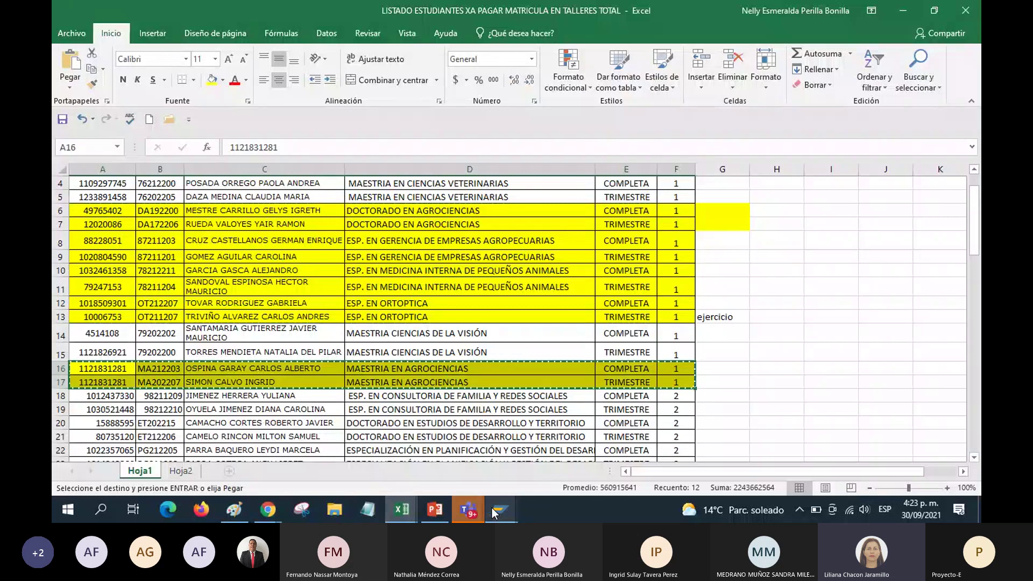
Bring the Teams meeting window forward to share the Agrociencias rows in the chat
{"action": "mouse_move", "coordinate": [494, 511]}
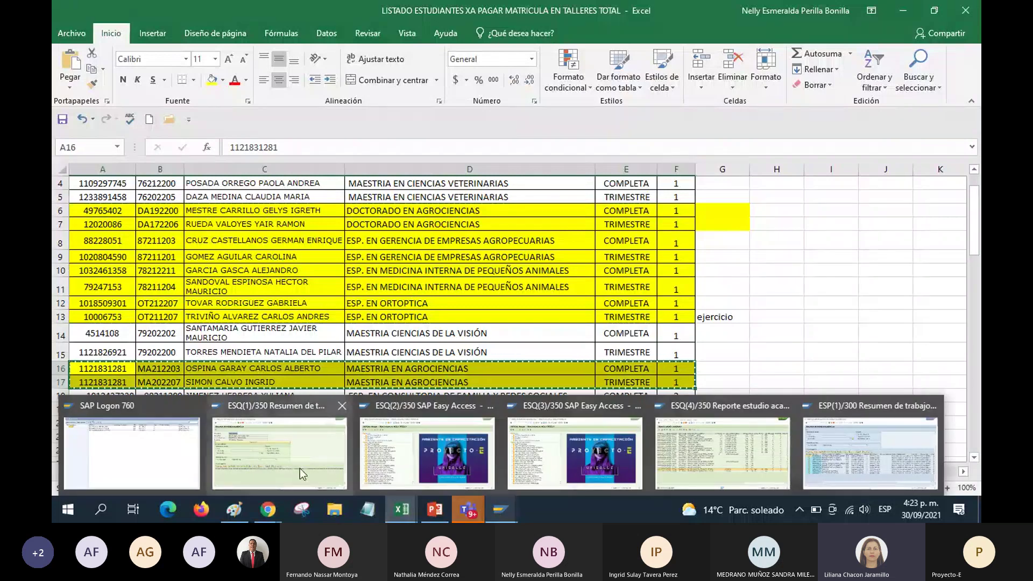
{"action": "mouse_move", "coordinate": [299, 468]}
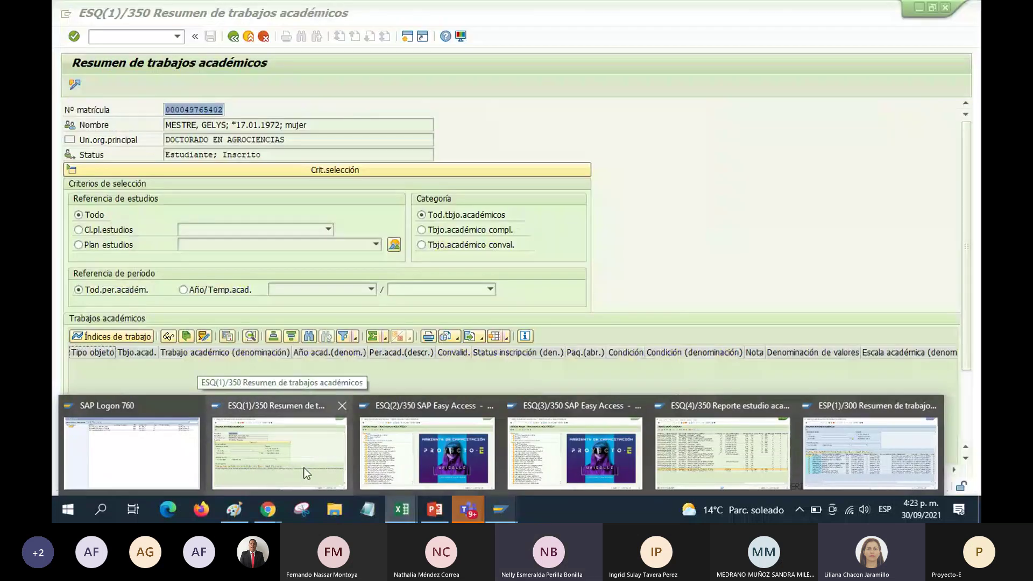
{"action": "mouse_move", "coordinate": [411, 478]}
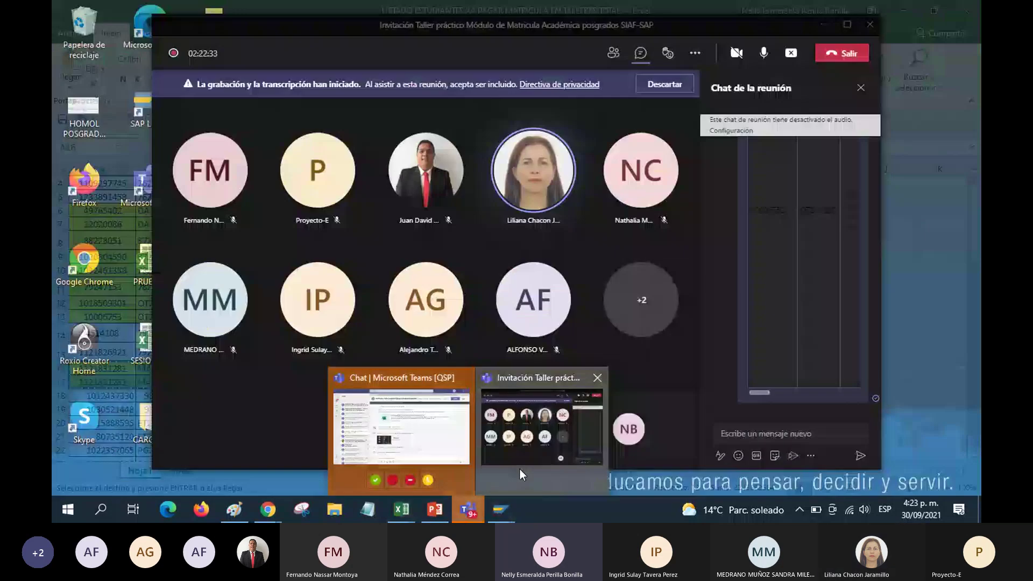
{"action": "left_click", "coordinate": [520, 469]}
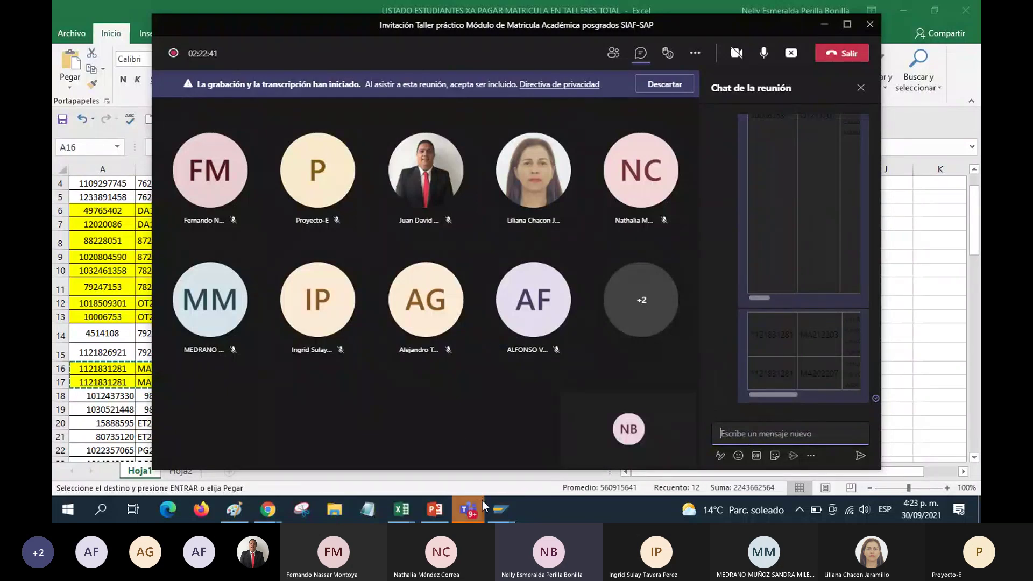
Return to the Excel student list spreadsheet
{"action": "mouse_move", "coordinate": [469, 496]}
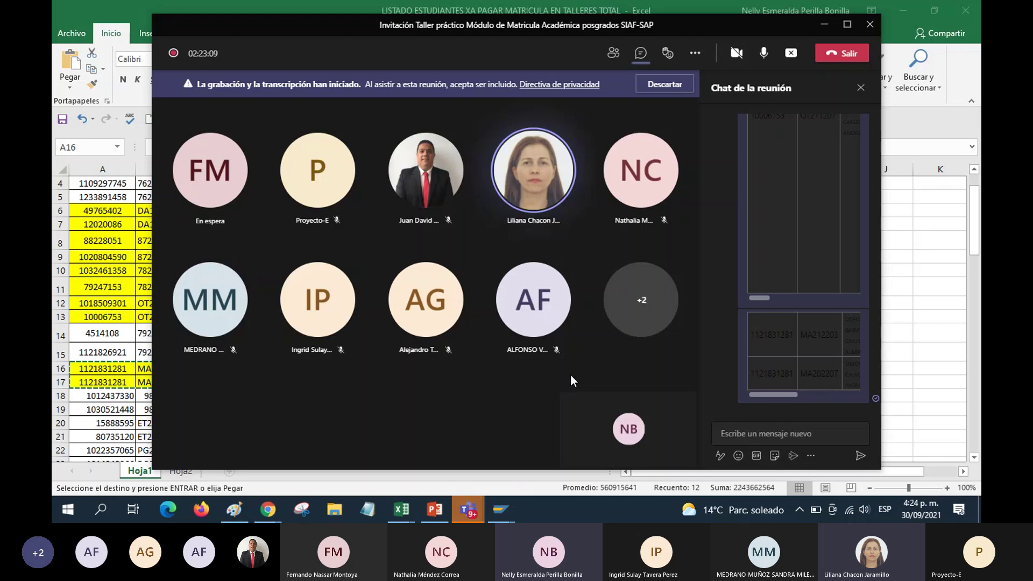
{"action": "mouse_move", "coordinate": [854, 367]}
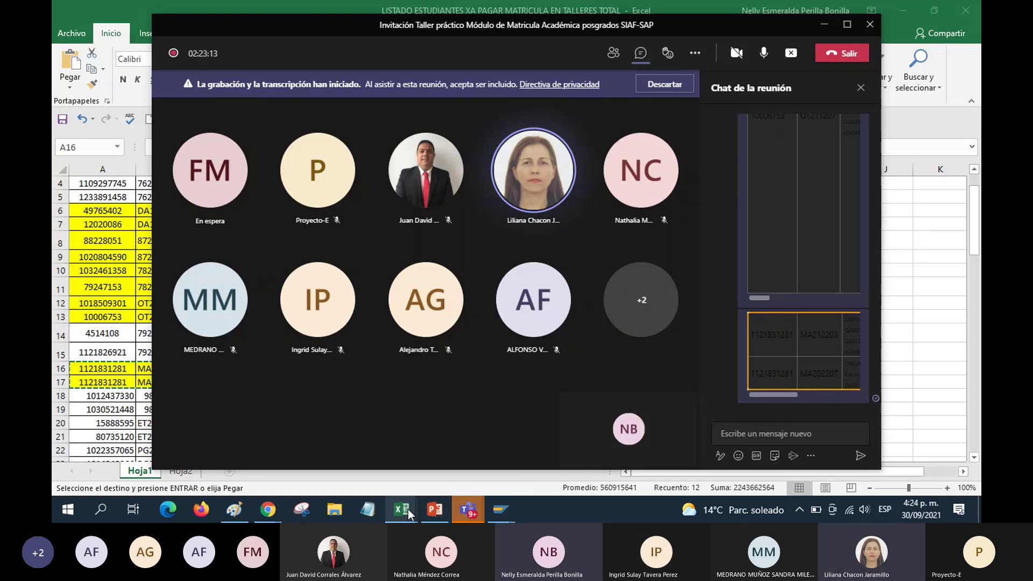
{"action": "mouse_move", "coordinate": [408, 509]}
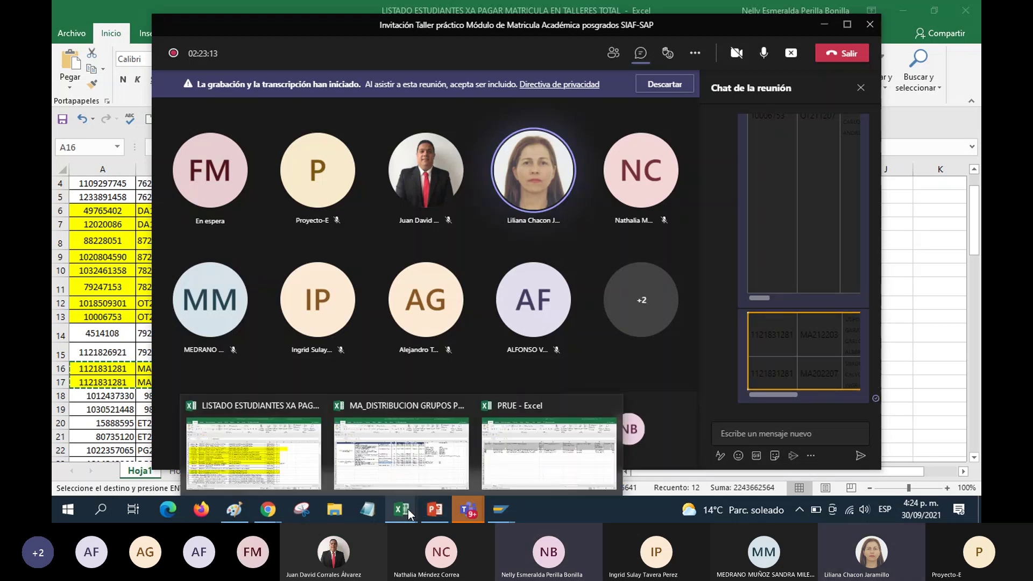
{"action": "left_click", "coordinate": [276, 460]}
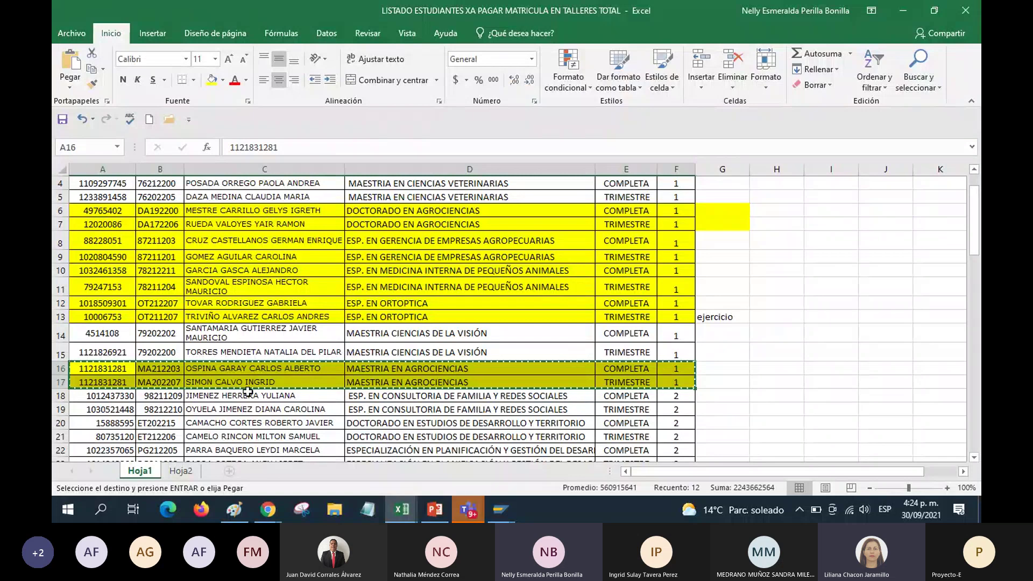
{"action": "mouse_move", "coordinate": [440, 513]}
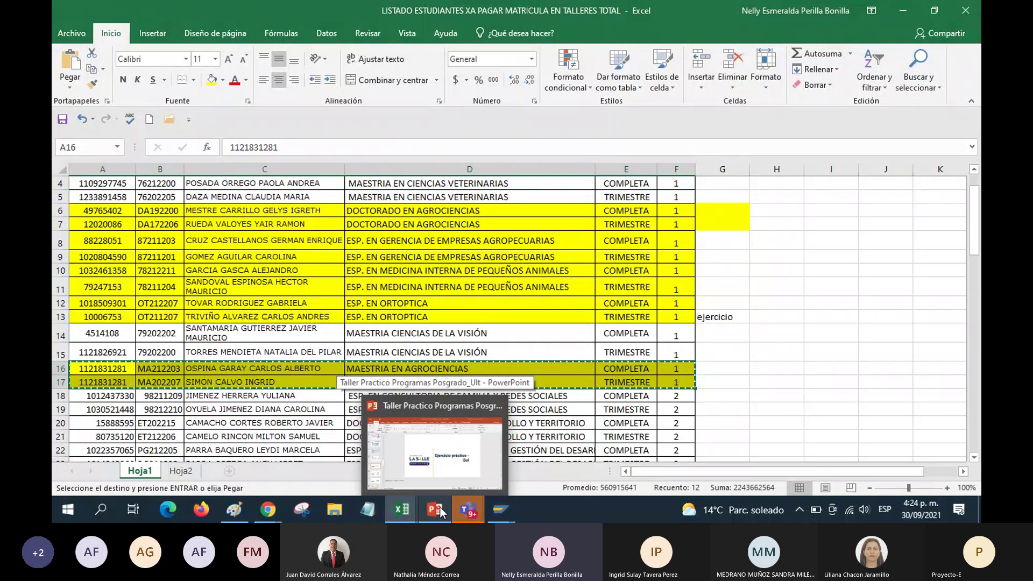
Start the slide show at slide 34, Solicitudes Académicas, in the Taller Practico deck
{"action": "left_click", "coordinate": [454, 467]}
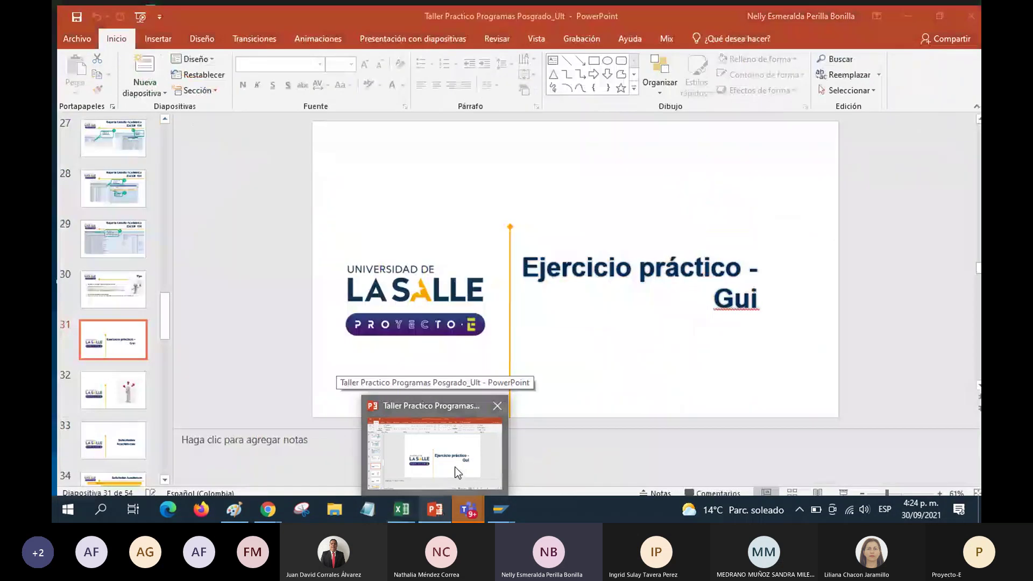
{"action": "scroll", "coordinate": [134, 451], "scroll_direction": "down", "scroll_amount": 2}
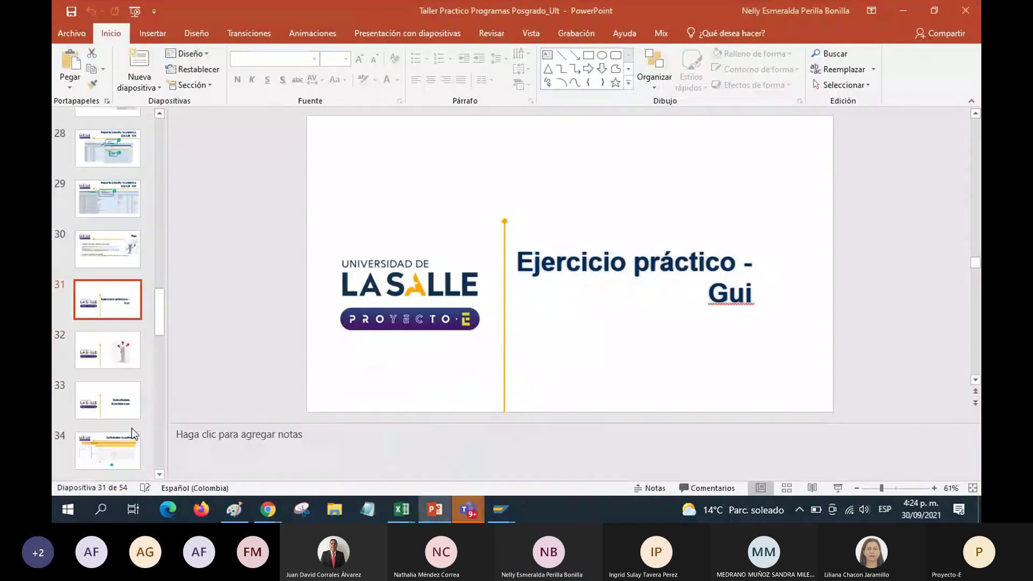
{"action": "left_click", "coordinate": [128, 422]}
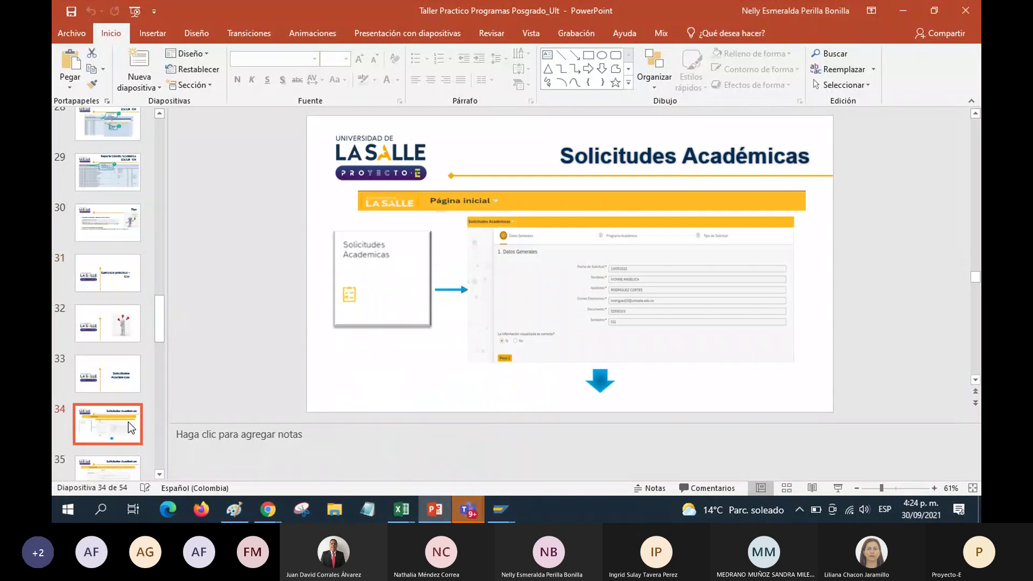
{"action": "left_click", "coordinate": [837, 488]}
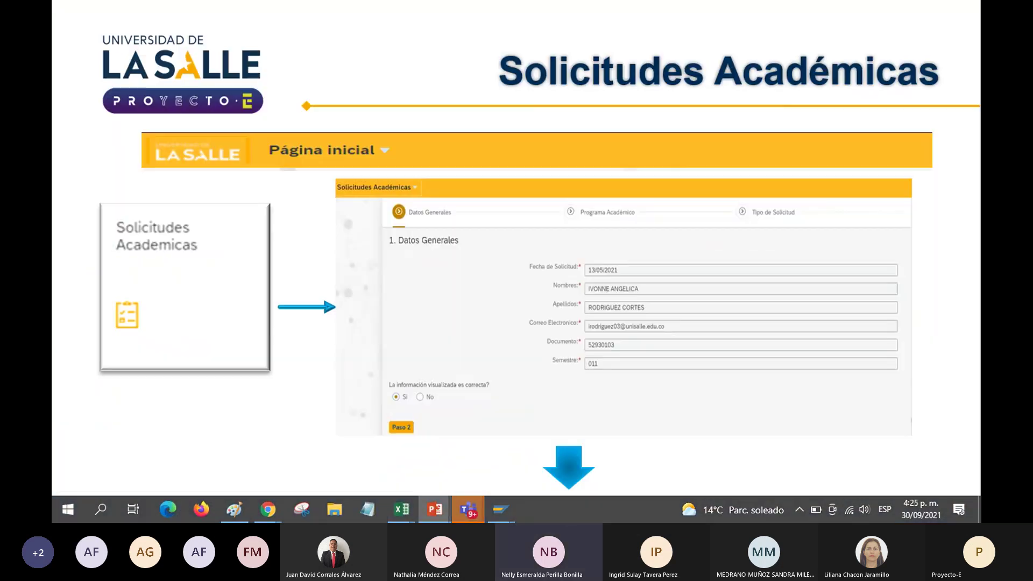